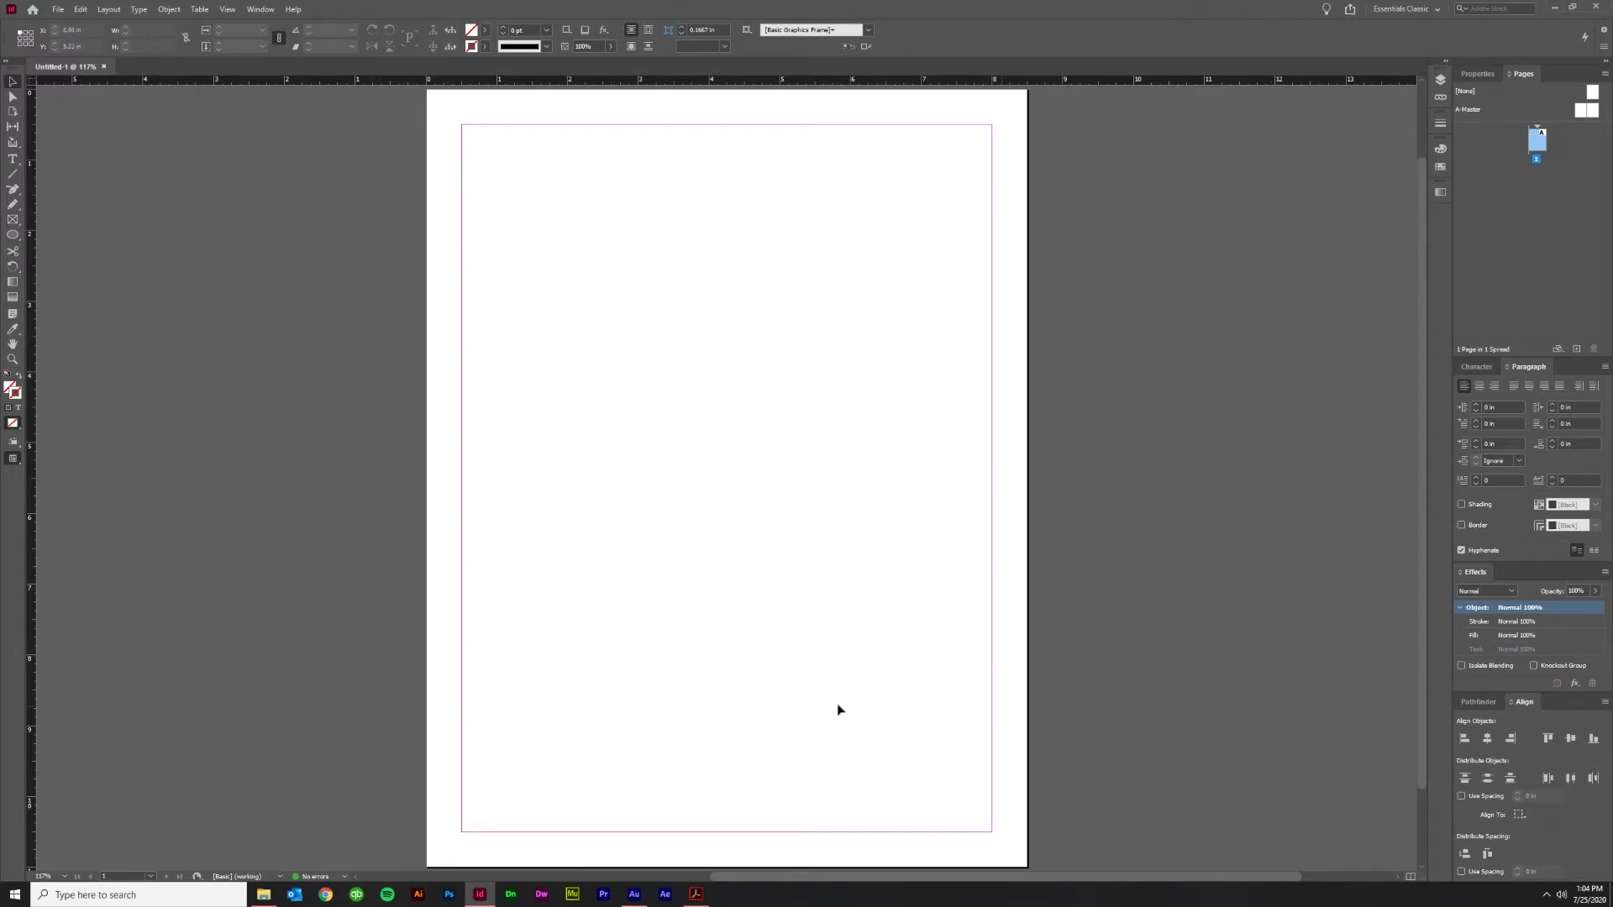
Draw a text frame filling the page margins and insert a table with 25 body rows and 5 columns in it
click(12, 160)
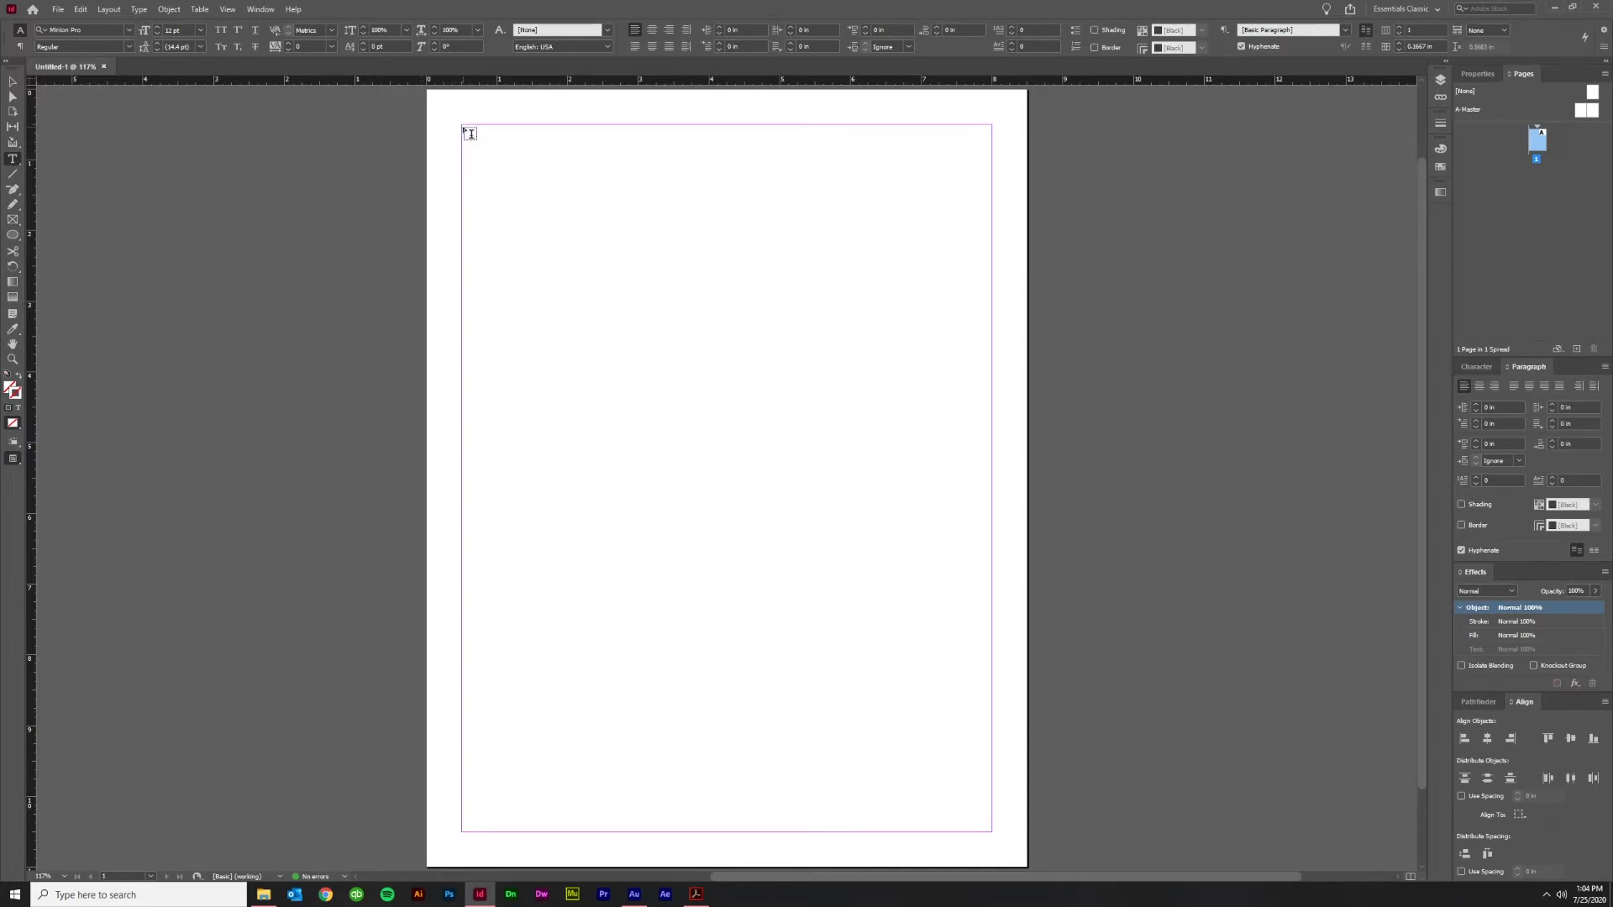
drag(461, 126, 993, 830)
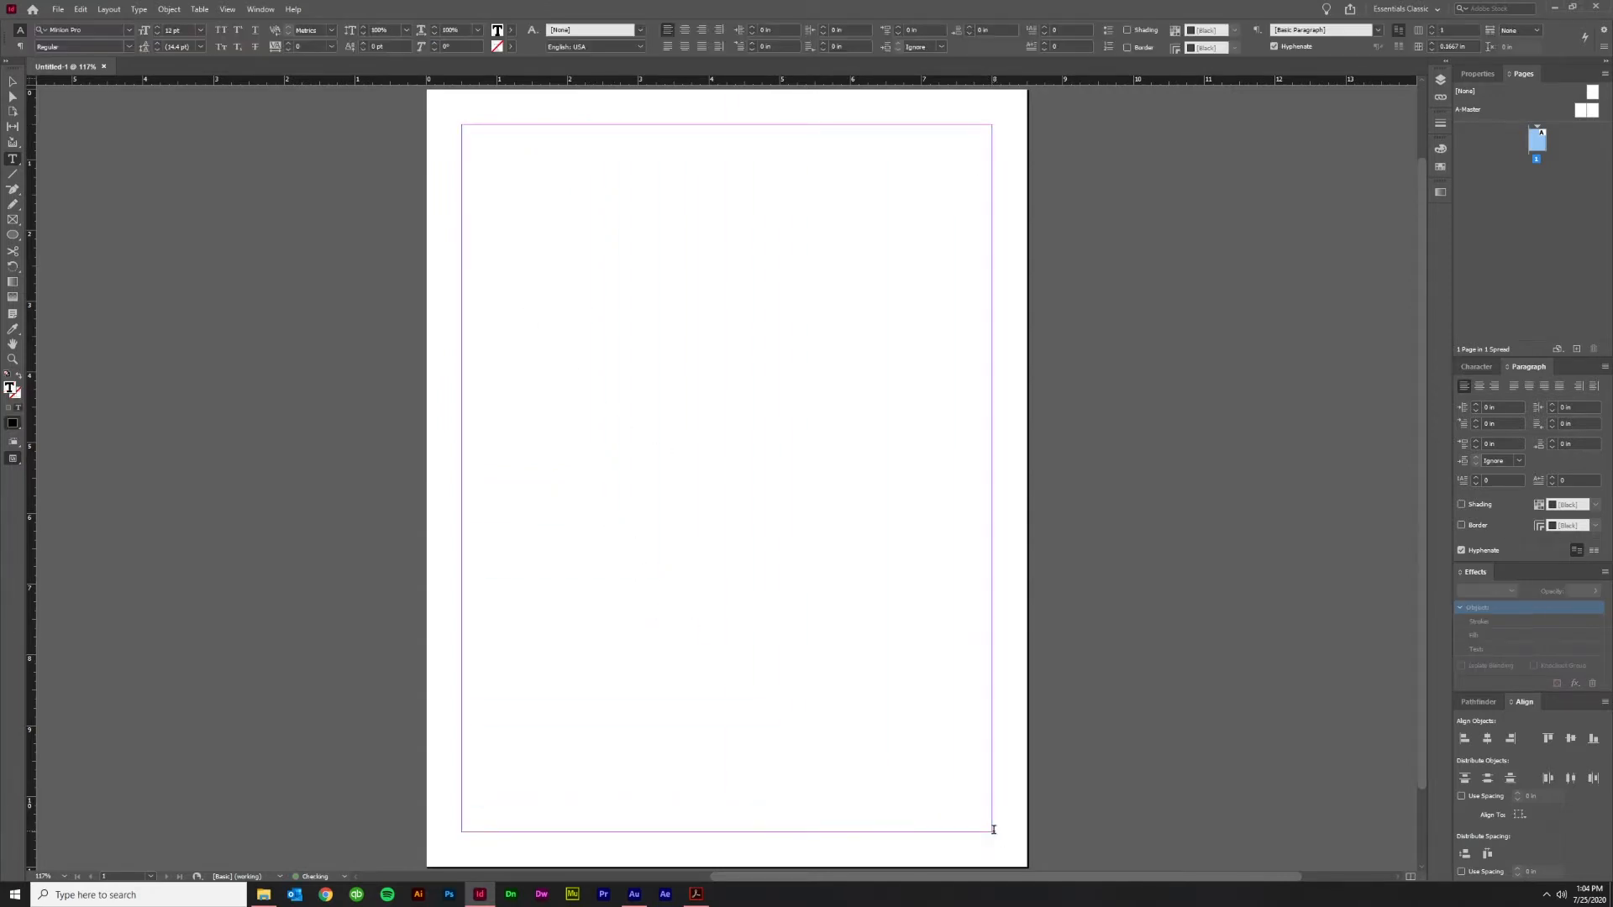
click(201, 10)
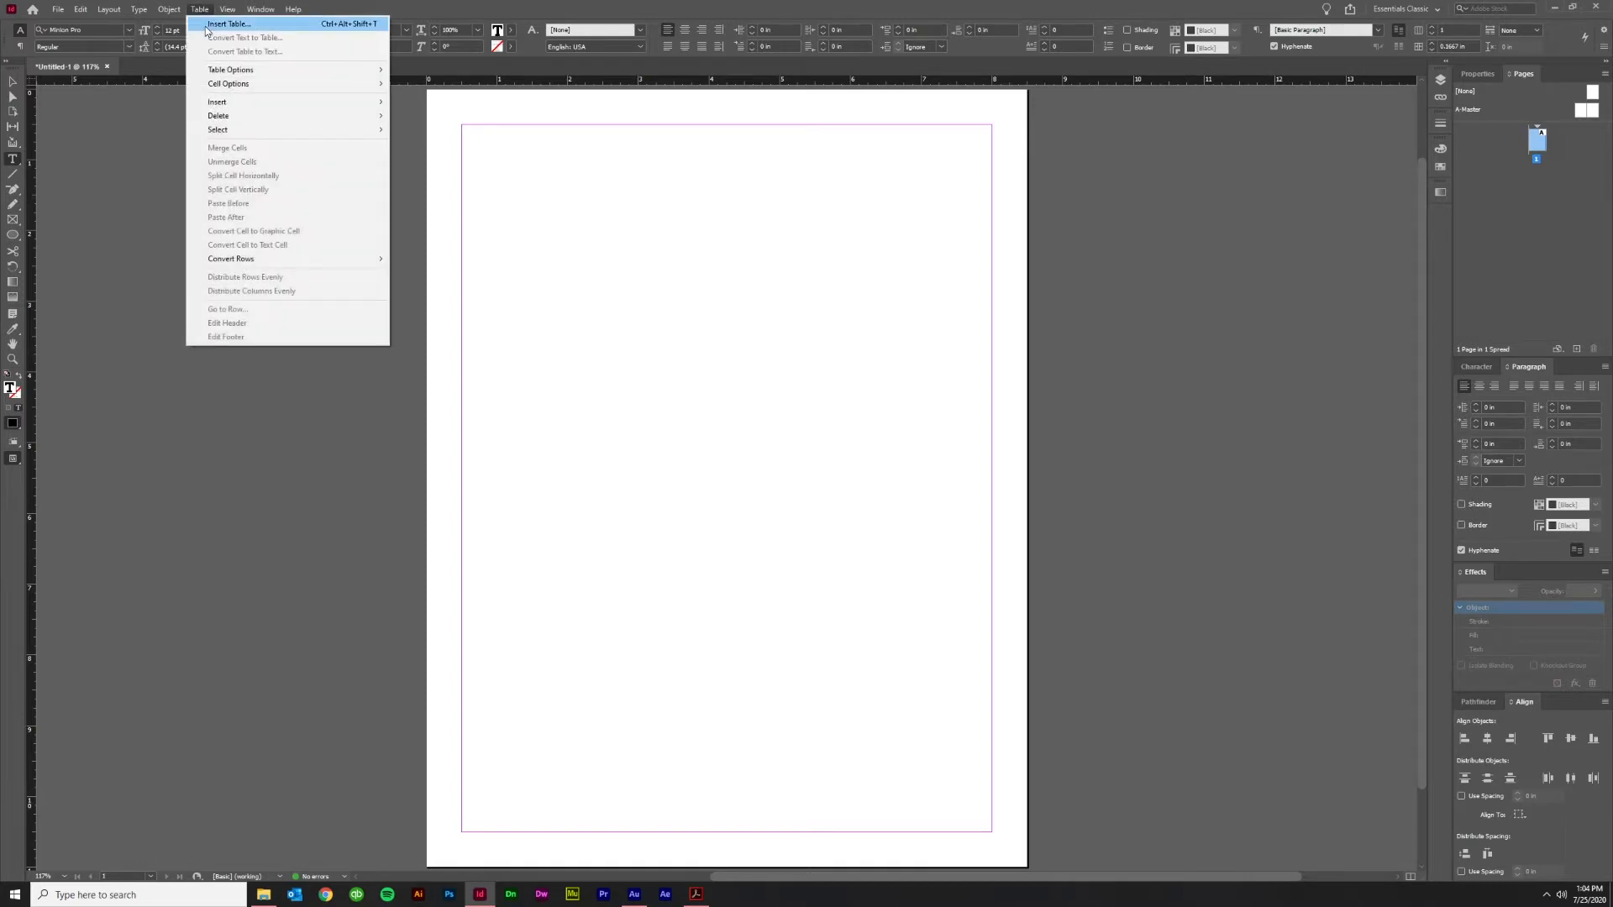
click(206, 25)
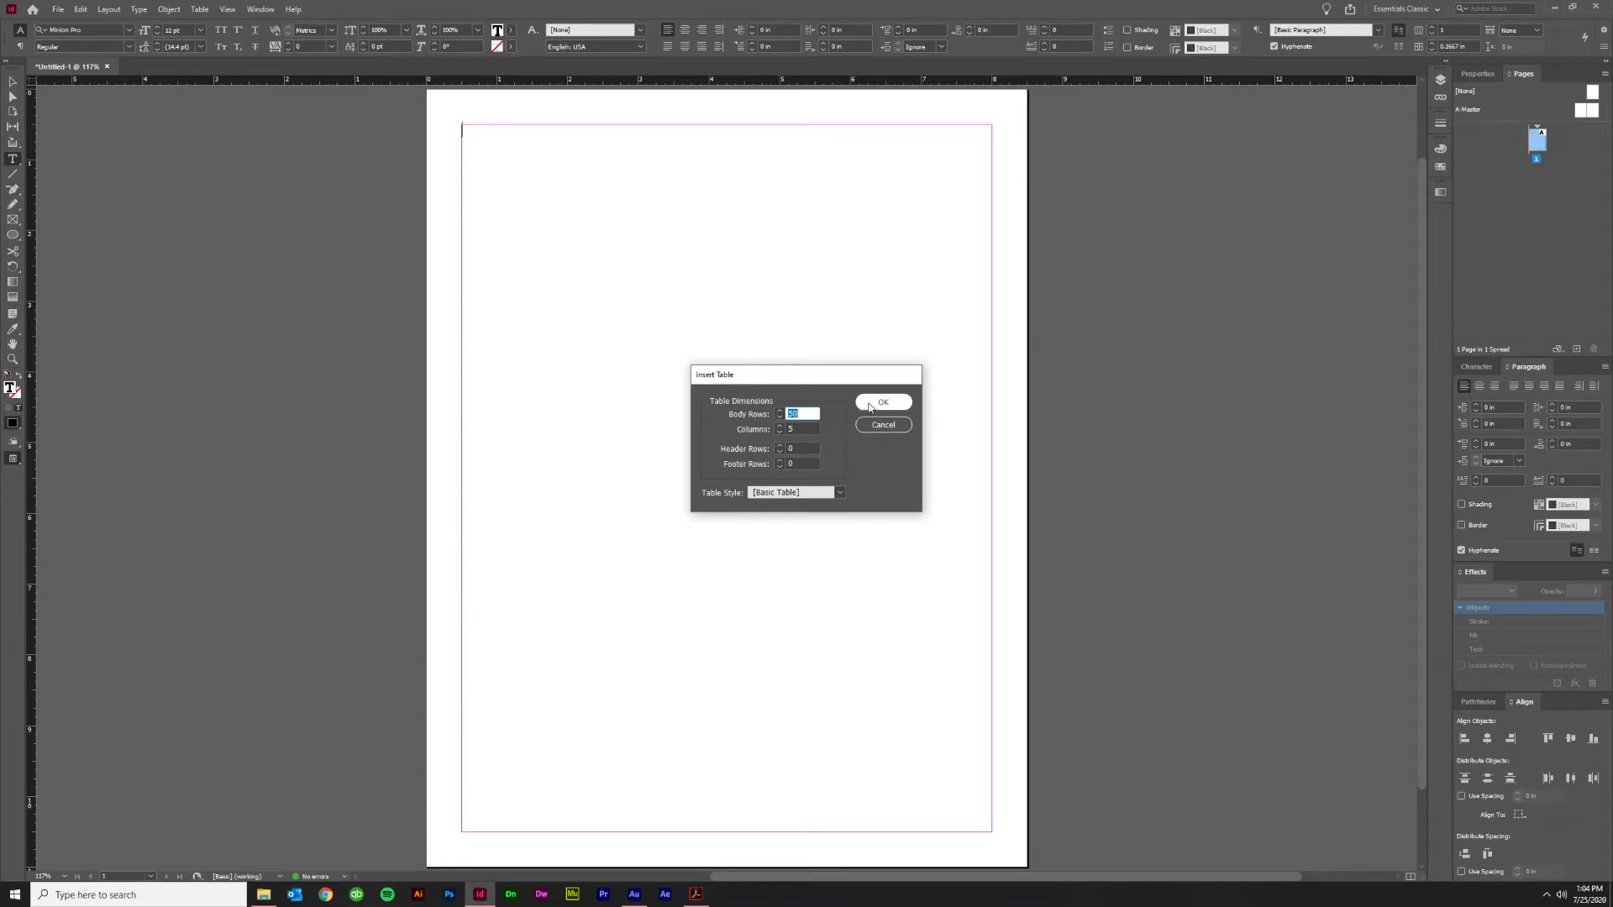
text(25)
click(880, 403)
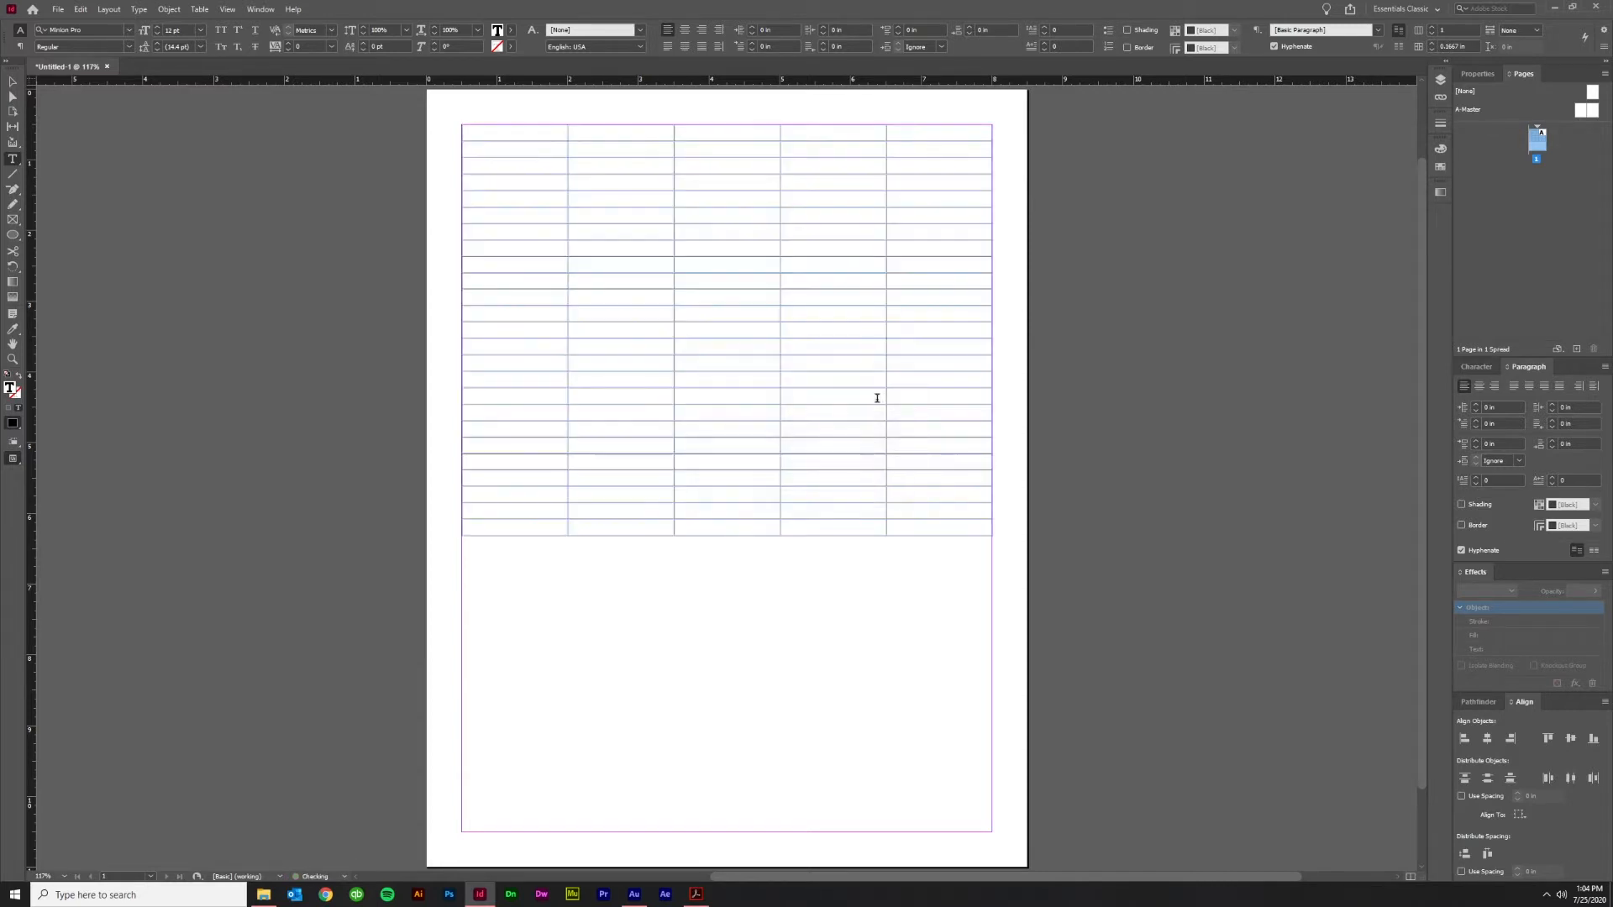
key(Escape)
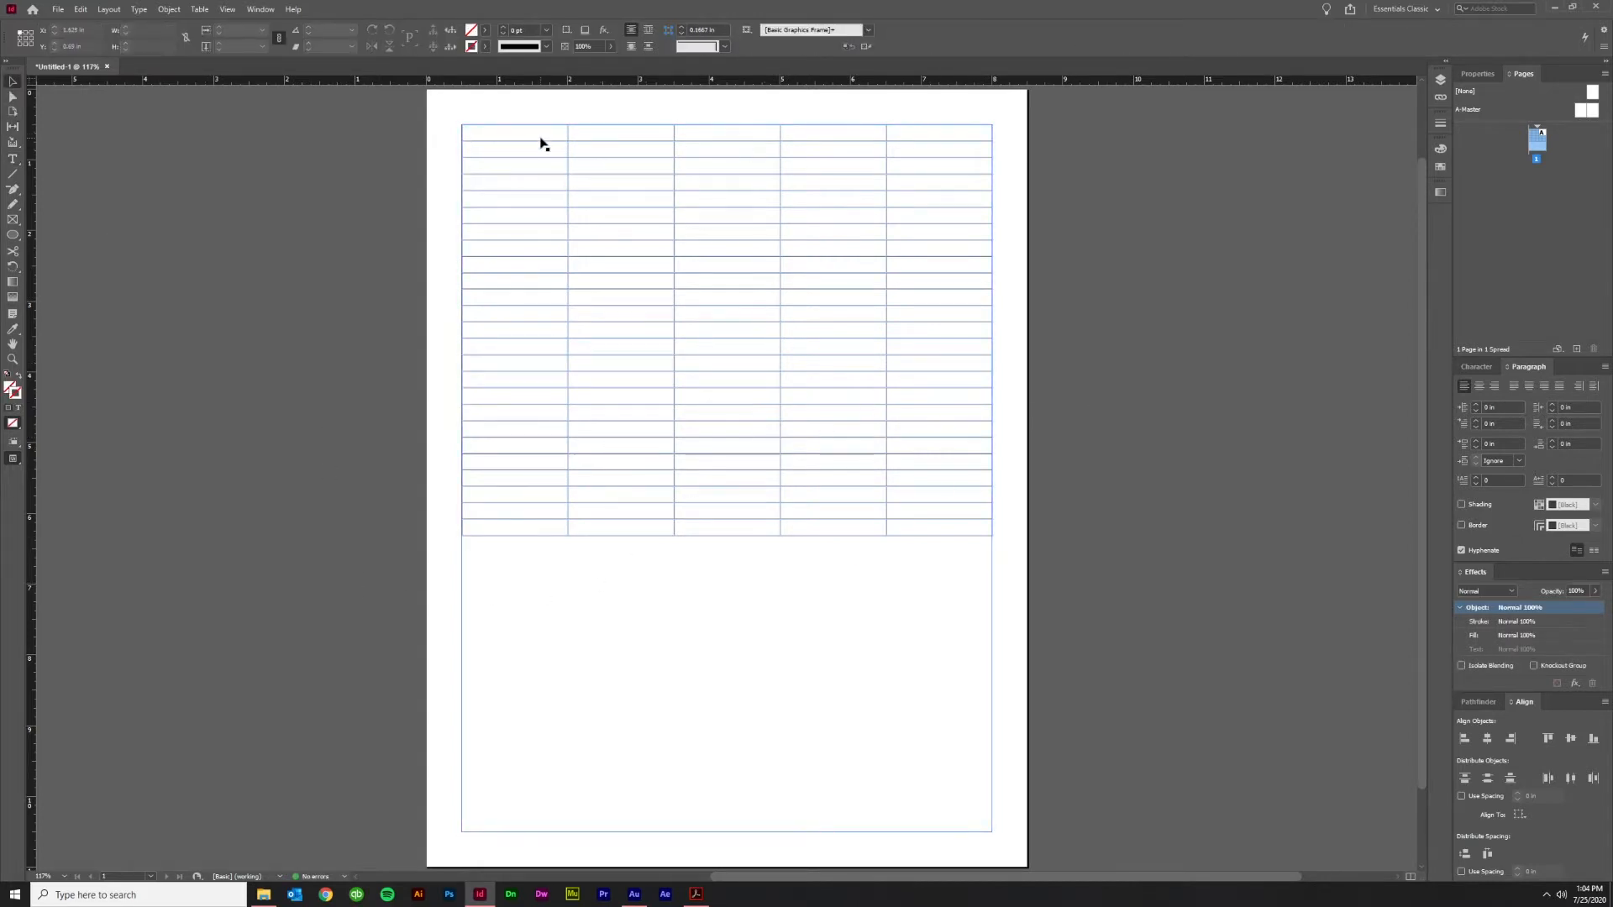
click(498, 528)
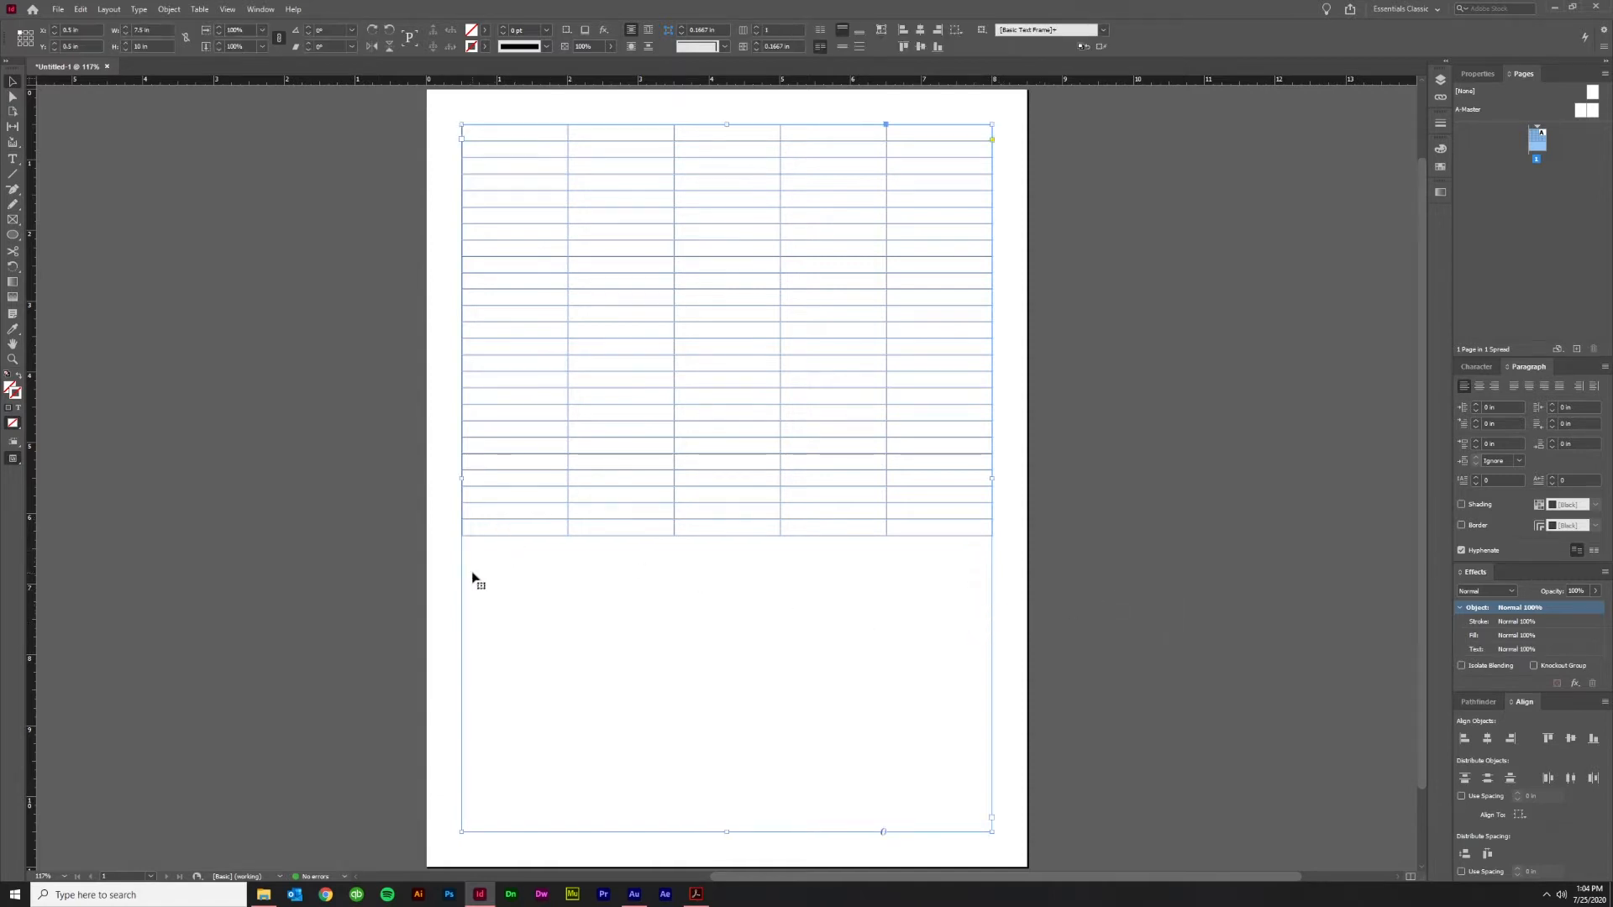
click(1040, 256)
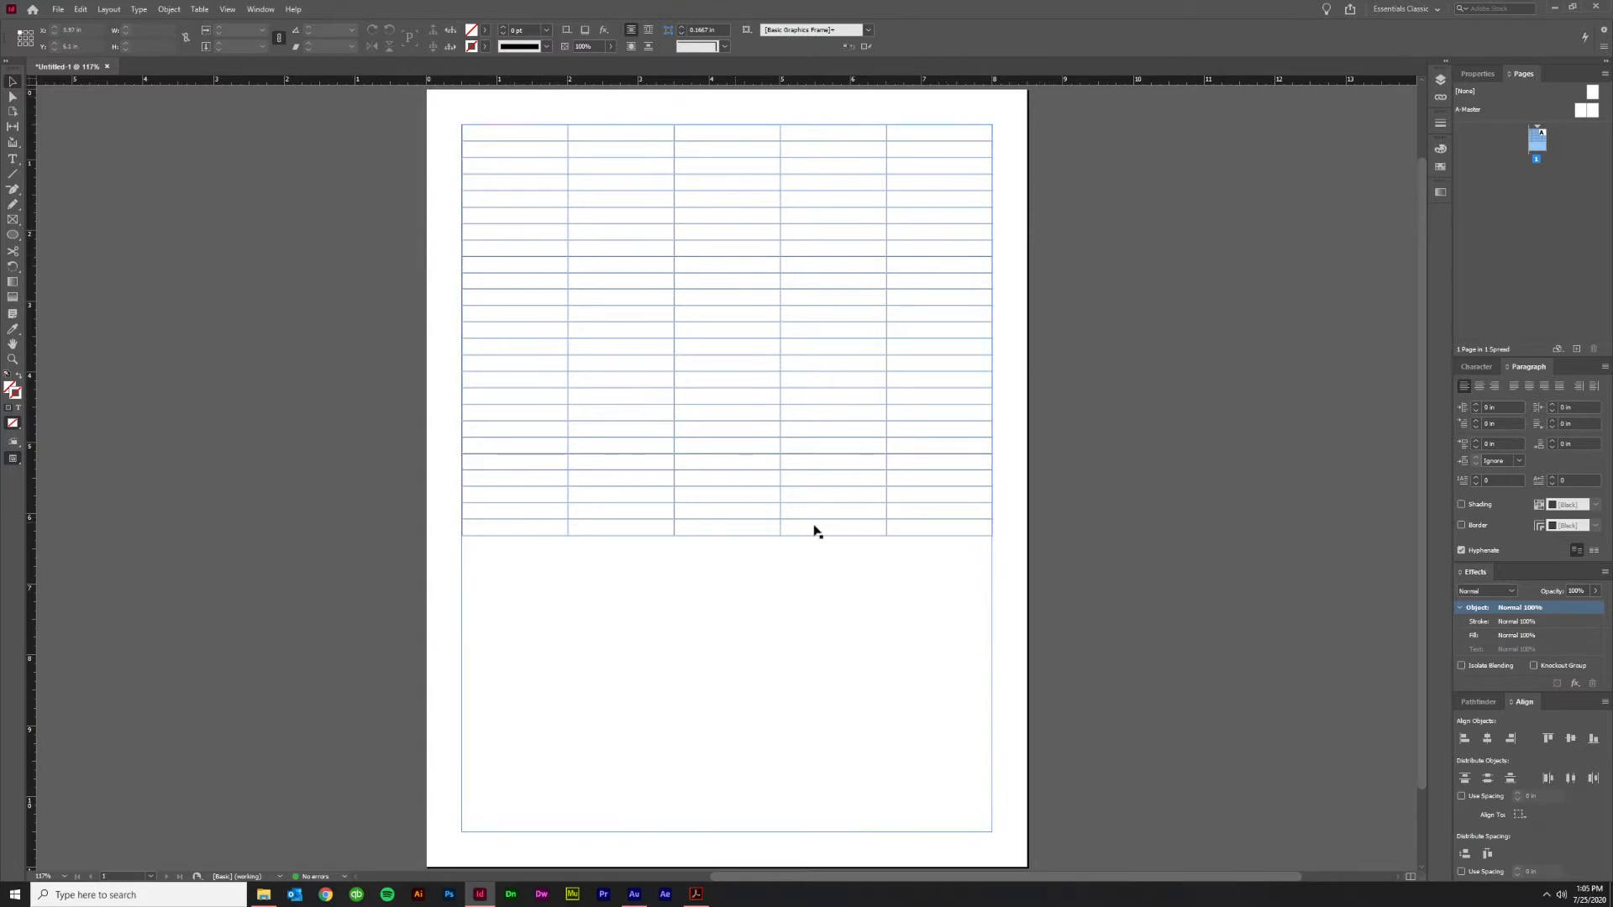
click(974, 539)
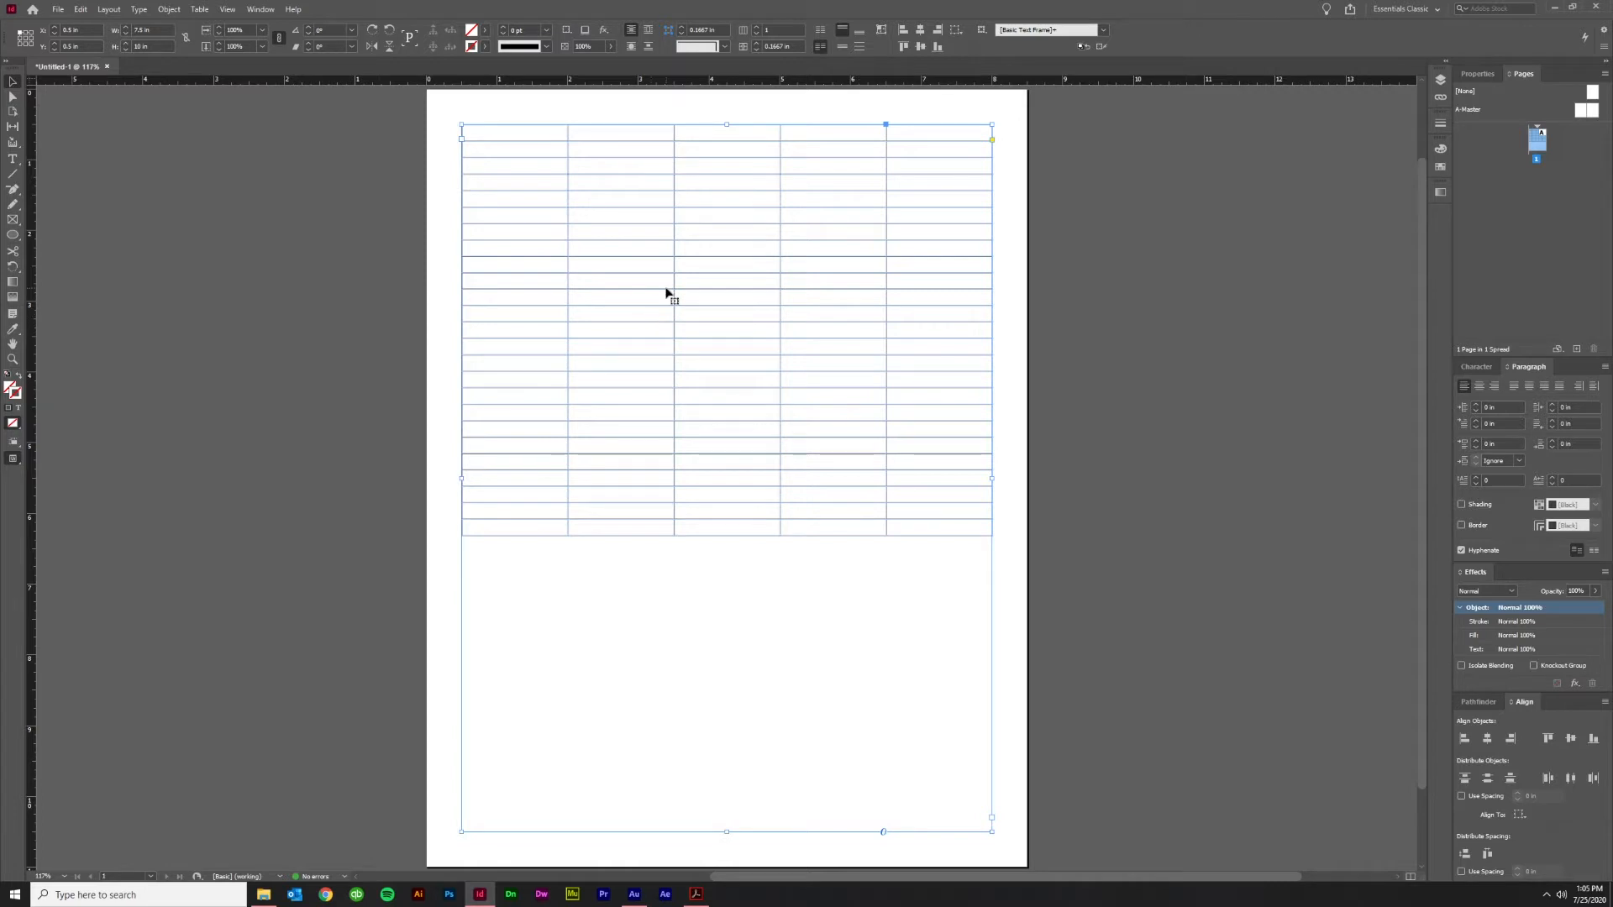
Try selecting the table's first column, its top row, a run of rows, and the three middle columns
double_click(534, 132)
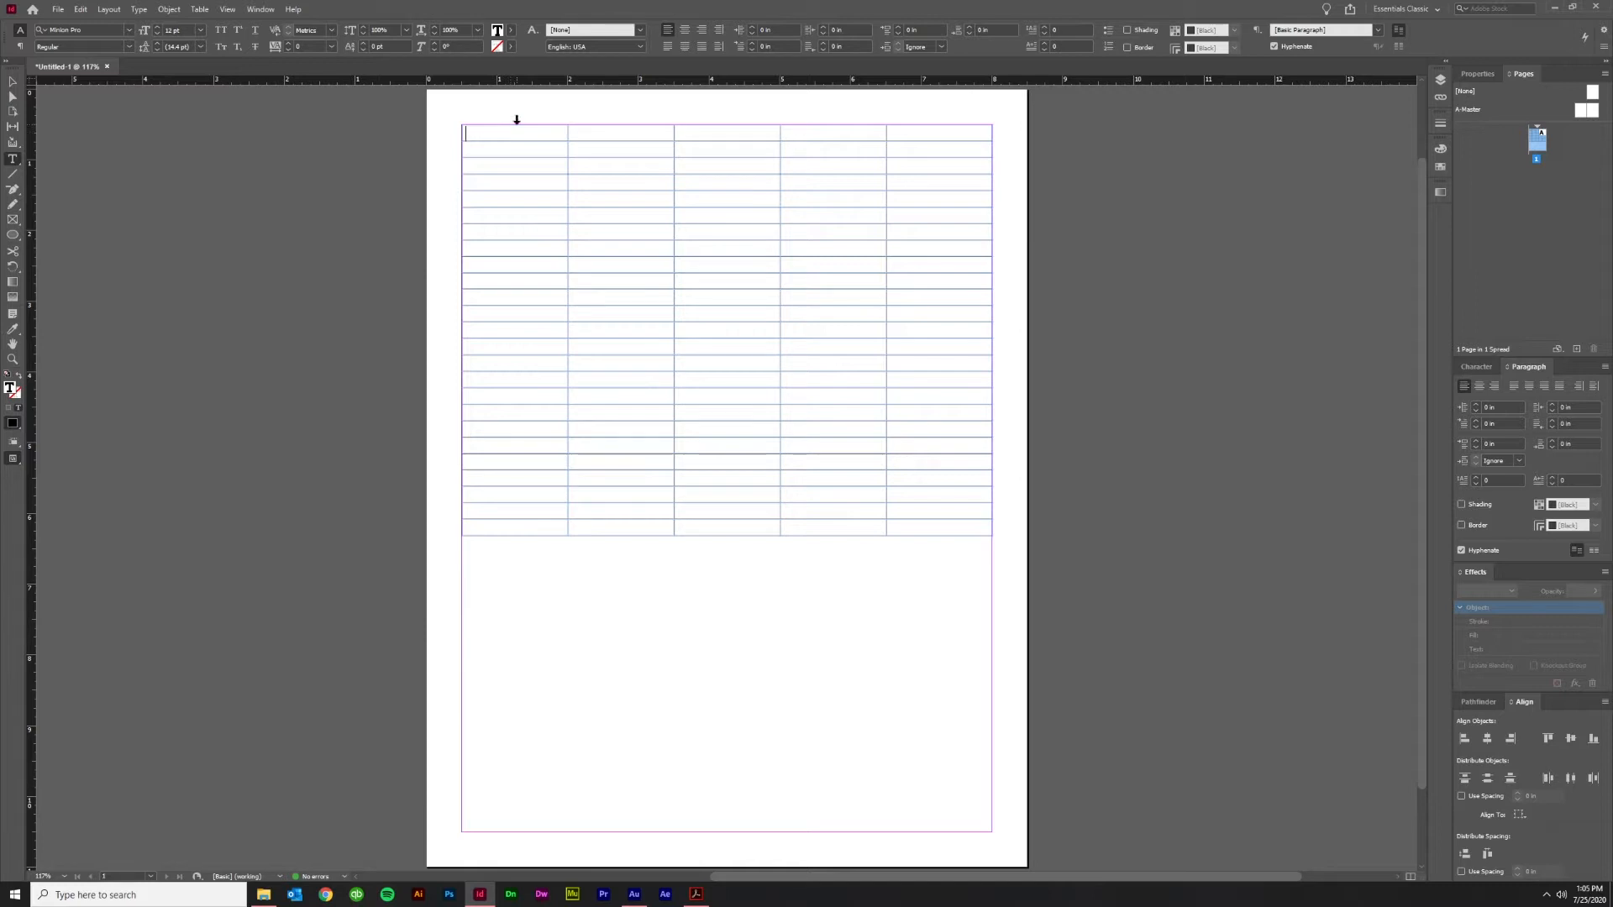
click(517, 119)
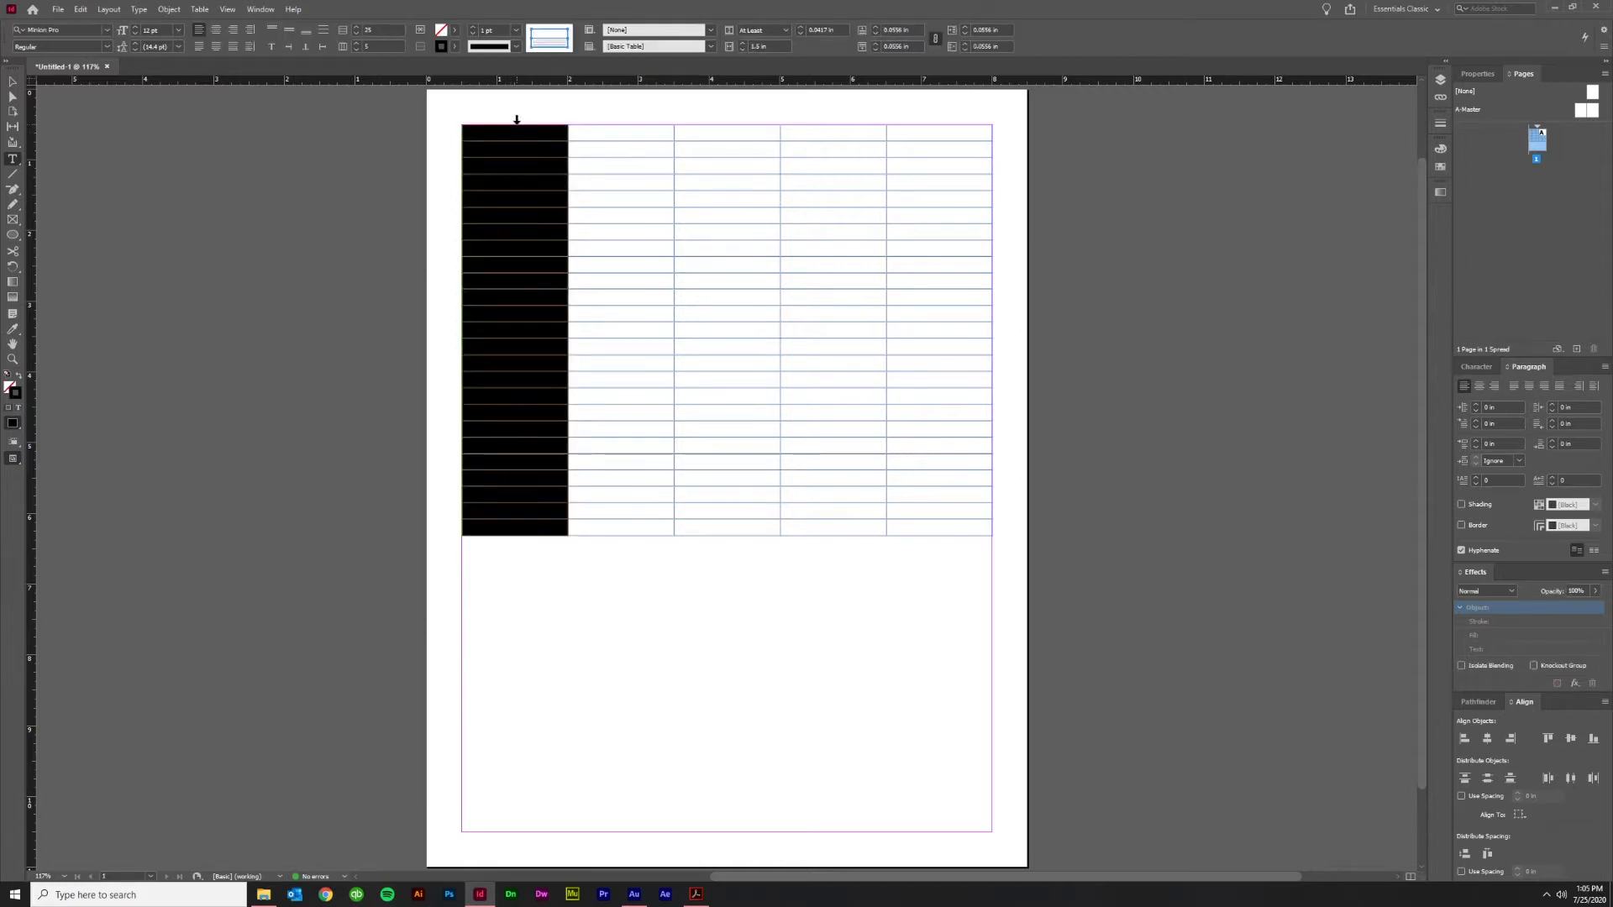
click(454, 134)
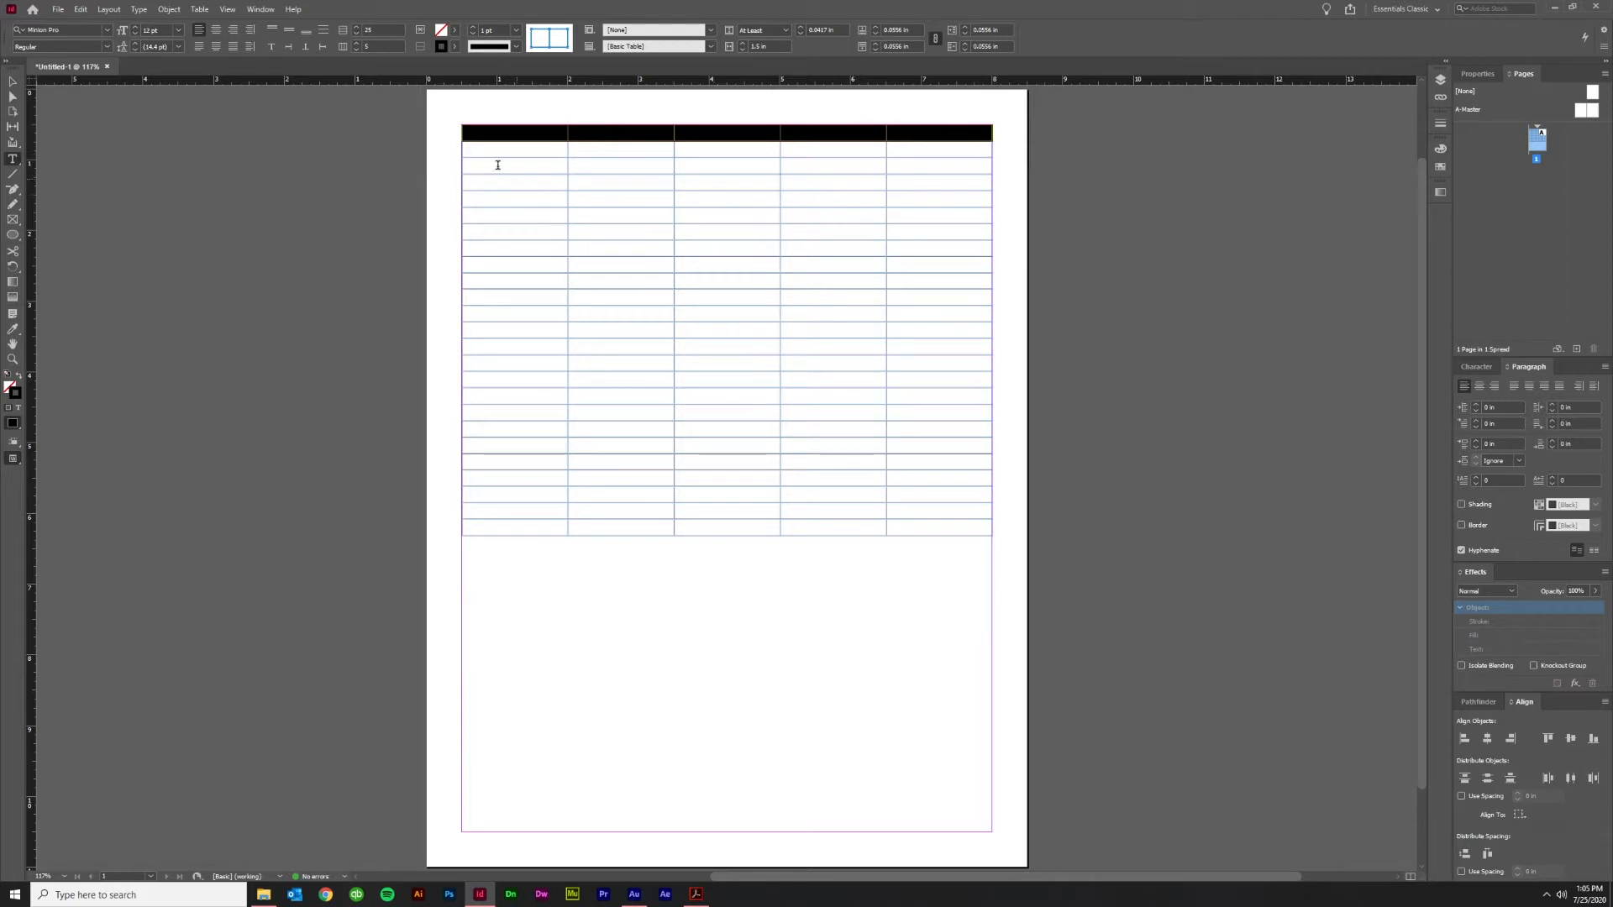
click(457, 150)
drag(457, 161, 453, 483)
drag(578, 119, 867, 140)
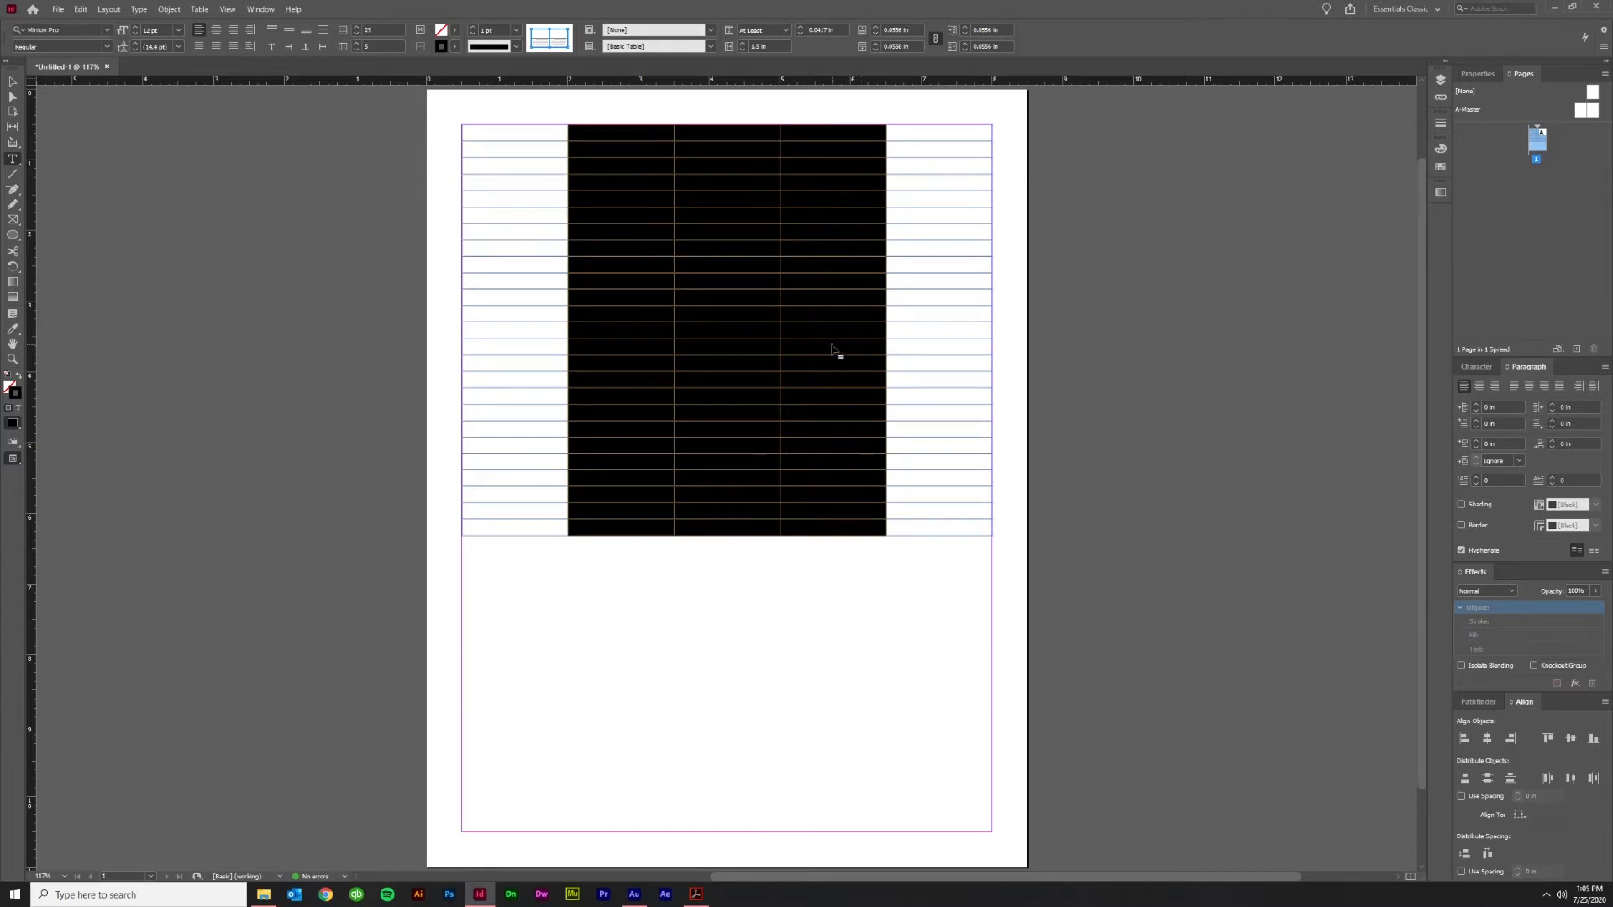
click(492, 160)
Select the table's first column and set the row height to at least 0.375 in
click(492, 121)
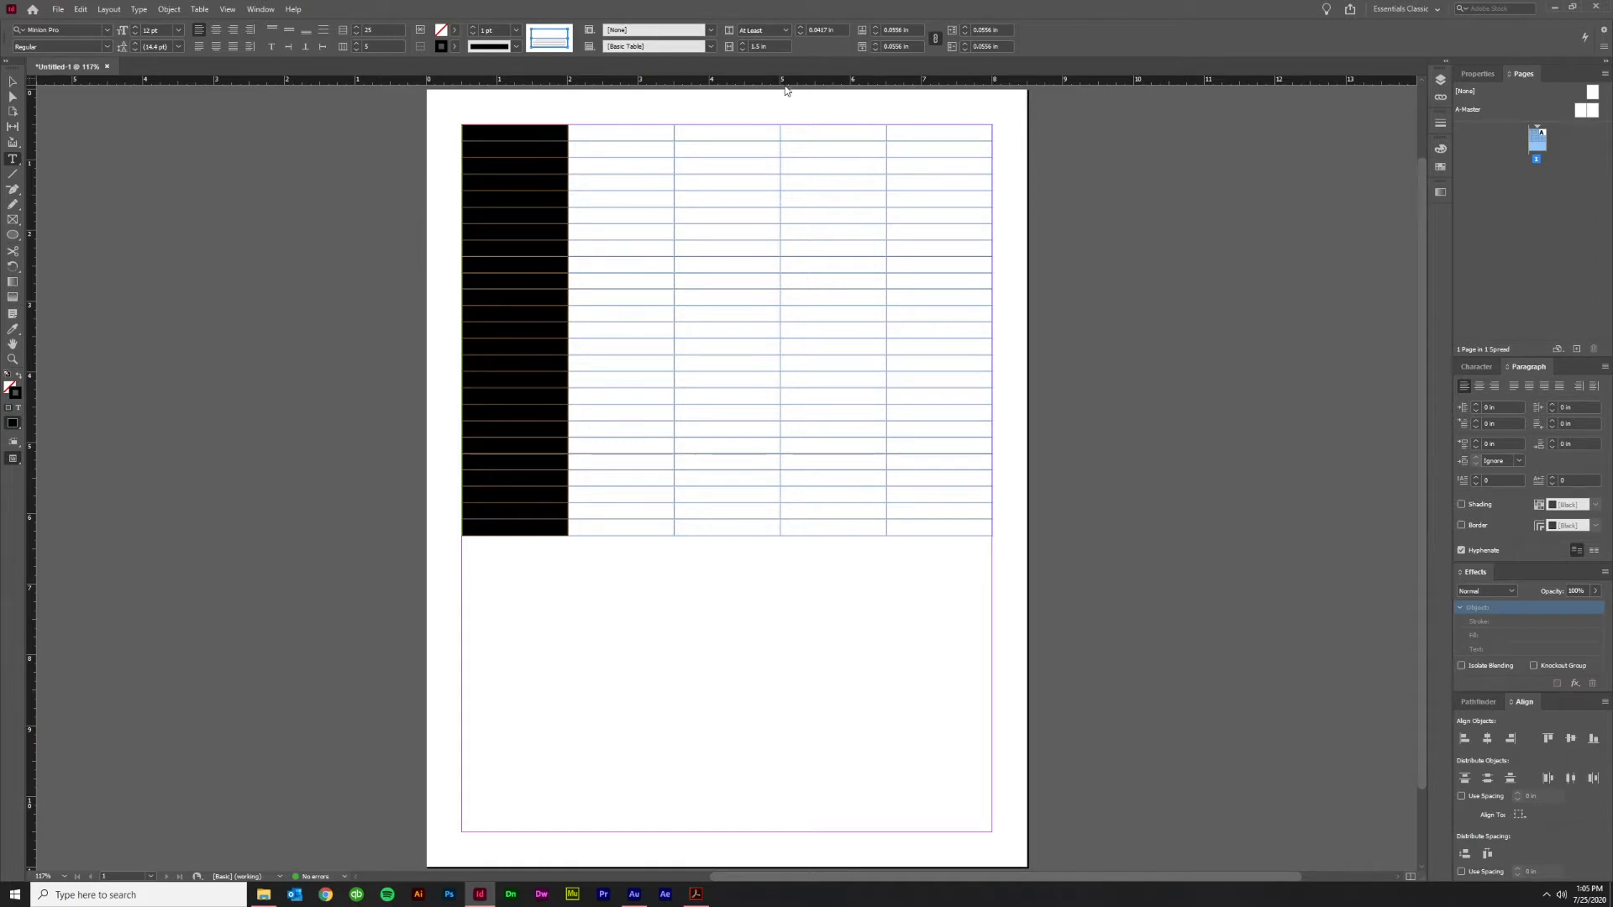
click(762, 30)
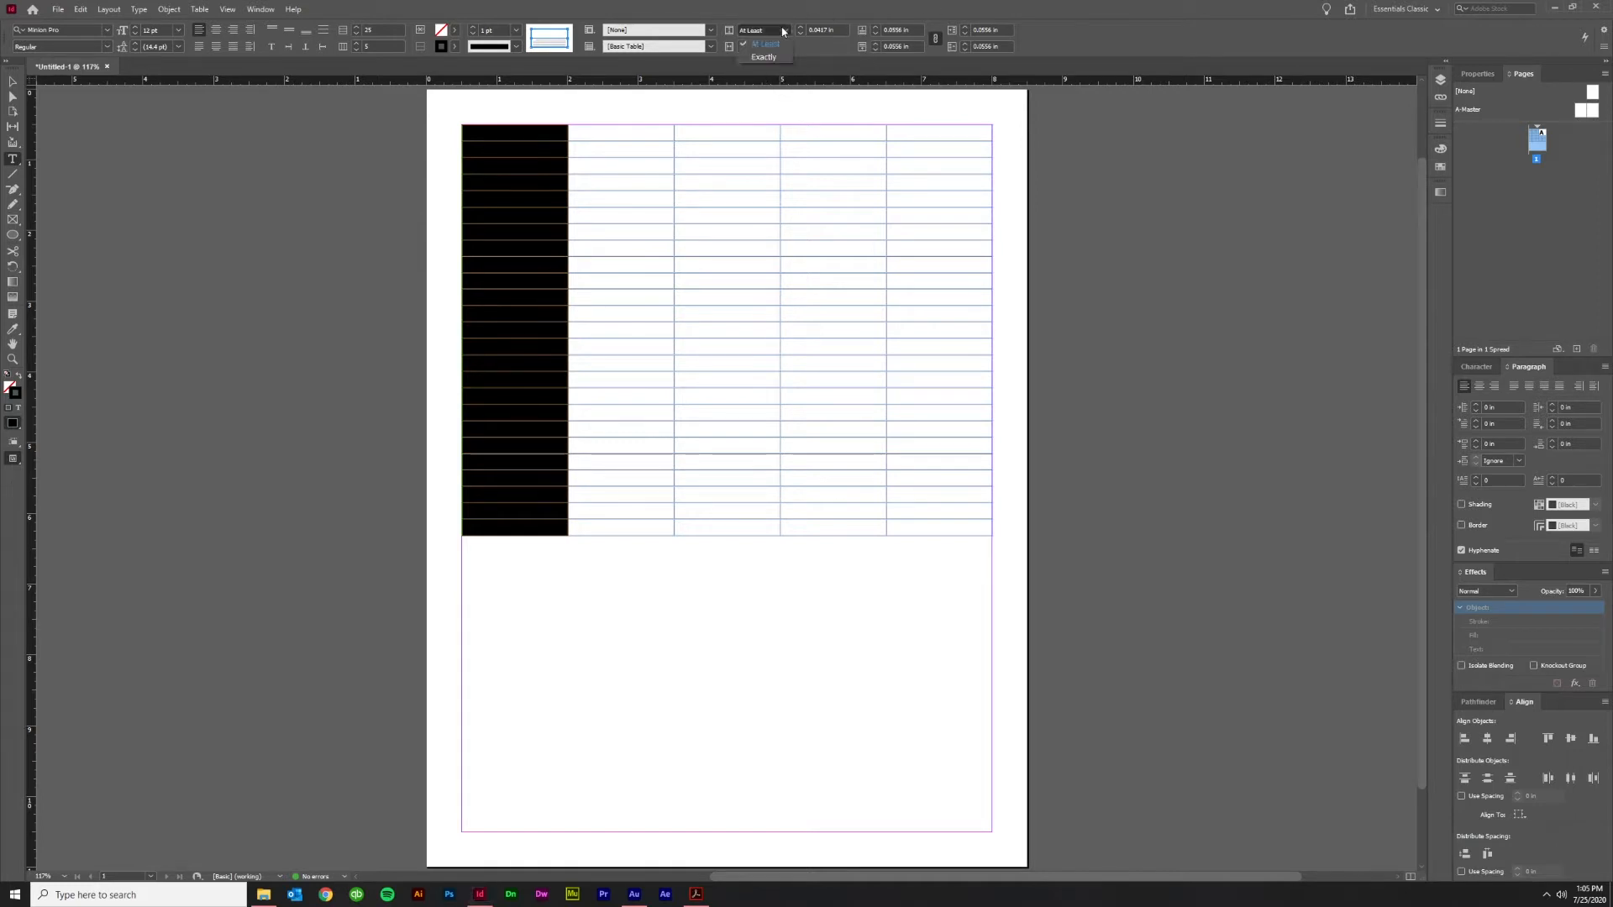
click(828, 45)
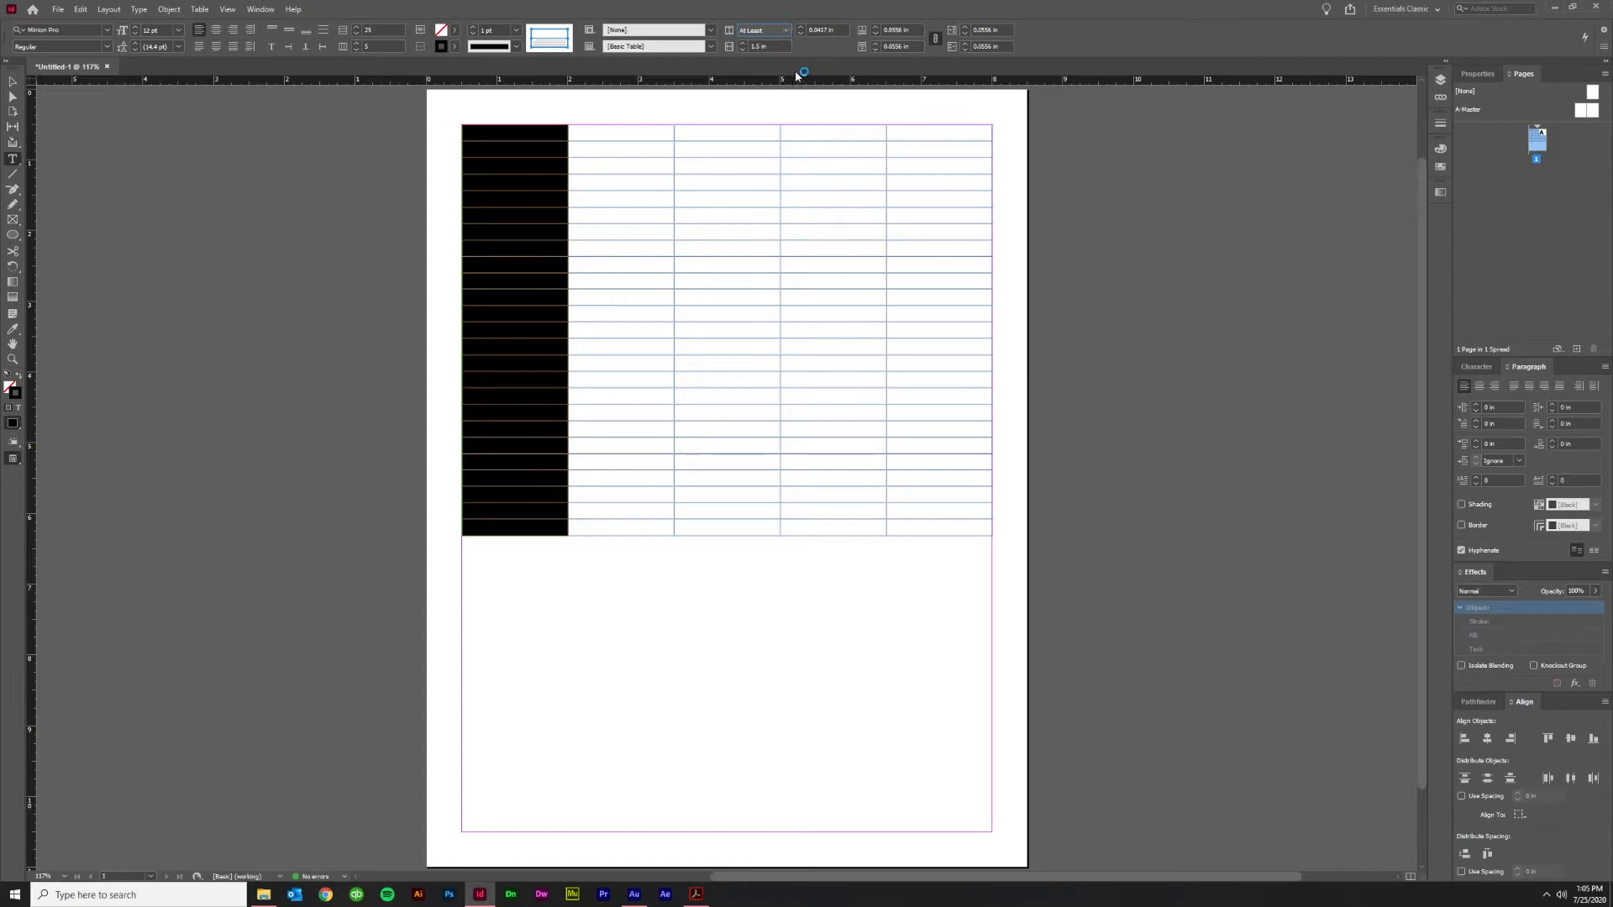
click(800, 27)
click(800, 27)
click(800, 28)
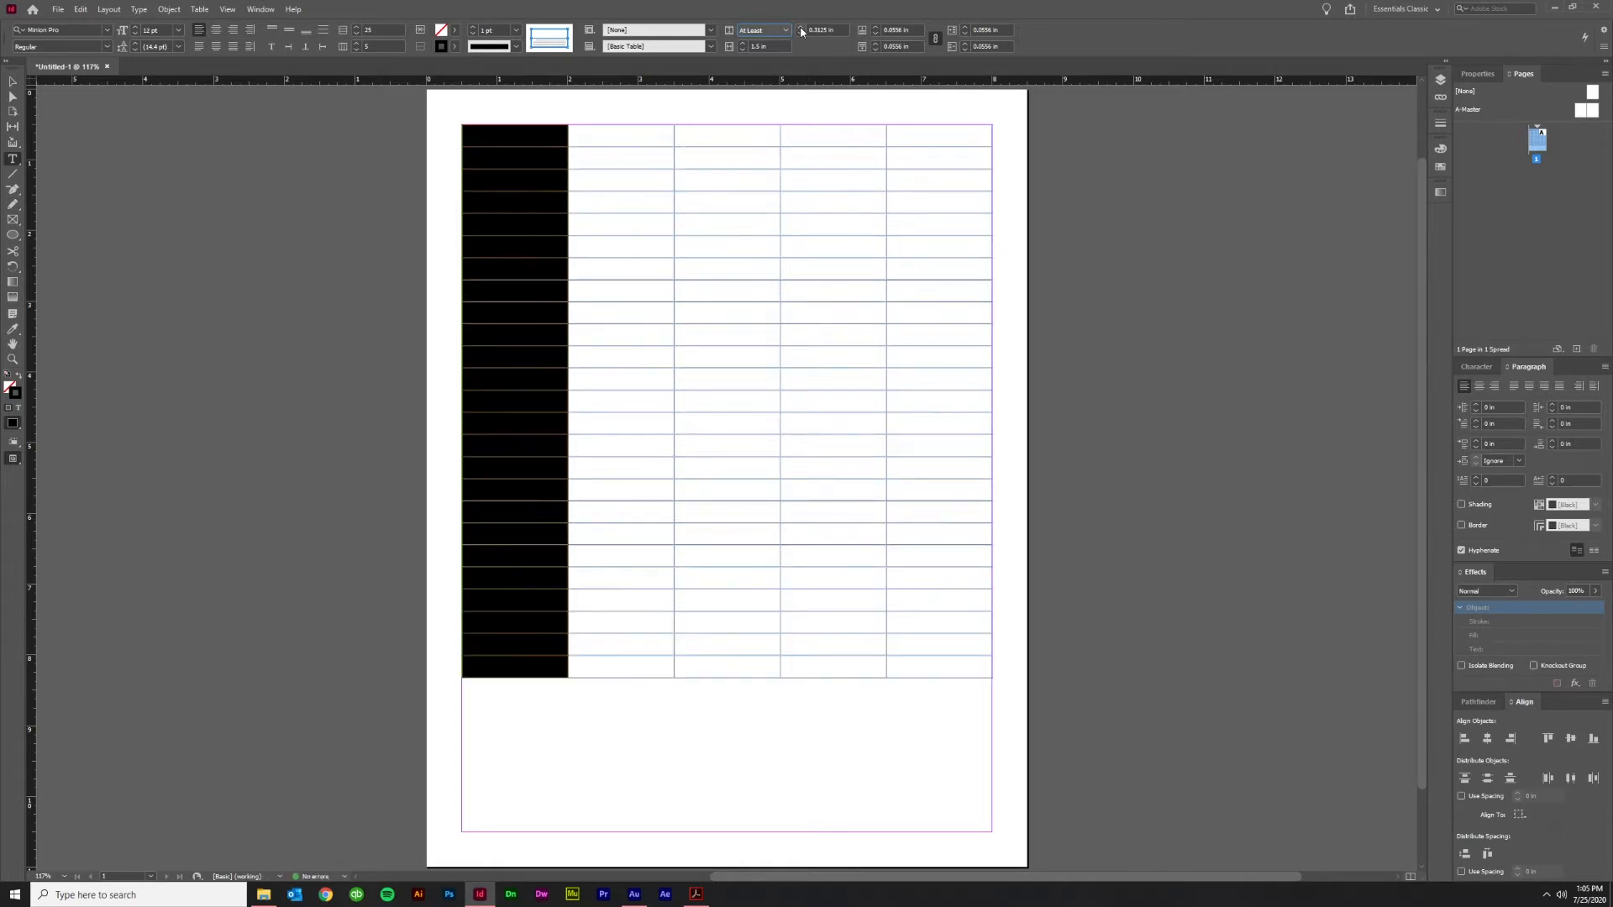
click(801, 28)
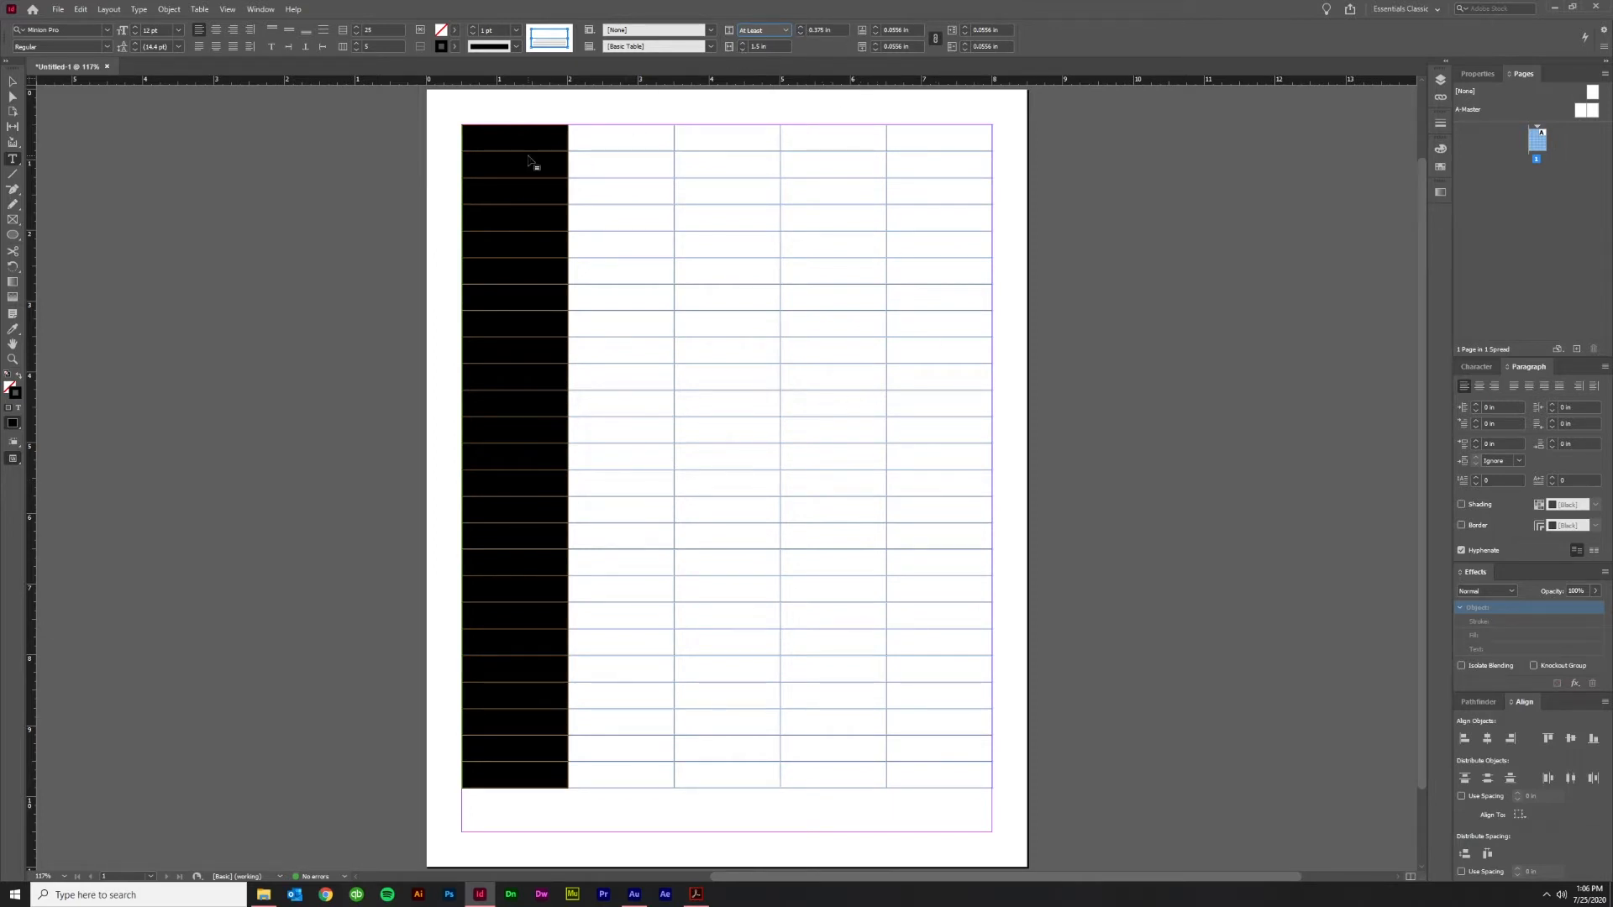
Set the width of the table's second column to 1 in
drag(644, 123, 965, 119)
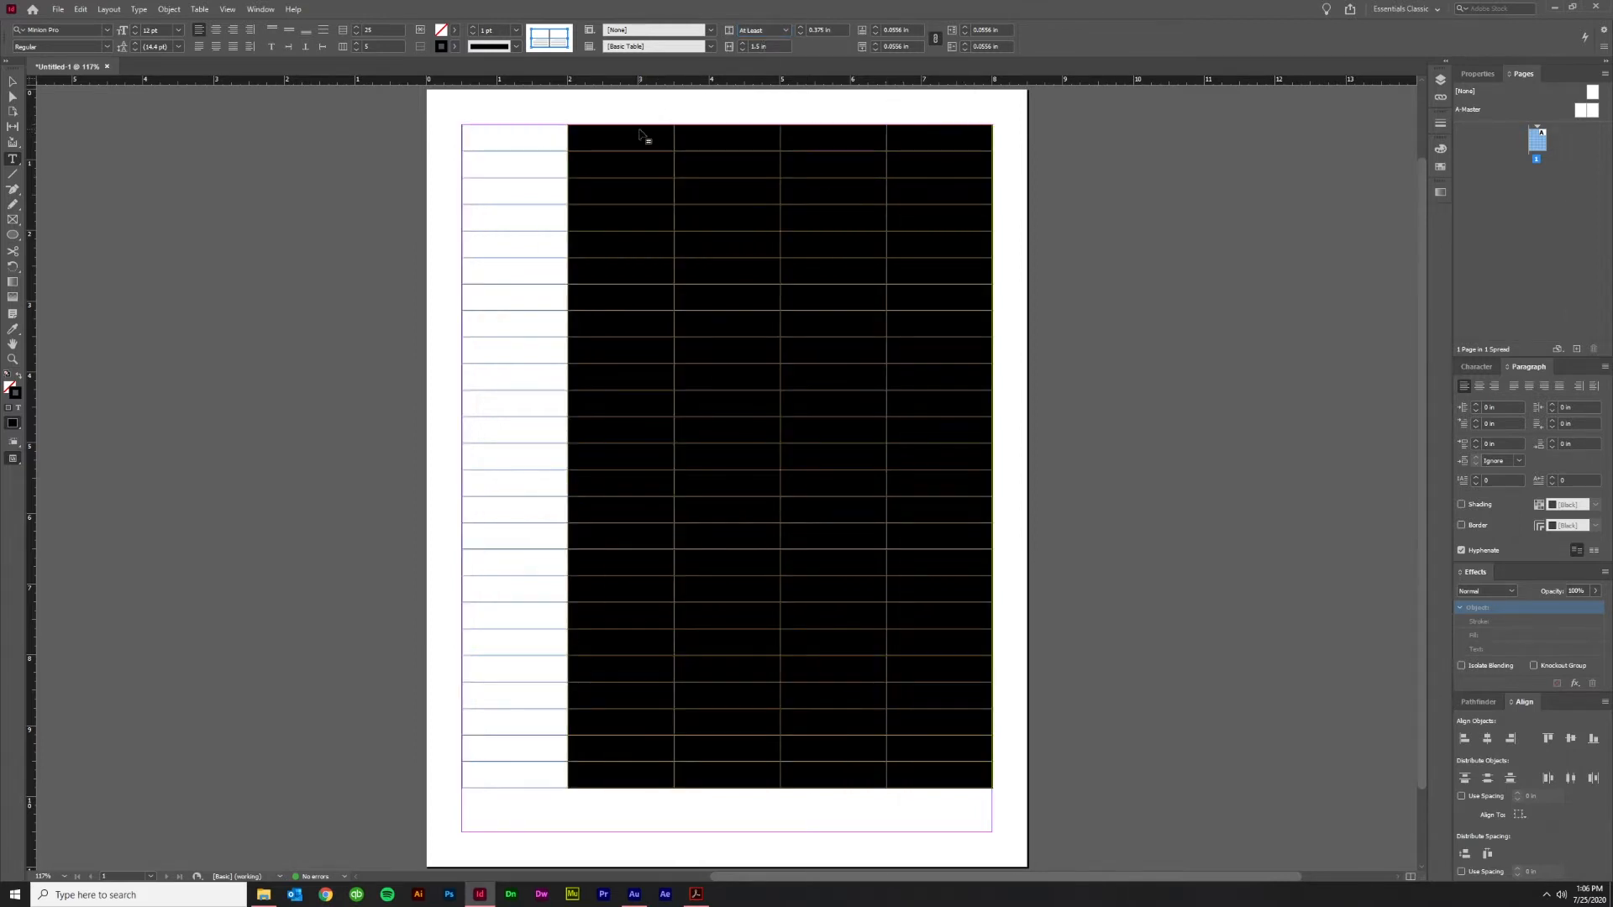
click(641, 121)
click(773, 45)
key(shift+Down)
key(shift+Down)
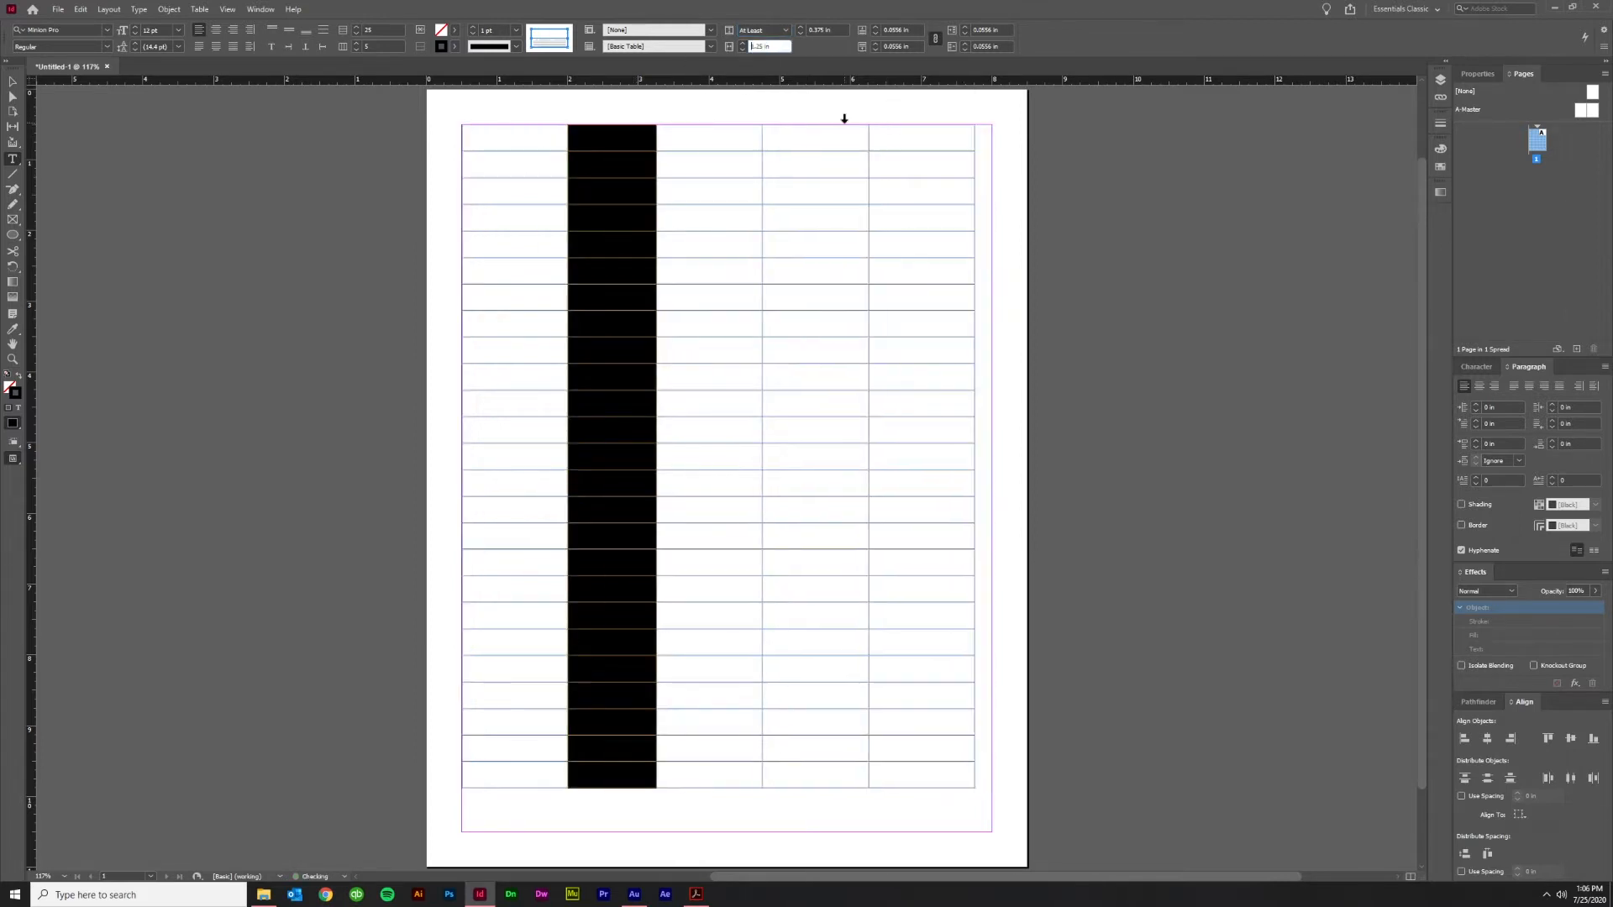
Set the width of the table's third column to 2 in
click(705, 122)
click(777, 46)
key(shift+Up)
key(shift+Up)
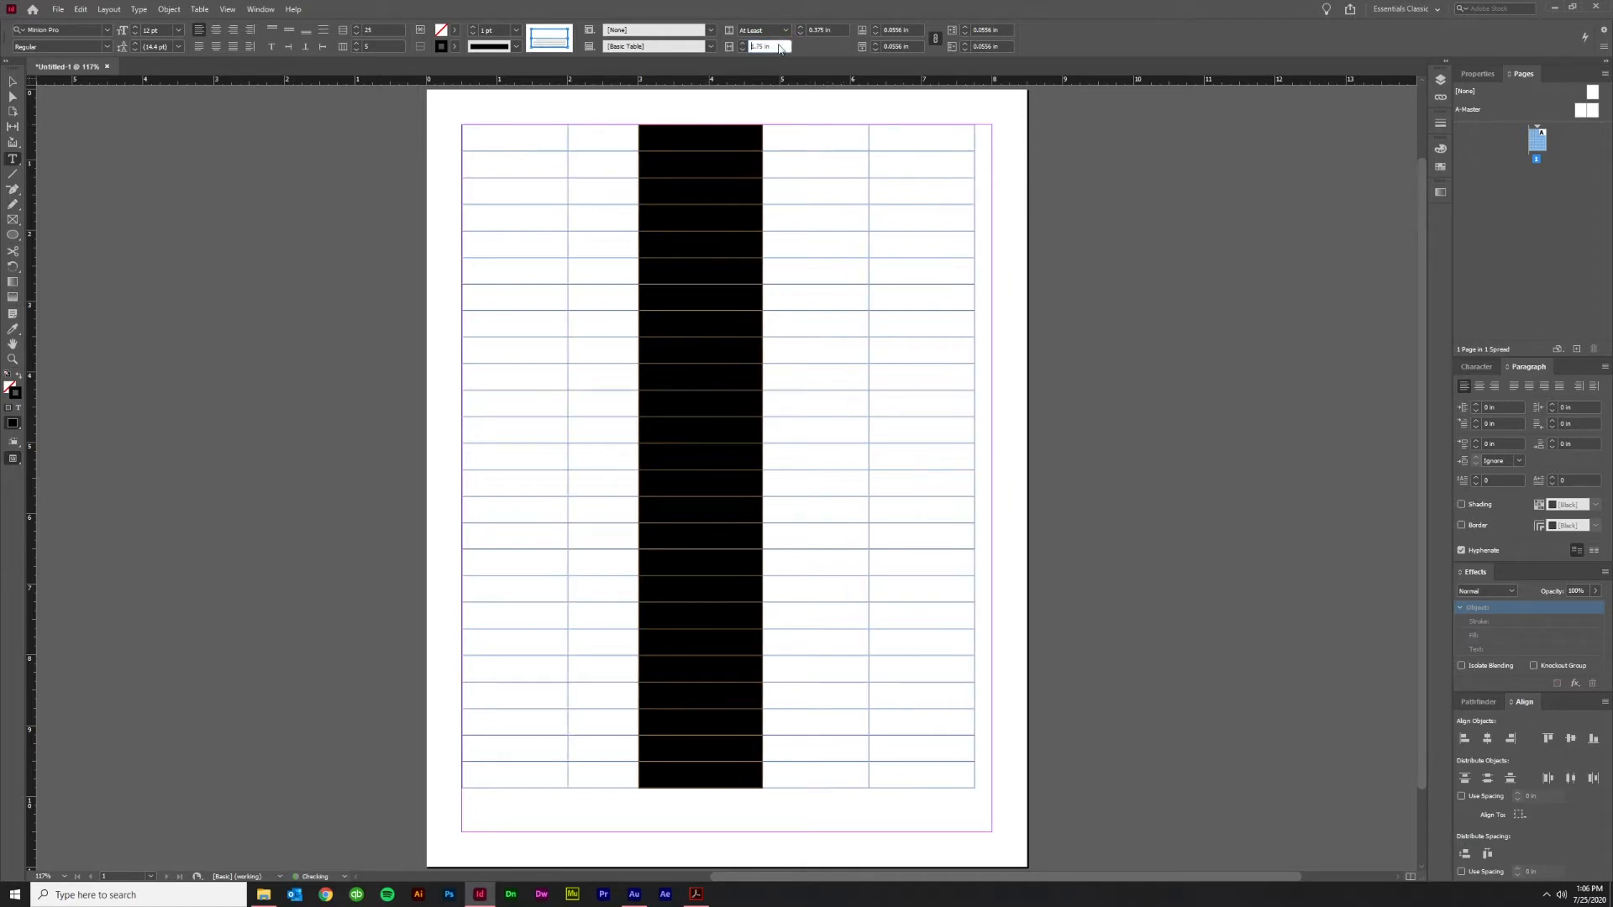
Set the width of the table's last column to 0.25 in
click(959, 122)
click(777, 46)
key(shift+Down)
key(shift+Down)
key(shift+Down)
key(shift+Down)
key(shift+Down)
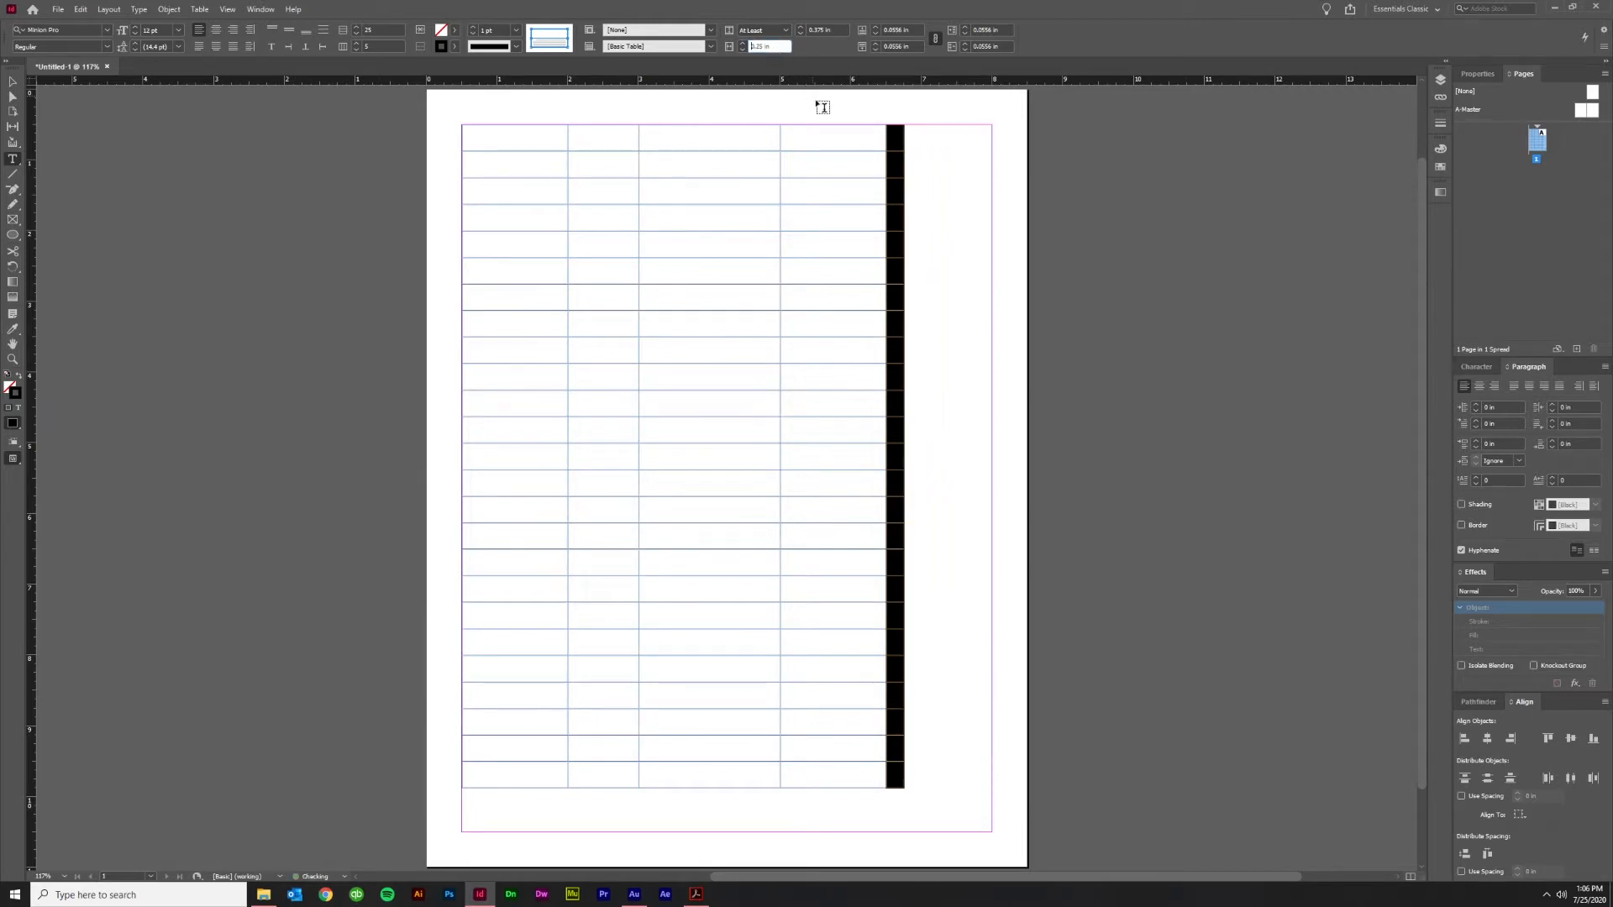
Set the width of the table's fourth column to 2.75 in
click(834, 121)
click(775, 46)
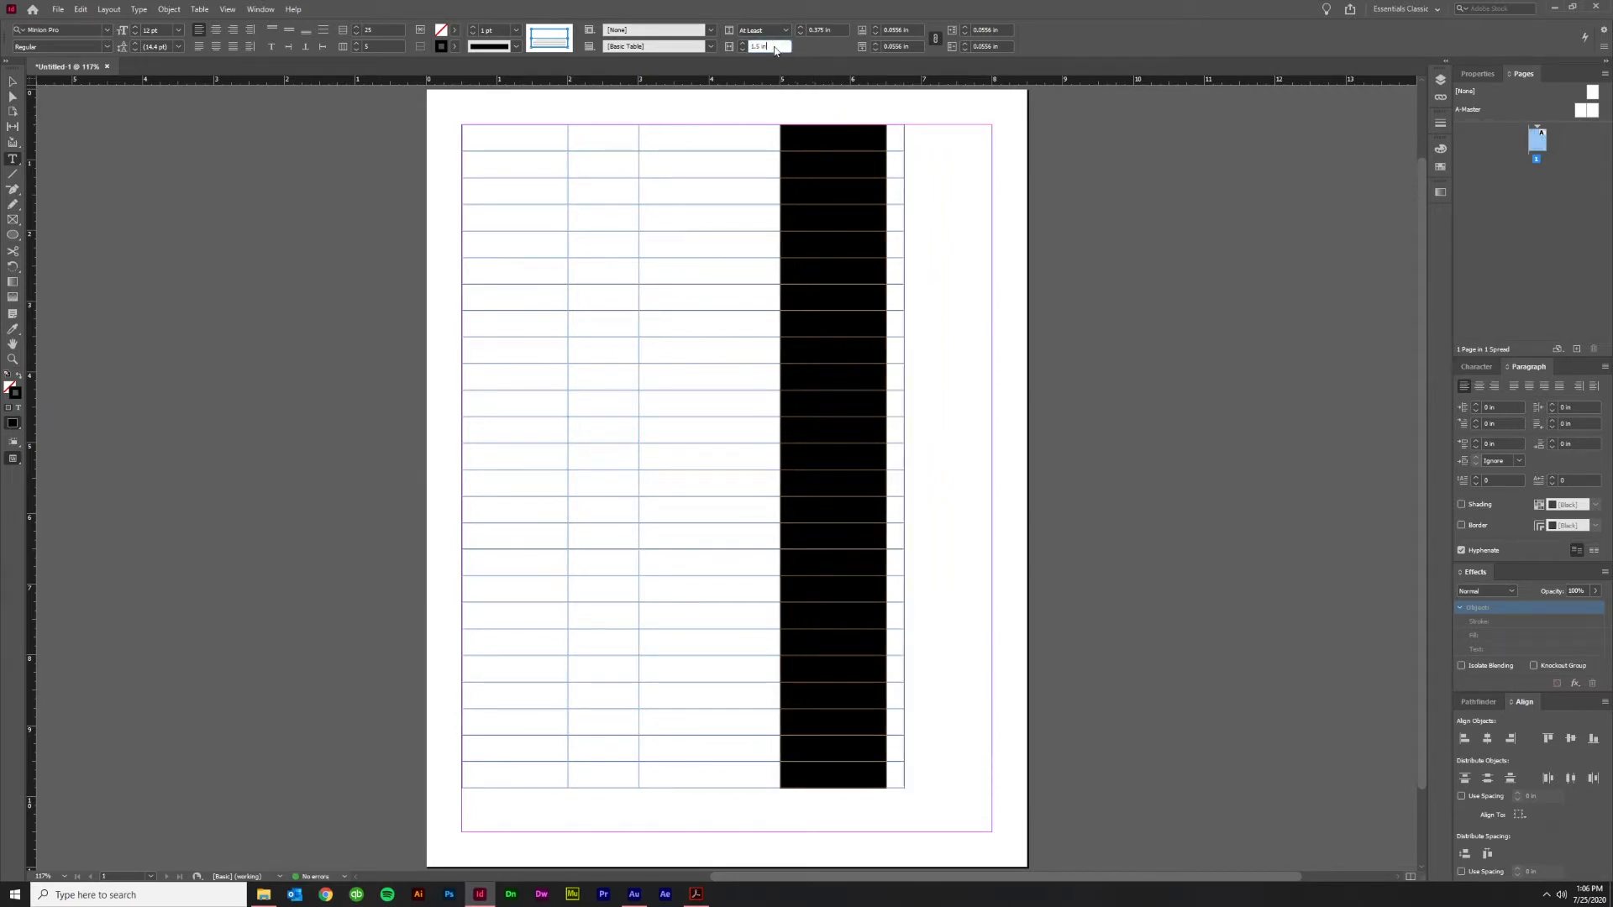
key(shift+Up)
key(shift+Up)
key(shift+Up)
key(shift+Up)
key(shift+Up)
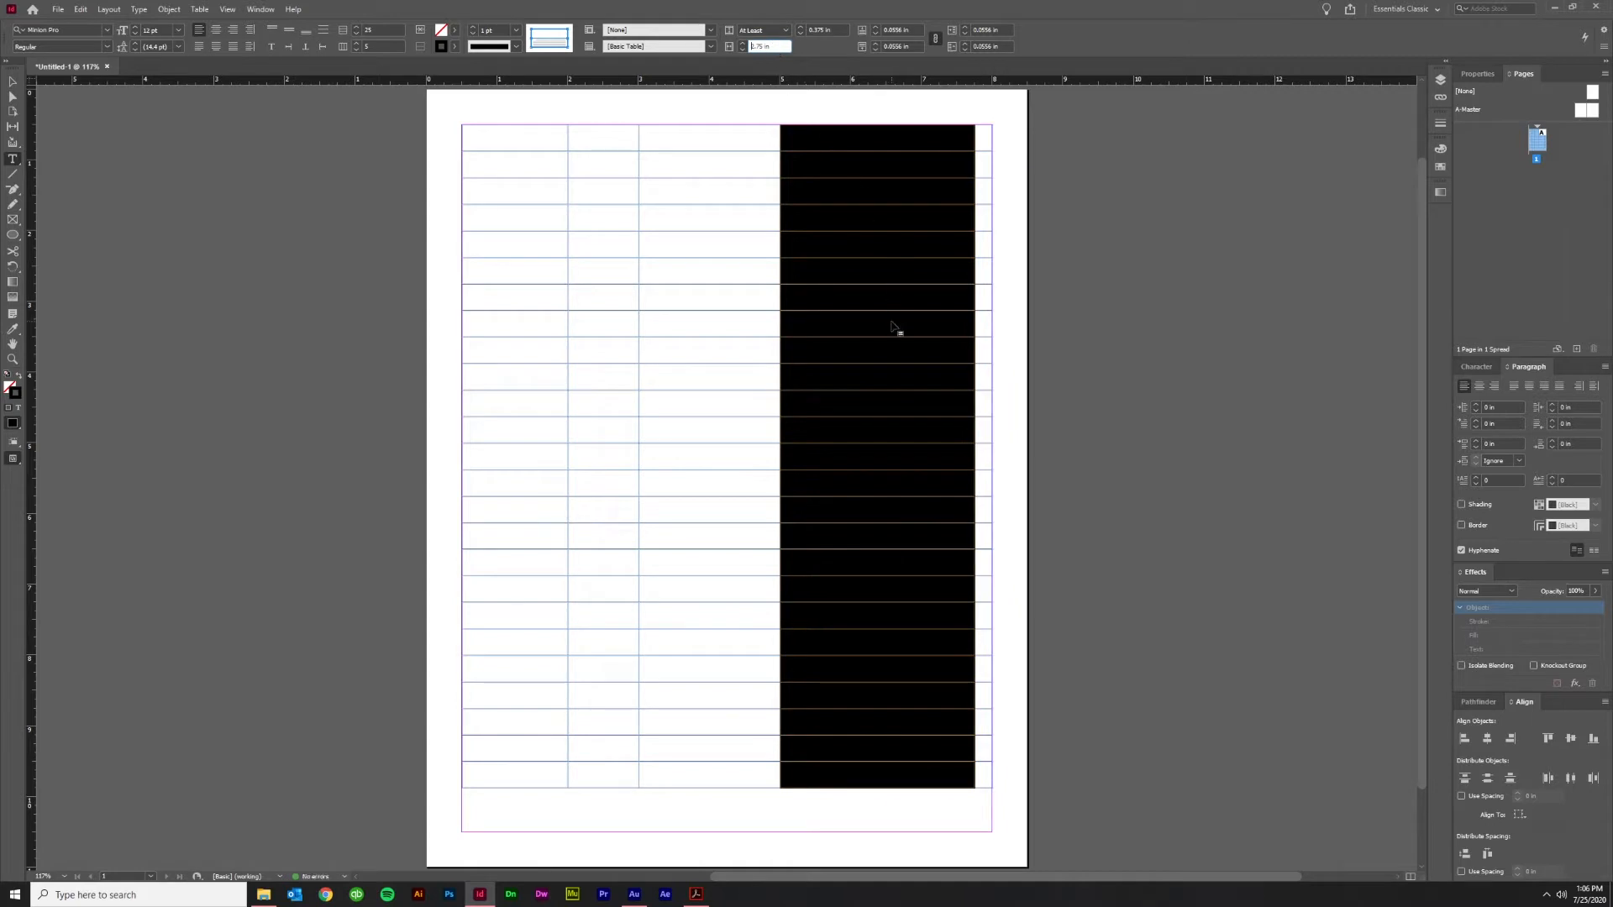
click(892, 327)
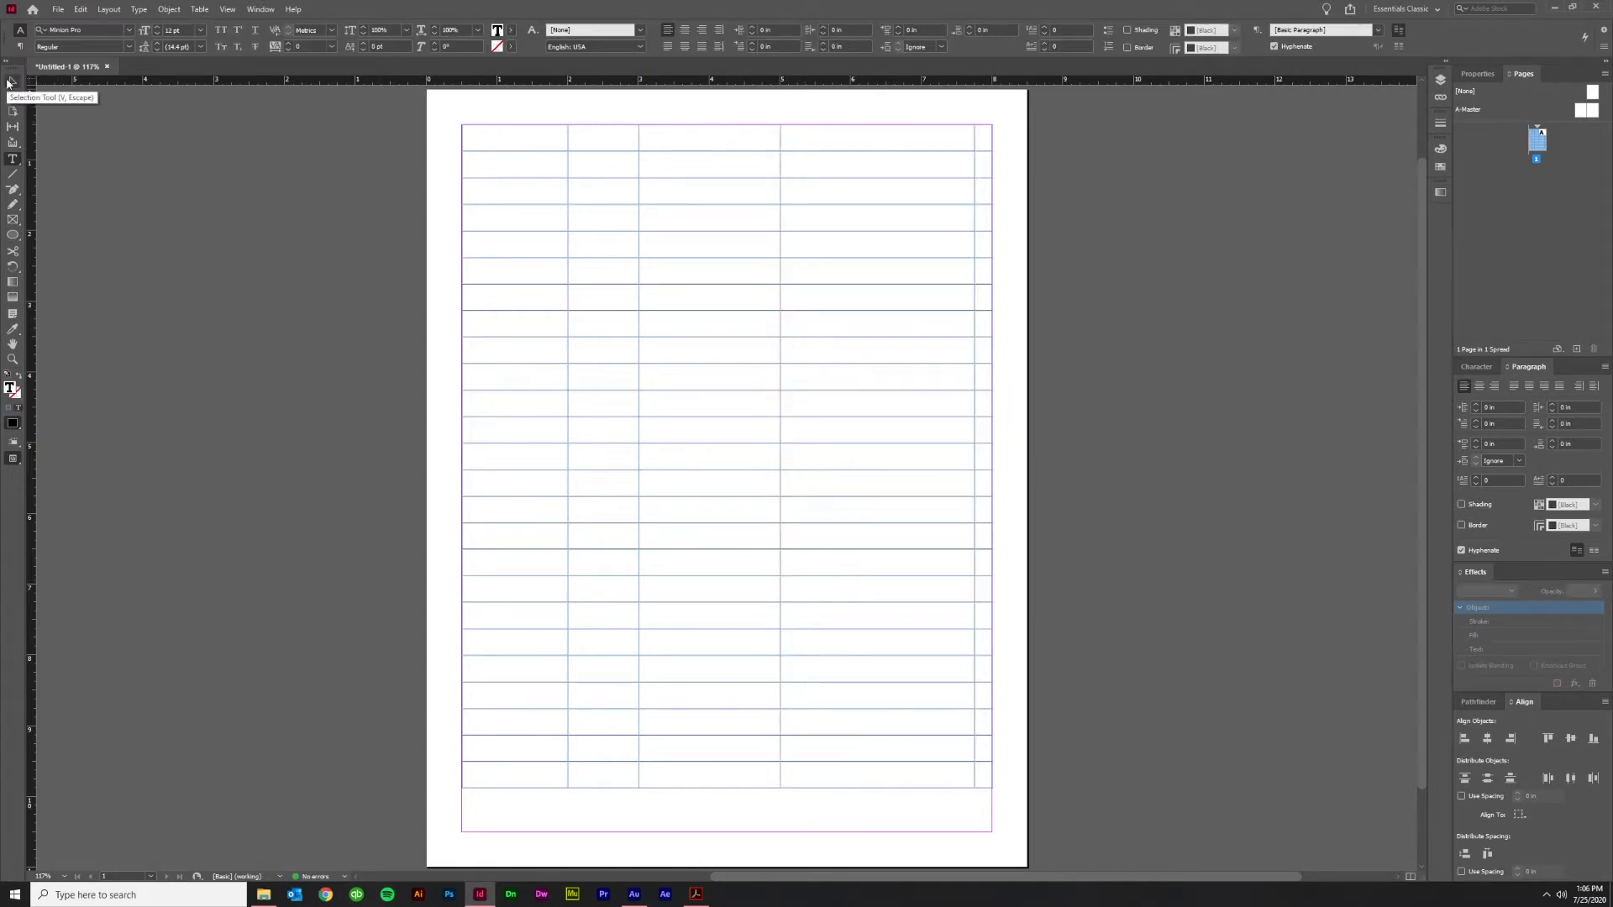
Select all rows of the table
click(536, 120)
click(544, 131)
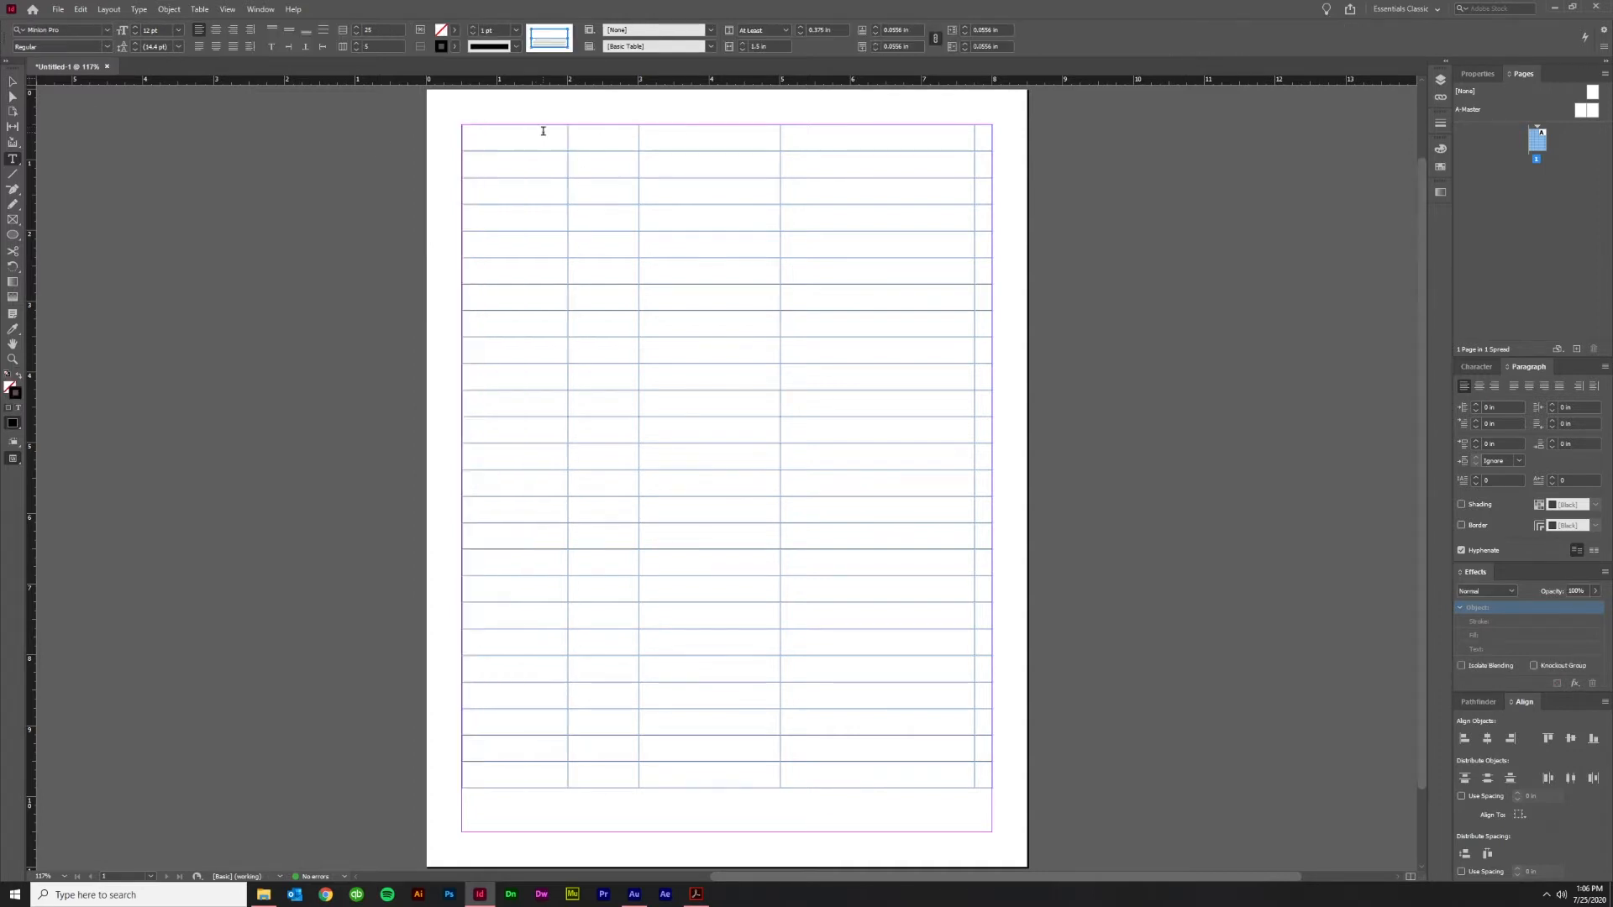
drag(462, 132, 558, 728)
scroll(697, 436, up, 5)
scroll(697, 436, down, 2)
scroll(870, 167, up, 1)
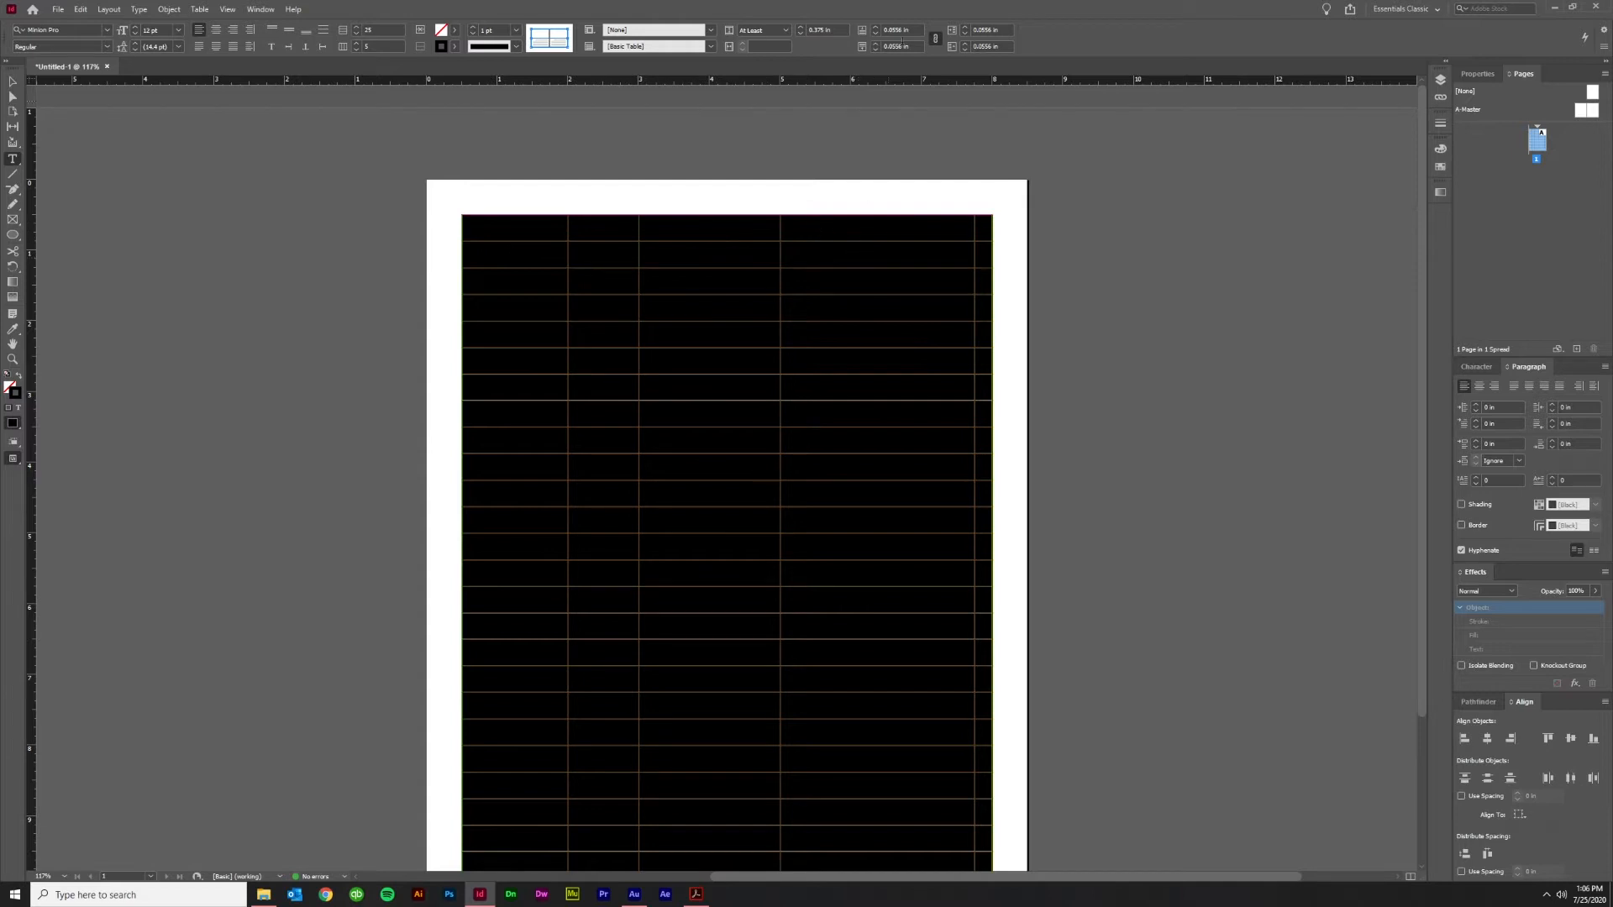
Enter the headings ITEMS, Amount and Taxes in the first three cells of the table's top row
click(551, 263)
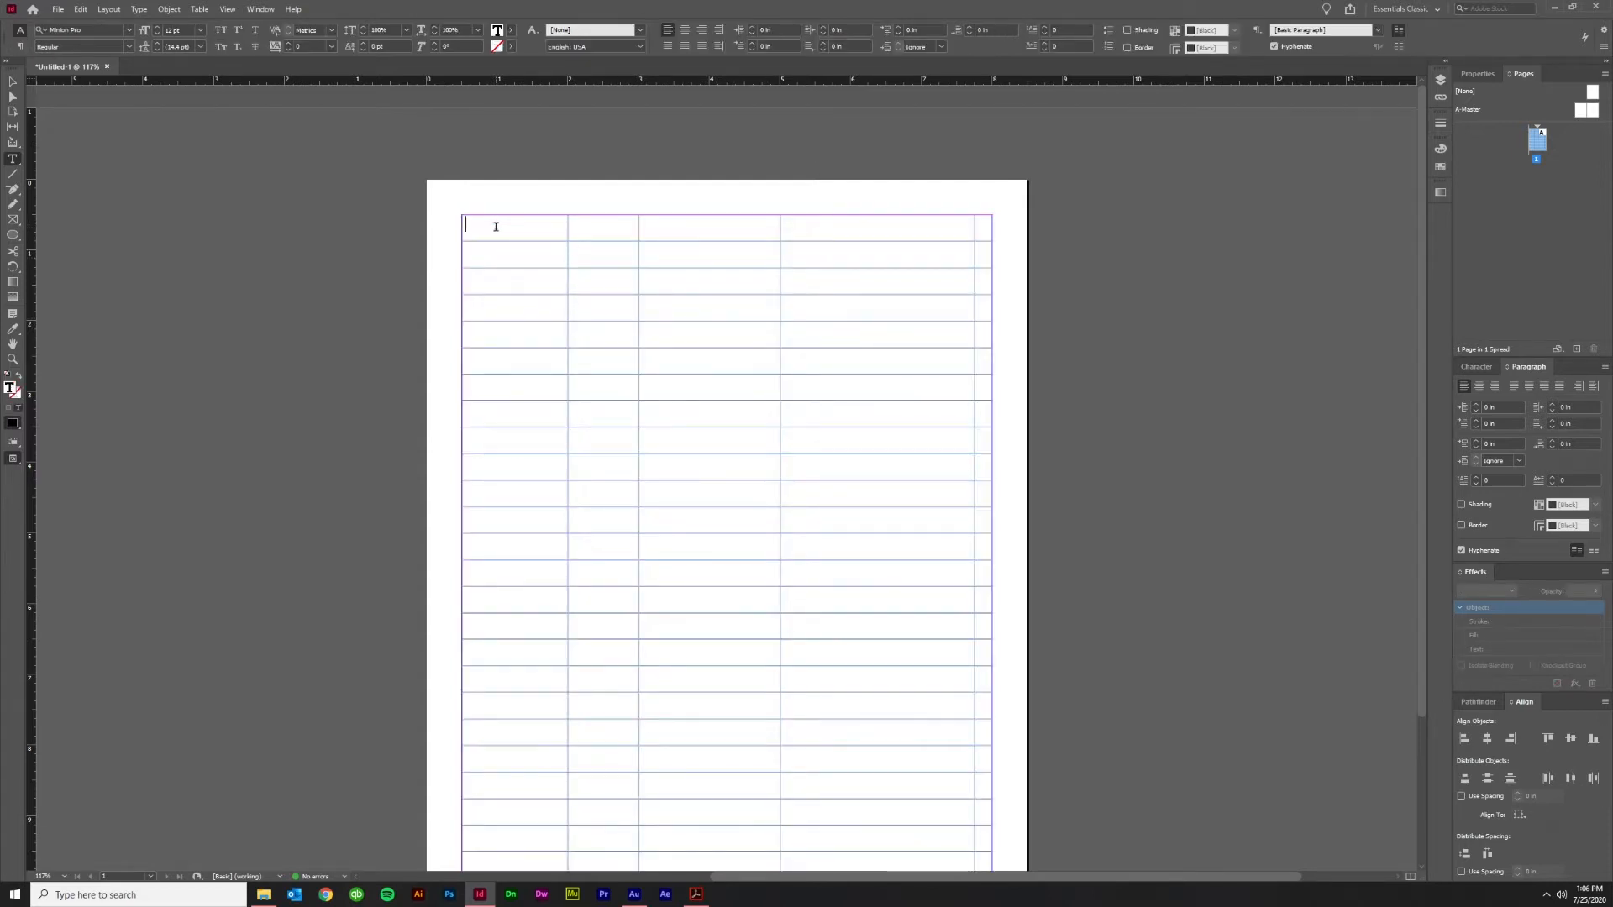
text(ITEM)
text(Amount)
key(Tab)
text(N)
key(BackSpace)
text(Taxes)
Format the heading row's text in Helvetica Neue LT Std 55 Roman and centre it vertically in its cells
click(458, 225)
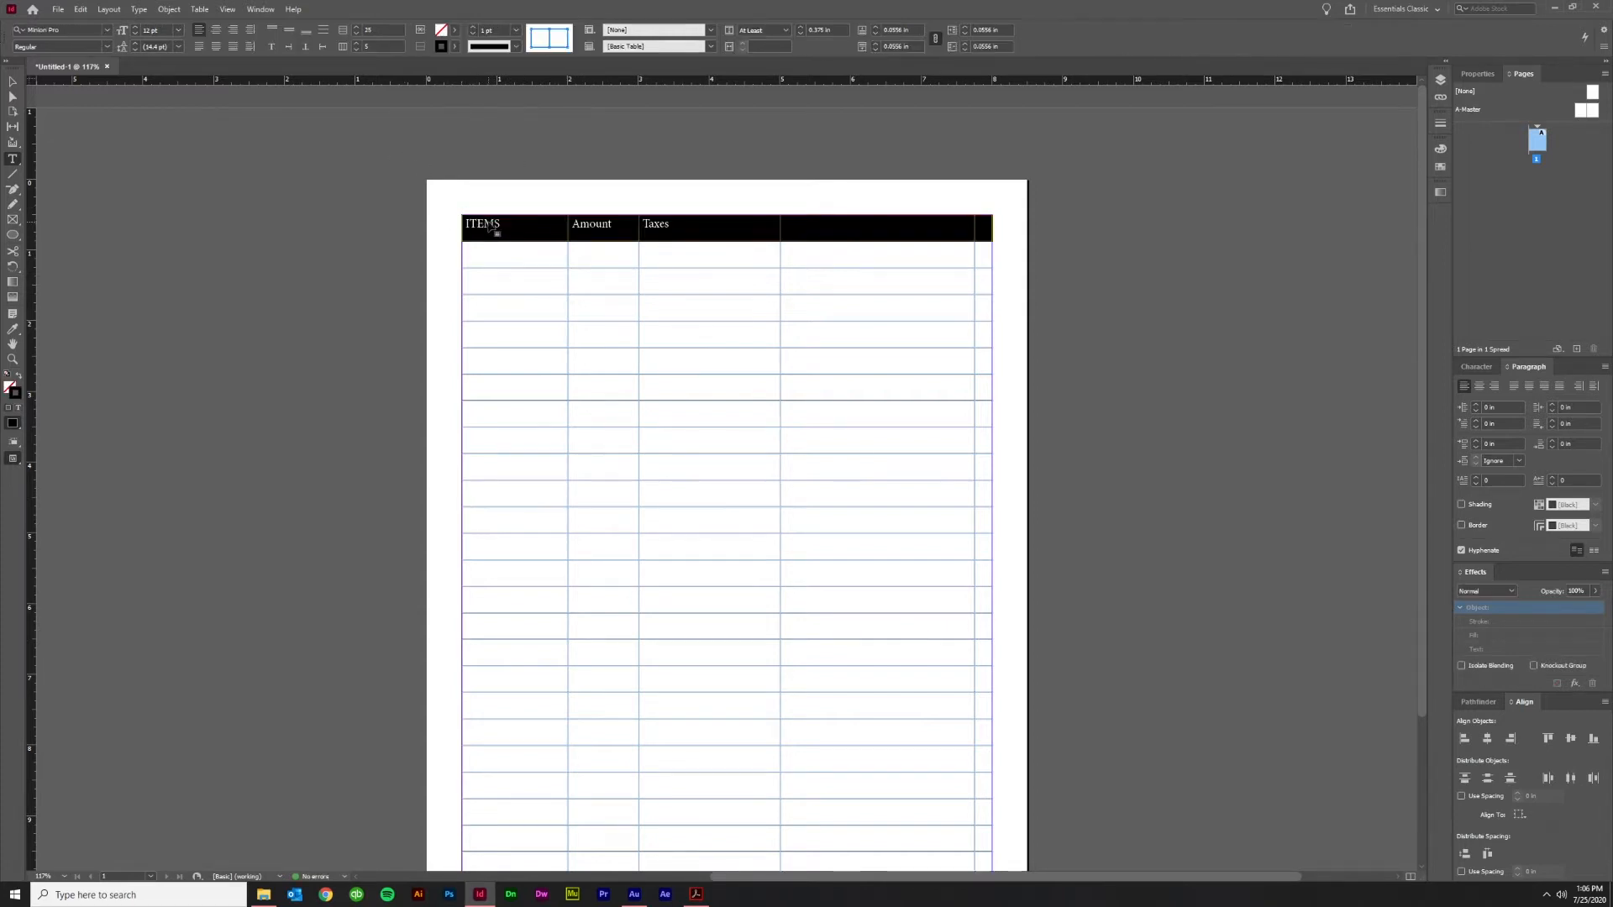
drag(490, 228, 886, 588)
click(464, 225)
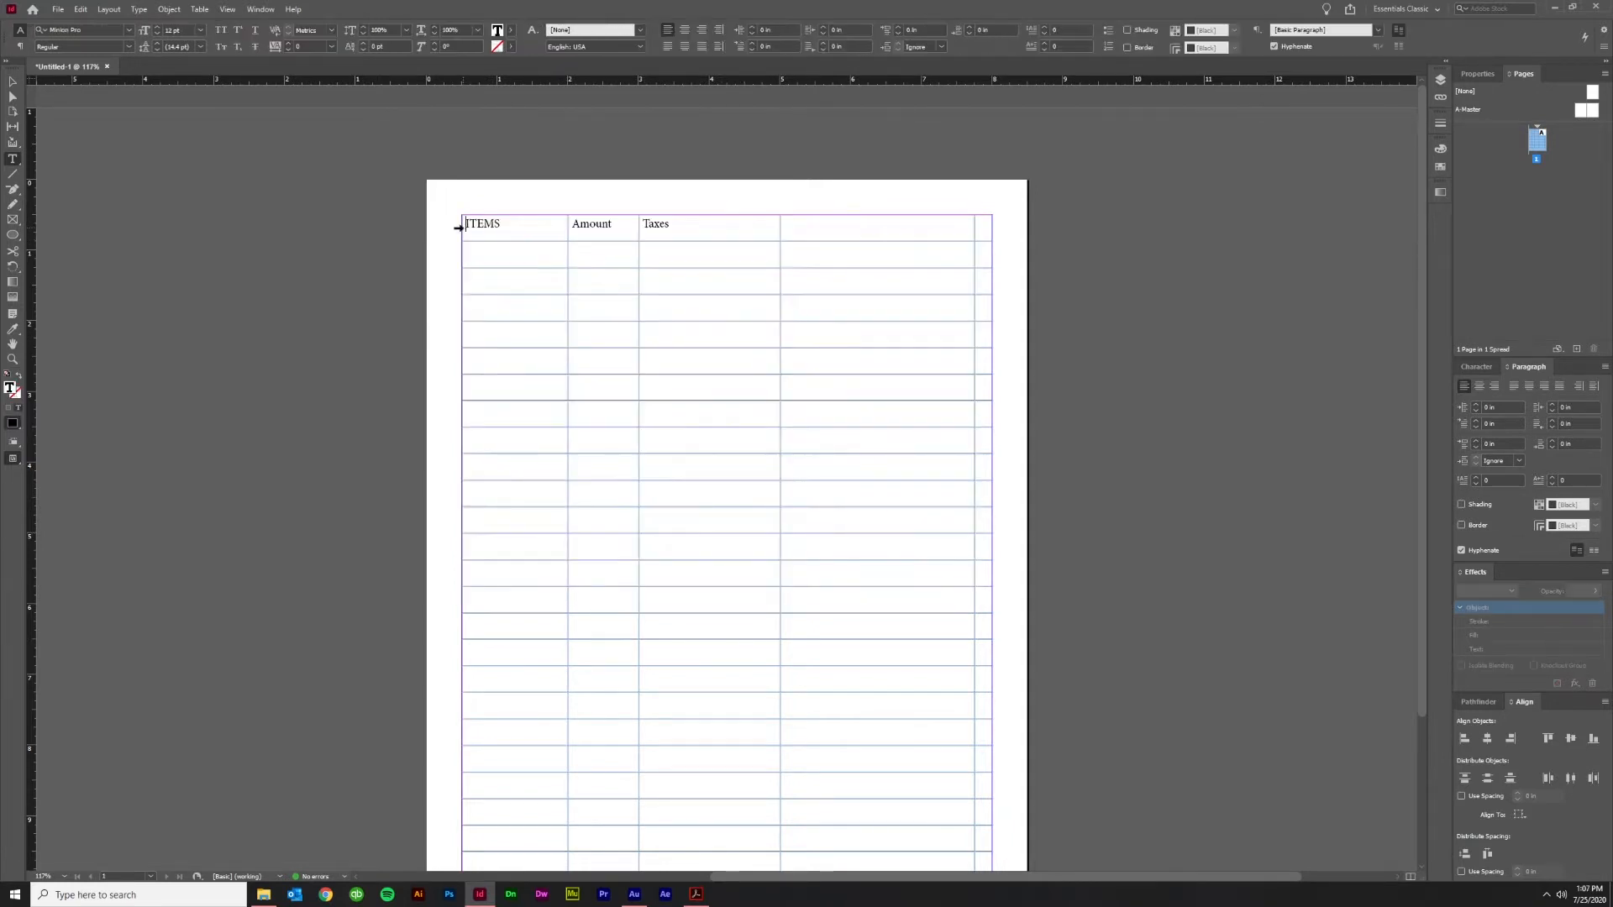
click(458, 226)
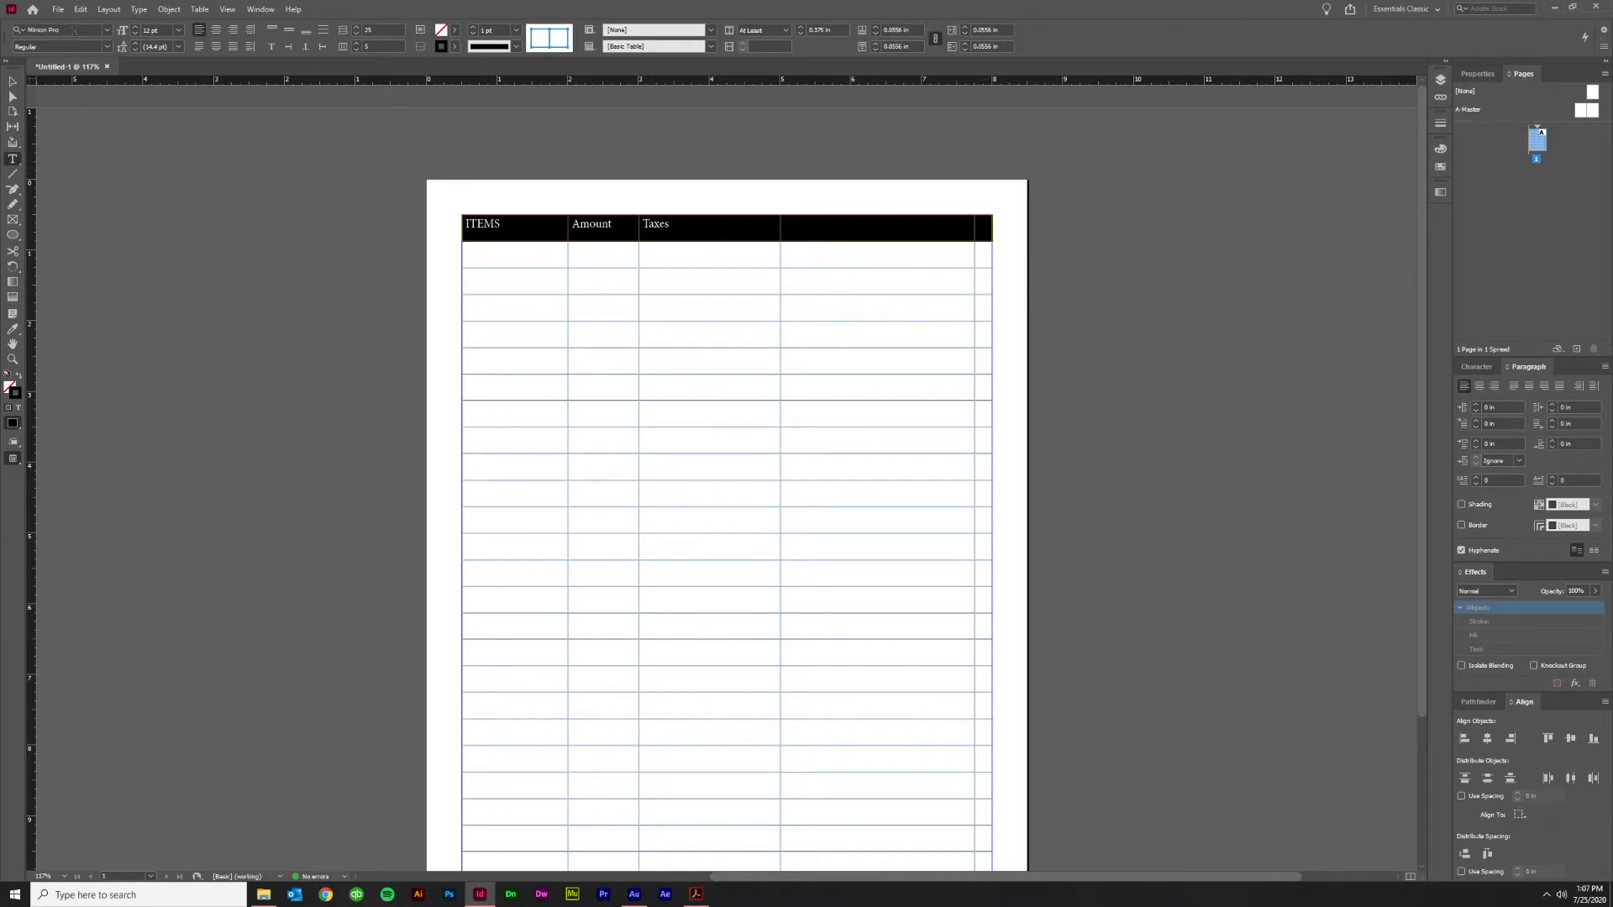
click(74, 30)
text(helvetica n)
key(Return)
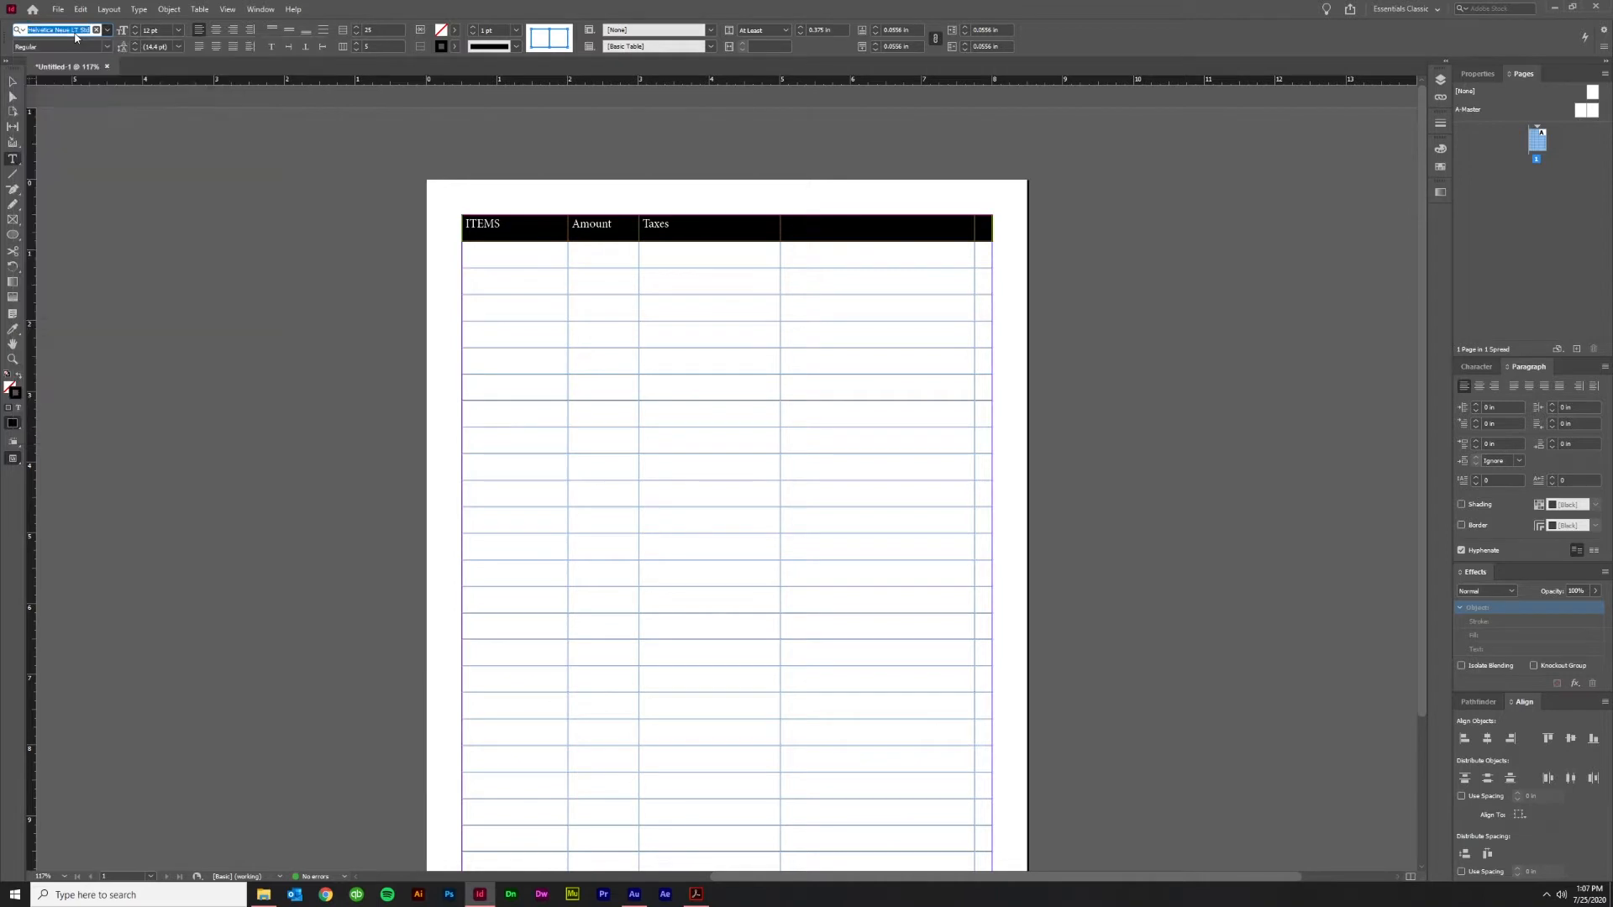
click(107, 46)
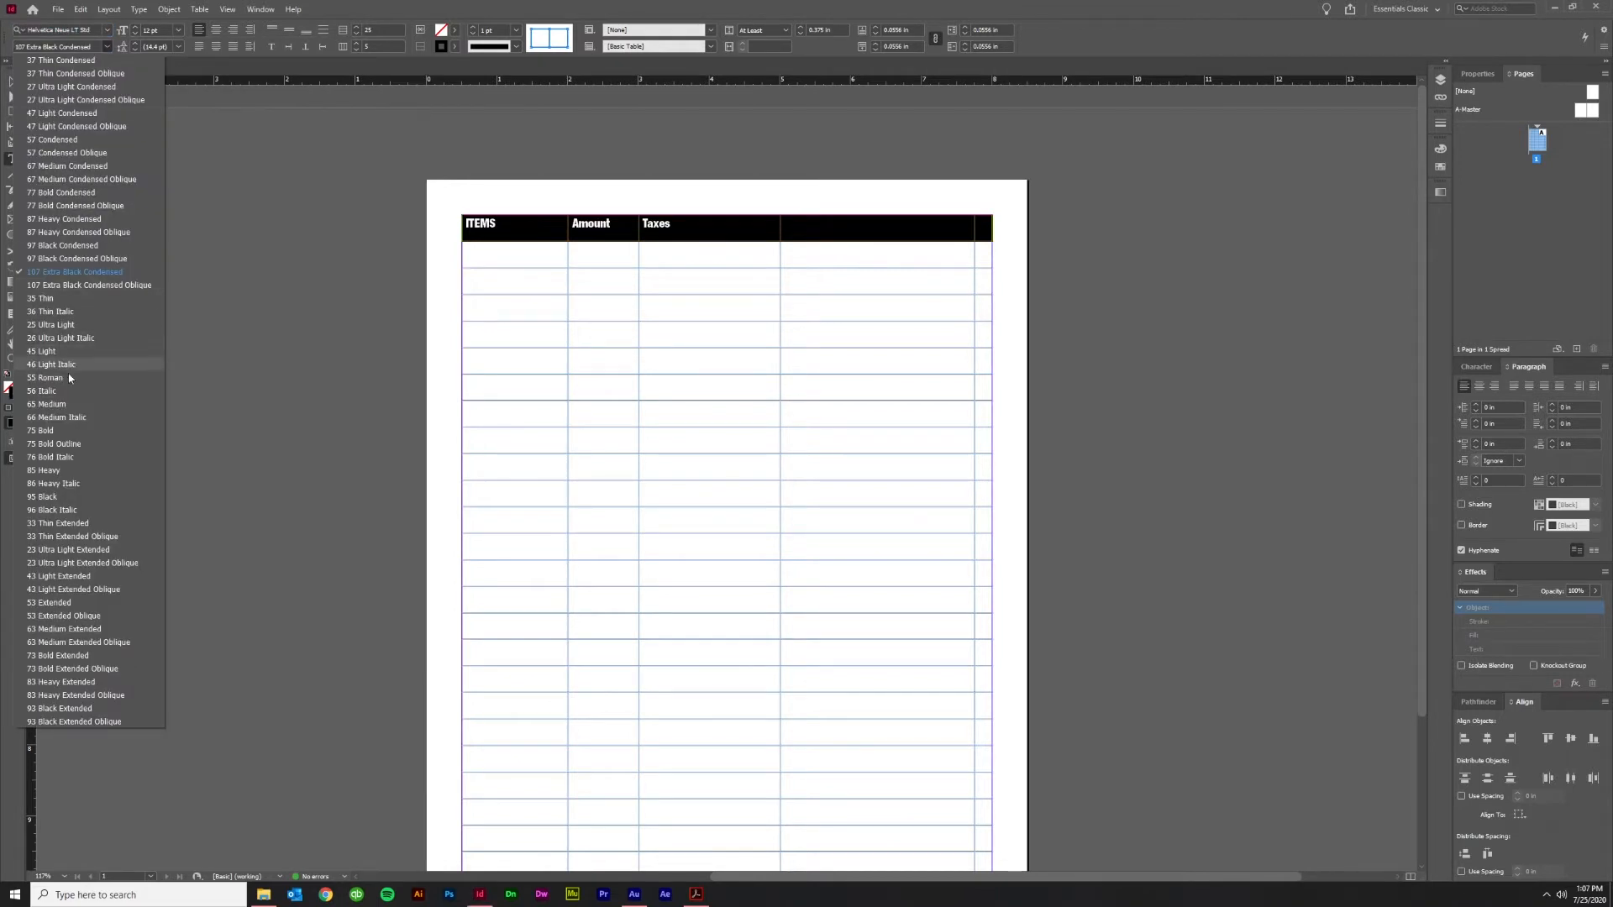
click(44, 377)
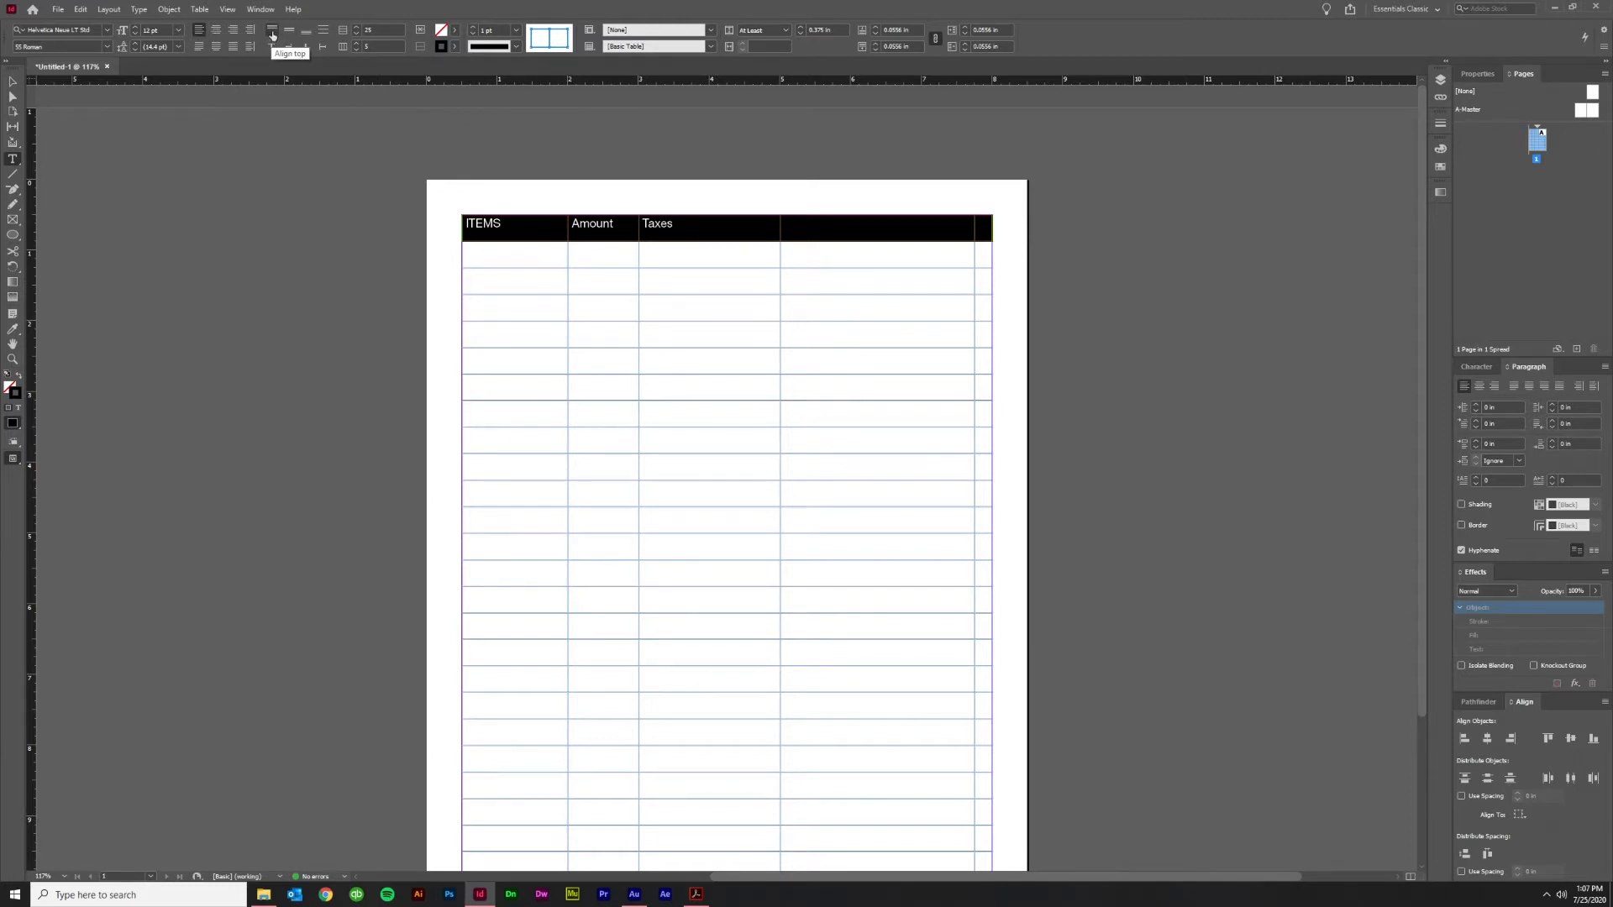
click(292, 35)
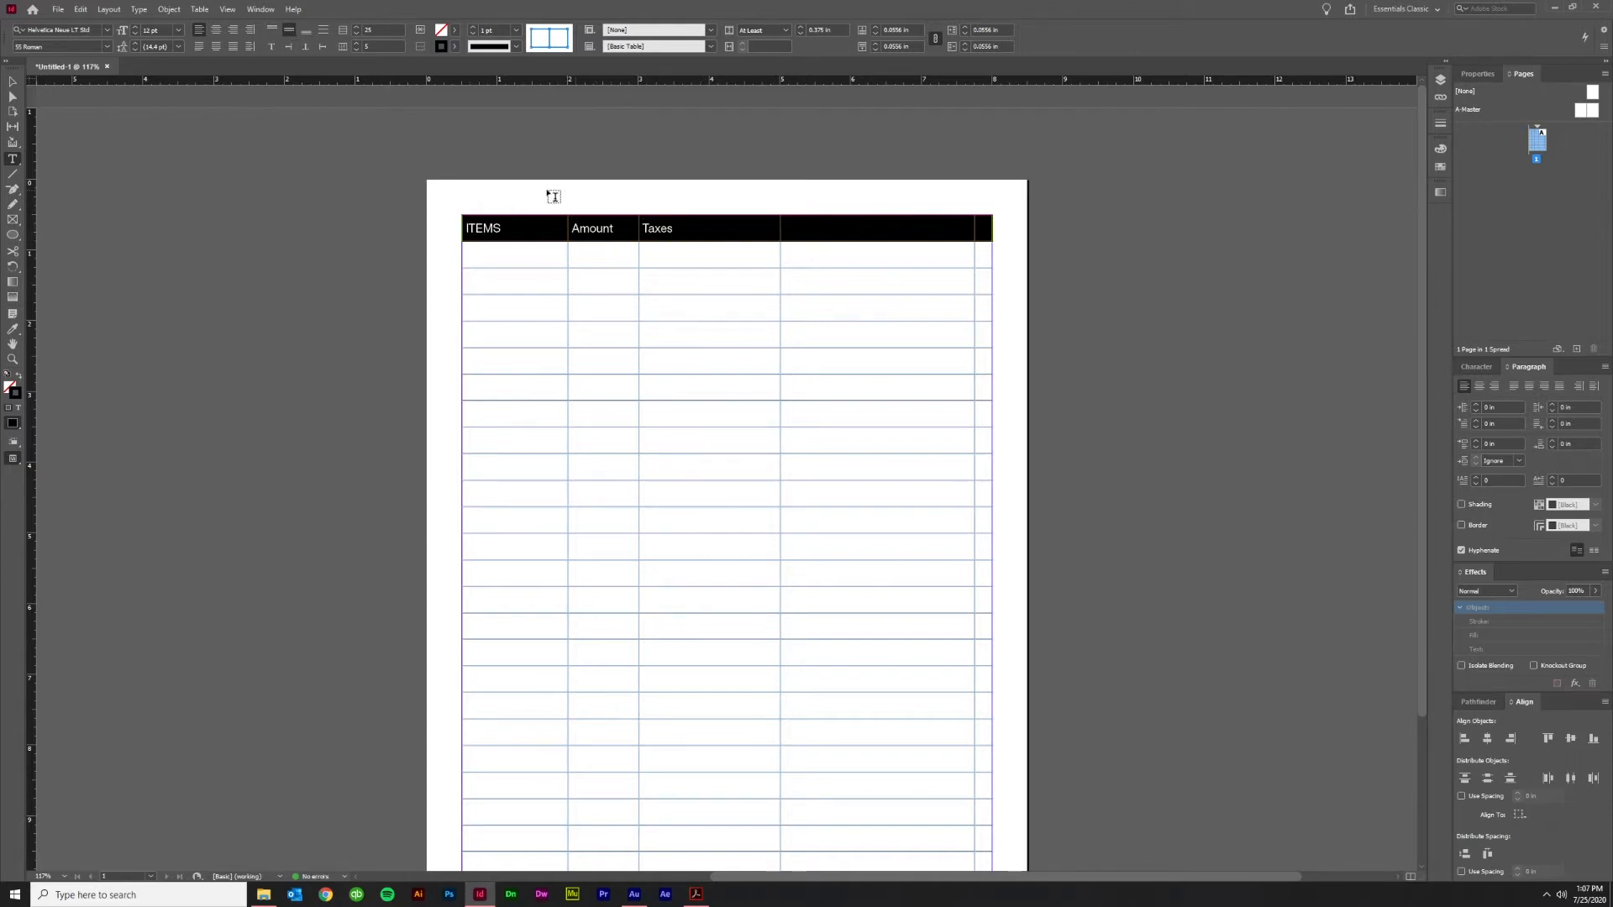
Try bottom, horizontally centred, right and justified alignment on the heading row, returning its text to left-aligned and vertically centred
click(303, 31)
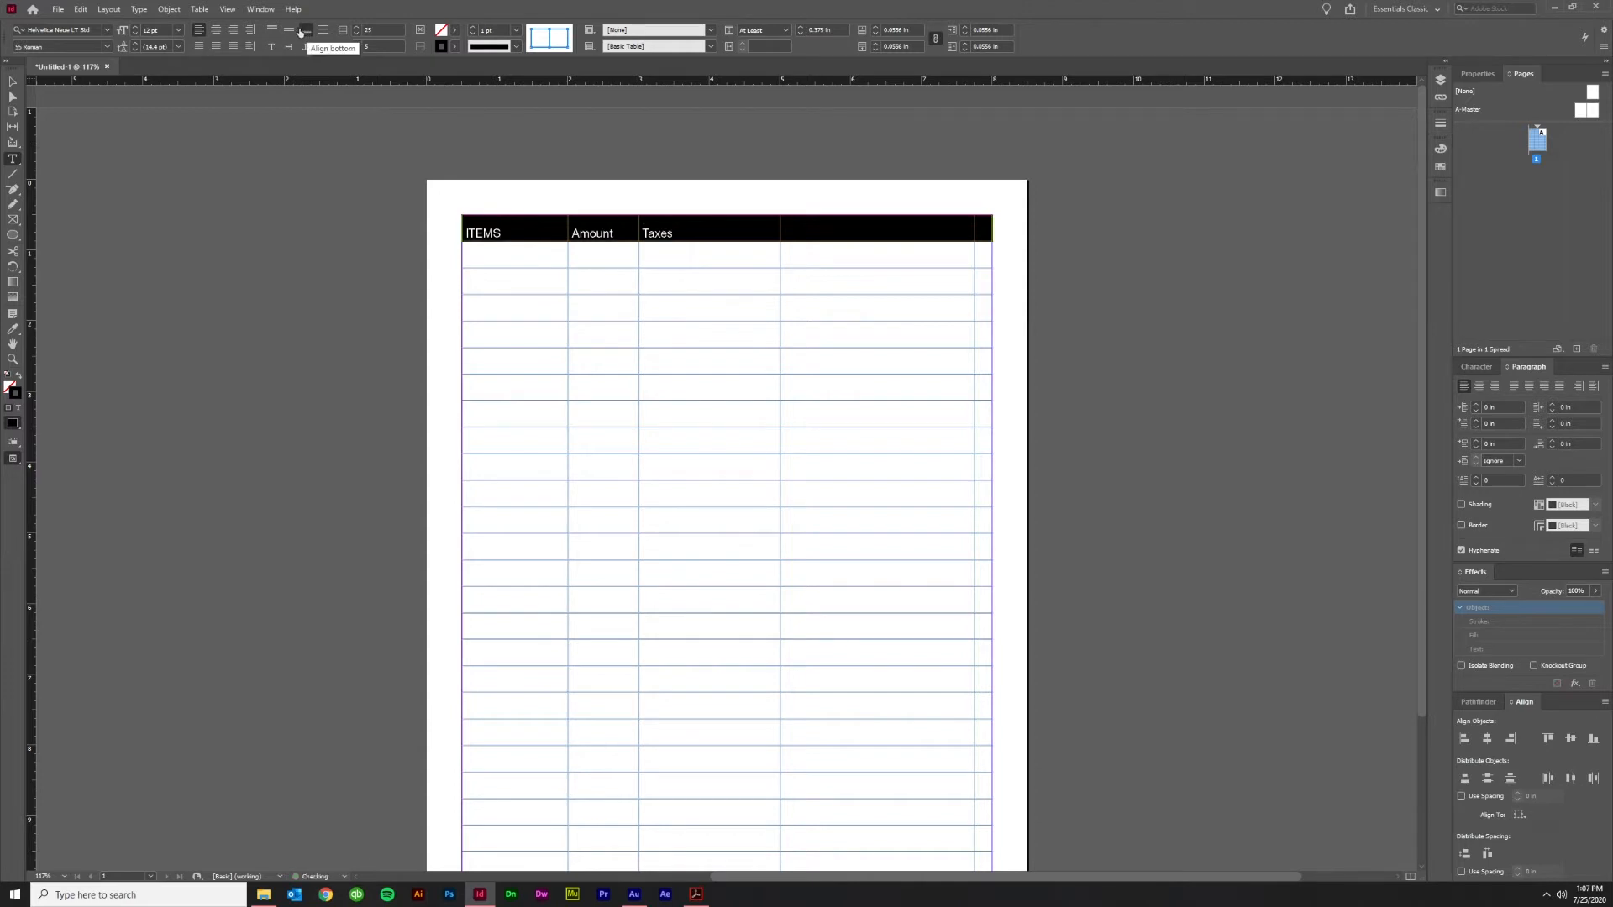
click(290, 31)
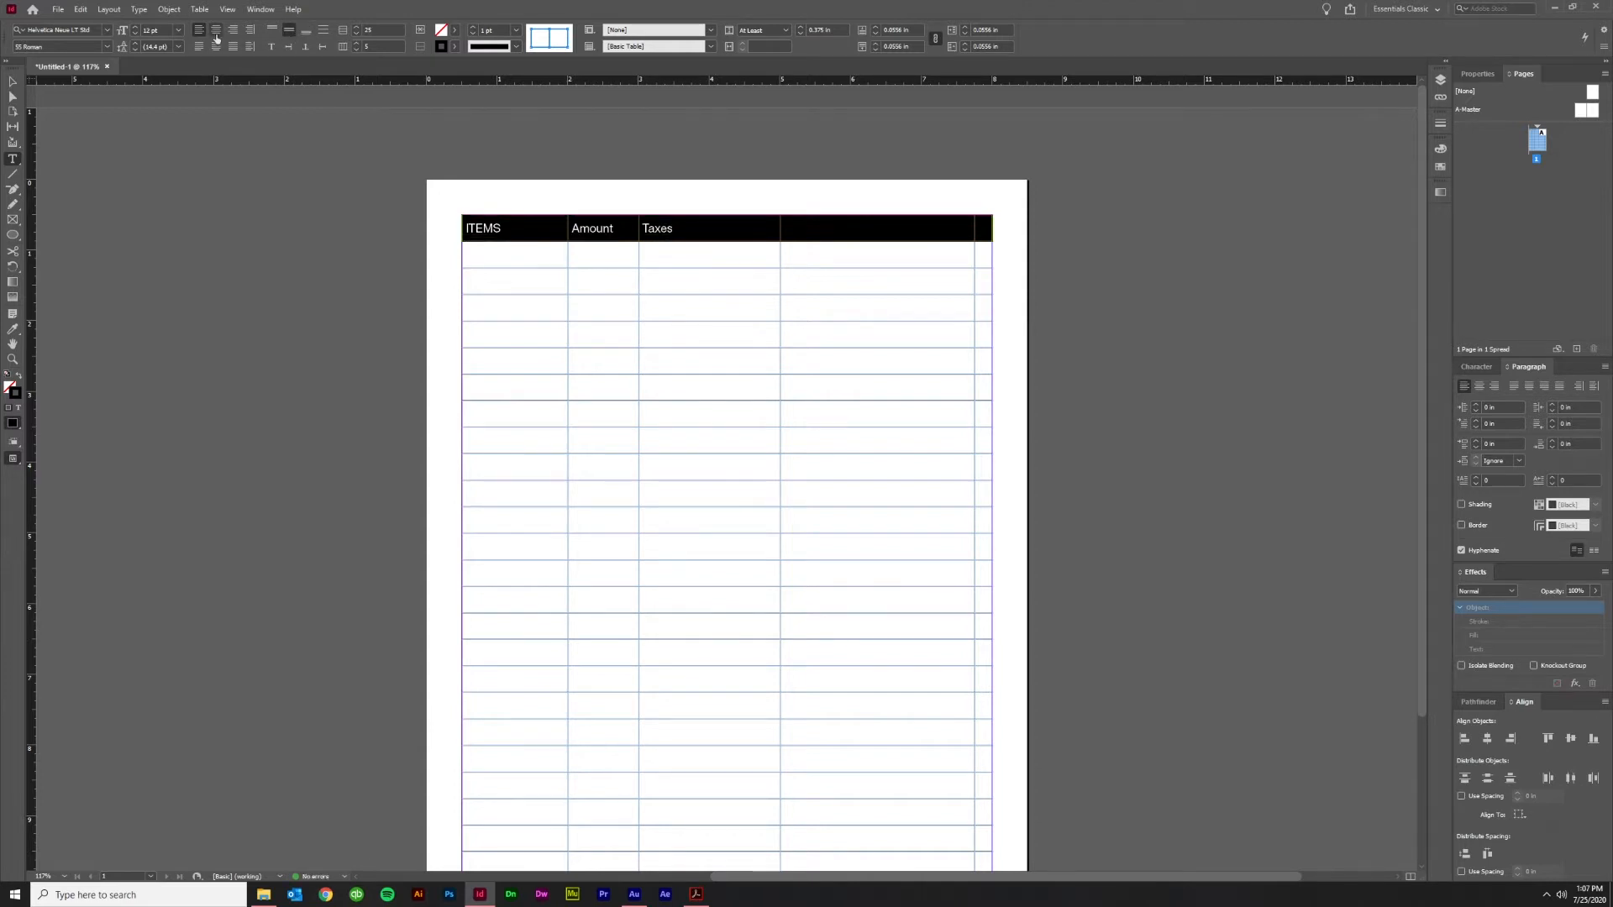
click(216, 36)
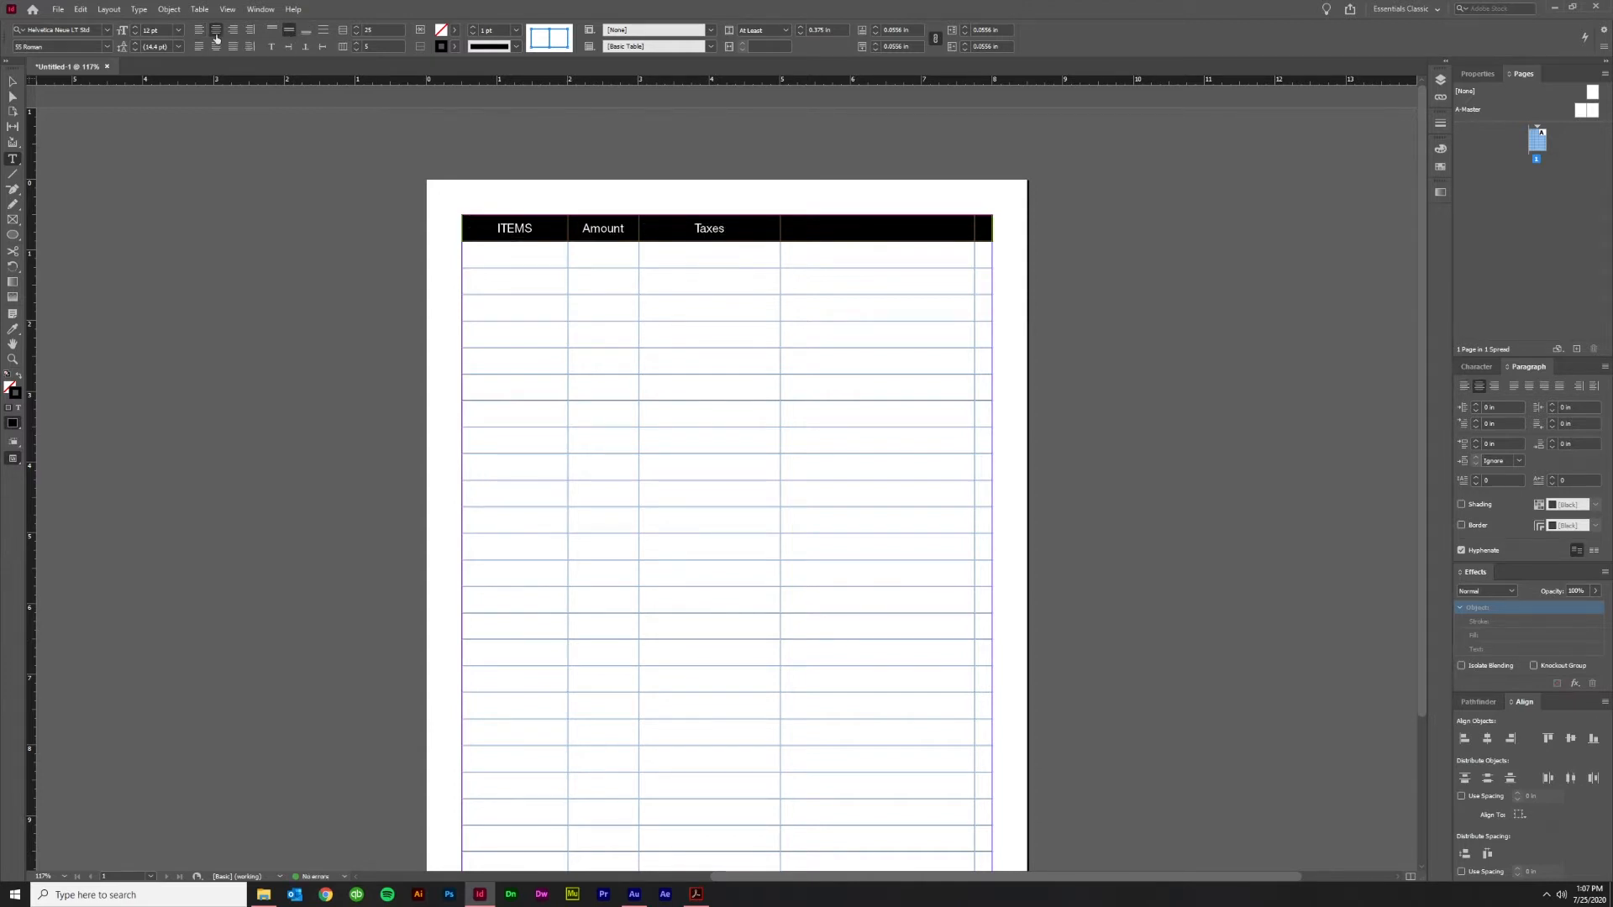
click(234, 31)
click(216, 31)
click(200, 47)
click(200, 48)
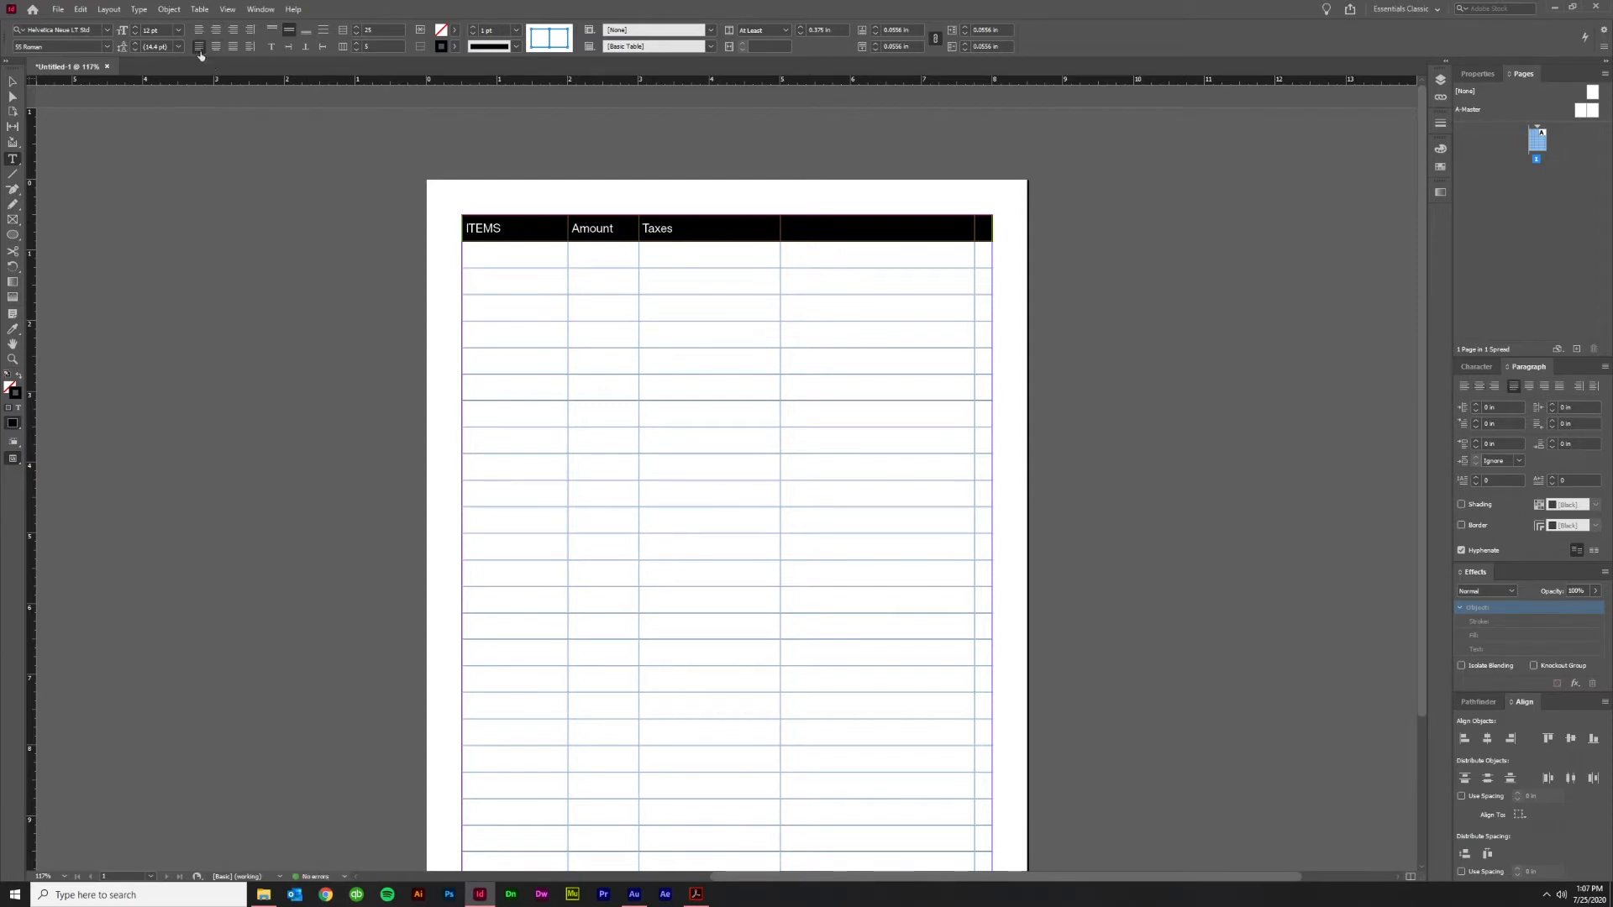
click(199, 30)
Fill the table's heading row with the cyan swatch C=100 M=0 Y=0 K=0
click(12, 81)
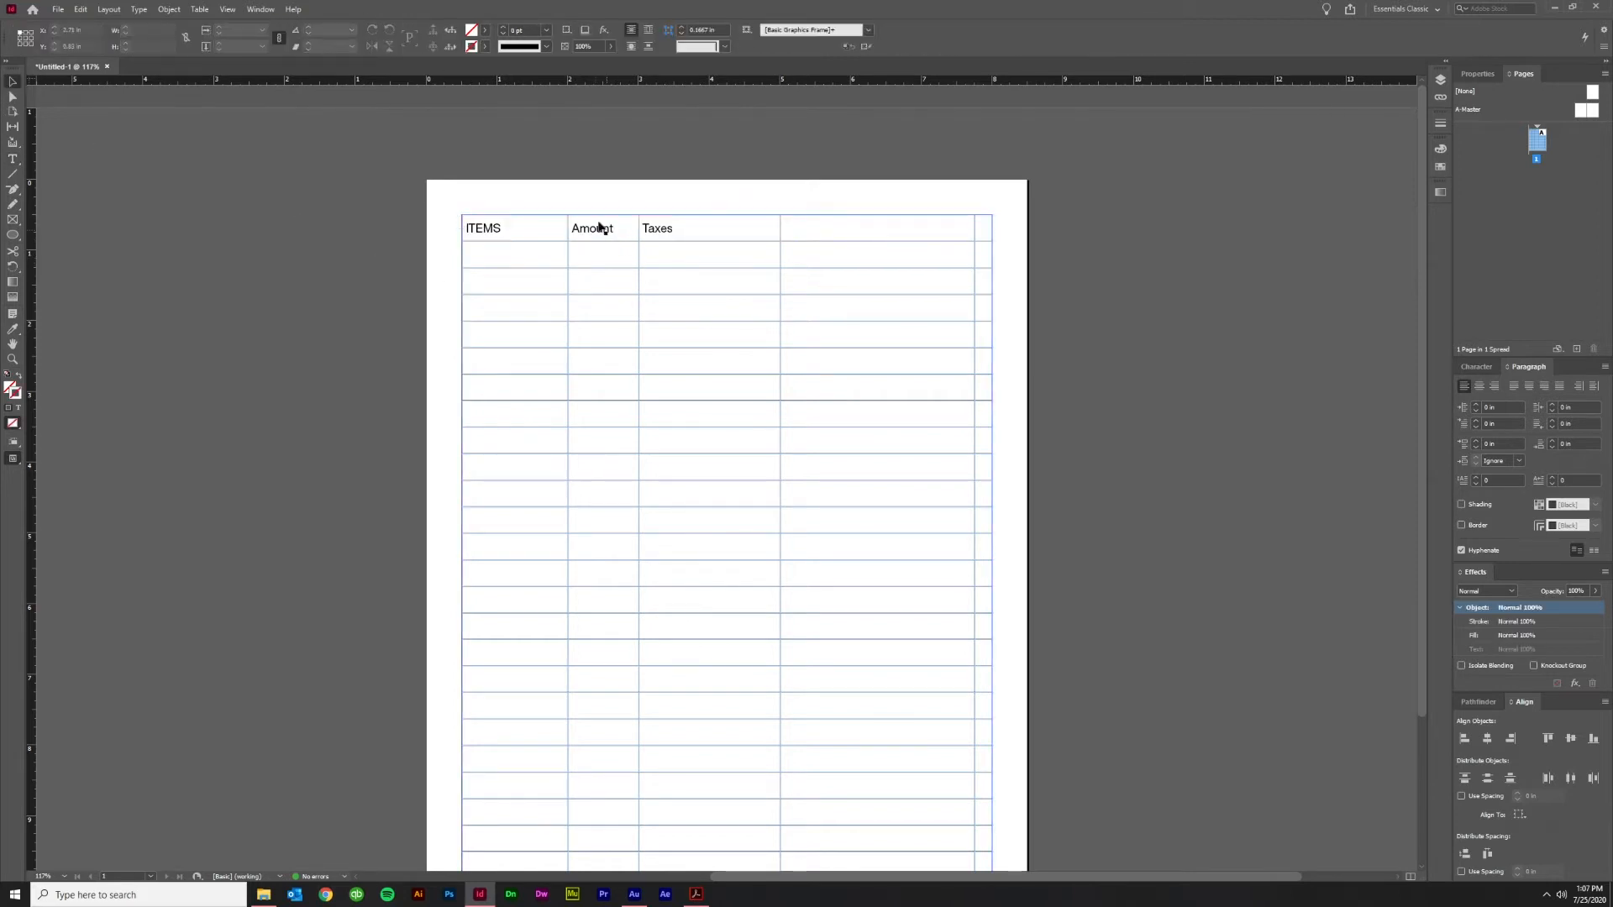
double_click(594, 220)
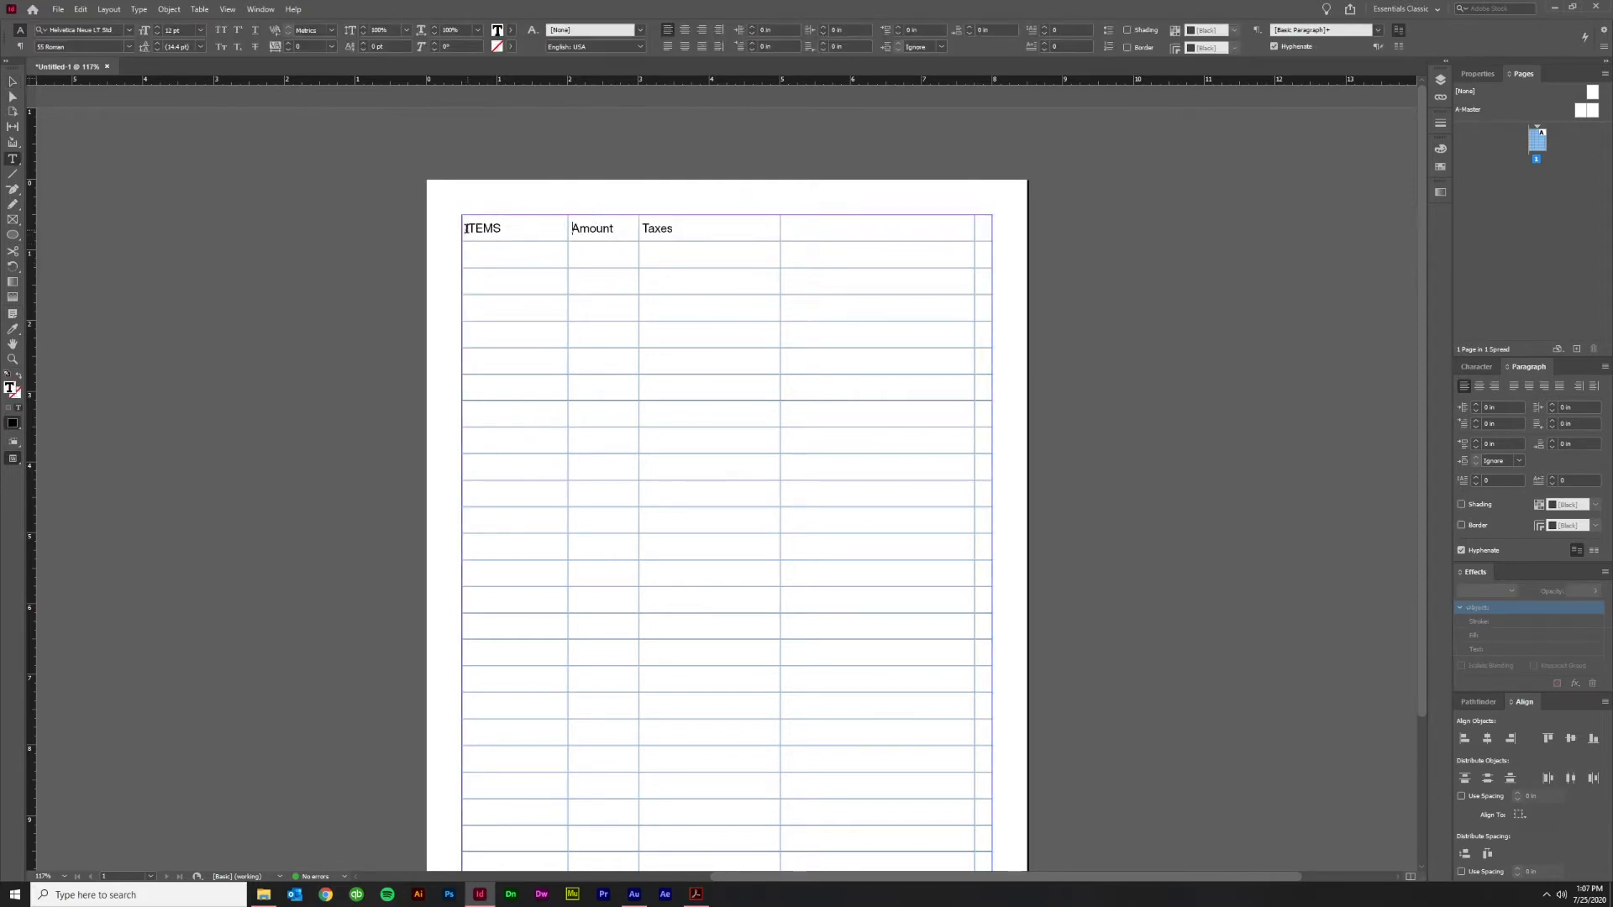
click(458, 228)
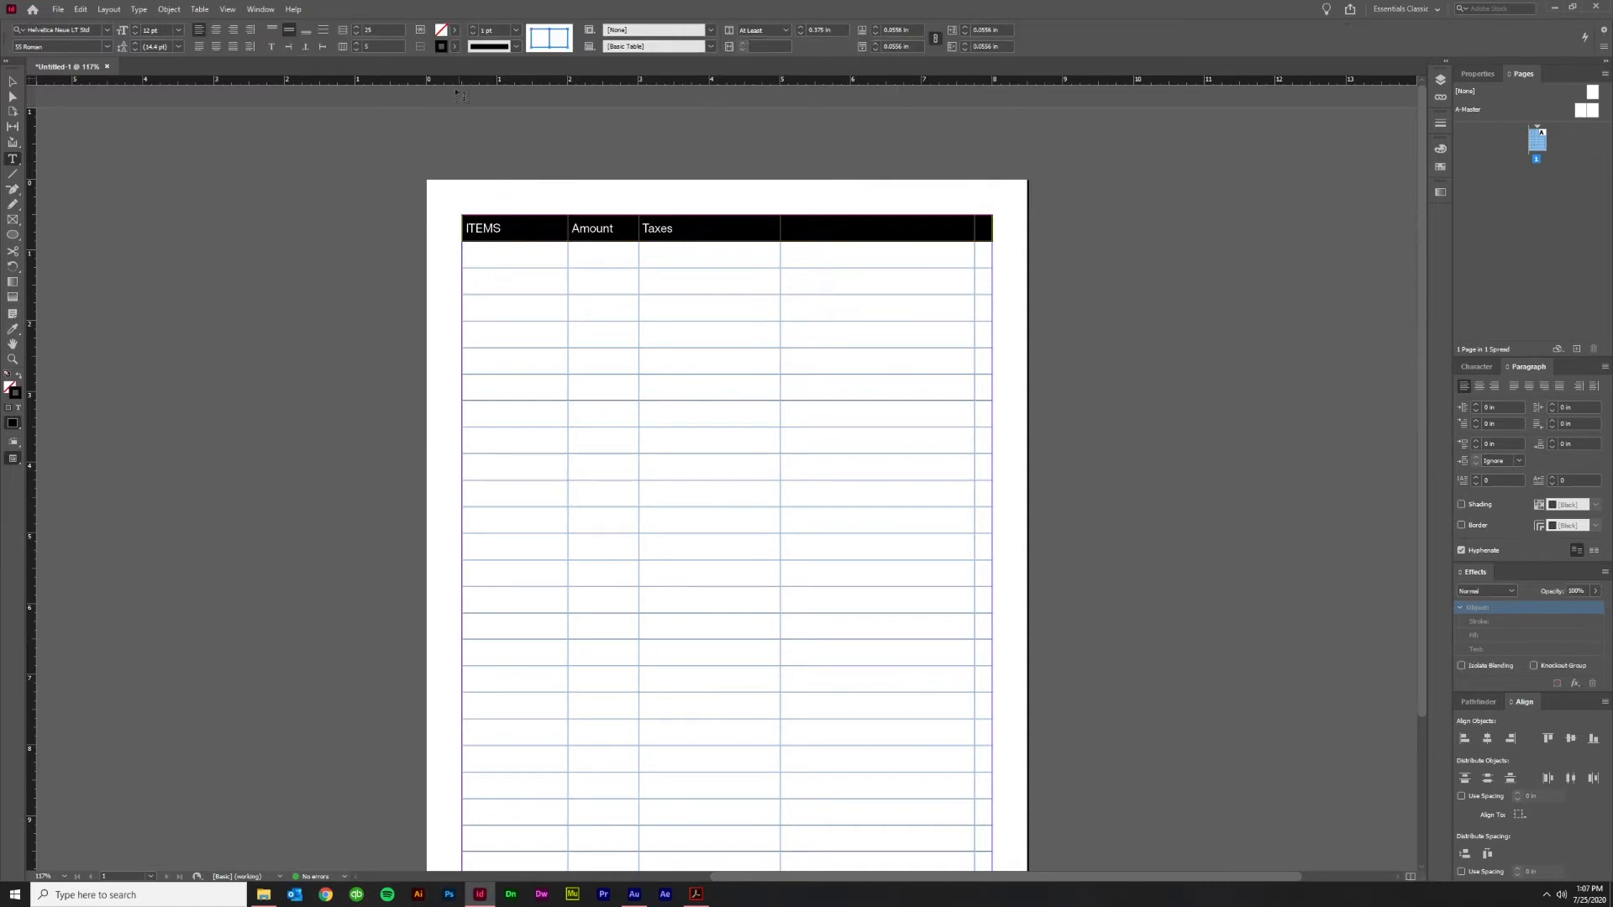
click(455, 34)
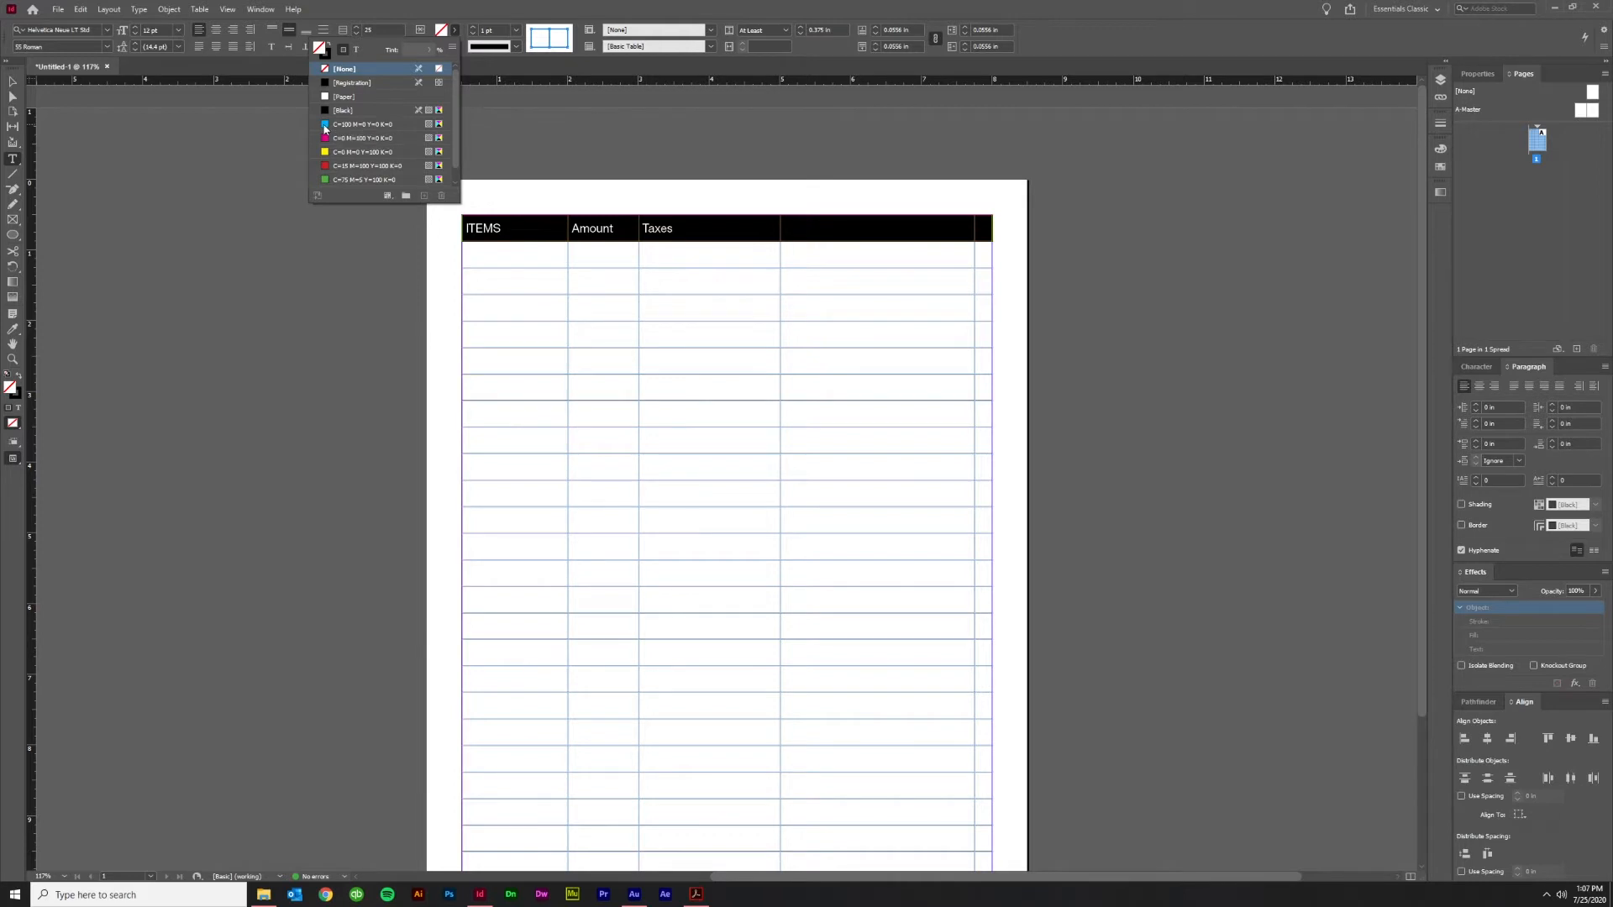
click(325, 125)
click(504, 249)
Colour the heading row's borders with the magenta swatch C=0 M=100 Y=0 K=0
click(458, 225)
click(456, 48)
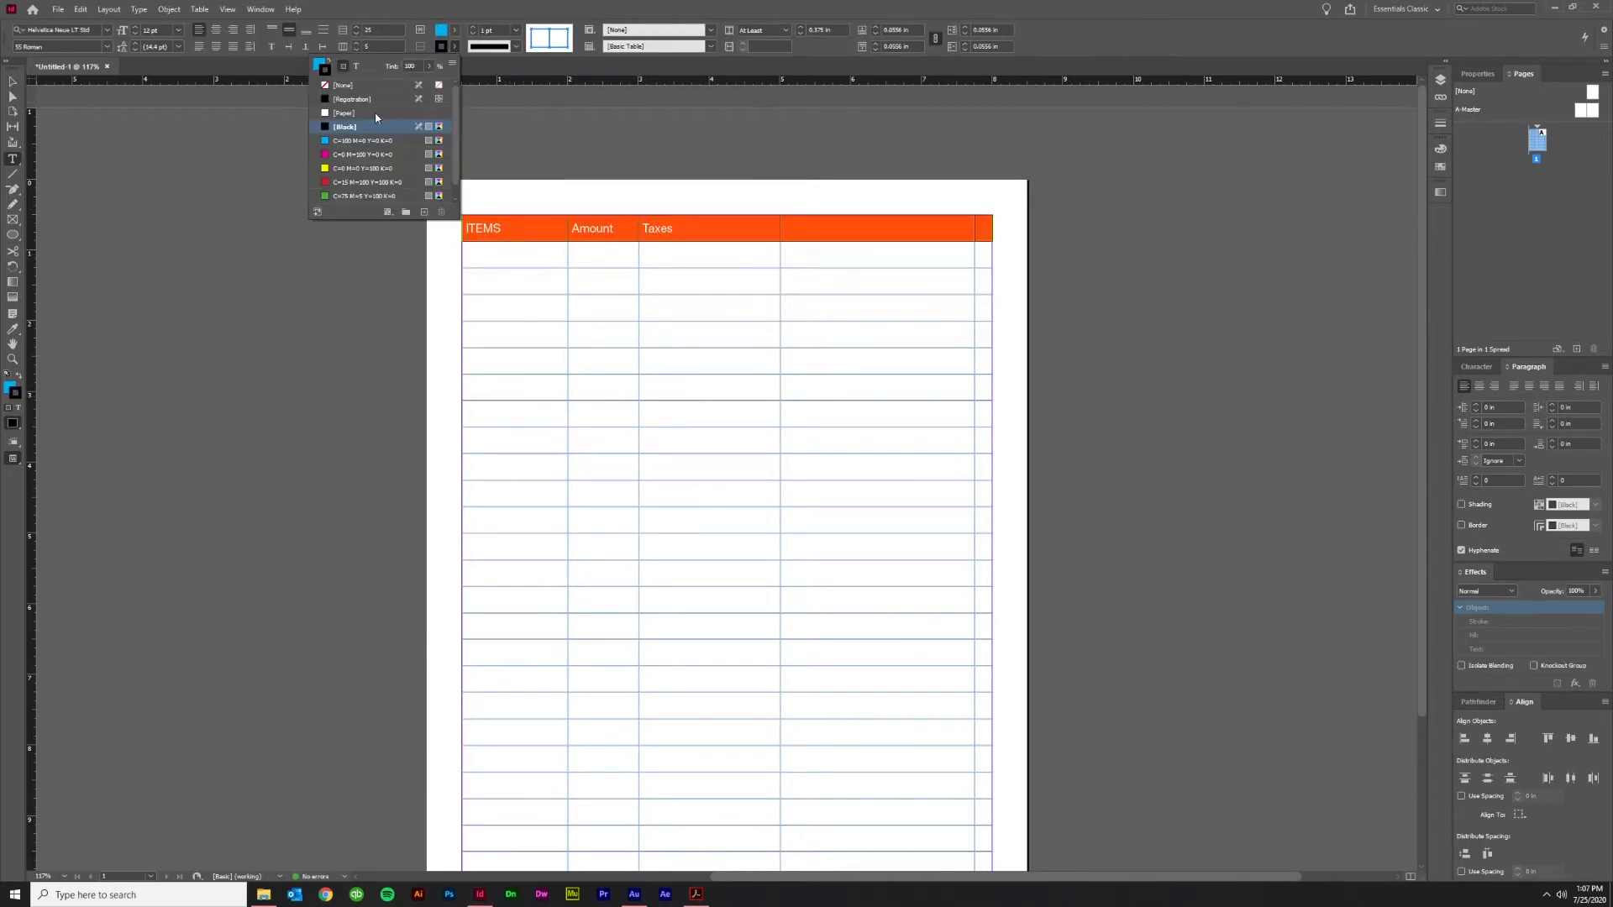
click(339, 155)
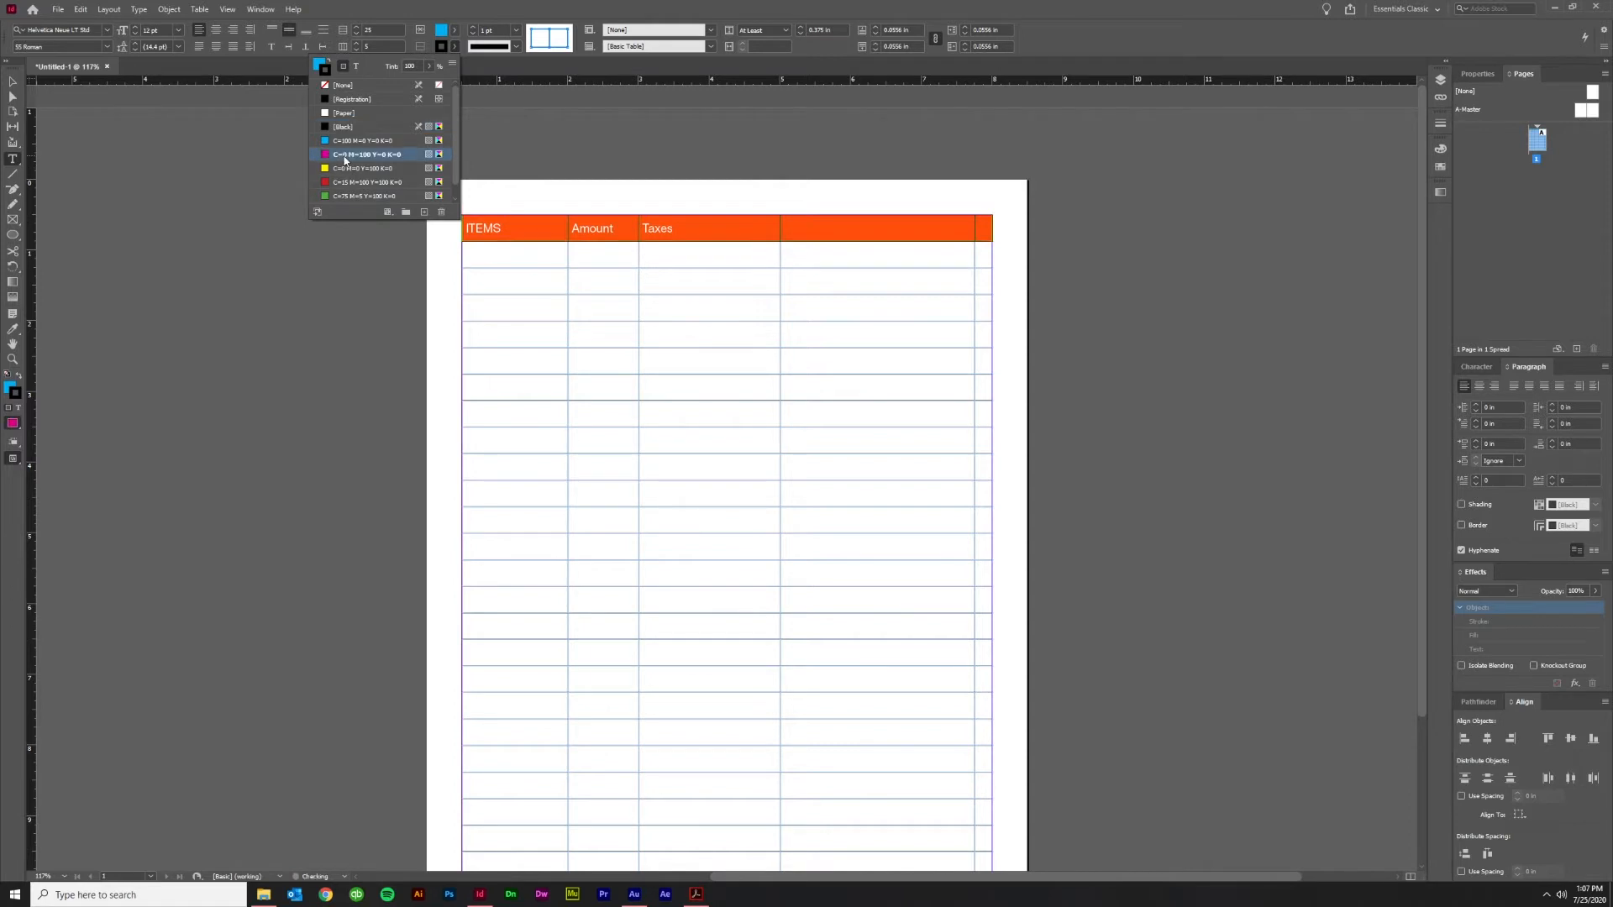
click(503, 259)
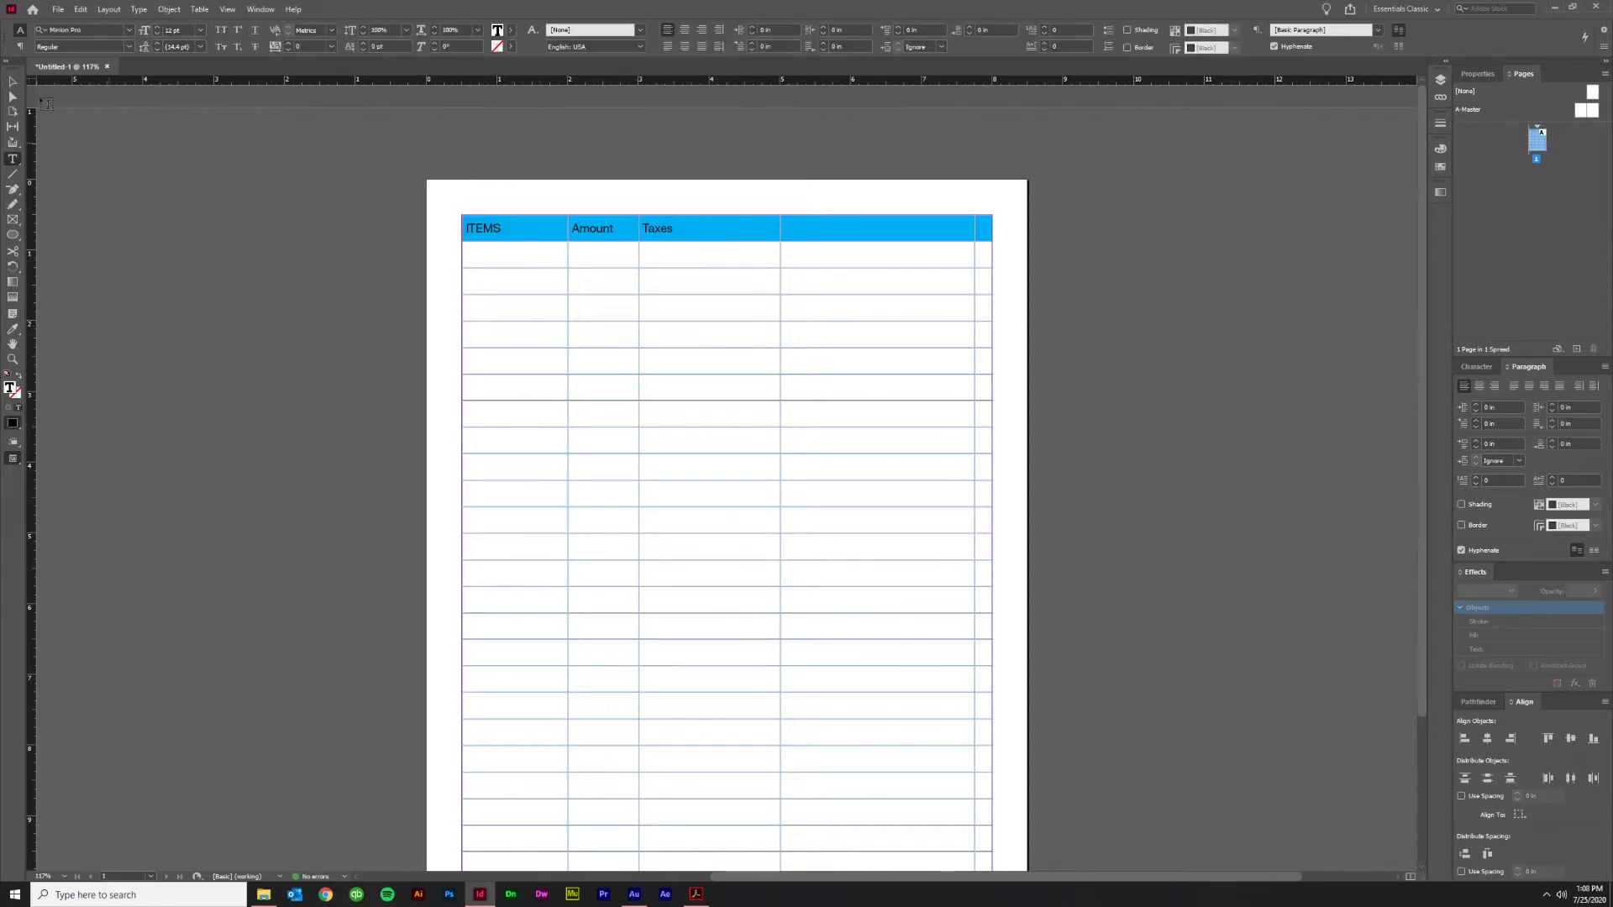
Examine the heading row's fill and border colours up close around the ITEMS cell
click(13, 82)
click(411, 230)
scroll(425, 228, up, 3)
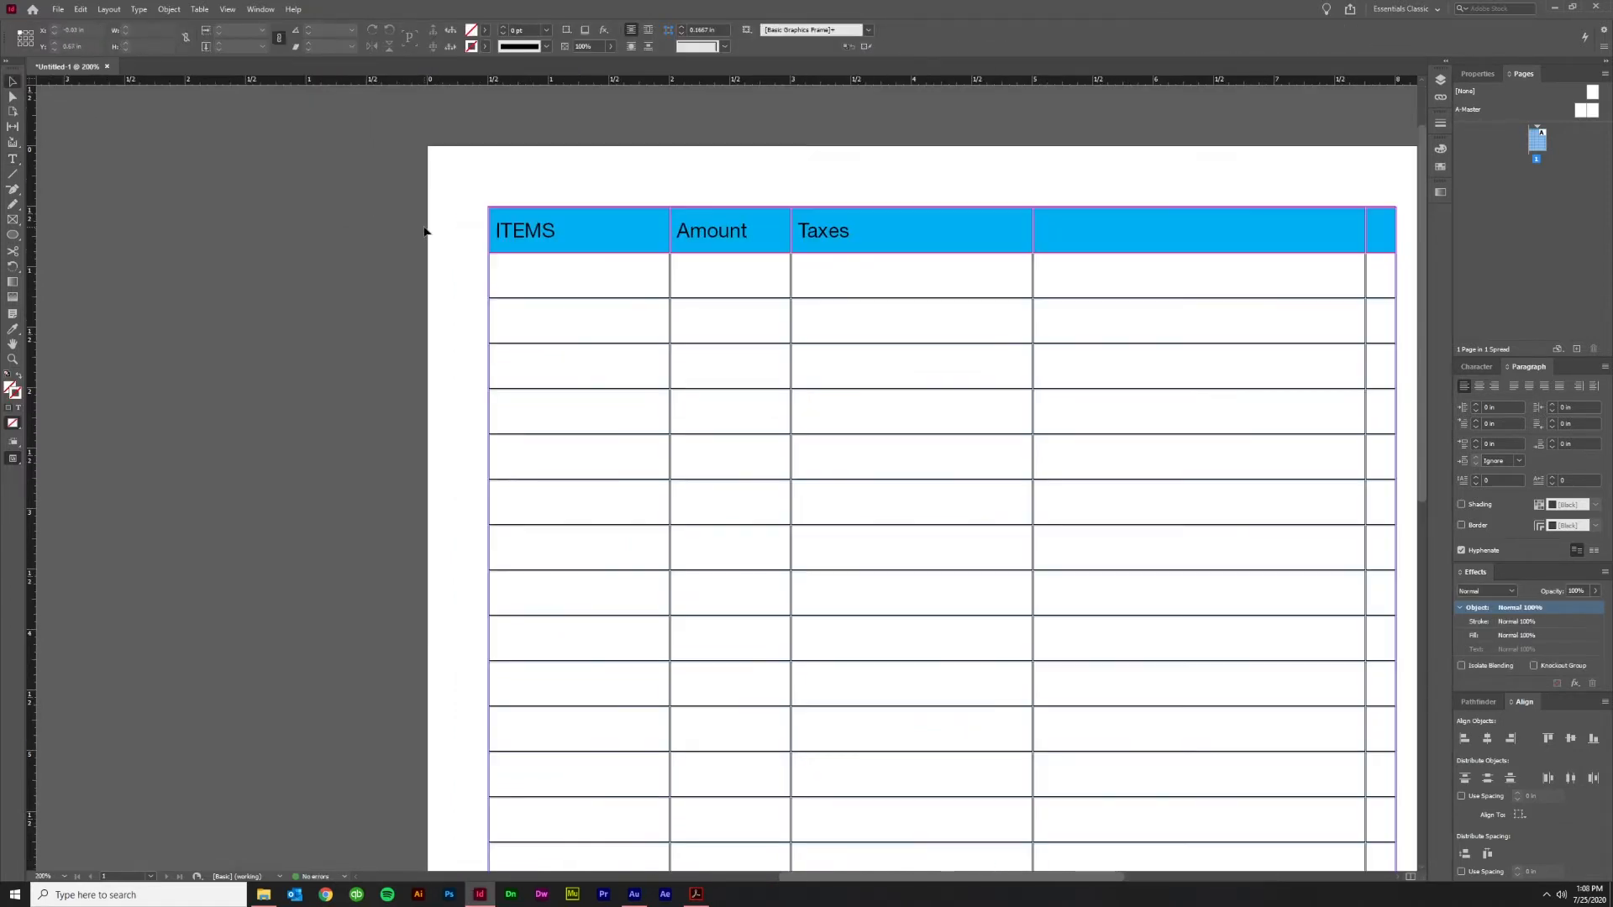
scroll(425, 232, up, 6)
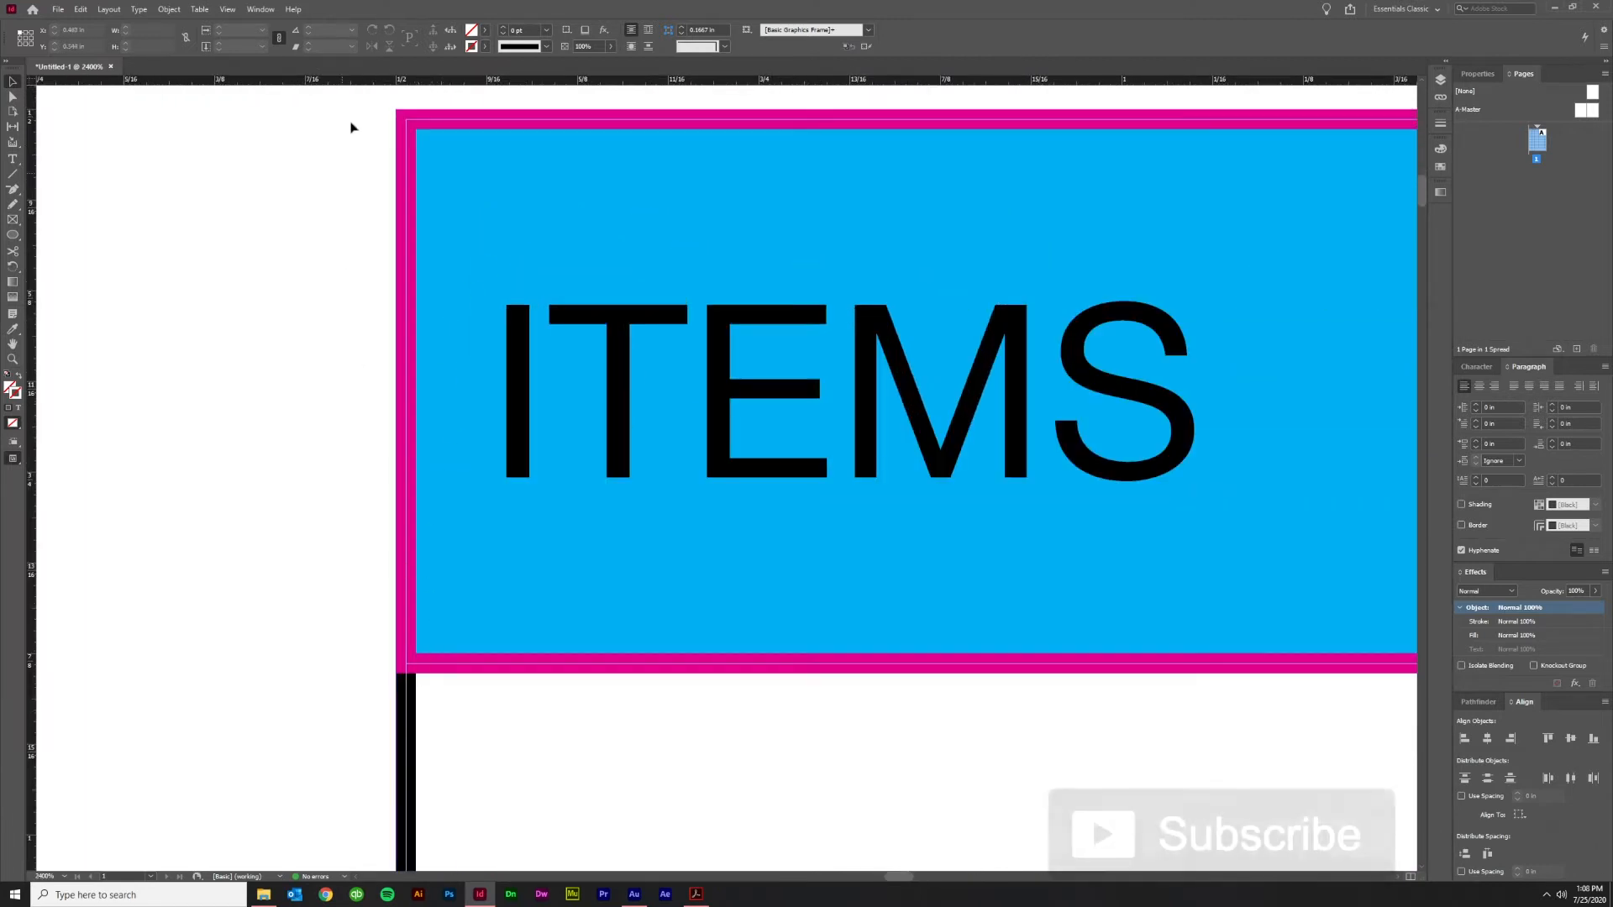
scroll(623, 521, down, 6)
scroll(714, 547, down, 2)
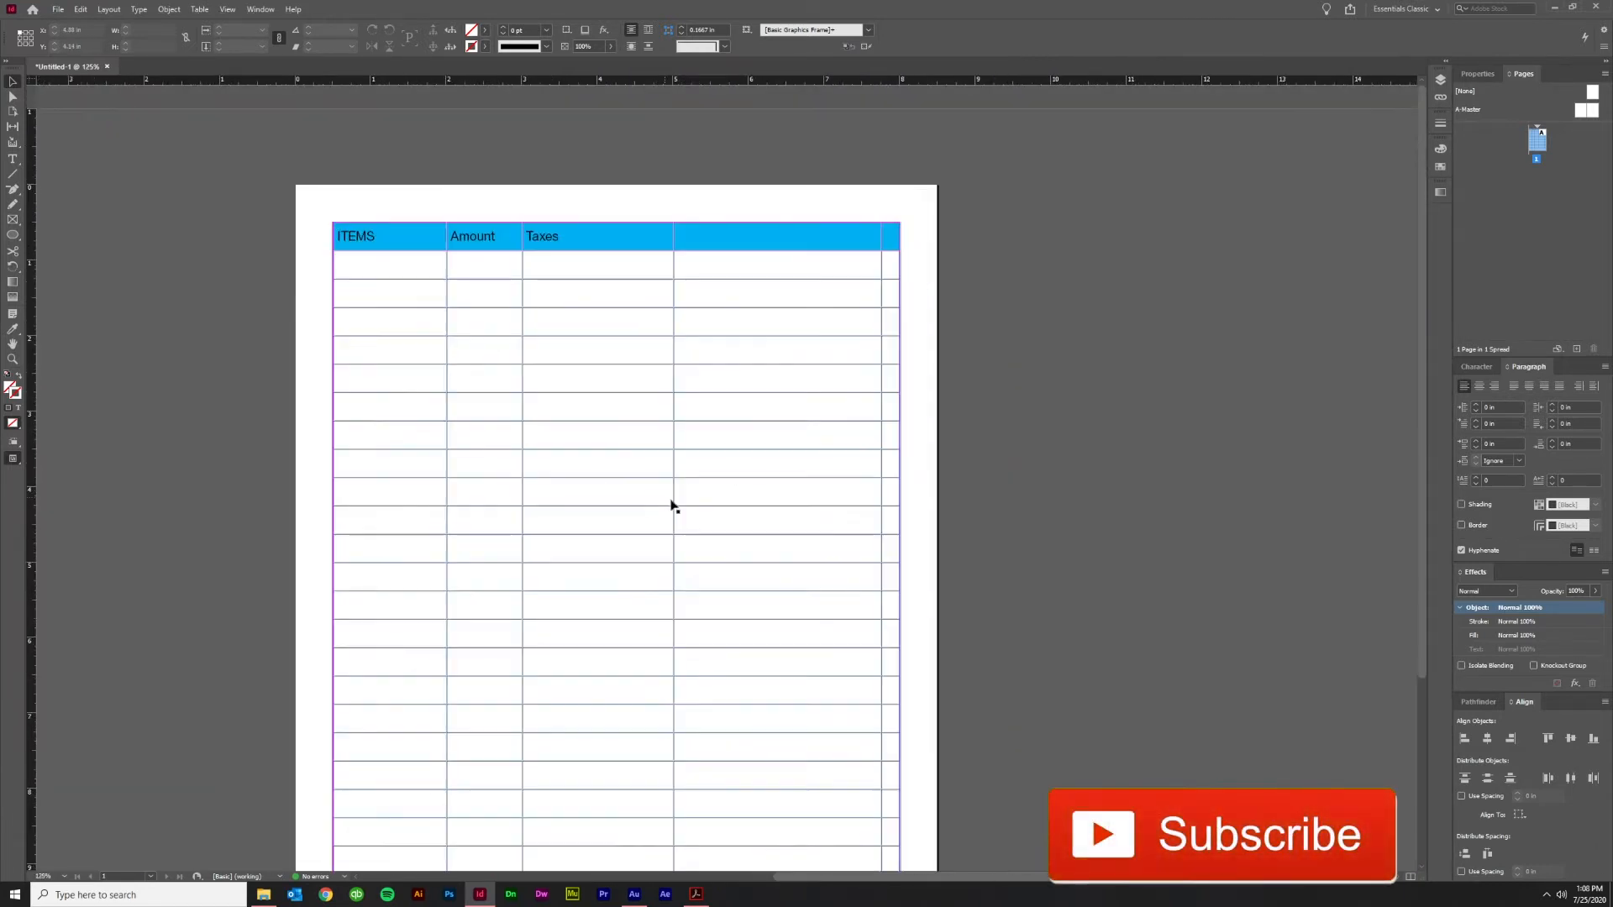
scroll(532, 324, left, 3)
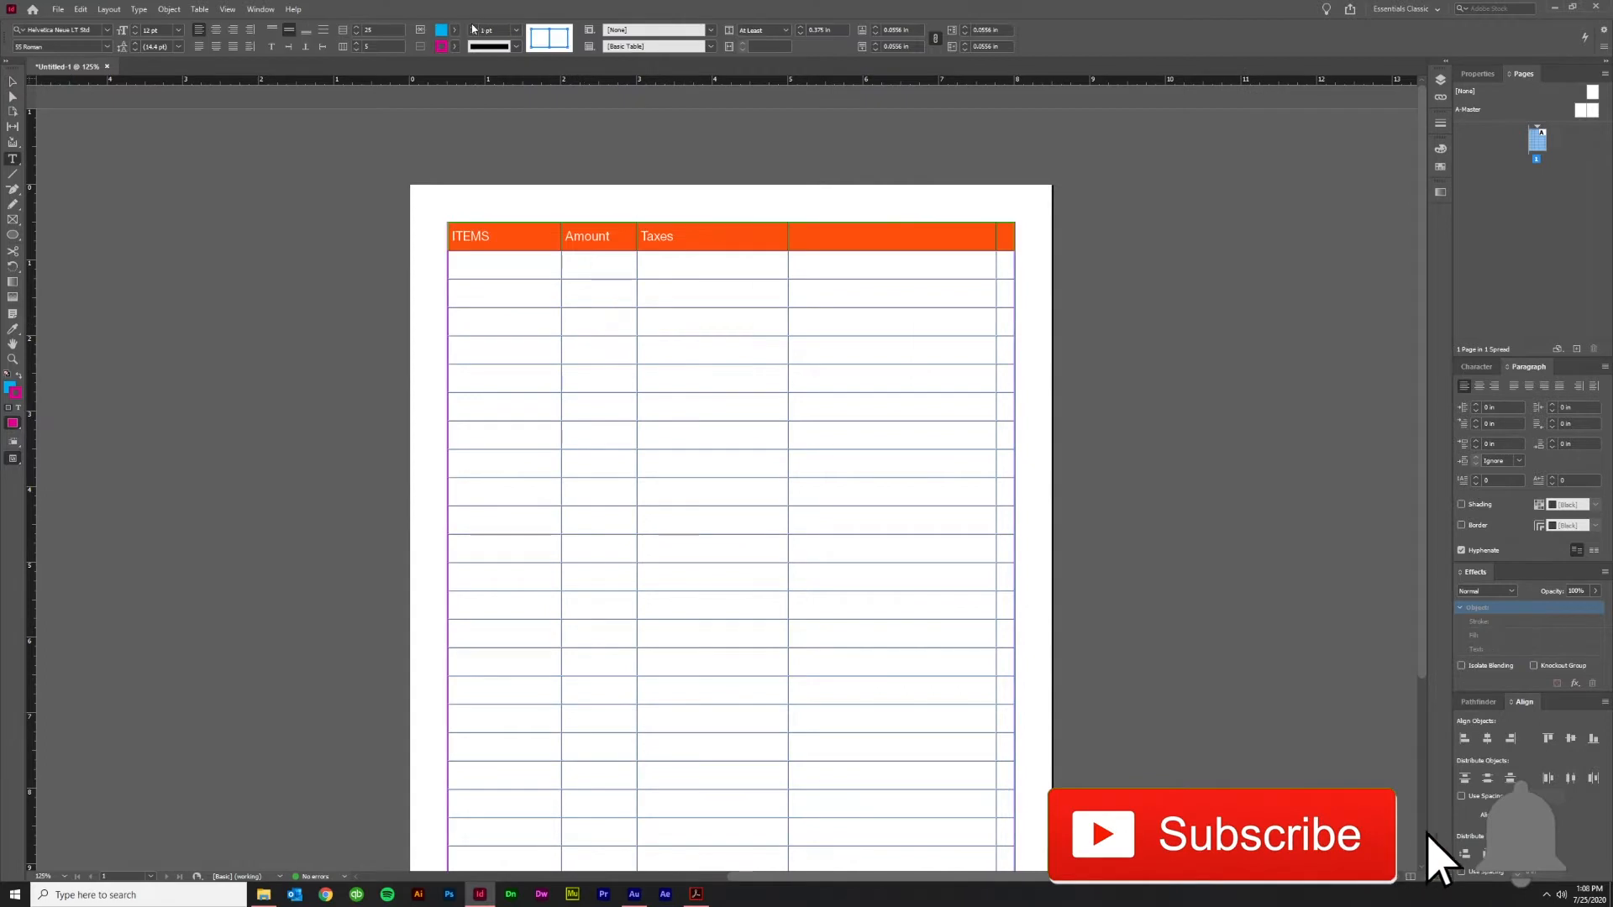
Increase the border weight of the heading row to 4 pt
click(473, 26)
click(473, 26)
click(473, 26)
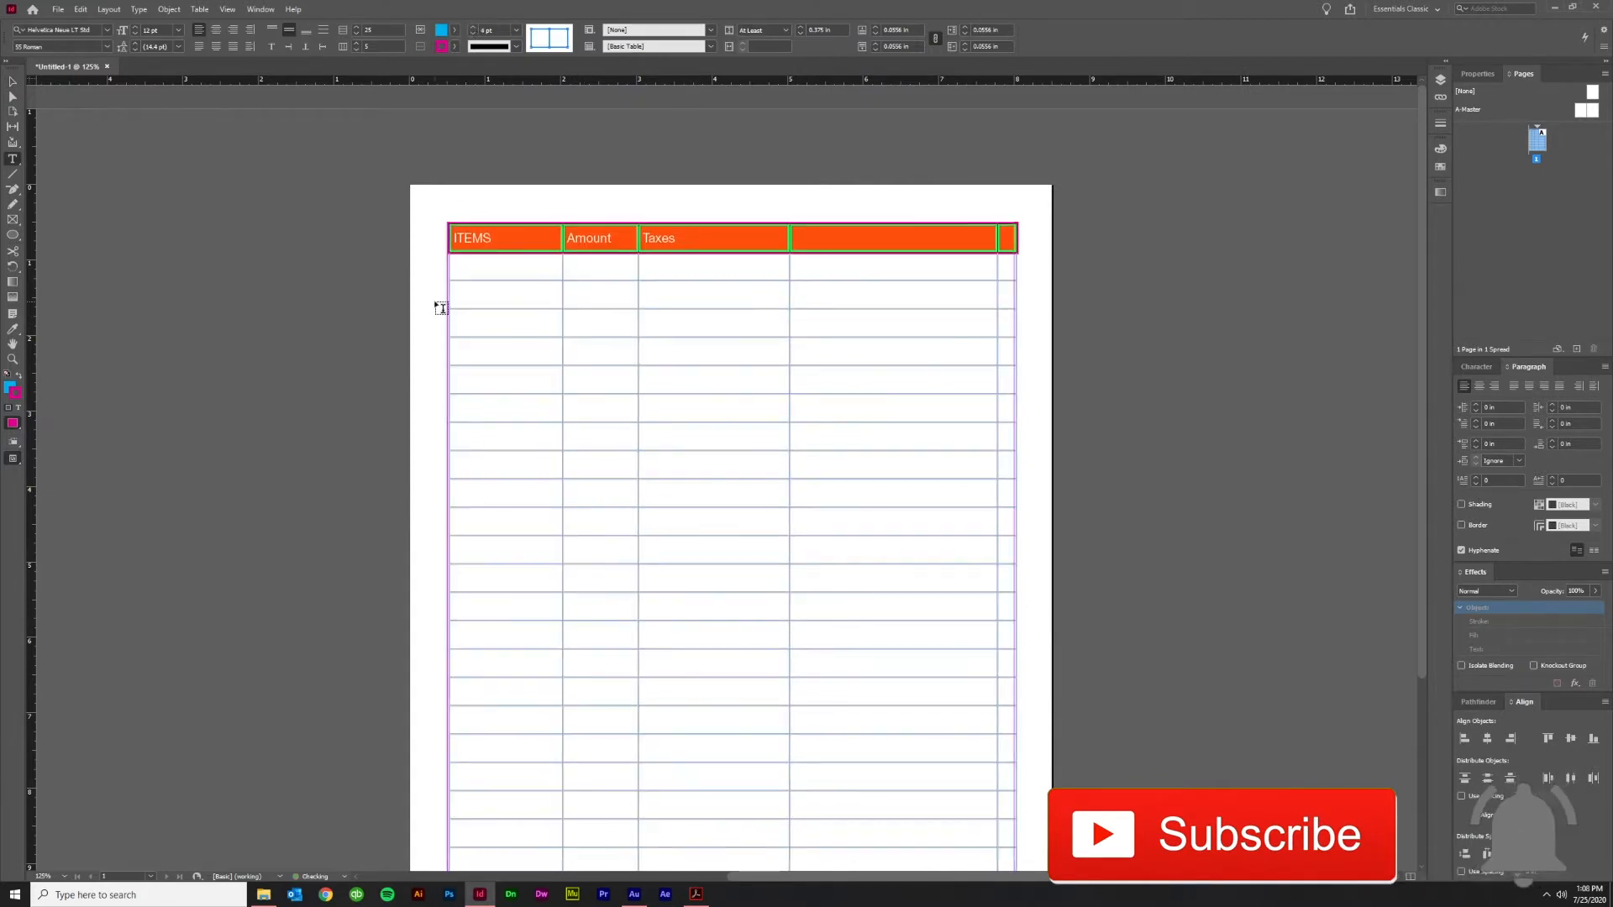
click(467, 245)
click(443, 238)
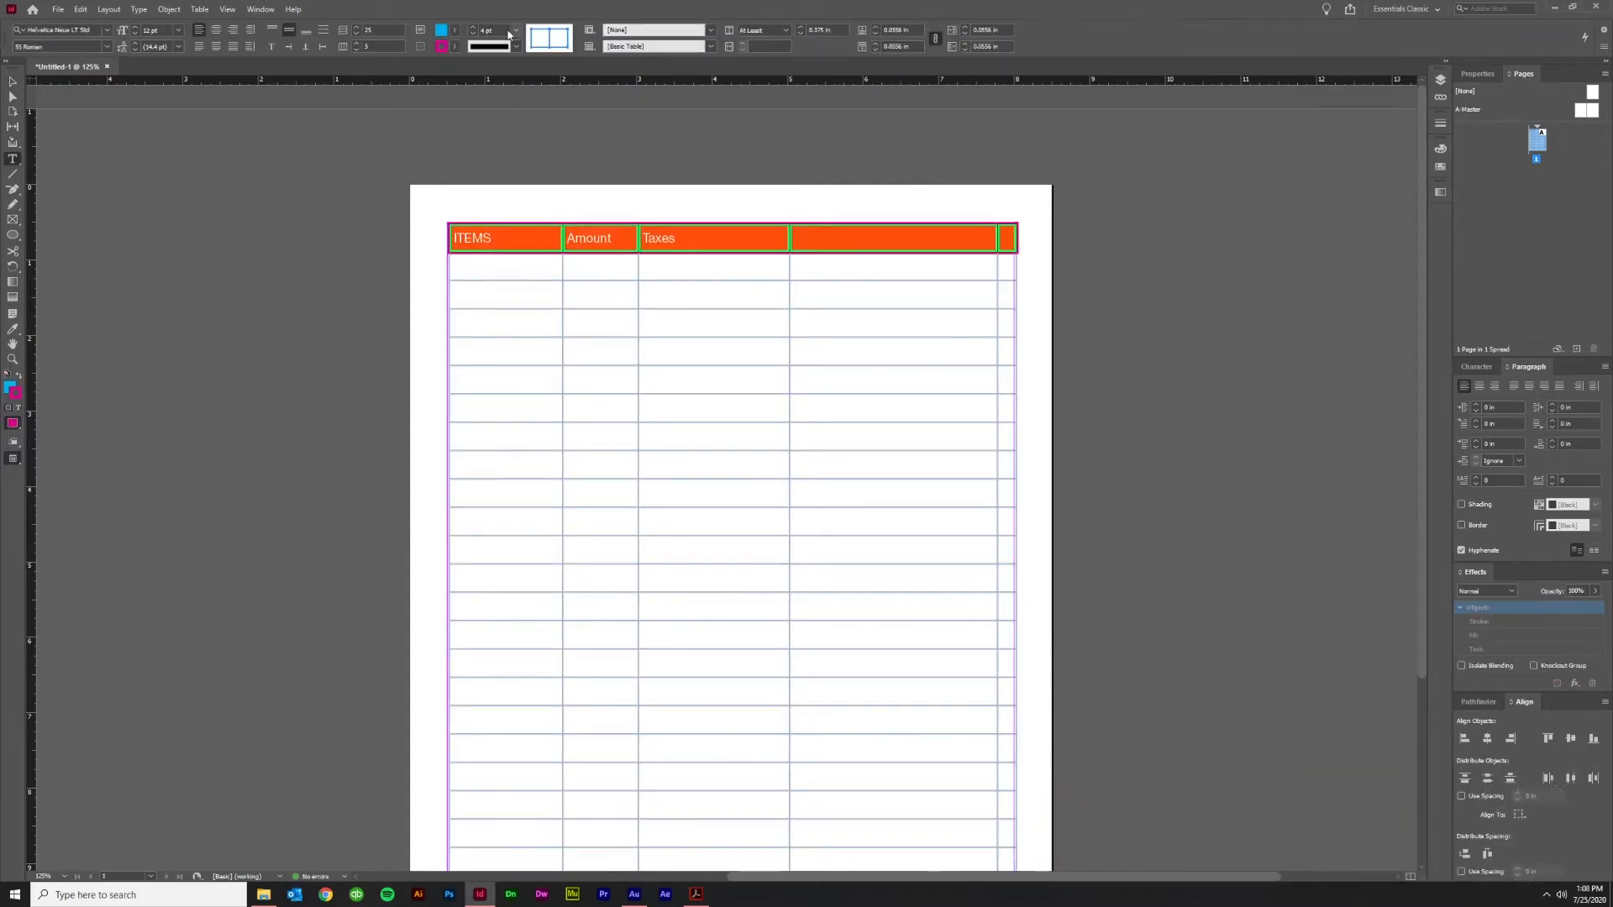
Reduce the heading row's border weight to 1 pt
click(473, 34)
click(473, 34)
click(473, 35)
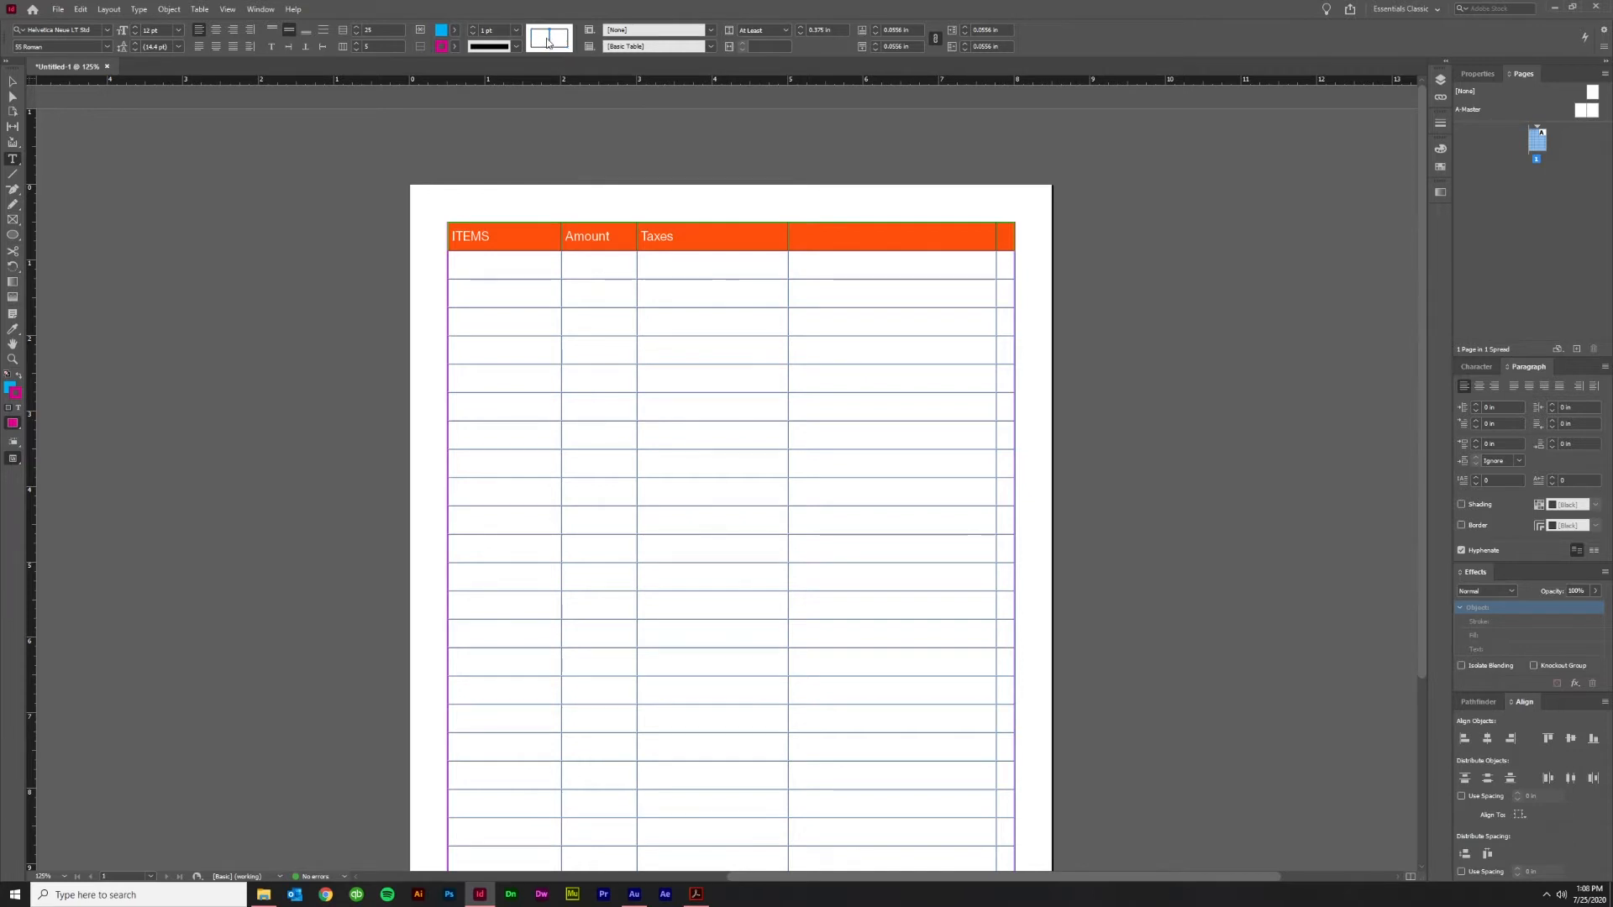
Limit the border settings to the heading row's left edge and colour that border black
click(548, 40)
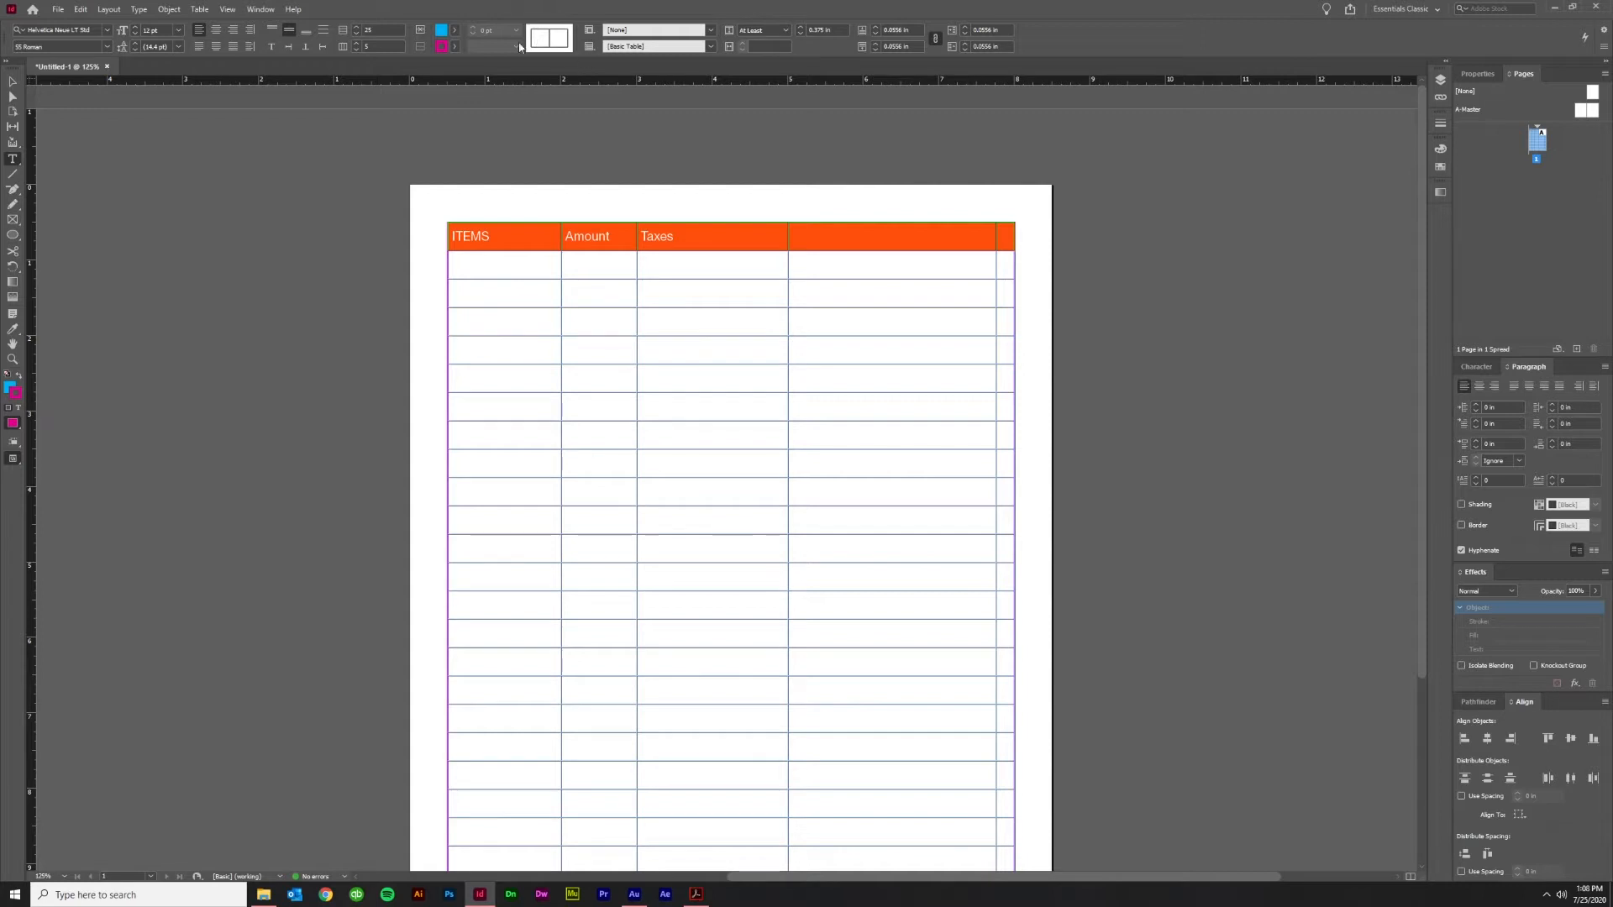
click(550, 42)
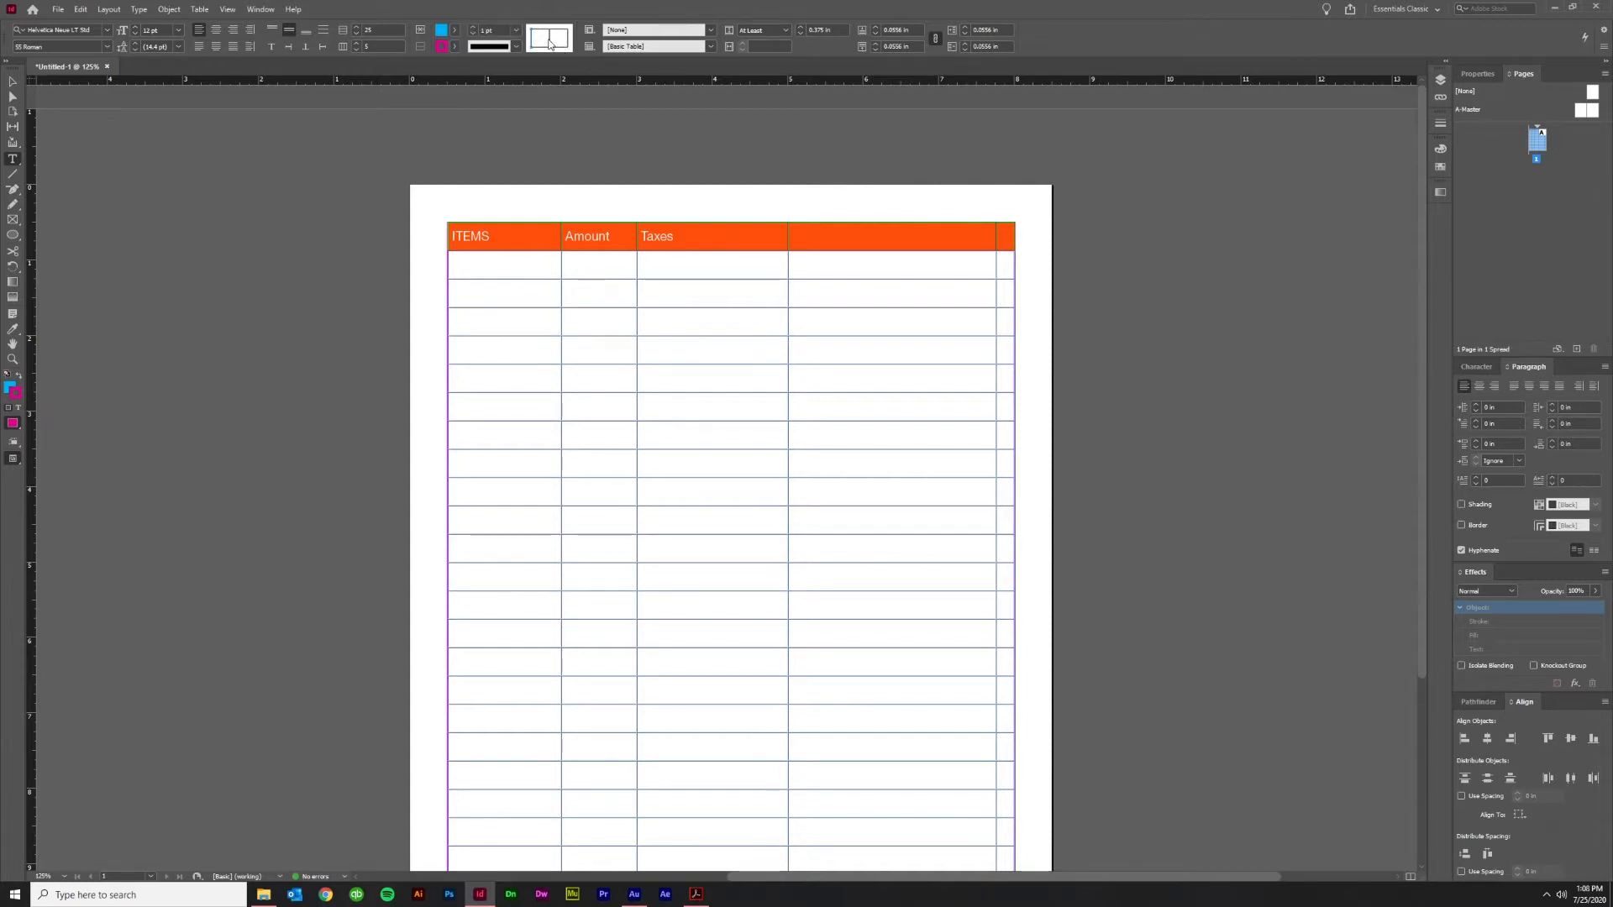
click(455, 46)
click(347, 101)
Increase the weight of the heading row's left border to 10 pt and deselect the table
click(471, 30)
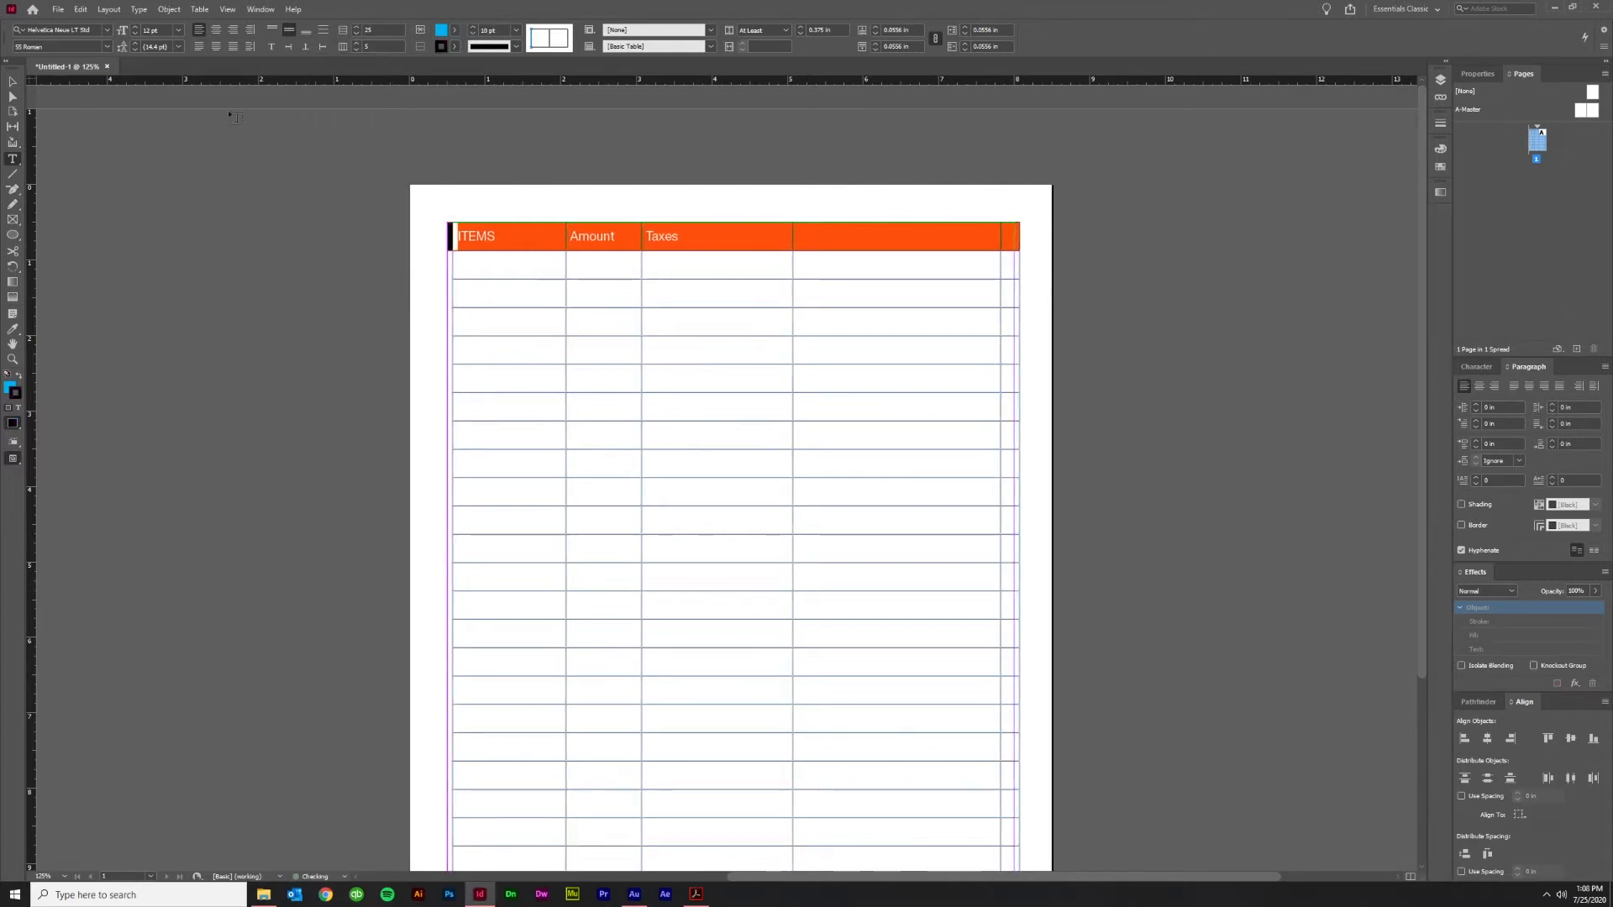
key(Escape)
click(167, 189)
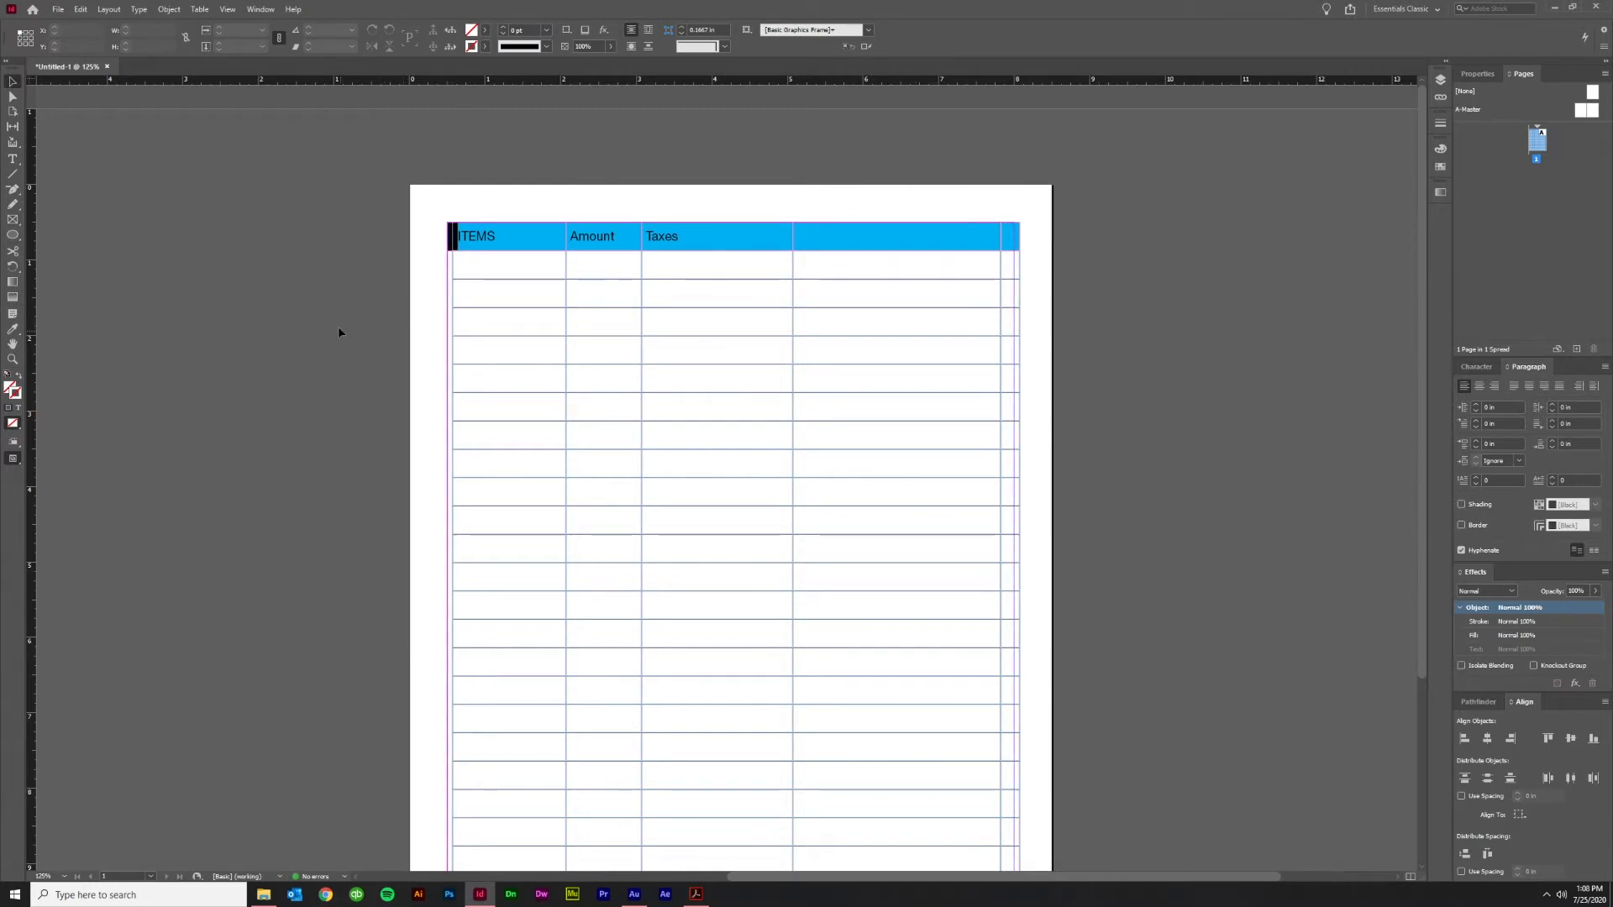
Switch the screen mode to Preview and inspect the heading row's left border up close
click(227, 9)
mouse_move(262, 201)
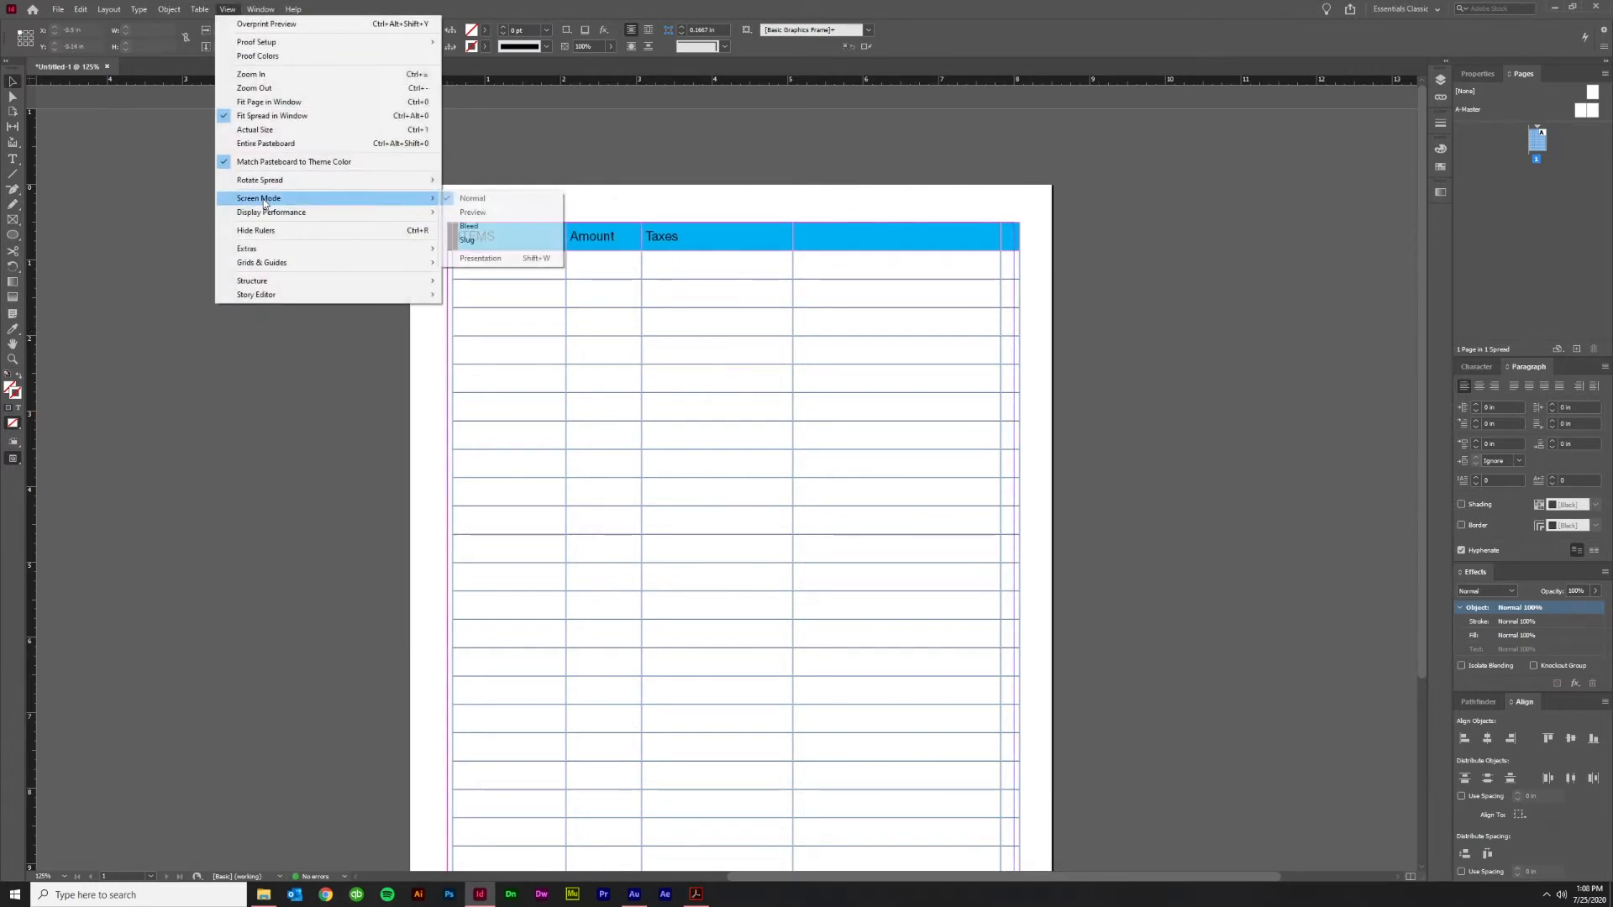
click(474, 213)
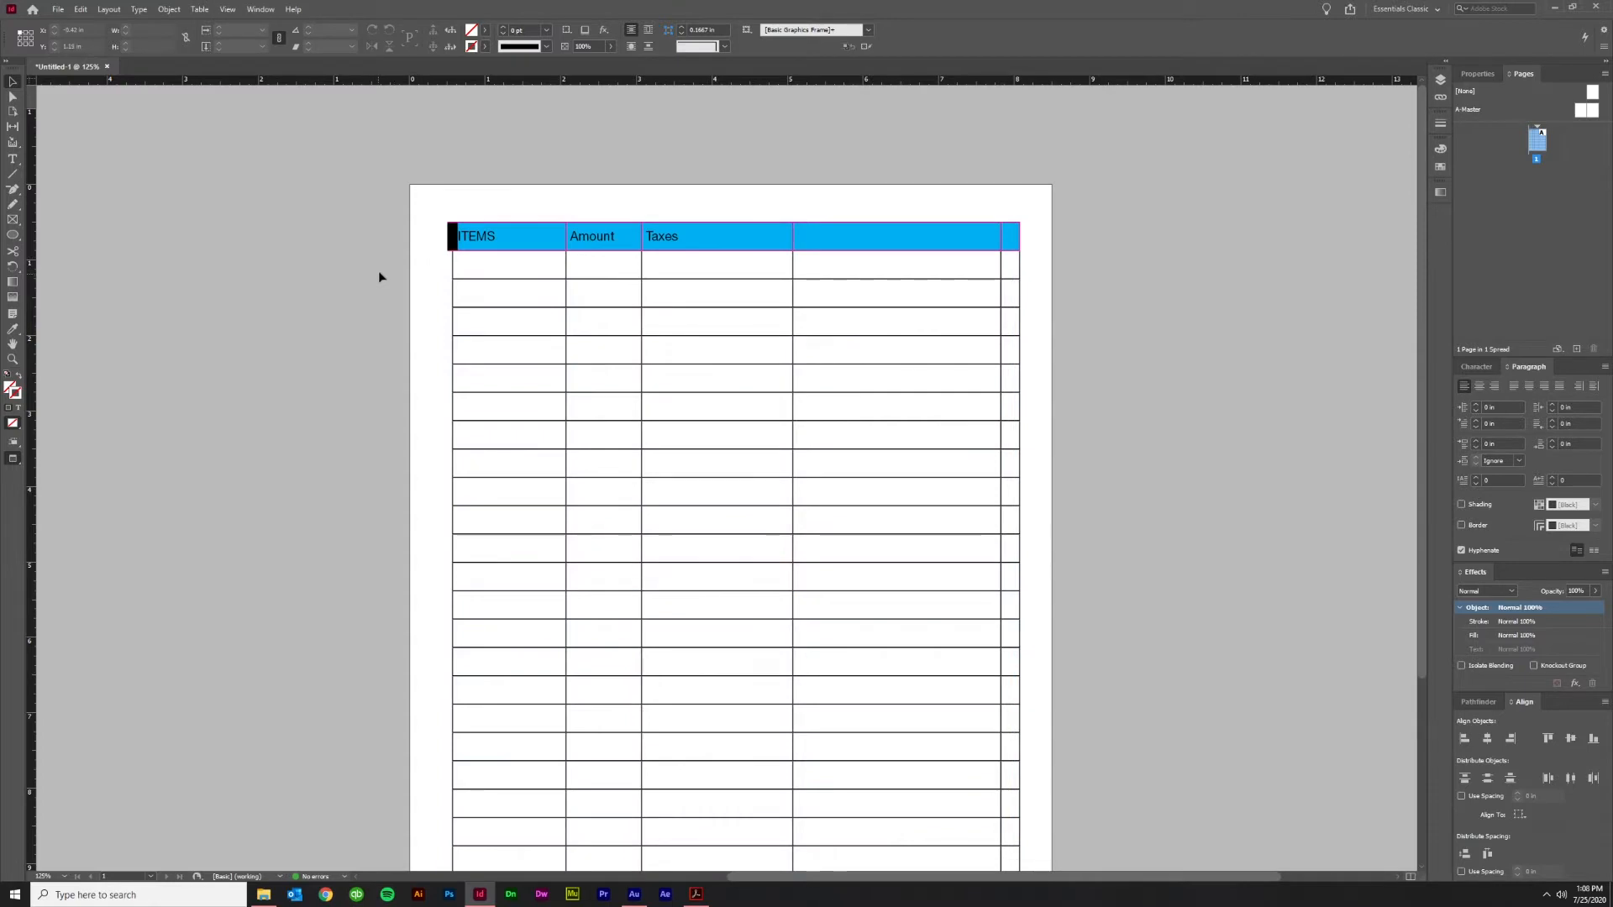
scroll(376, 274, up, 3)
scroll(465, 239, up, 2)
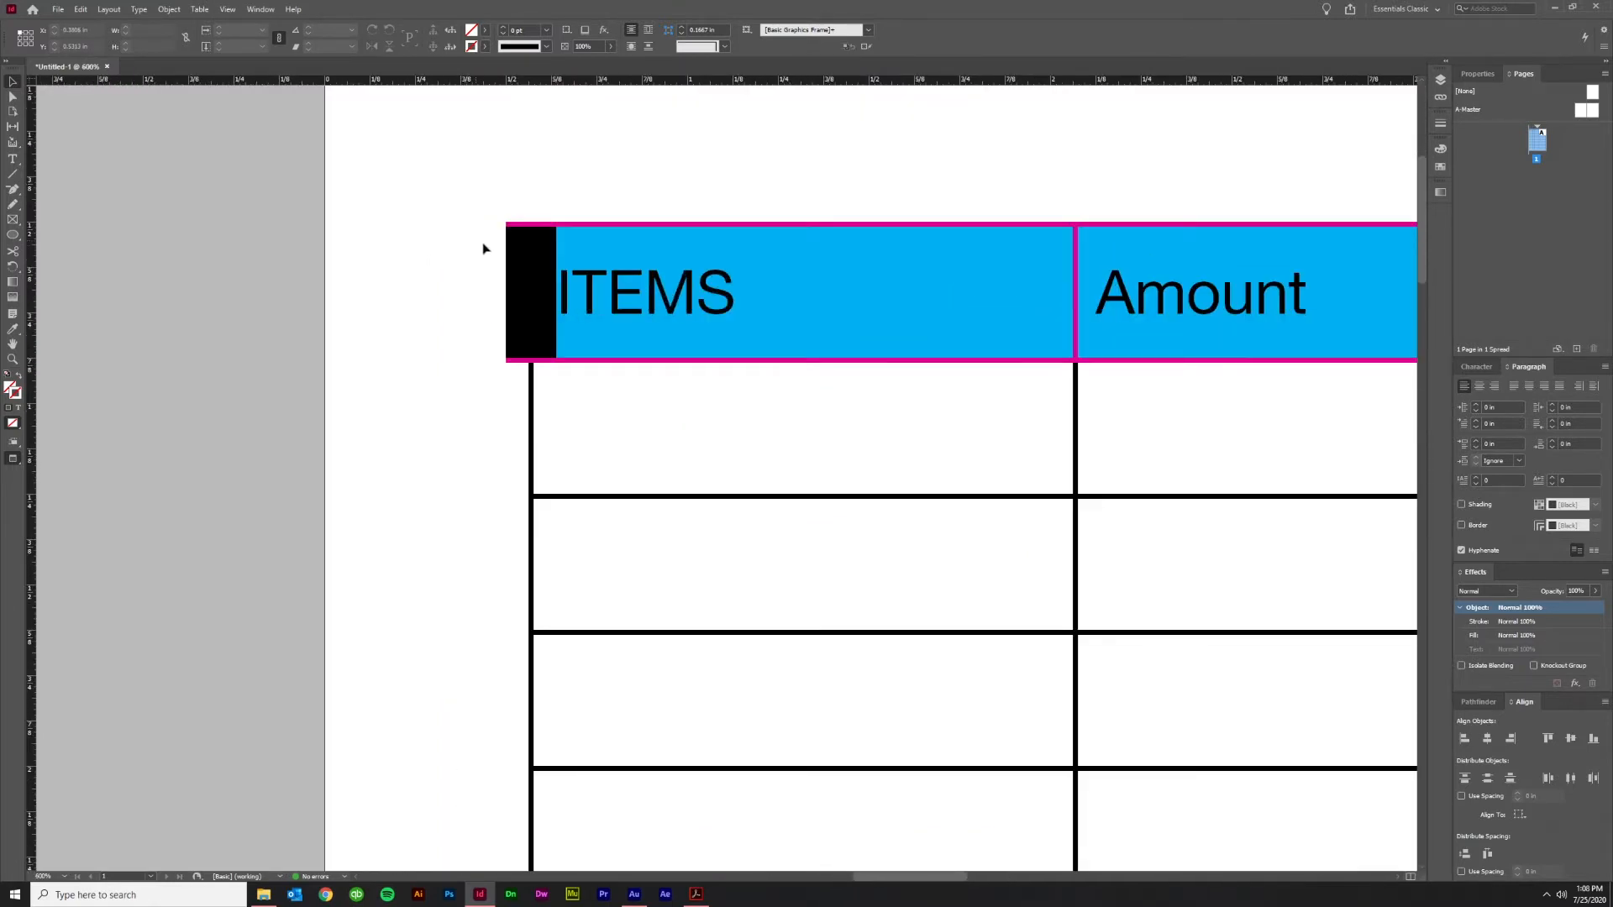
scroll(477, 244, down, 4)
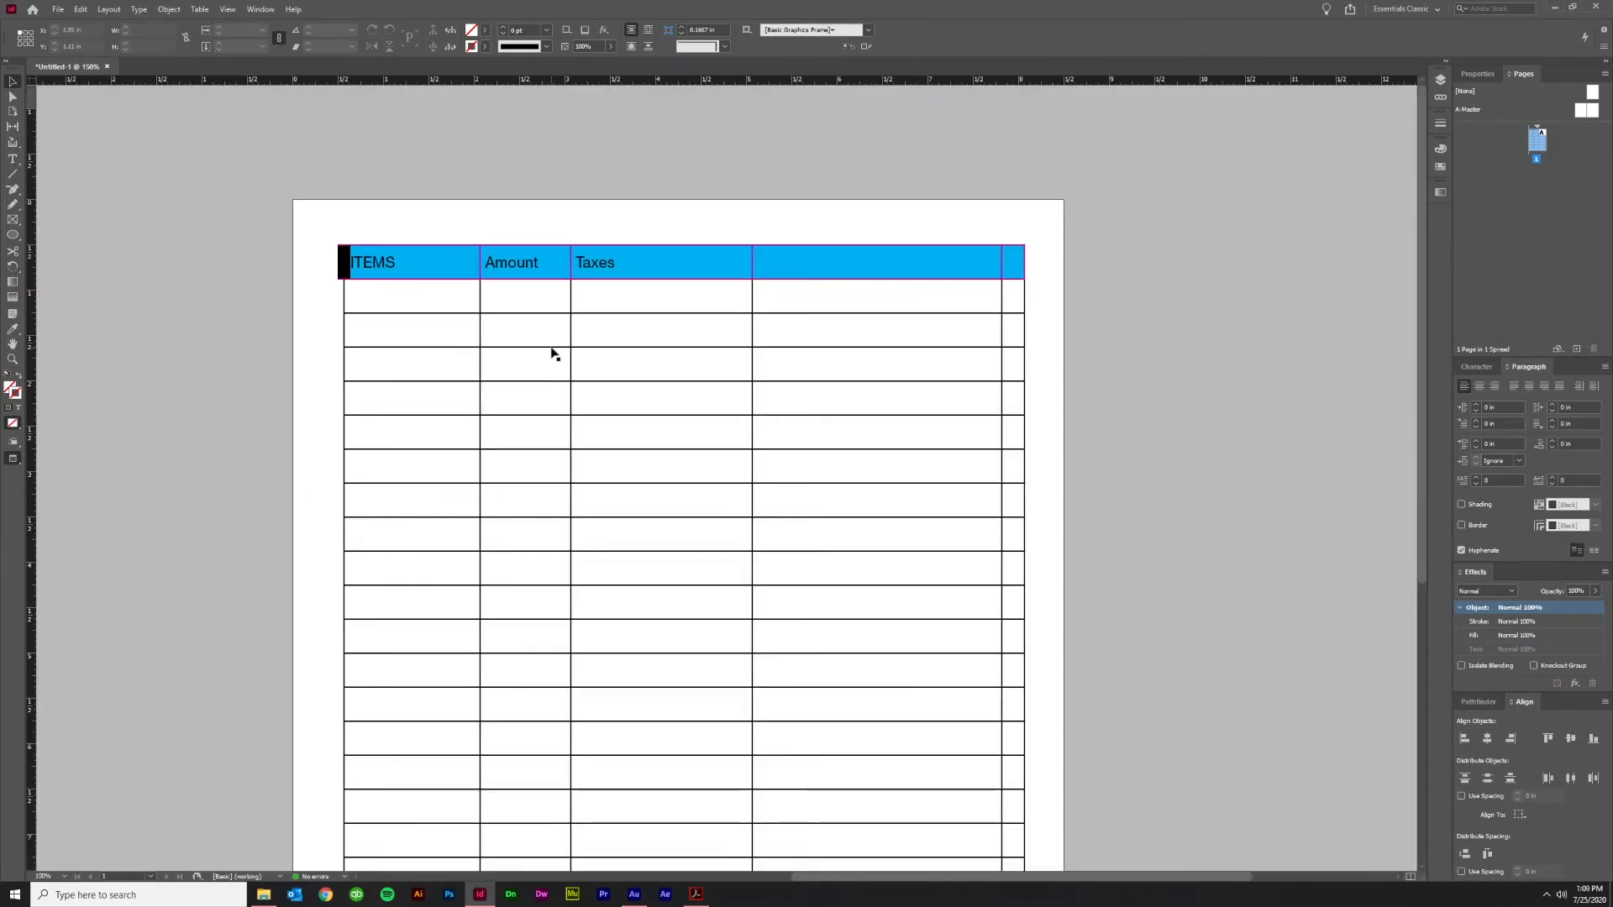
Undo the weight increases on the heading row's left border
key(ctrl+z)
key(ctrl+z)
key(ctrl+z)
key(ctrl+z)
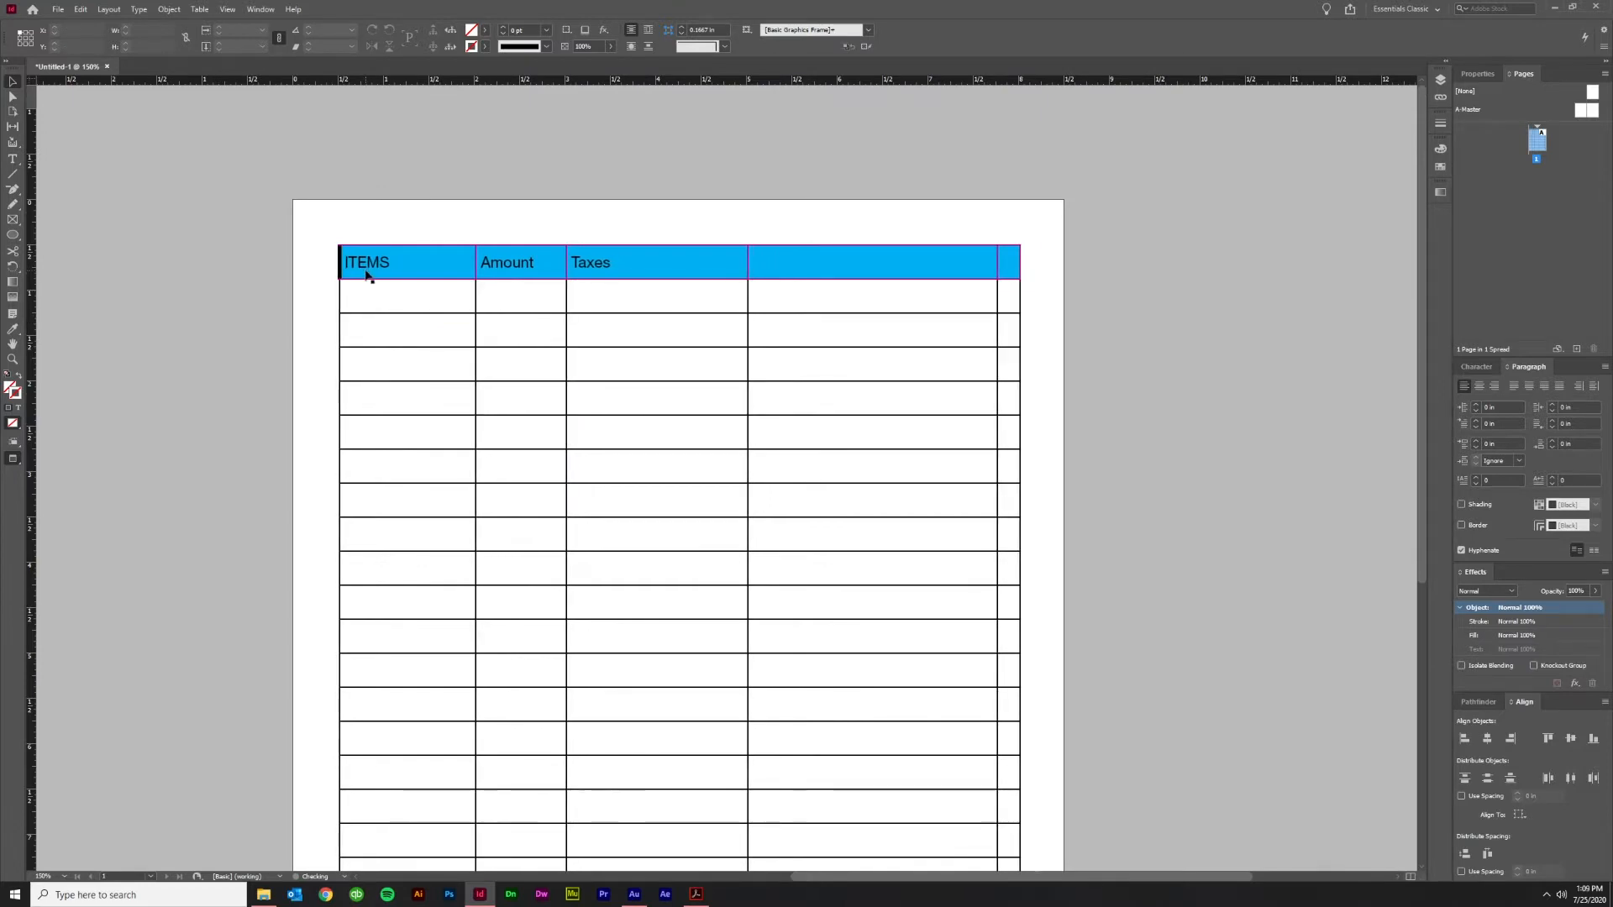
Select the heading row together with the empty row directly below it
scroll(332, 273, up, 2)
click(337, 267)
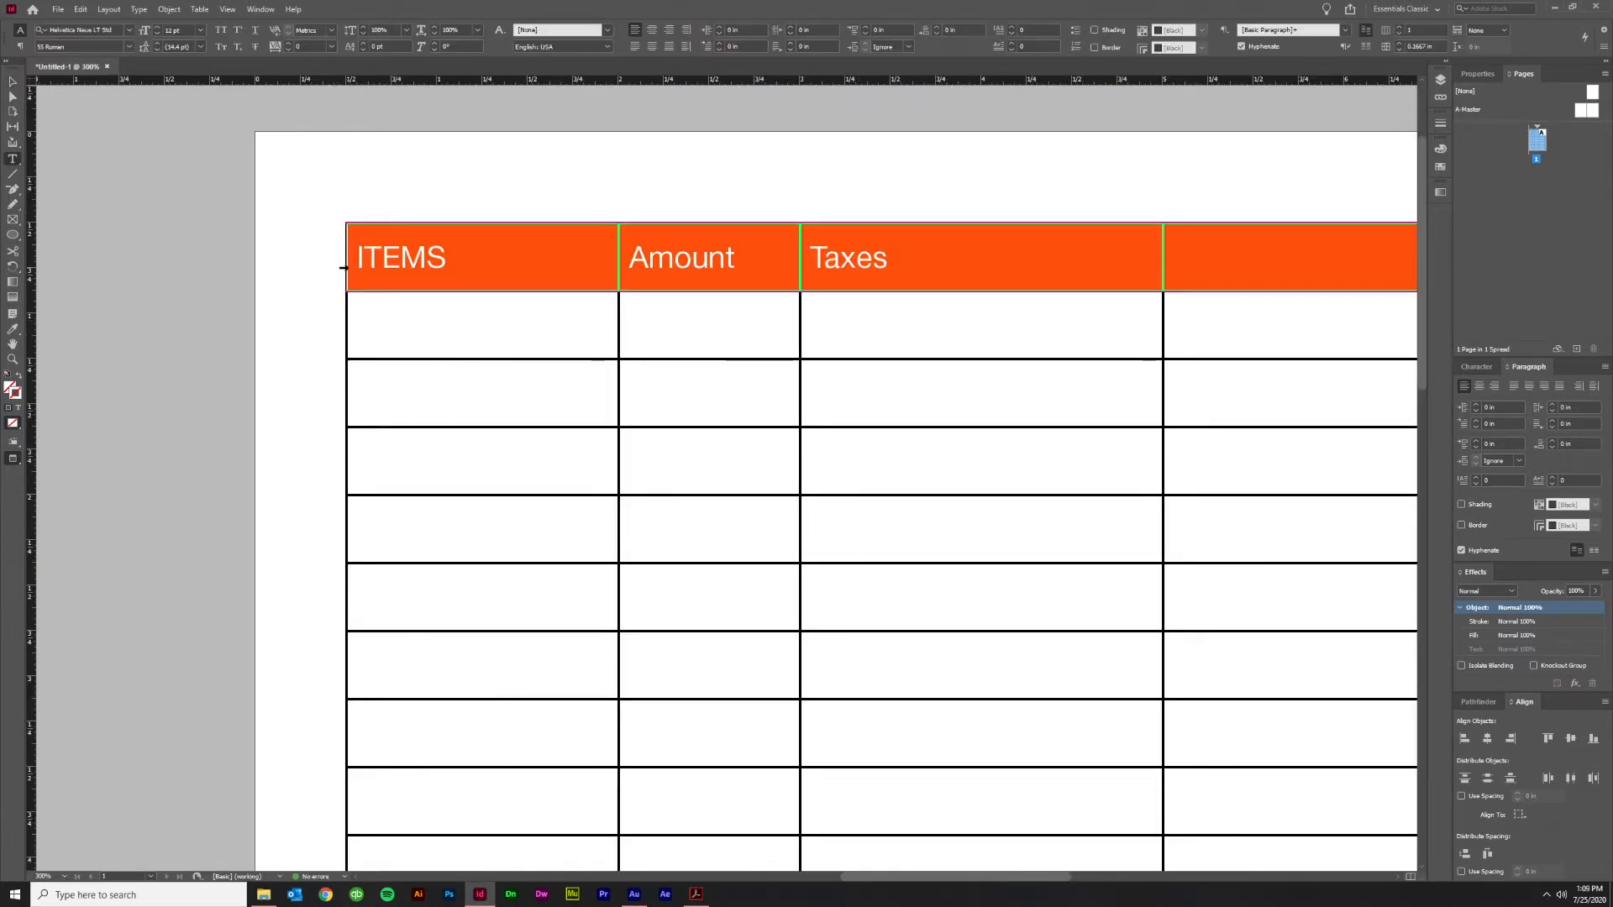
scroll(343, 267, down, 1)
click(354, 262)
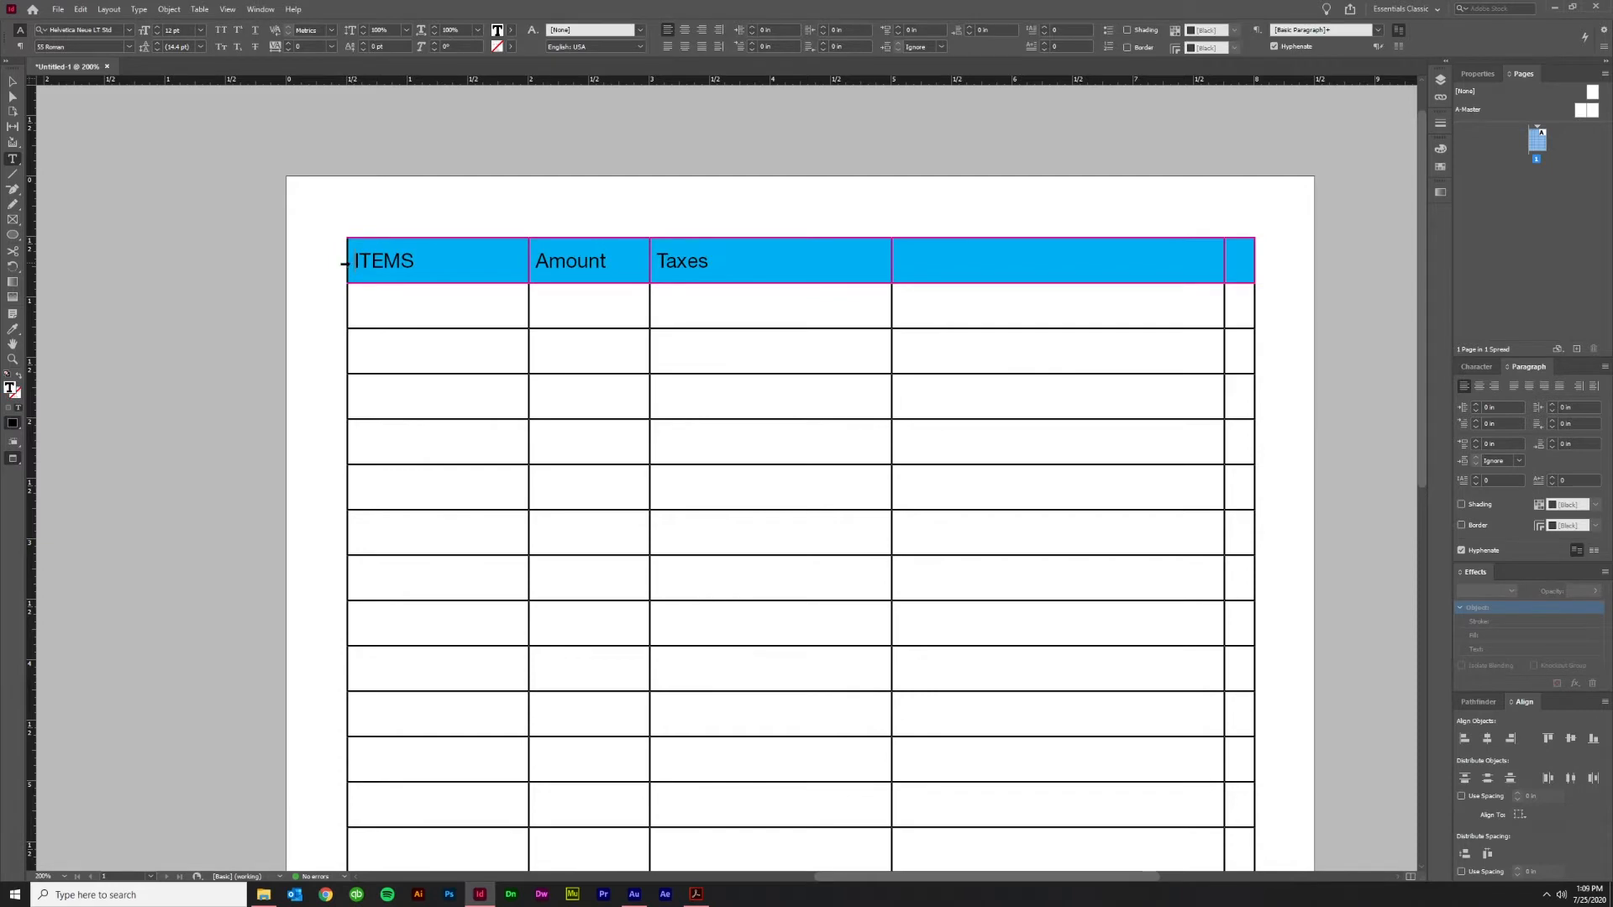
click(342, 263)
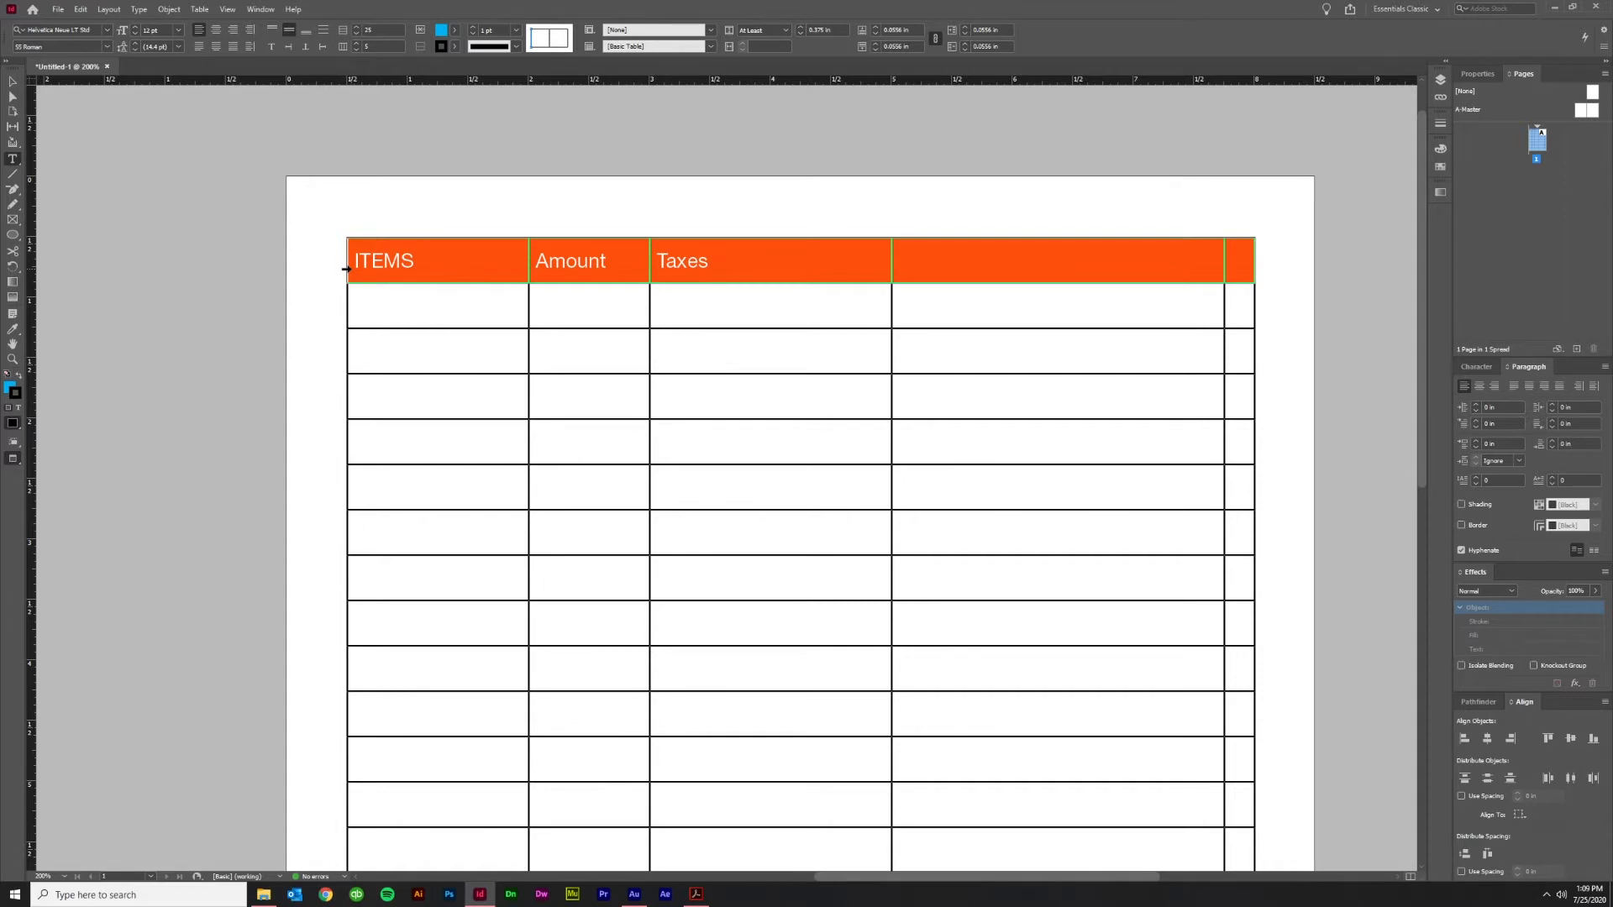
click(346, 308)
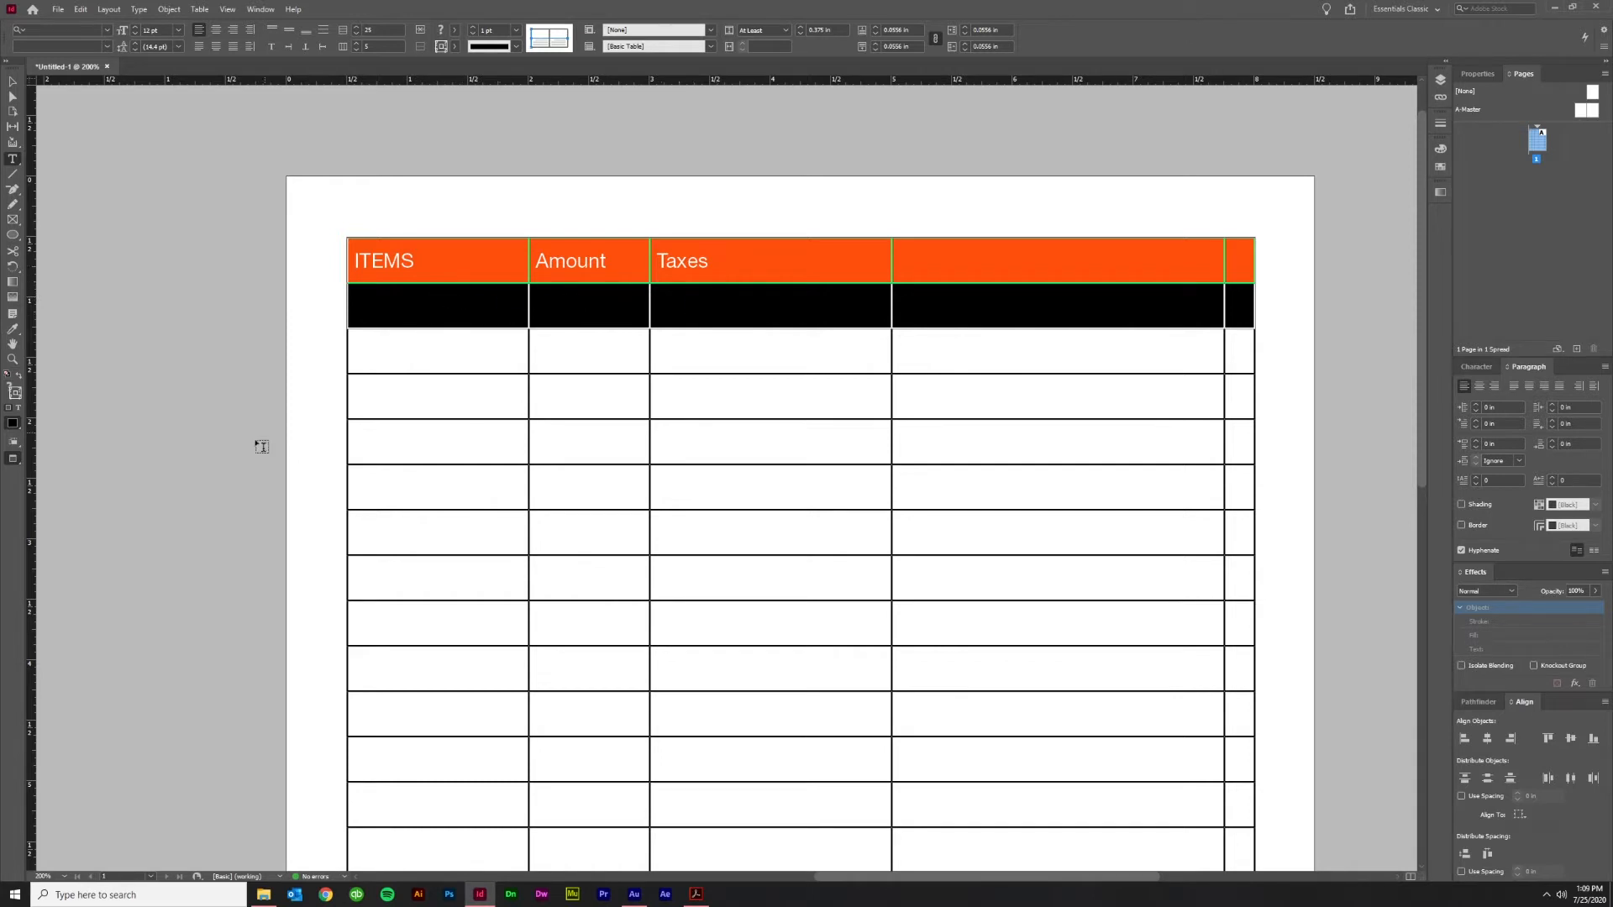
Select the block formed by the first two cells of the table's top two rows
click(355, 267)
drag(345, 266, 477, 294)
drag(580, 312, 474, 301)
click(447, 238)
click(294, 262)
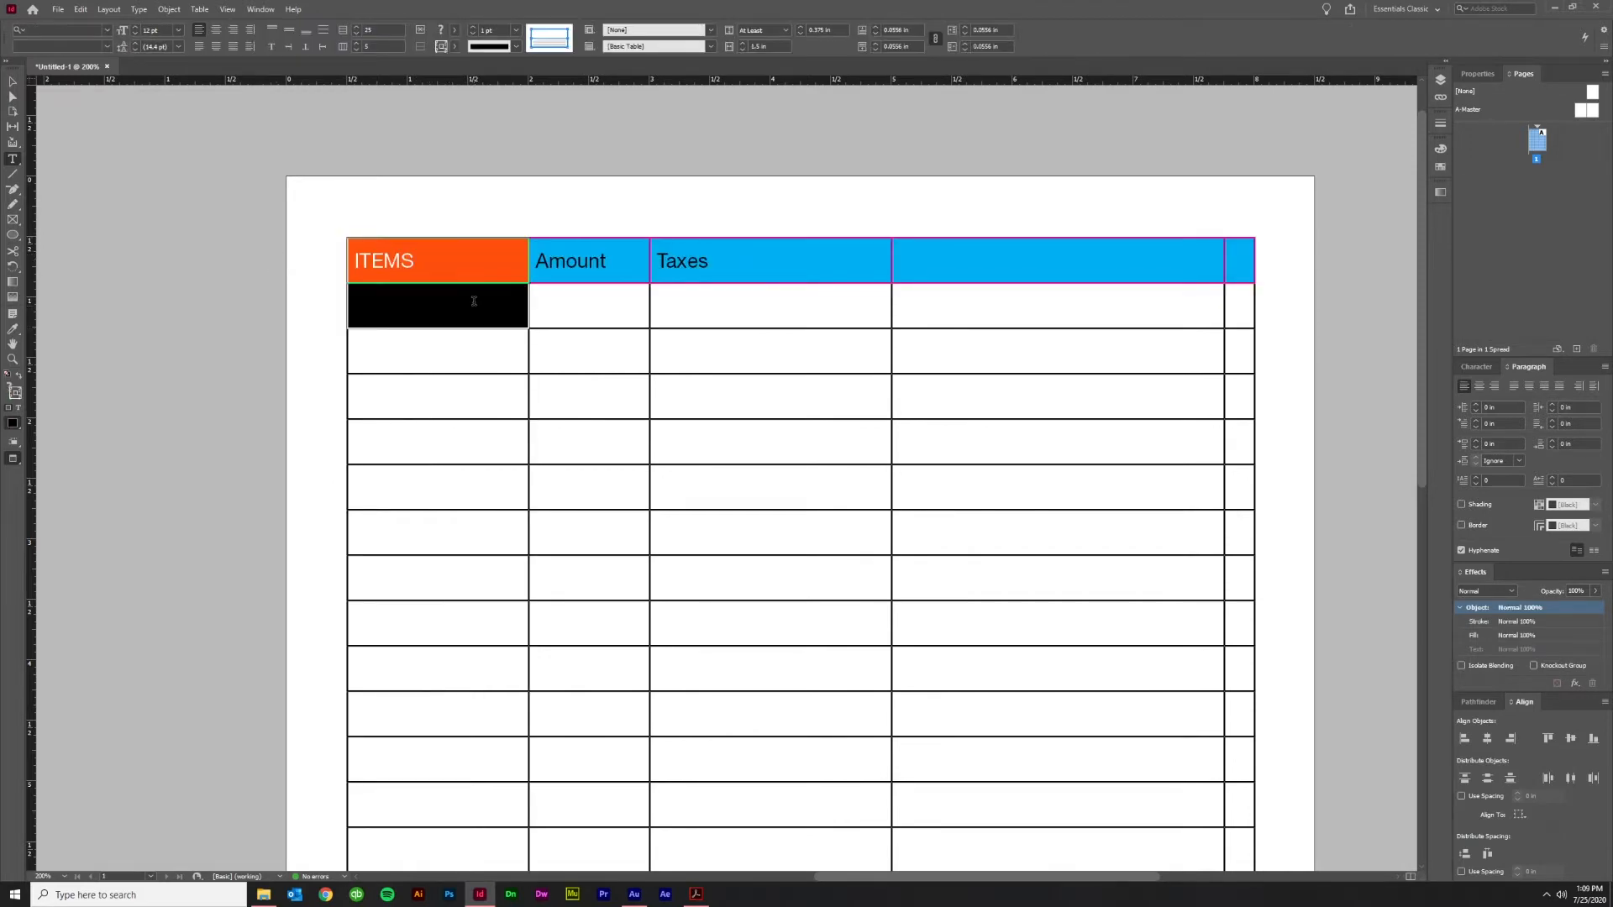
drag(394, 262, 547, 310)
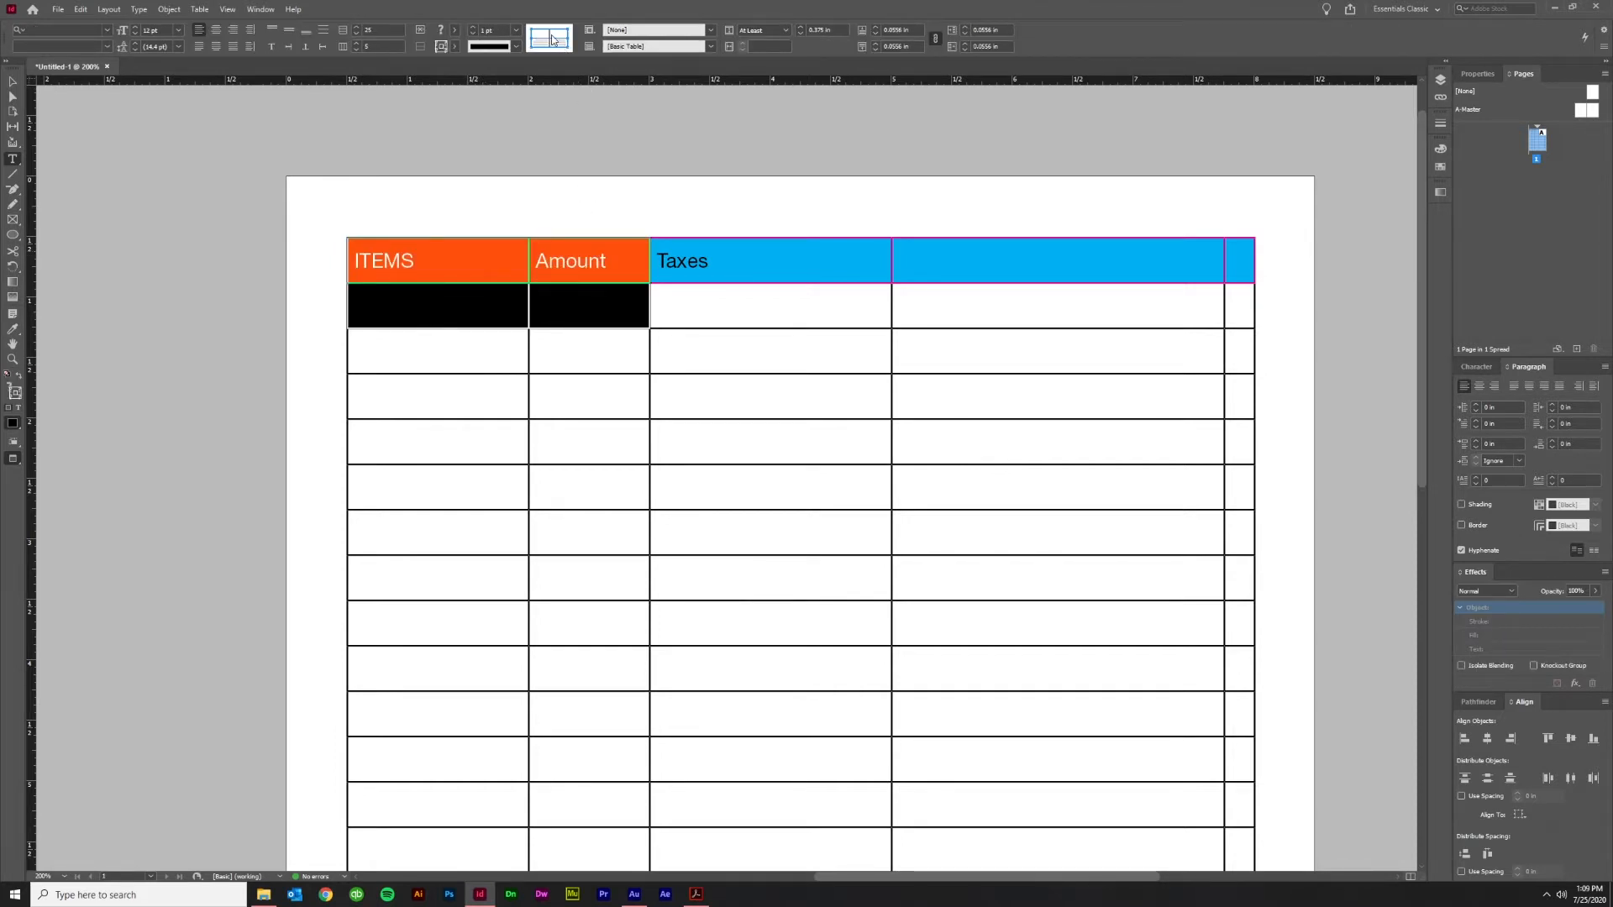
Clear the cell selection and select the table's third row
click(320, 418)
scroll(414, 281, down, 3)
click(345, 183)
scroll(344, 252, up, 3)
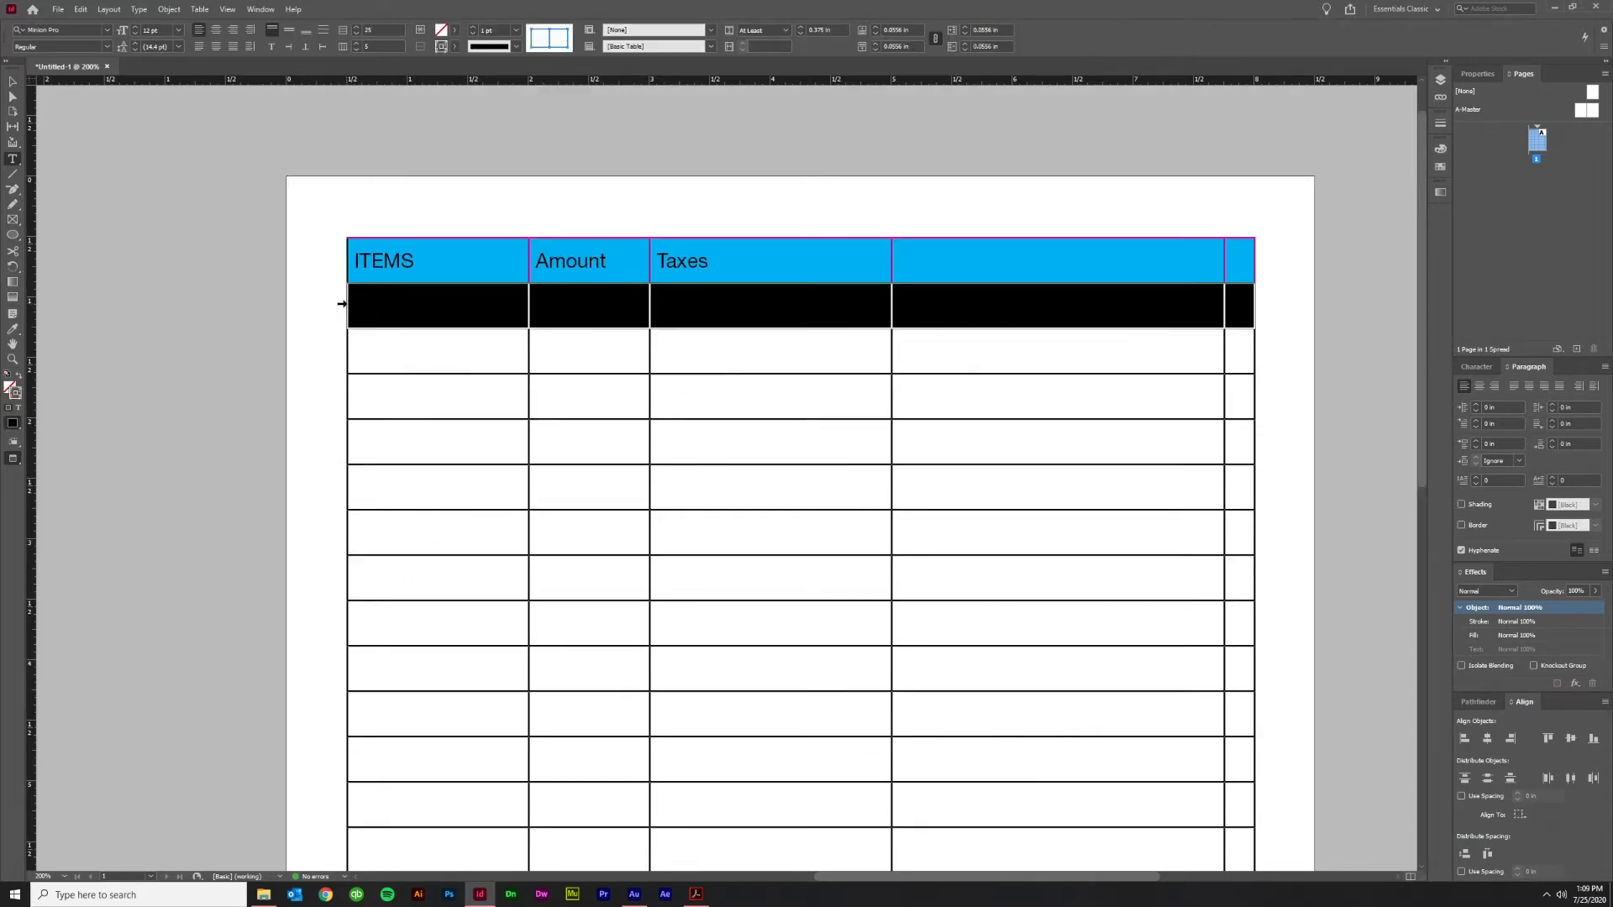
click(342, 353)
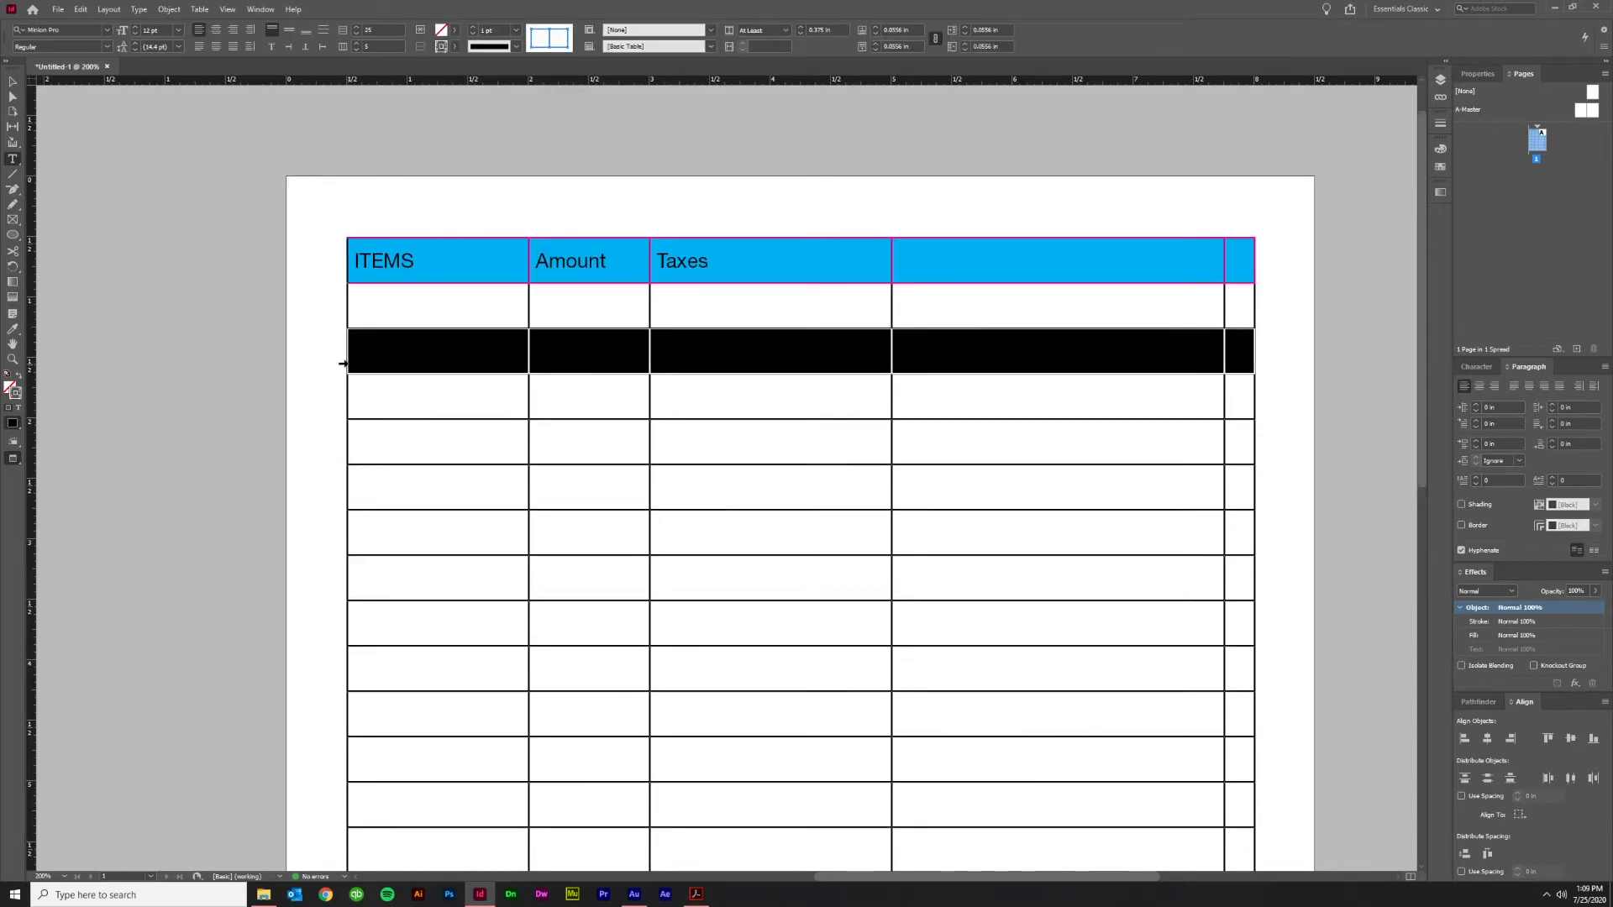
Insert five rows below the empty row directly under the table's heading row
click(342, 318)
right_click(346, 321)
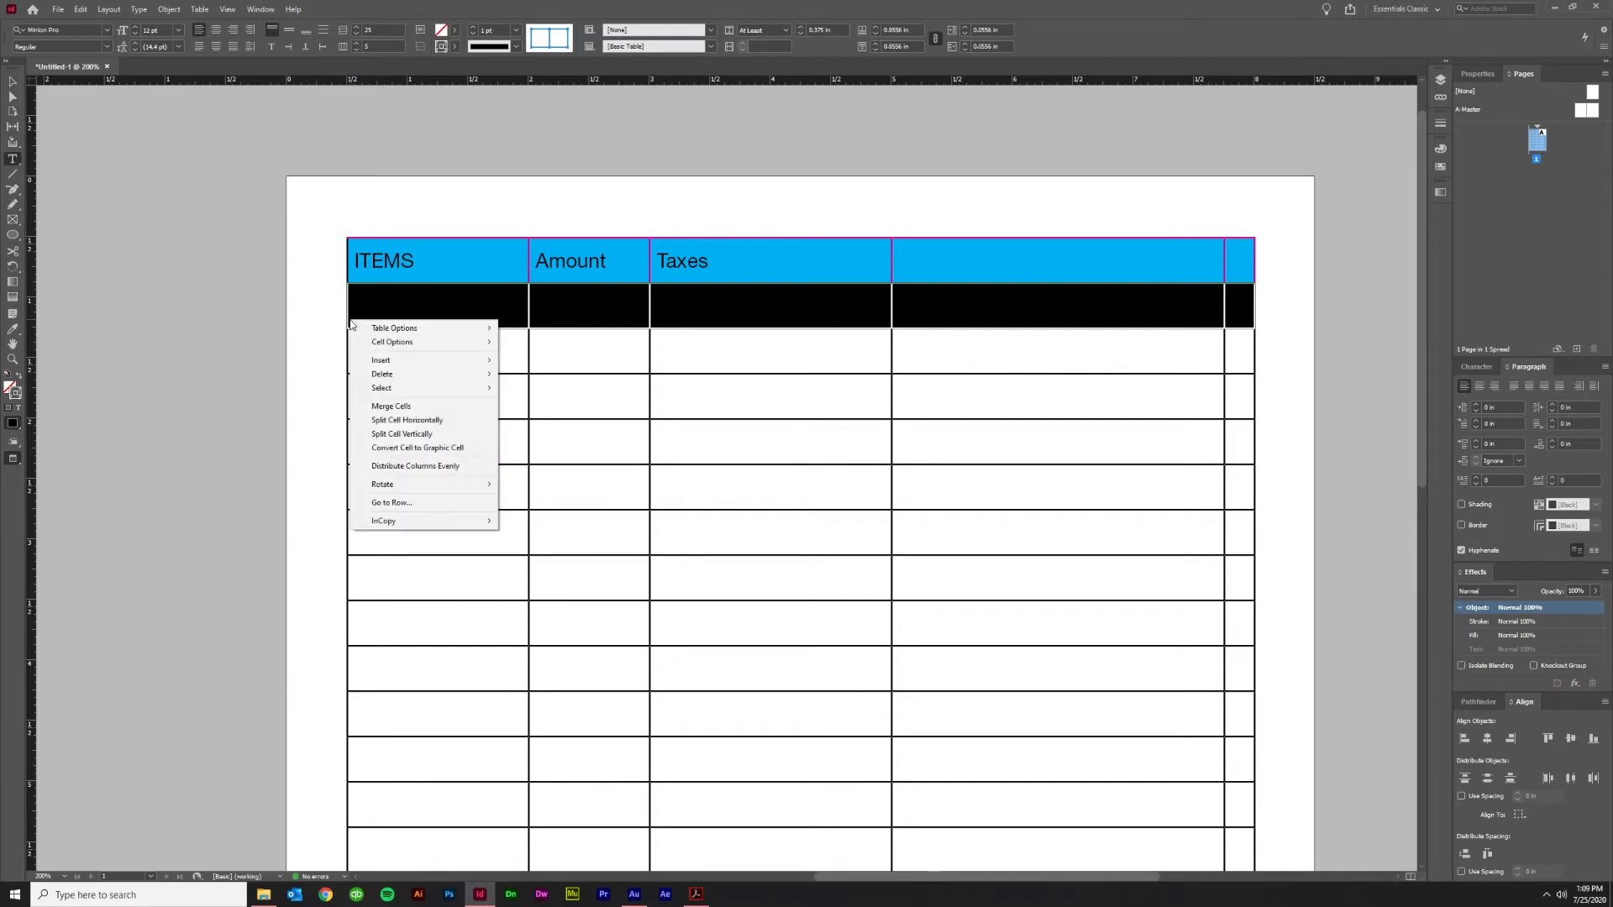
mouse_move(389, 361)
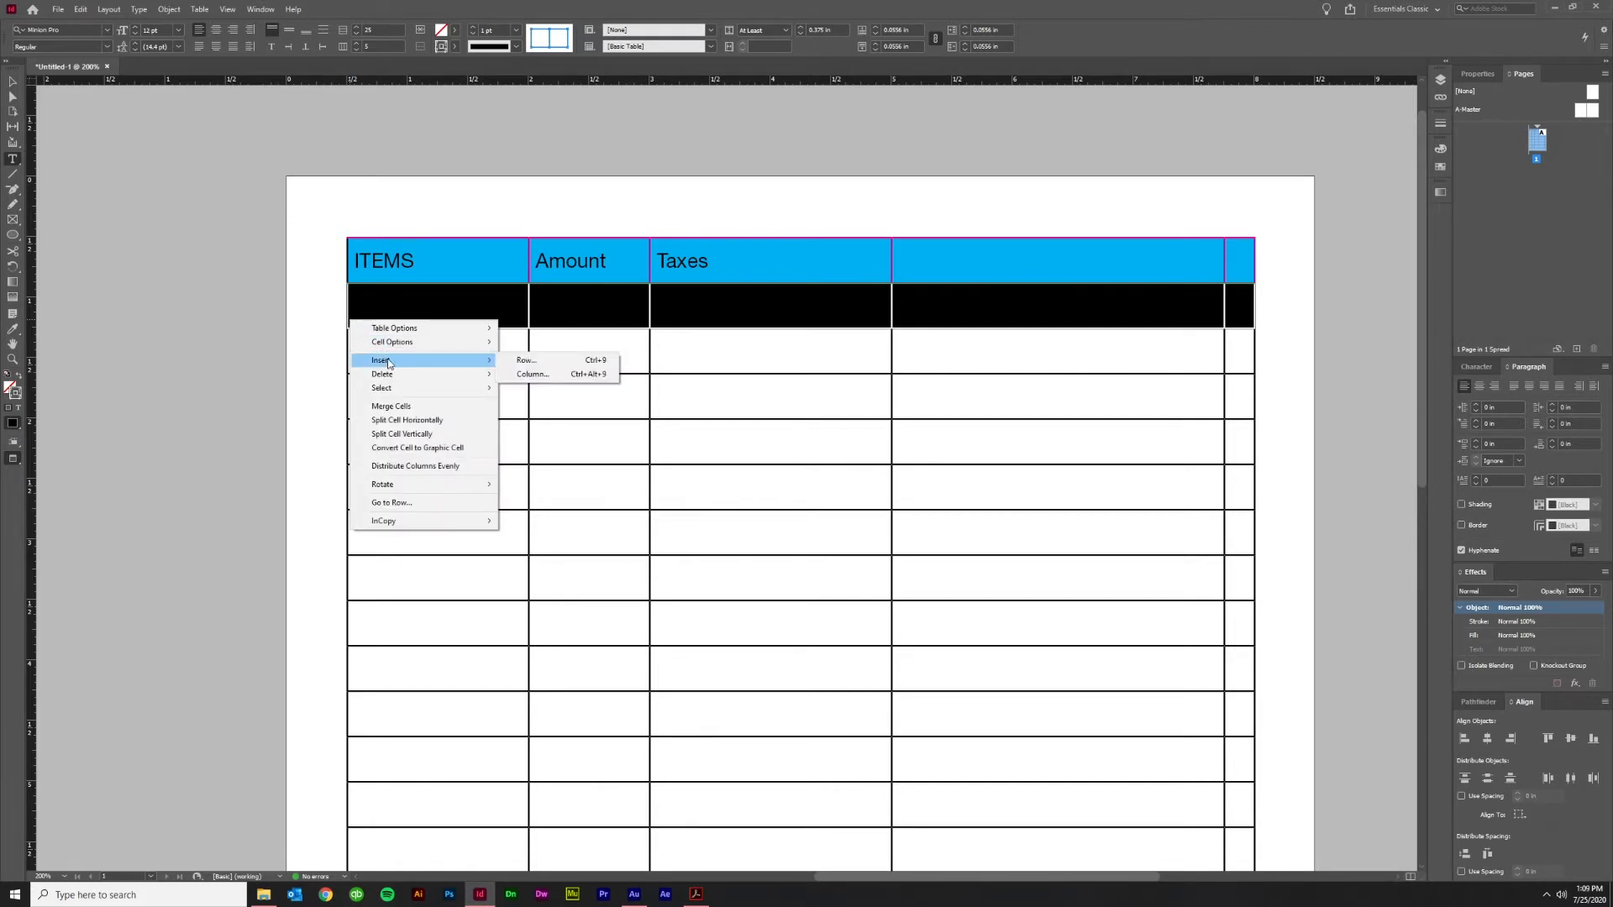
click(529, 360)
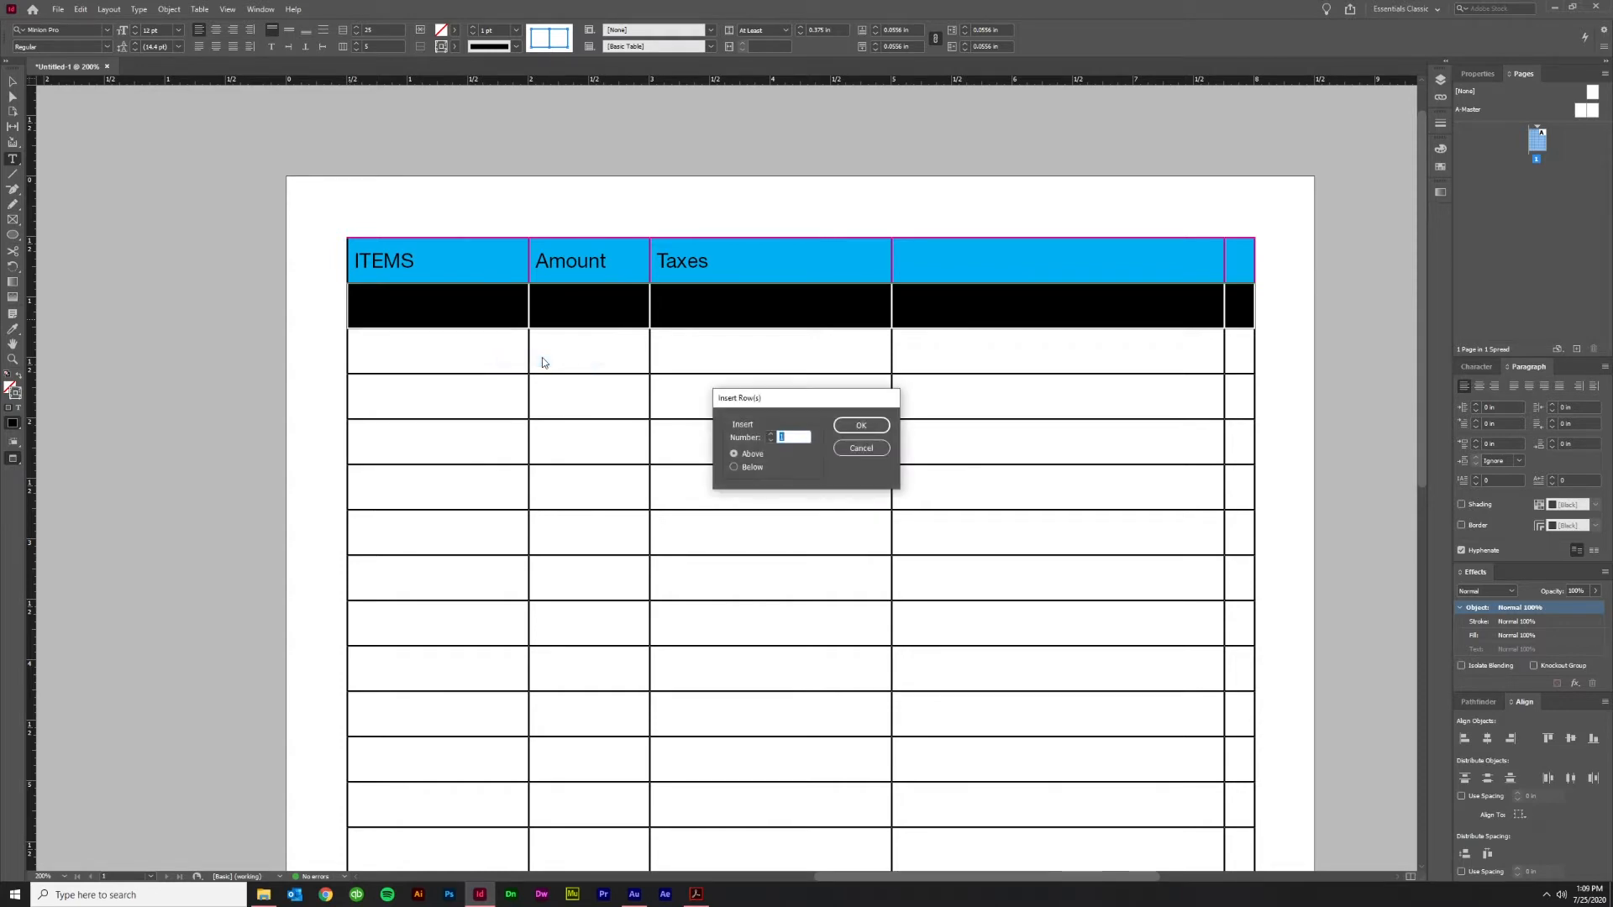
click(735, 468)
click(771, 434)
click(860, 426)
key(ctrl+1)
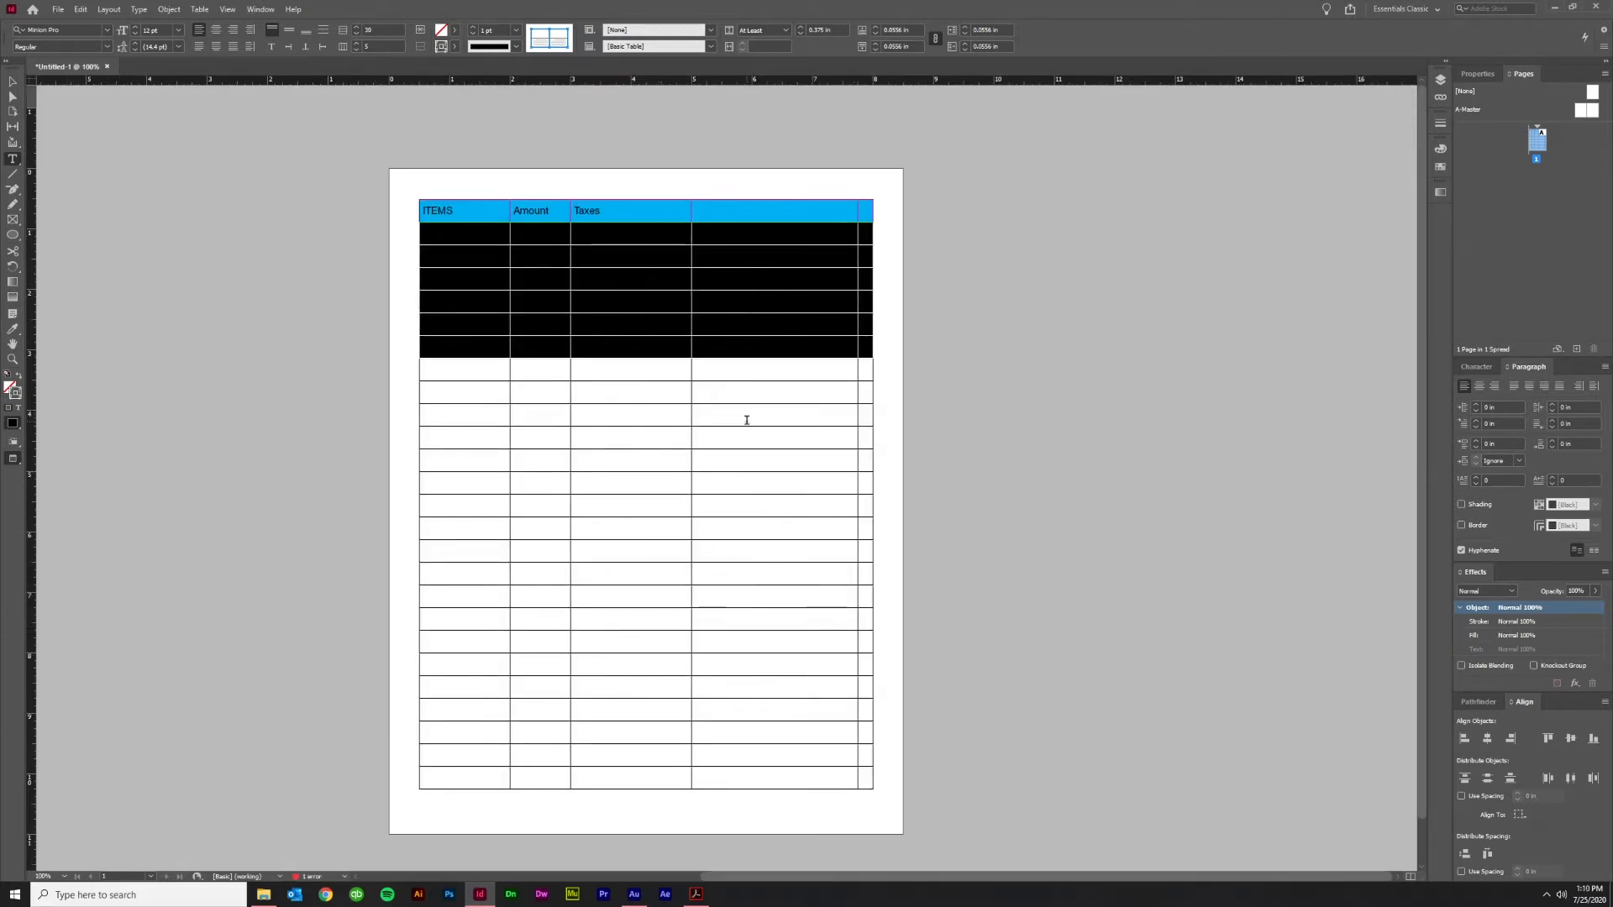
Extend the table's text frame past the bottom of the page, to a height of about 12.5 in
click(12, 81)
scroll(727, 684, down, 1)
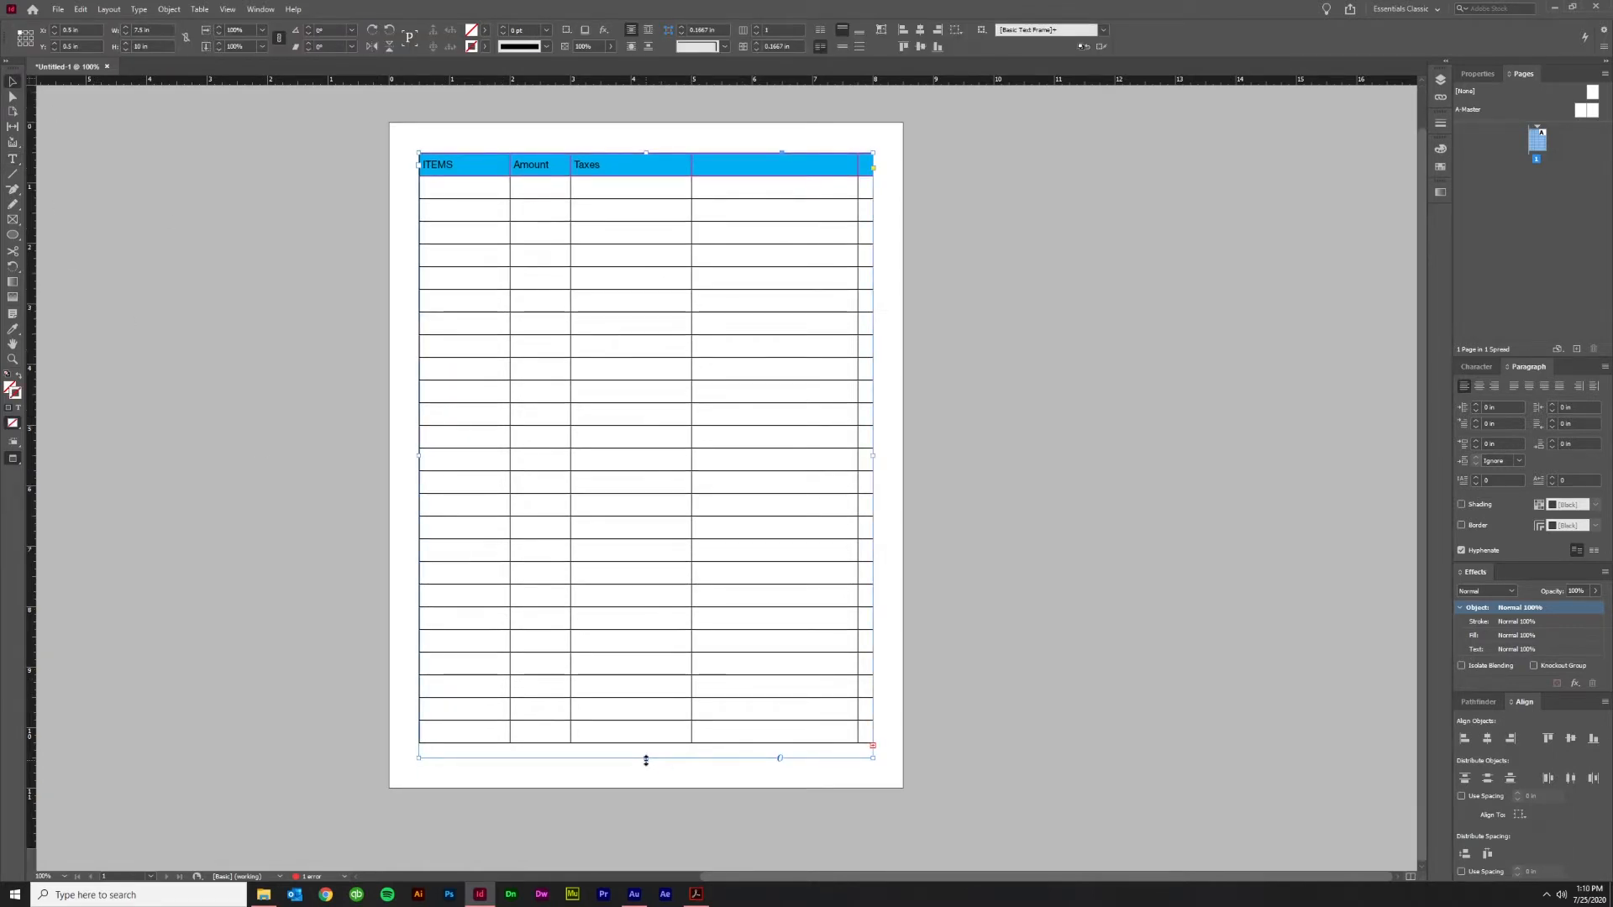
drag(646, 760, 643, 890)
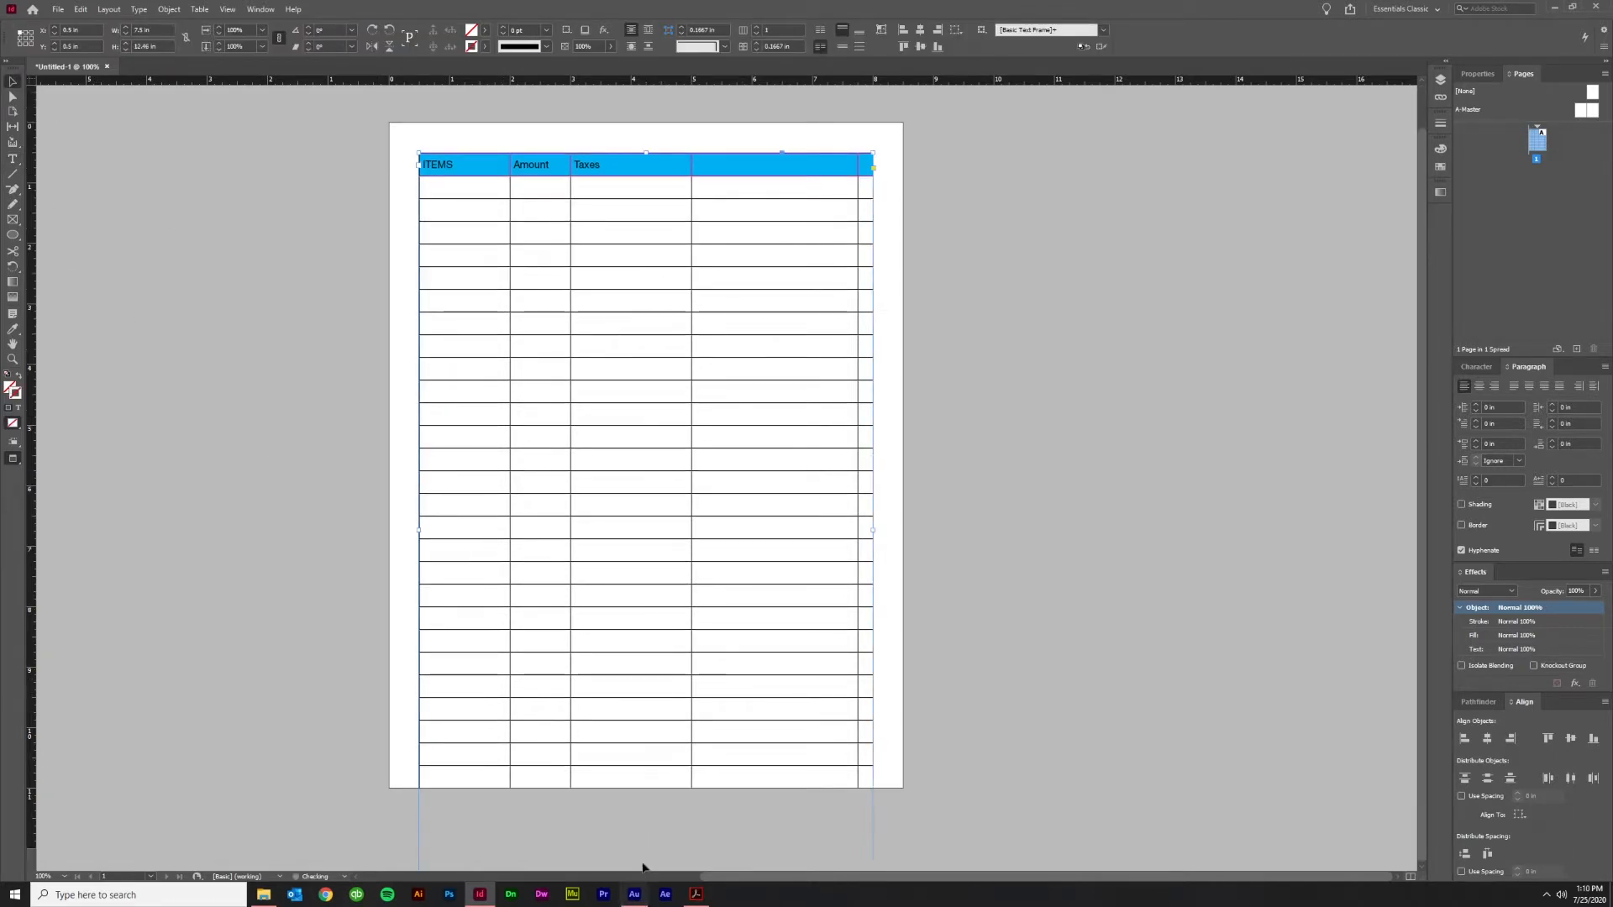
double_click(621, 772)
Undo the text frame enlargement and the five-row insertion, and clear the row selection
key(ctrl+z)
key(ctrl+z)
click(526, 235)
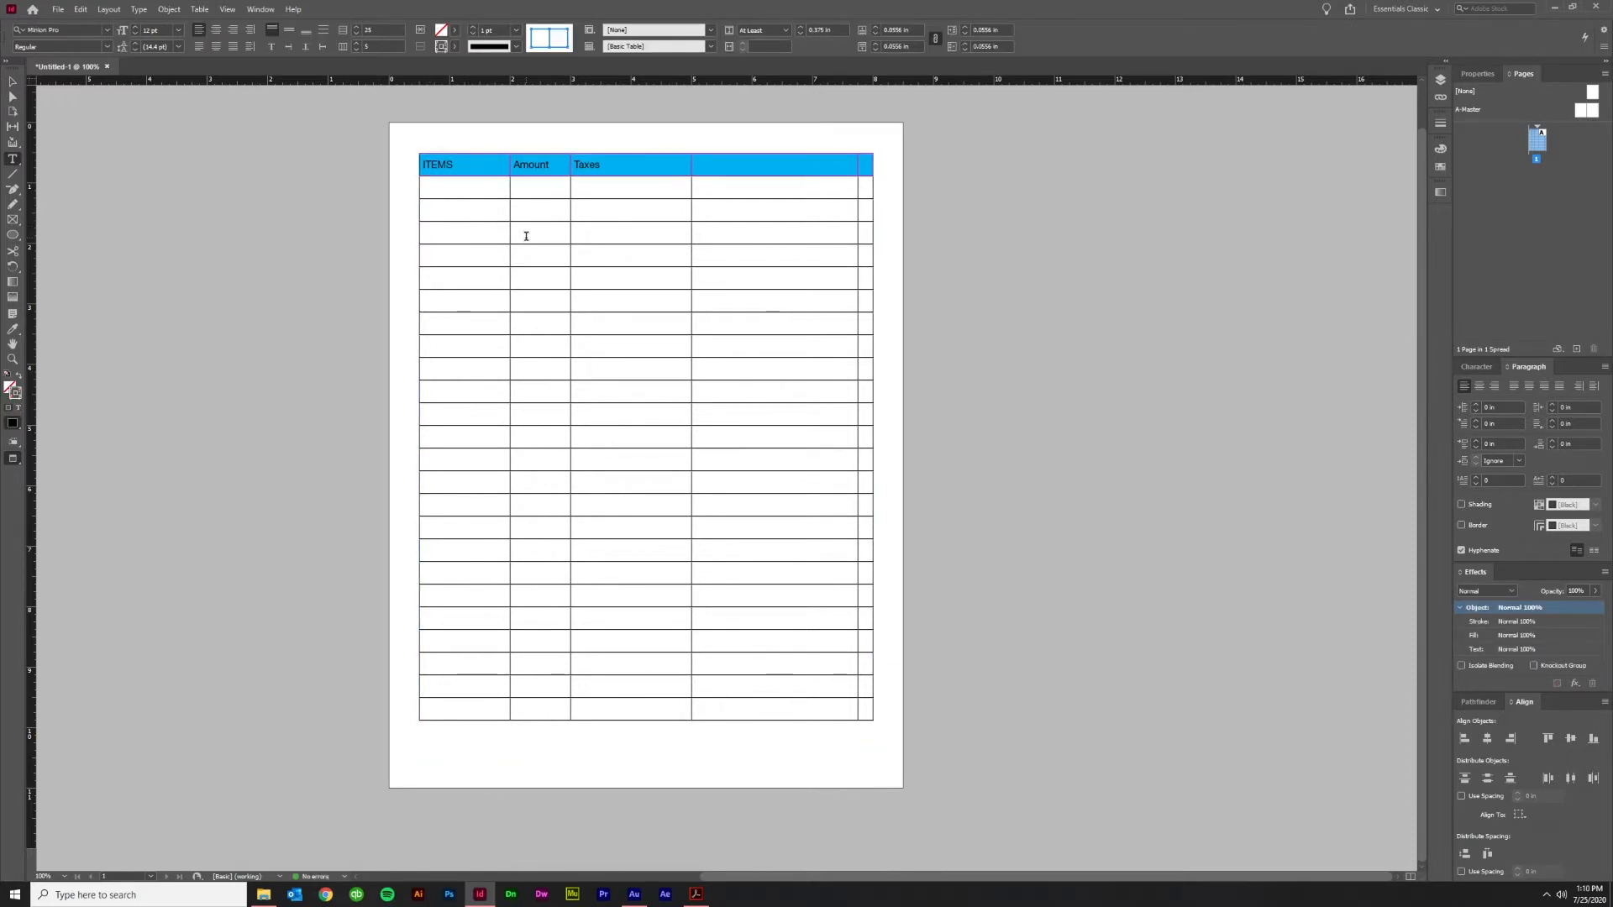
Delete the table's third row
click(422, 209)
right_click(423, 211)
mouse_move(458, 270)
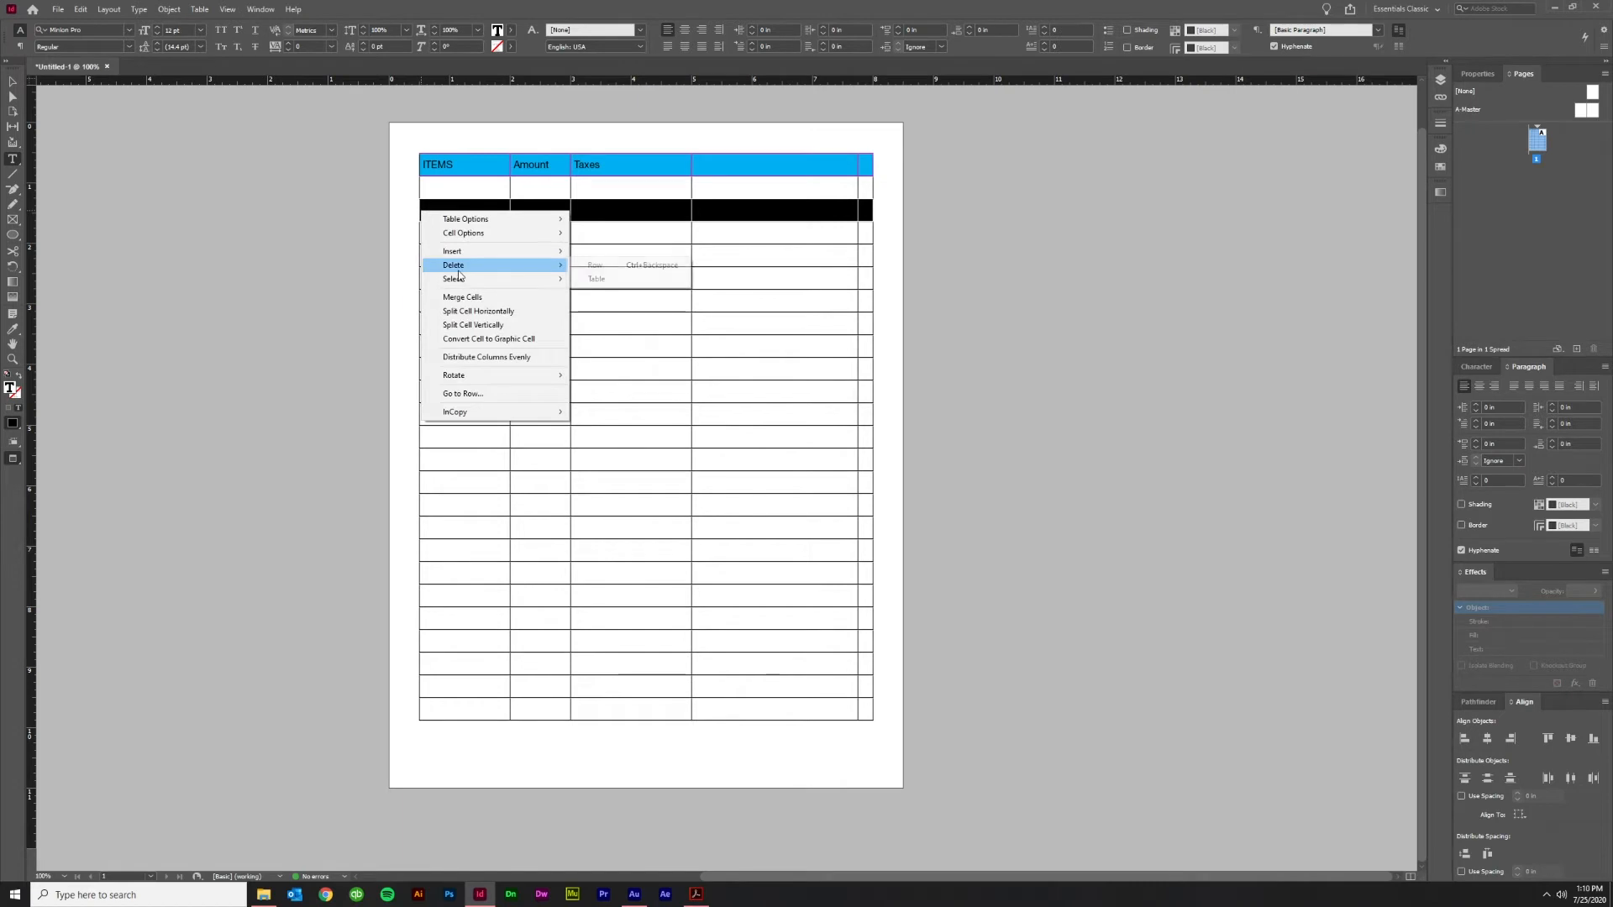
click(646, 265)
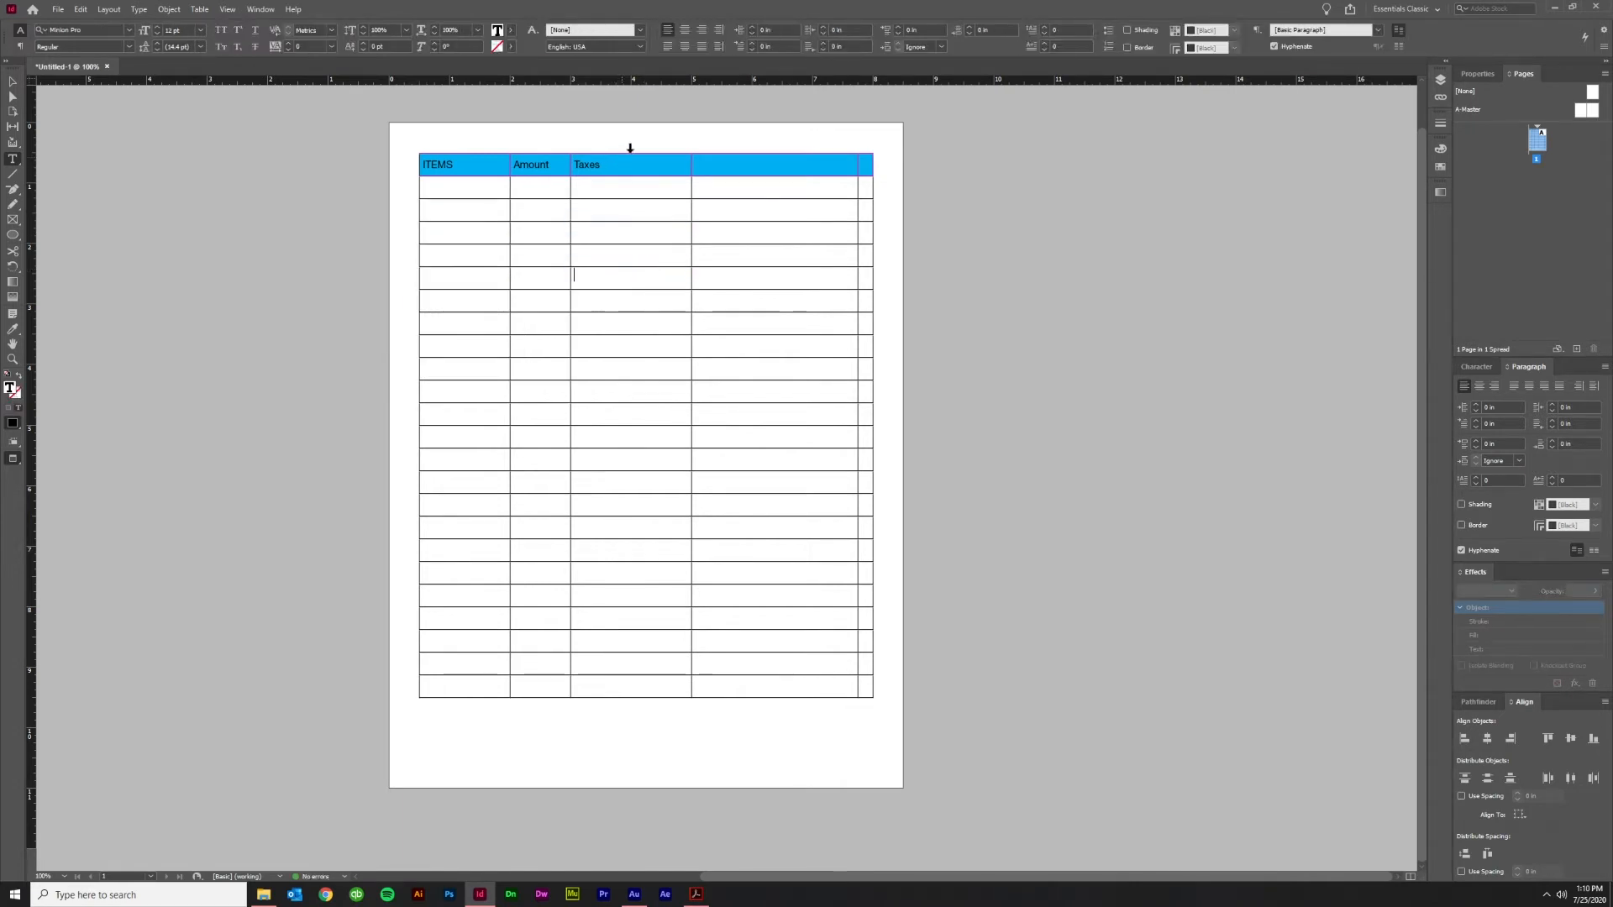
Delete the table's fourth column, the wide one directly after Taxes
click(738, 151)
right_click(738, 153)
mouse_move(807, 210)
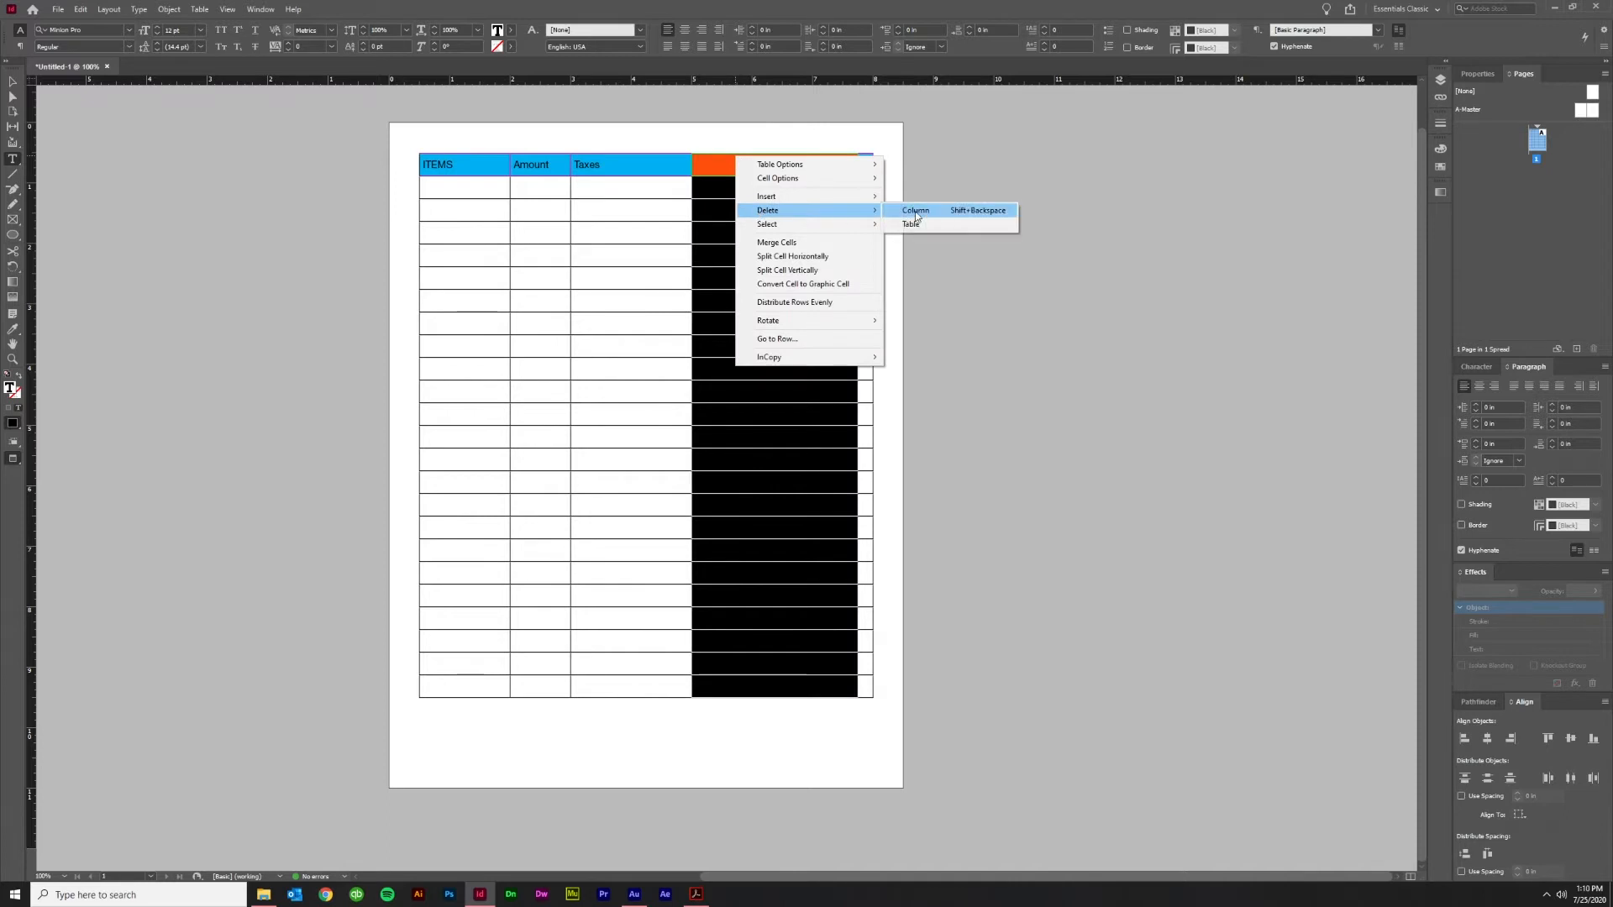
click(915, 211)
key(Escape)
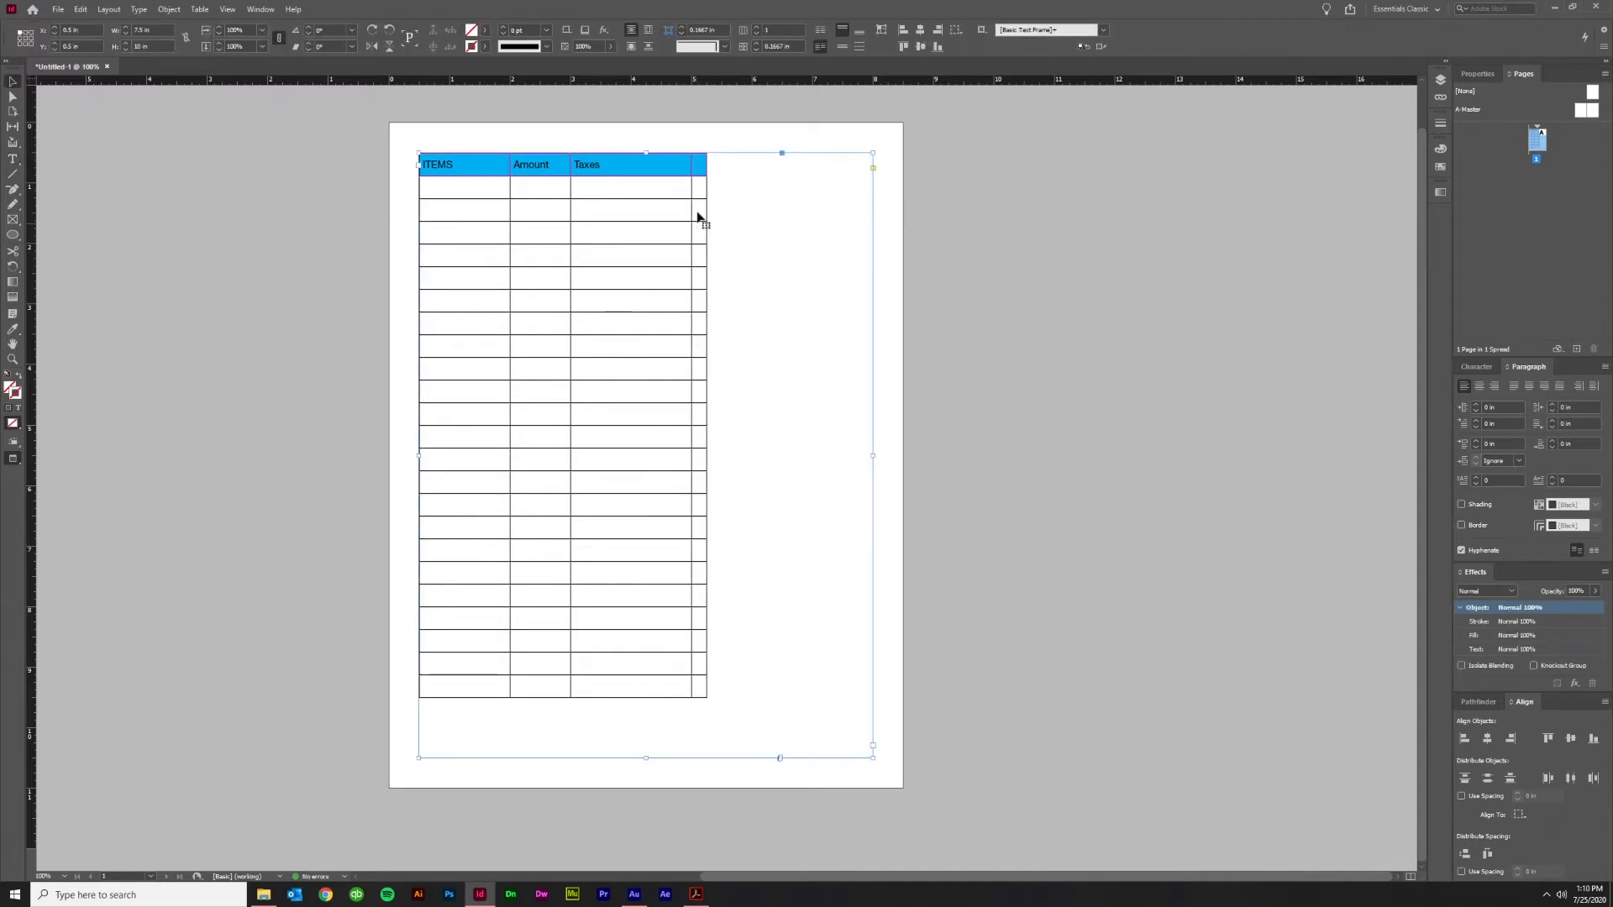
double_click(698, 217)
click(700, 154)
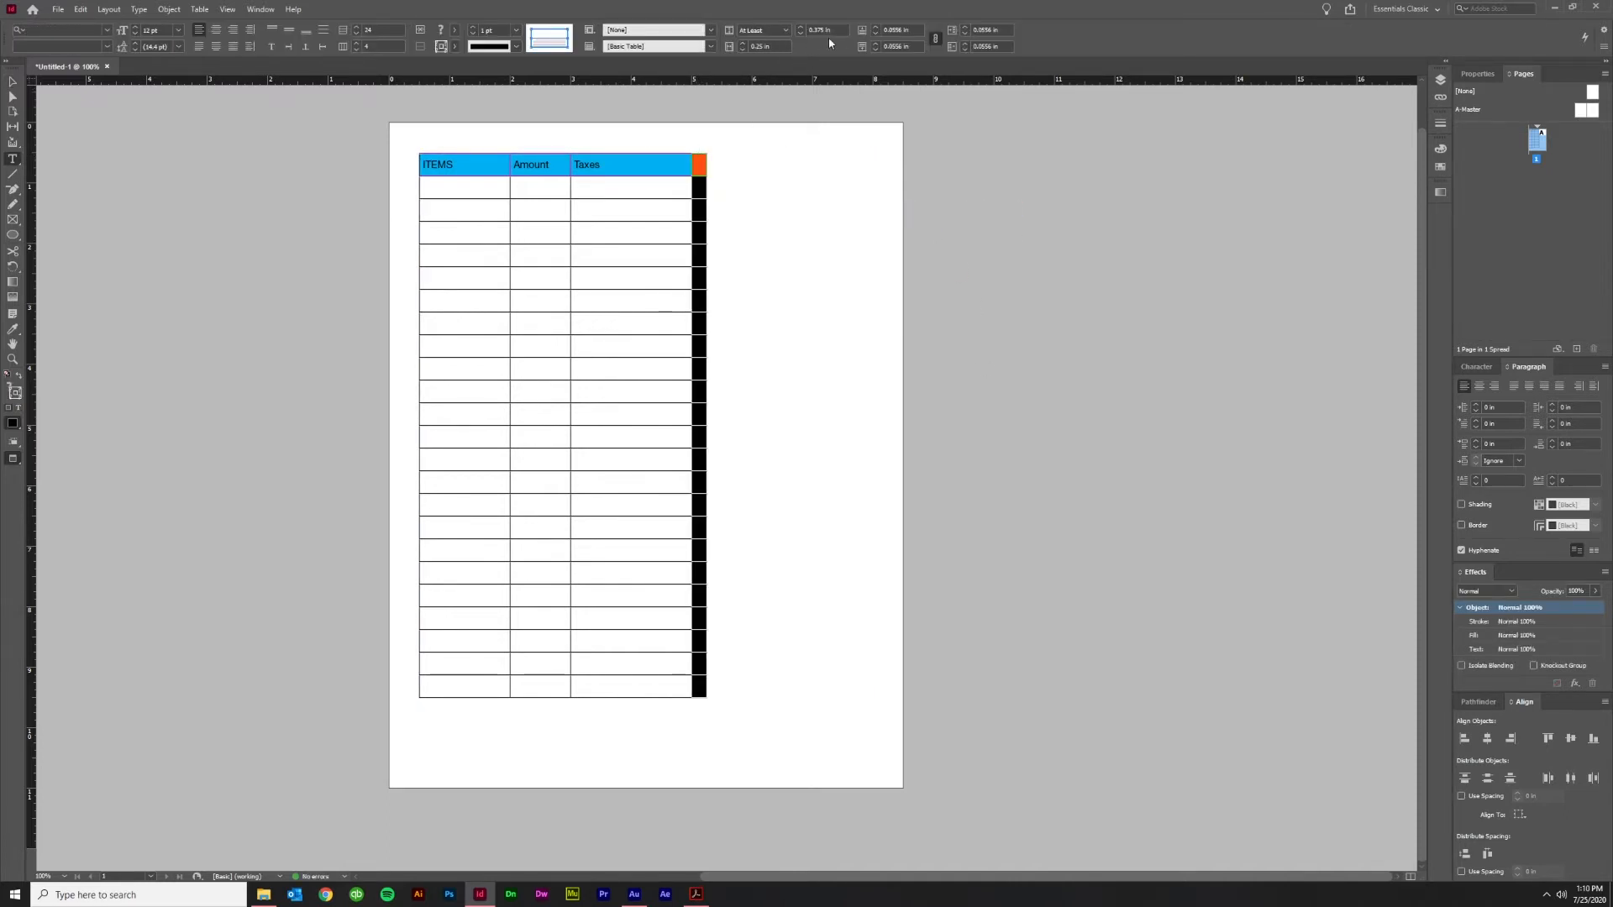
click(10, 81)
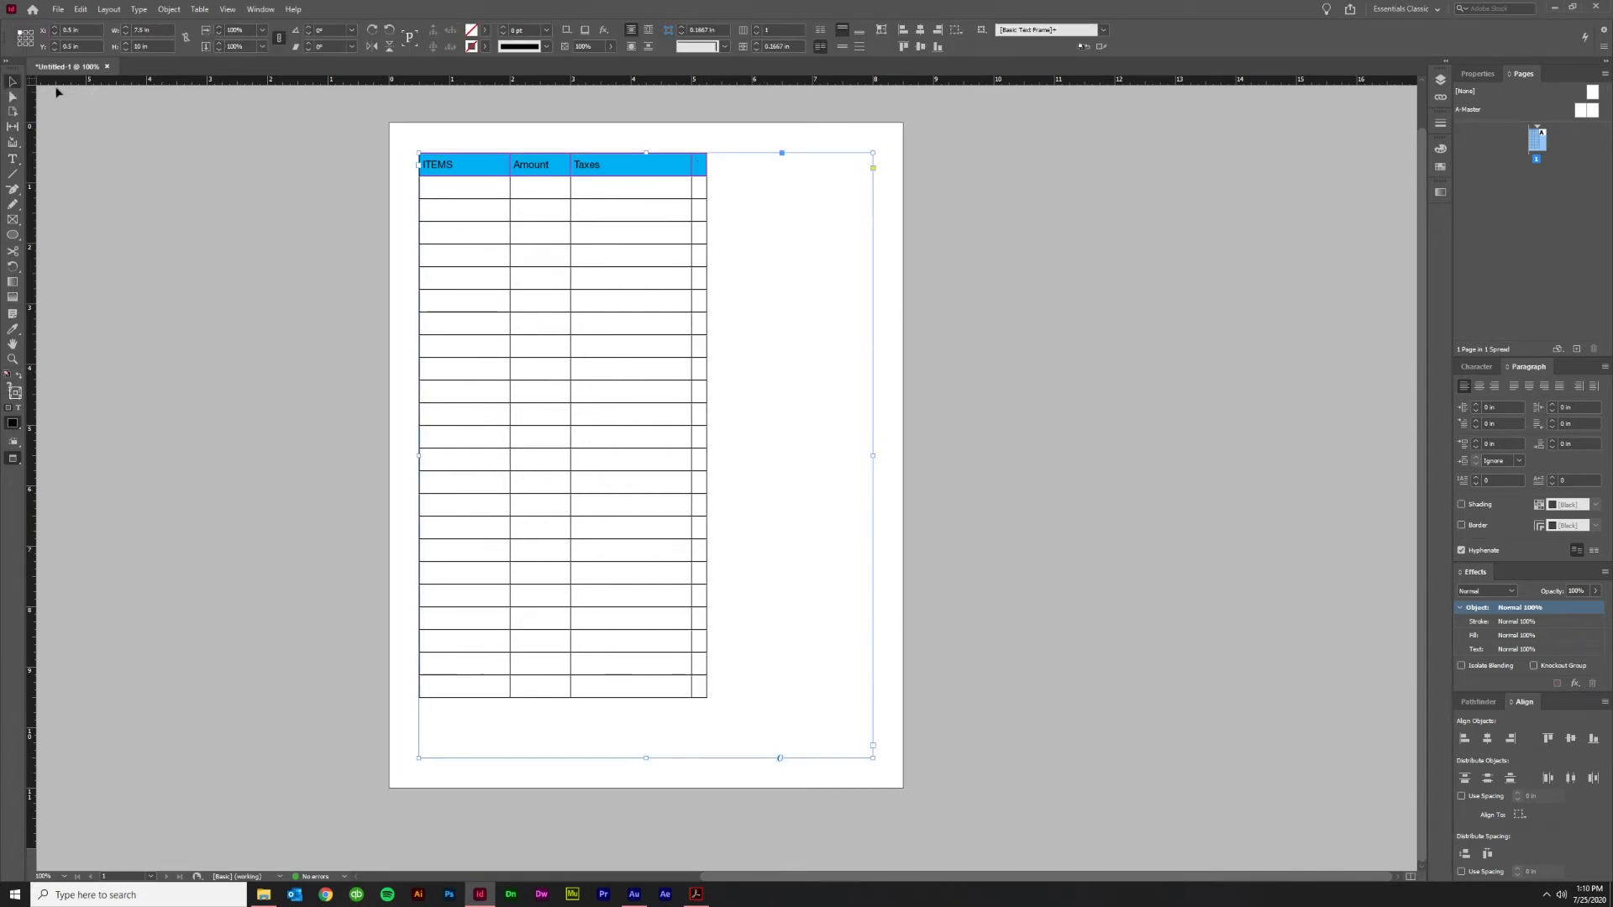
double_click(705, 182)
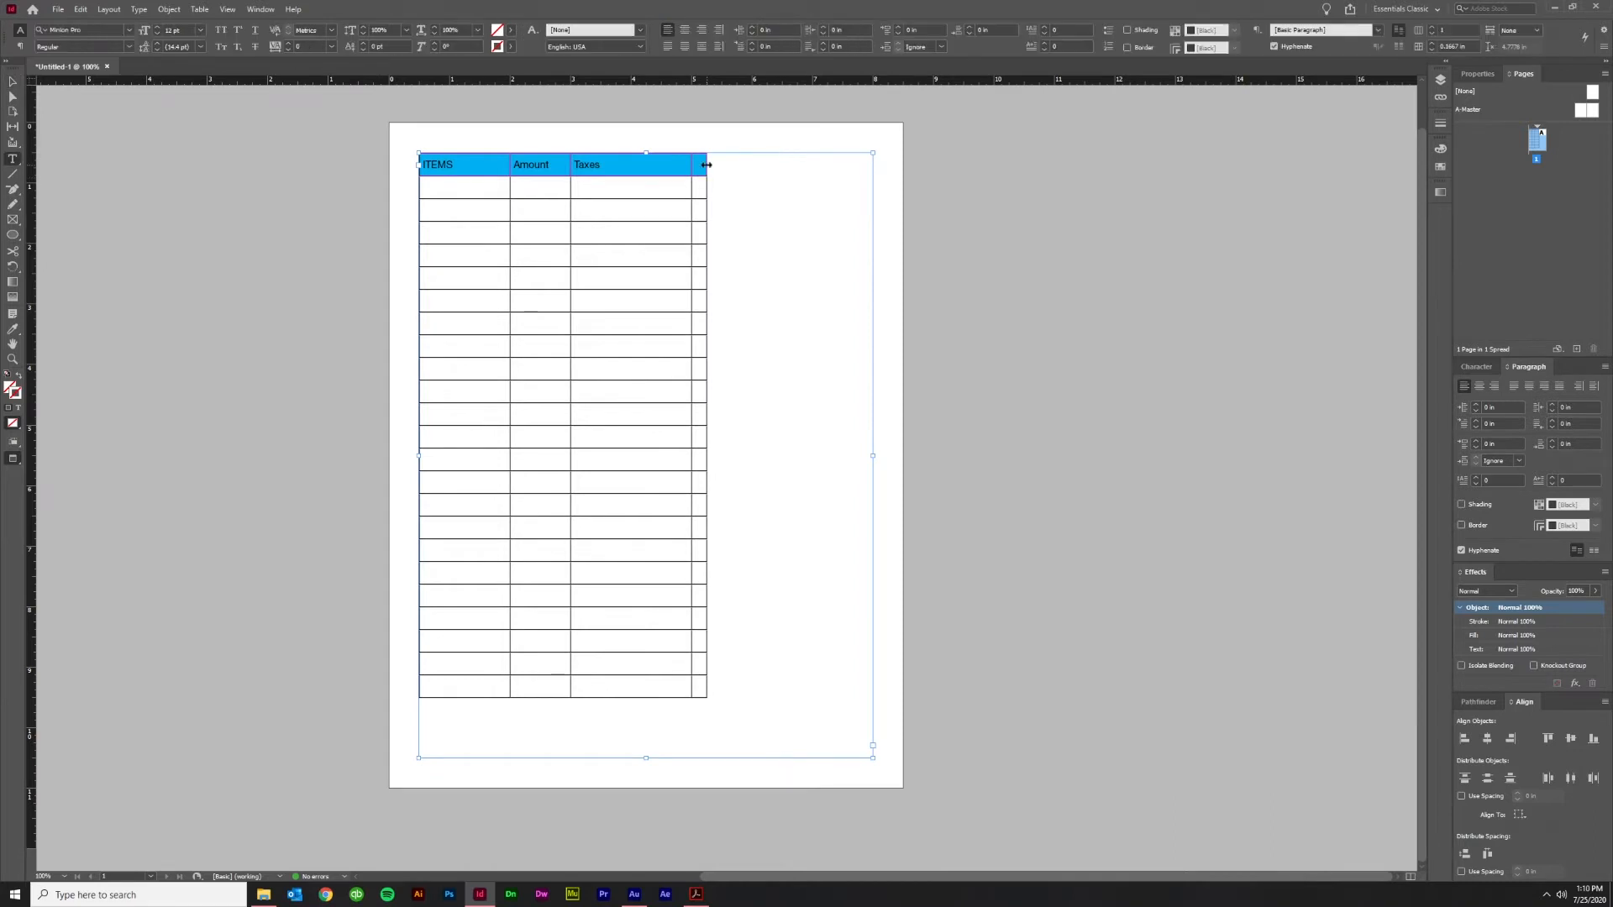
click(12, 81)
key(ctrl+shift+a)
Widen the narrow last column out to the text frame's edge, and widen the Taxes column to about 4.5 in
click(720, 192)
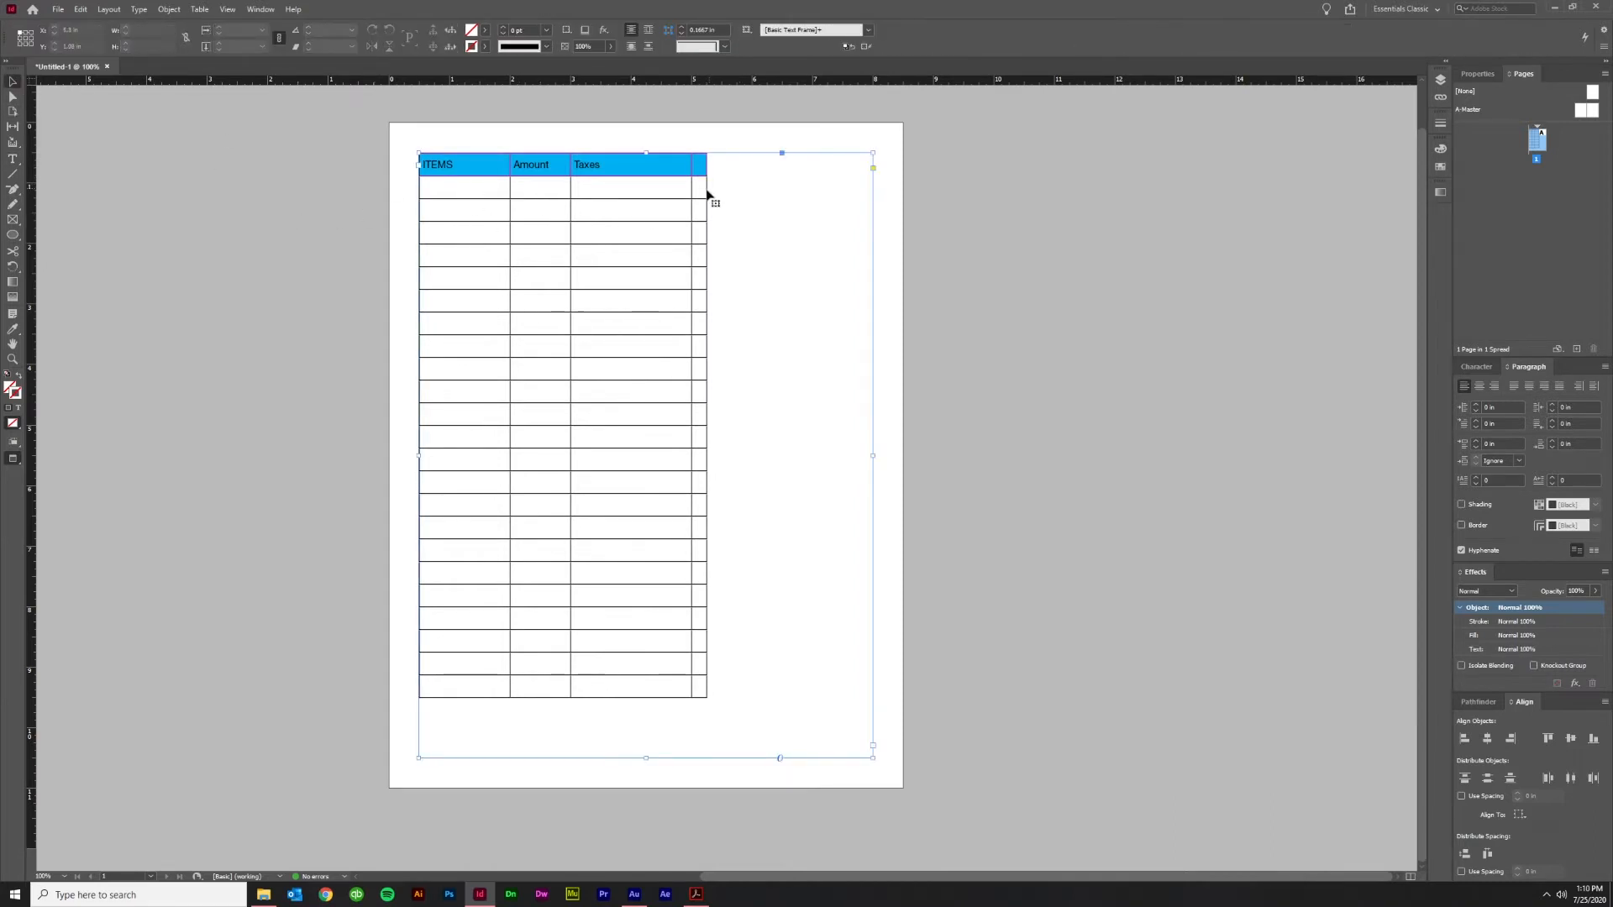
double_click(710, 194)
drag(705, 183, 874, 184)
drag(691, 188, 843, 188)
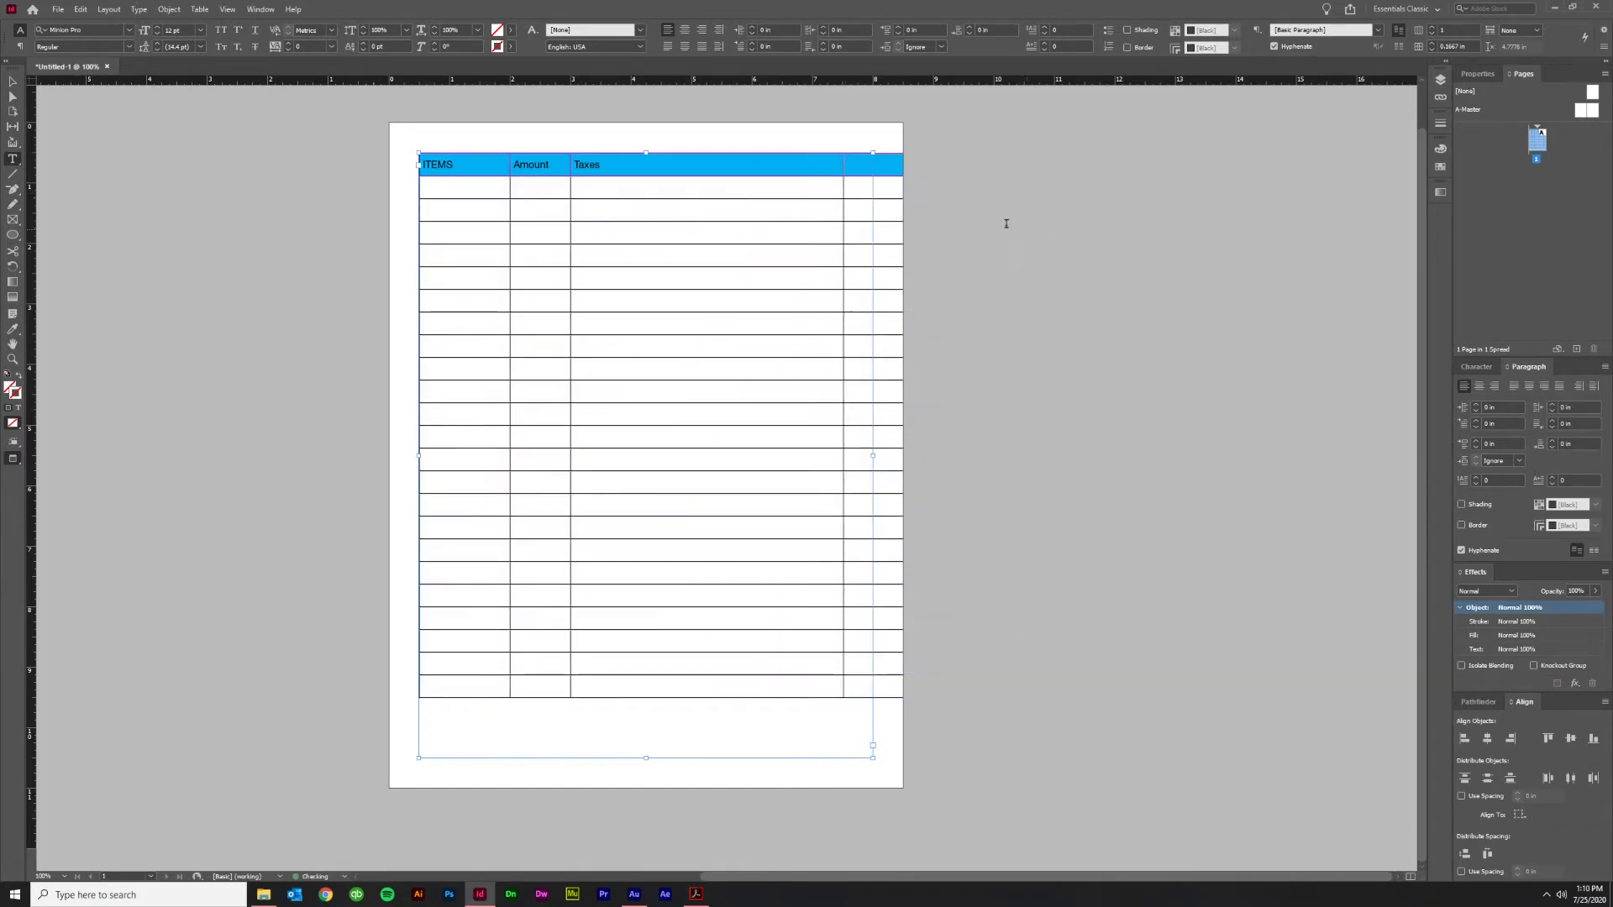
Switch the document to Normal screen mode
click(227, 9)
mouse_move(296, 198)
click(473, 199)
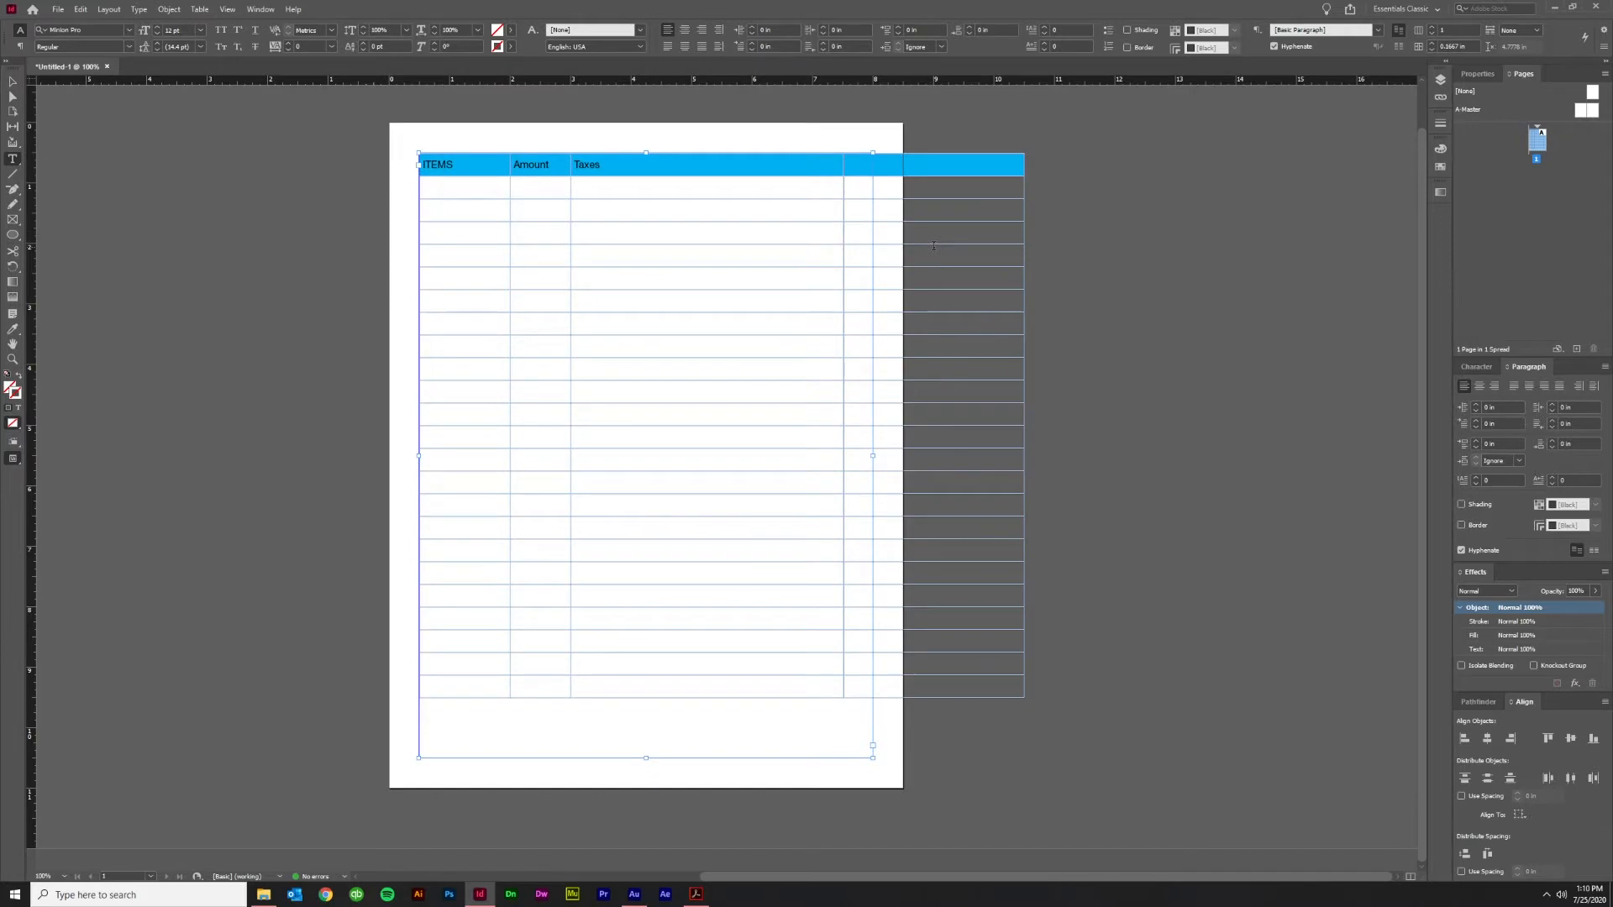
Narrow the last column so the table ends at the frame's edge, and try widening the Amount and ITEMS columns
drag(1024, 245, 873, 256)
drag(570, 258, 718, 258)
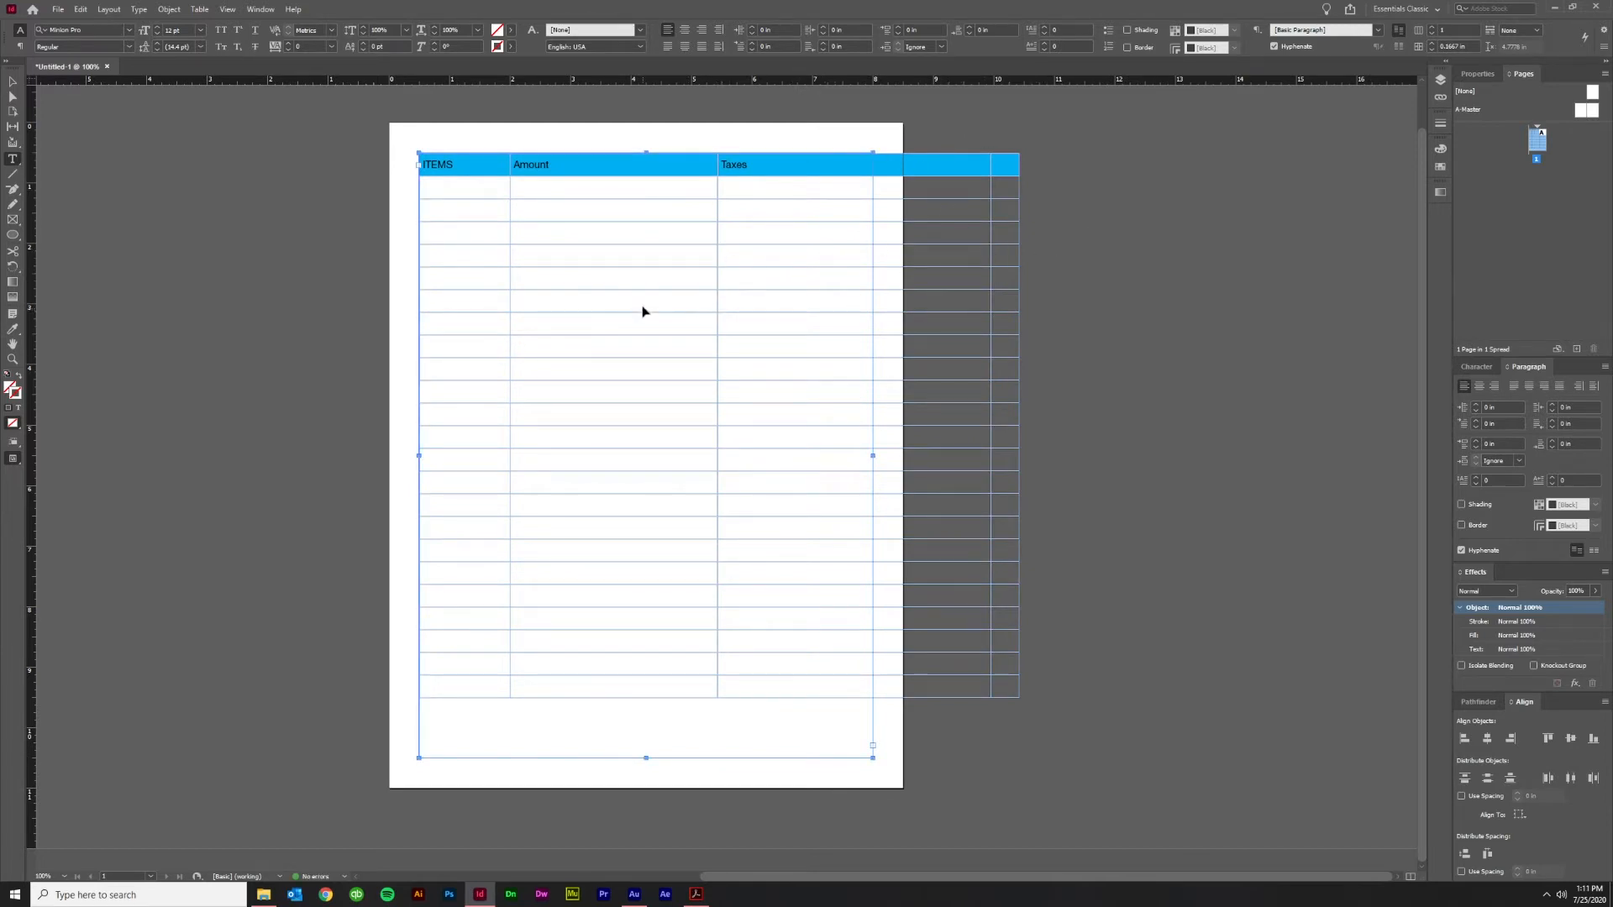
key(ctrl+z)
drag(509, 298, 542, 303)
key(ctrl+z)
Try making the table's fourth row about four times as tall, and undo the height change
drag(481, 244, 489, 311)
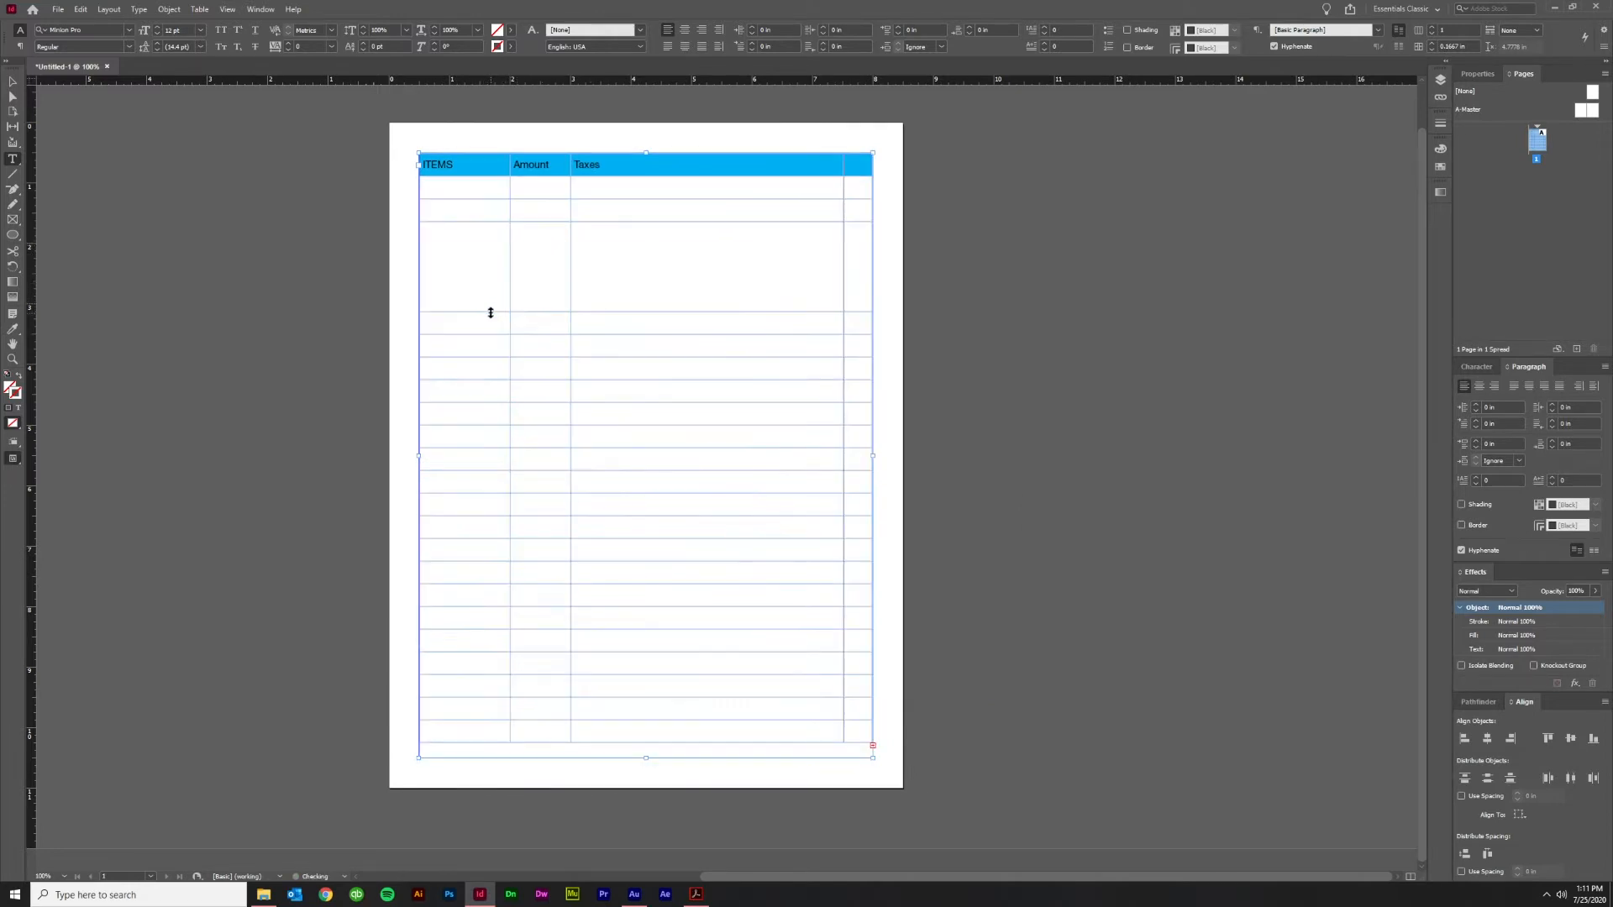
key(ctrl+minus)
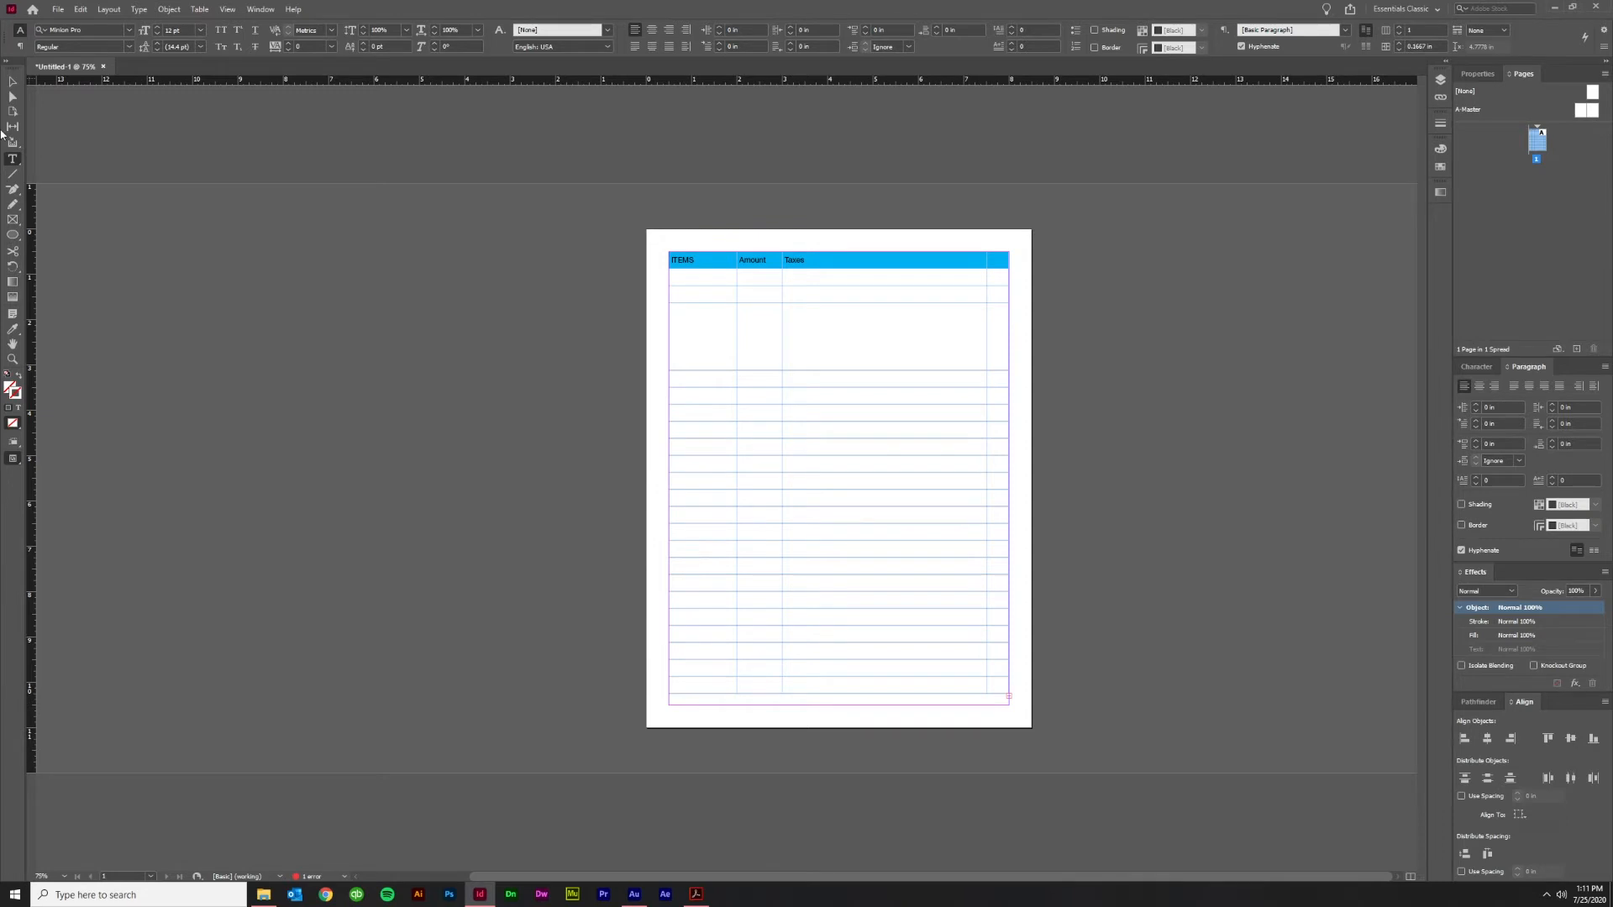
key(ctrl+=)
scroll(992, 519, down, 1)
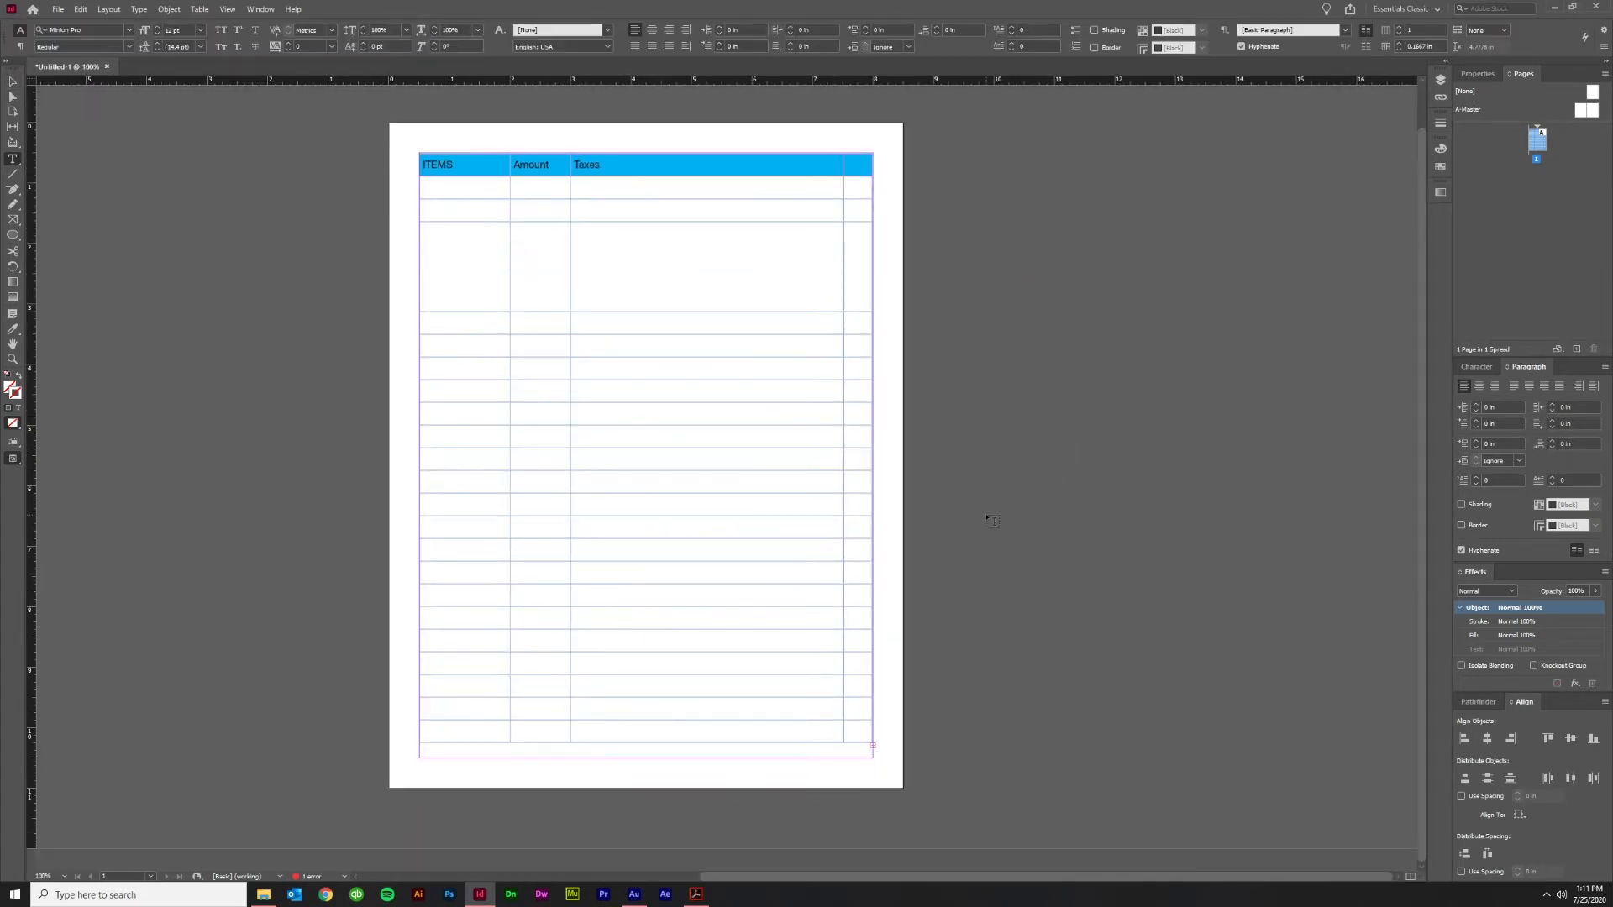
click(414, 270)
click(416, 290)
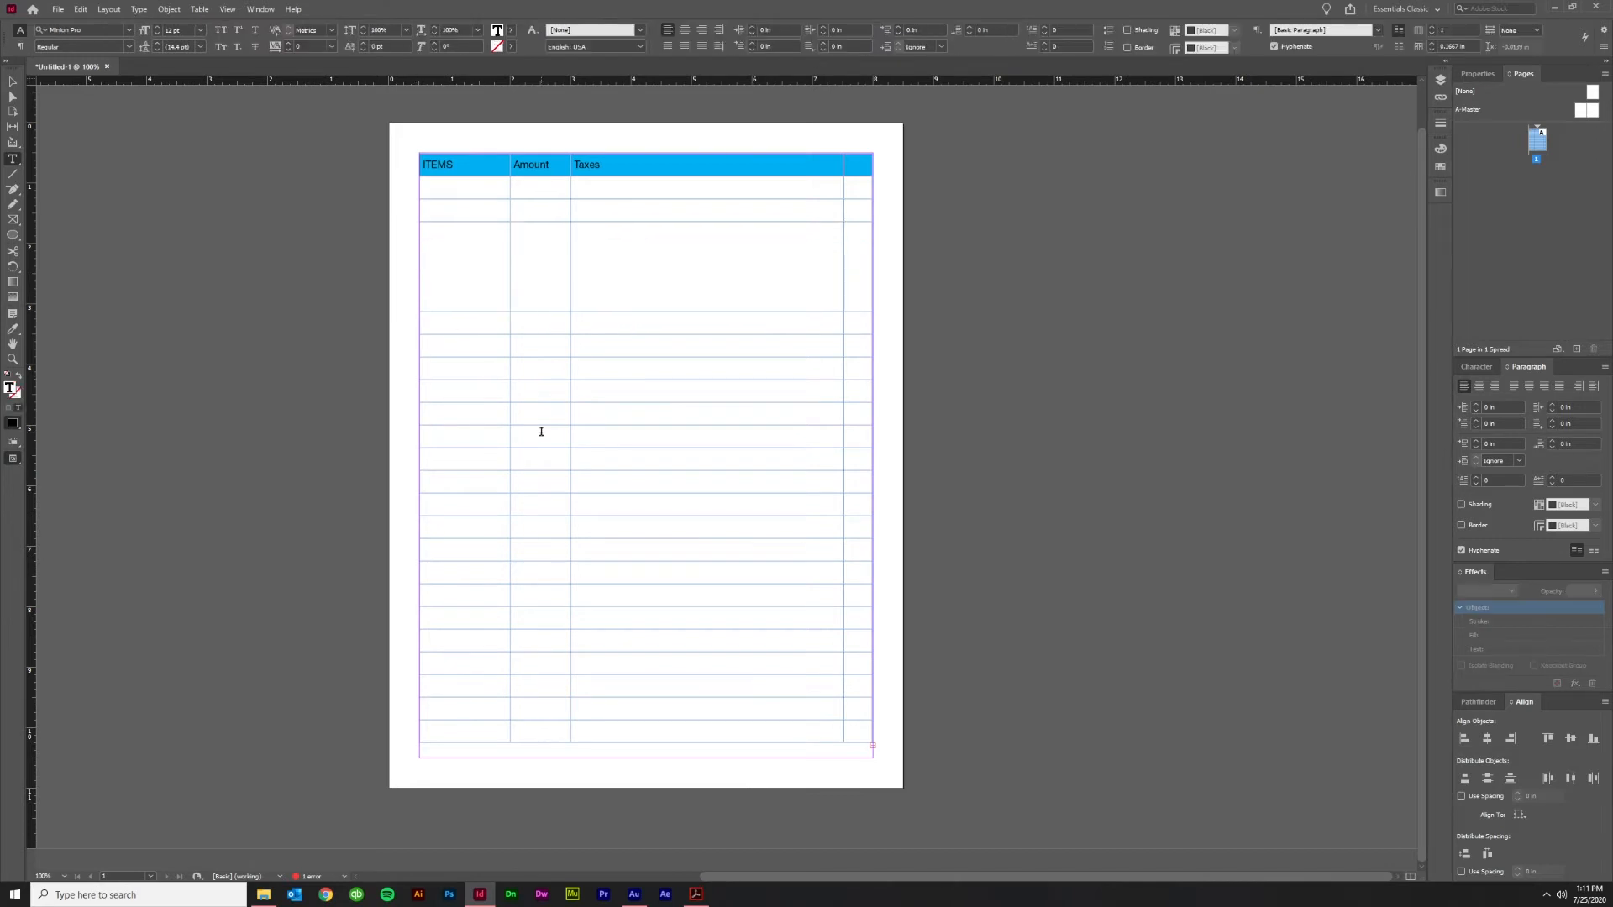
key(ctrl+z)
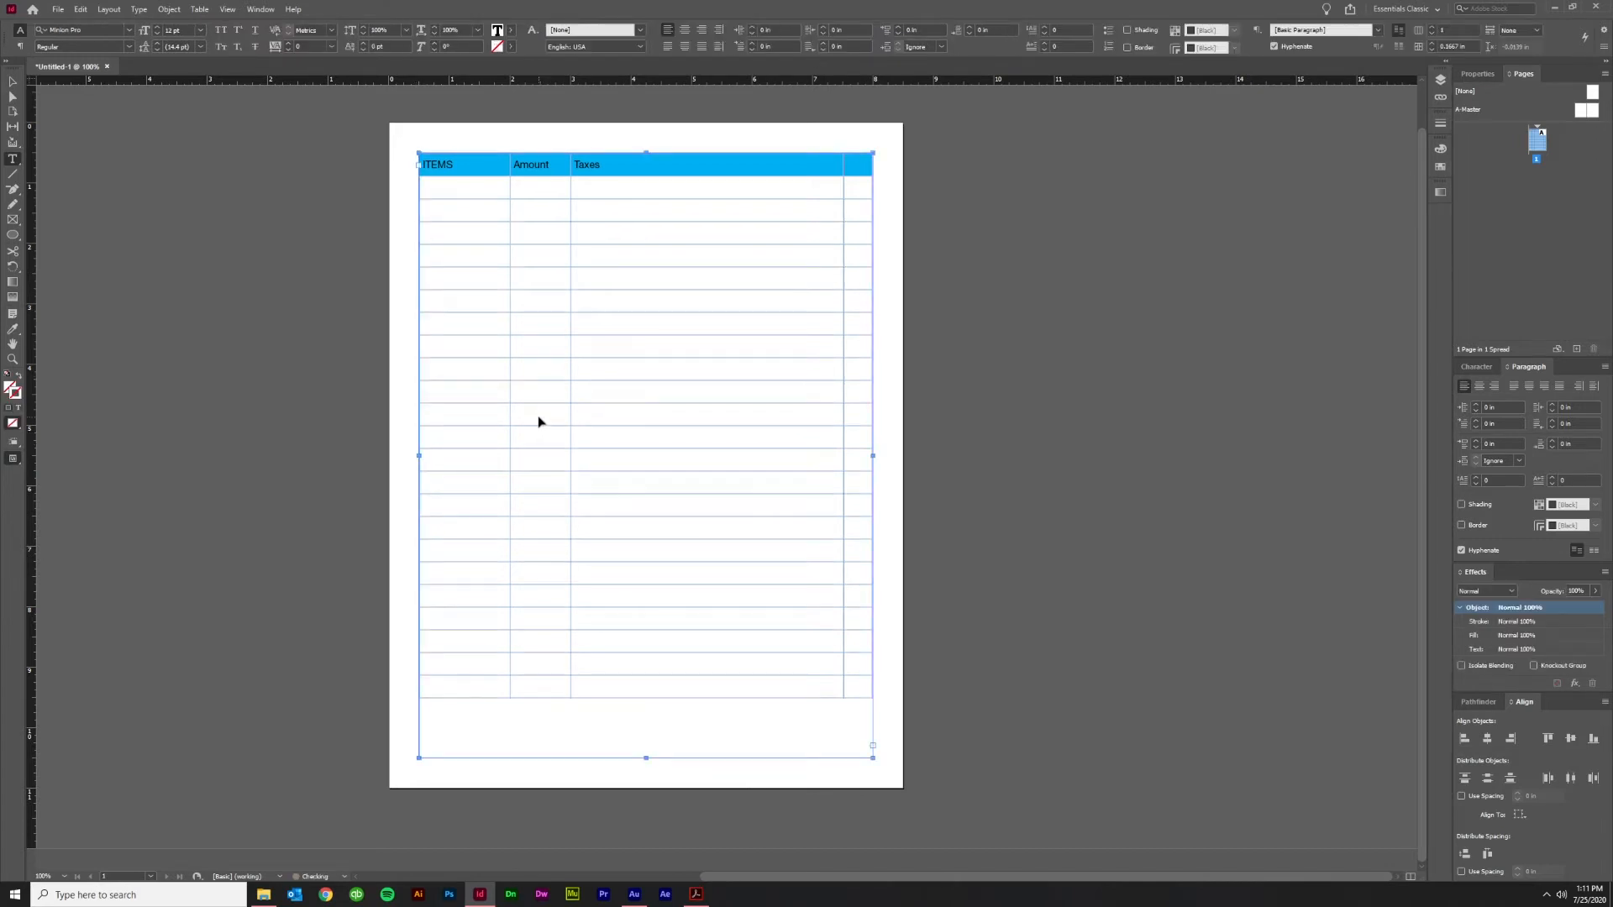
Undo the column width changes and the deletion of the fourth column, and clear the column selection
click(573, 360)
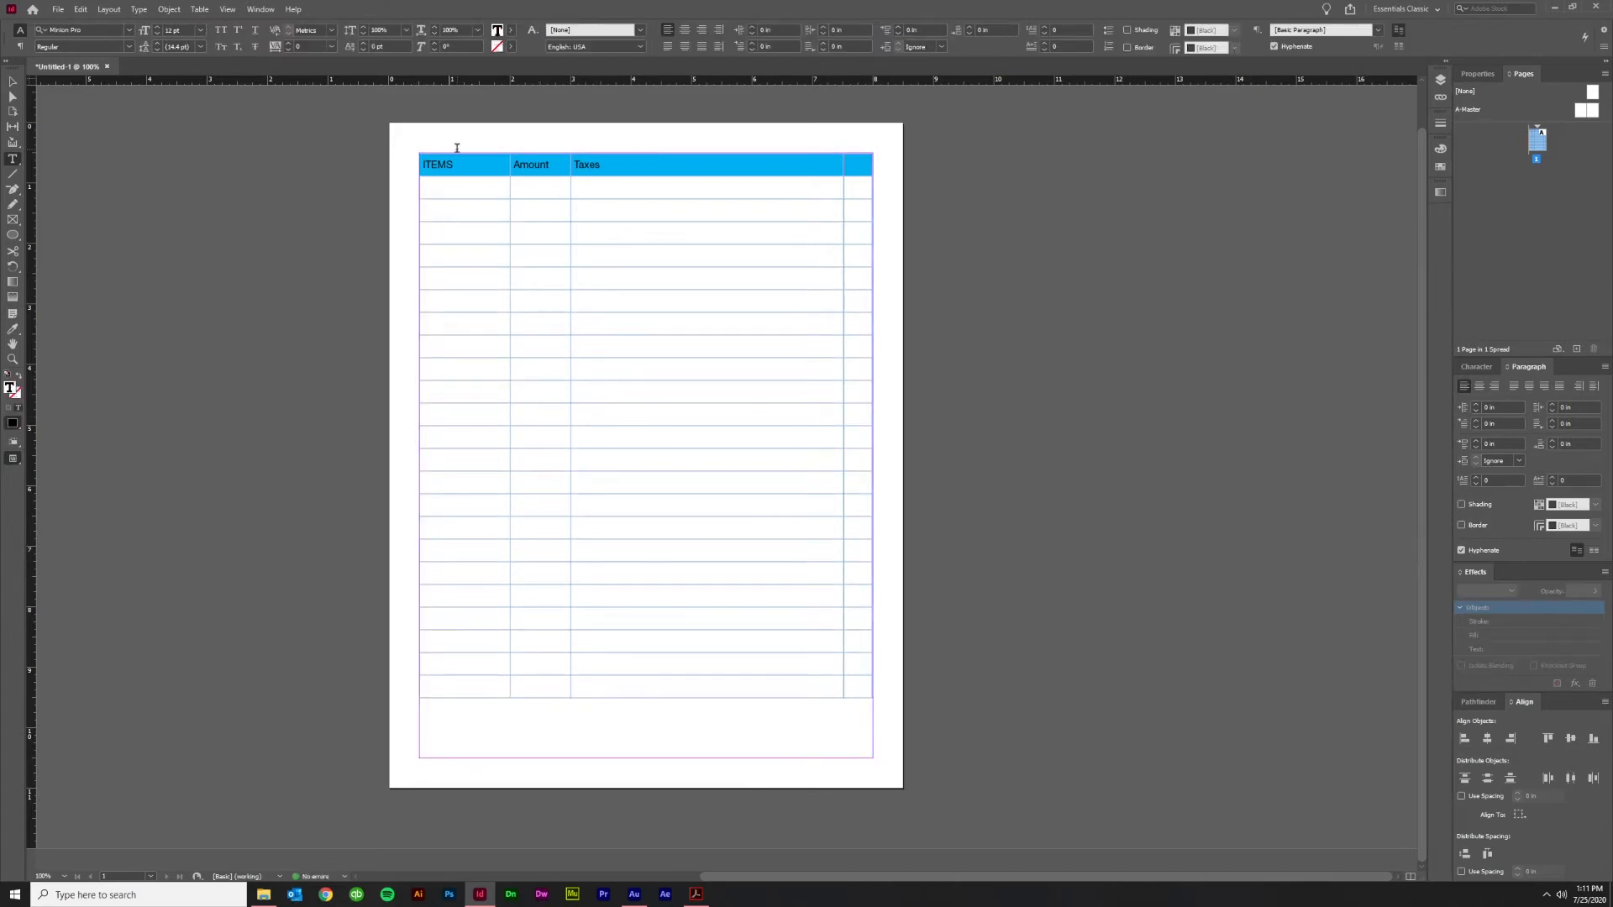
click(655, 149)
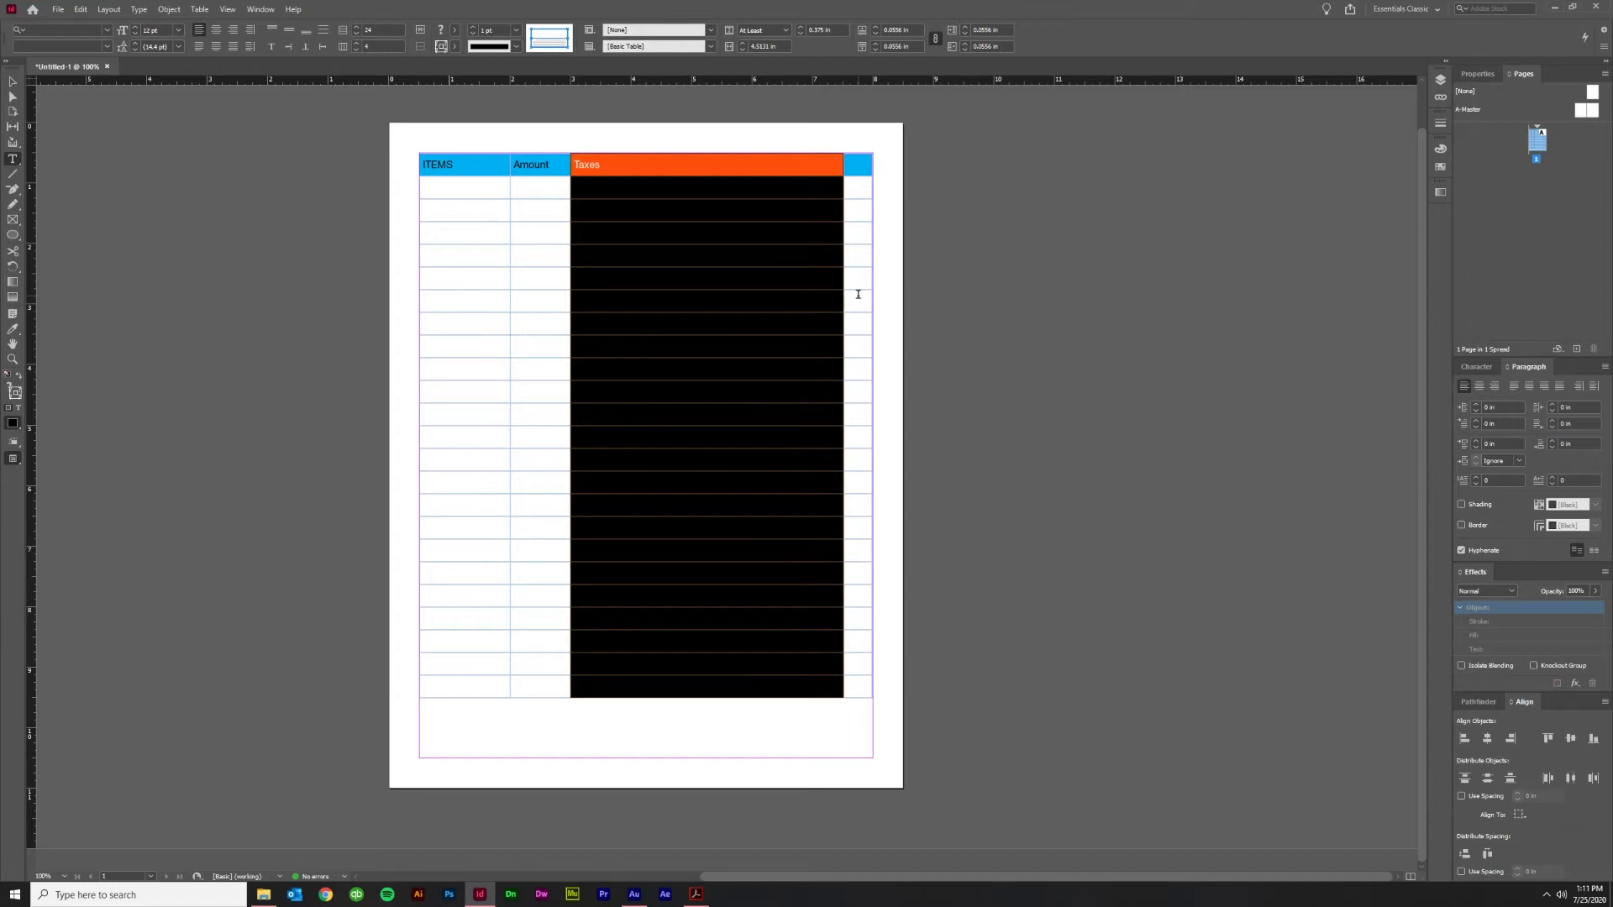
key(ctrl+z)
key(ctrl+z)
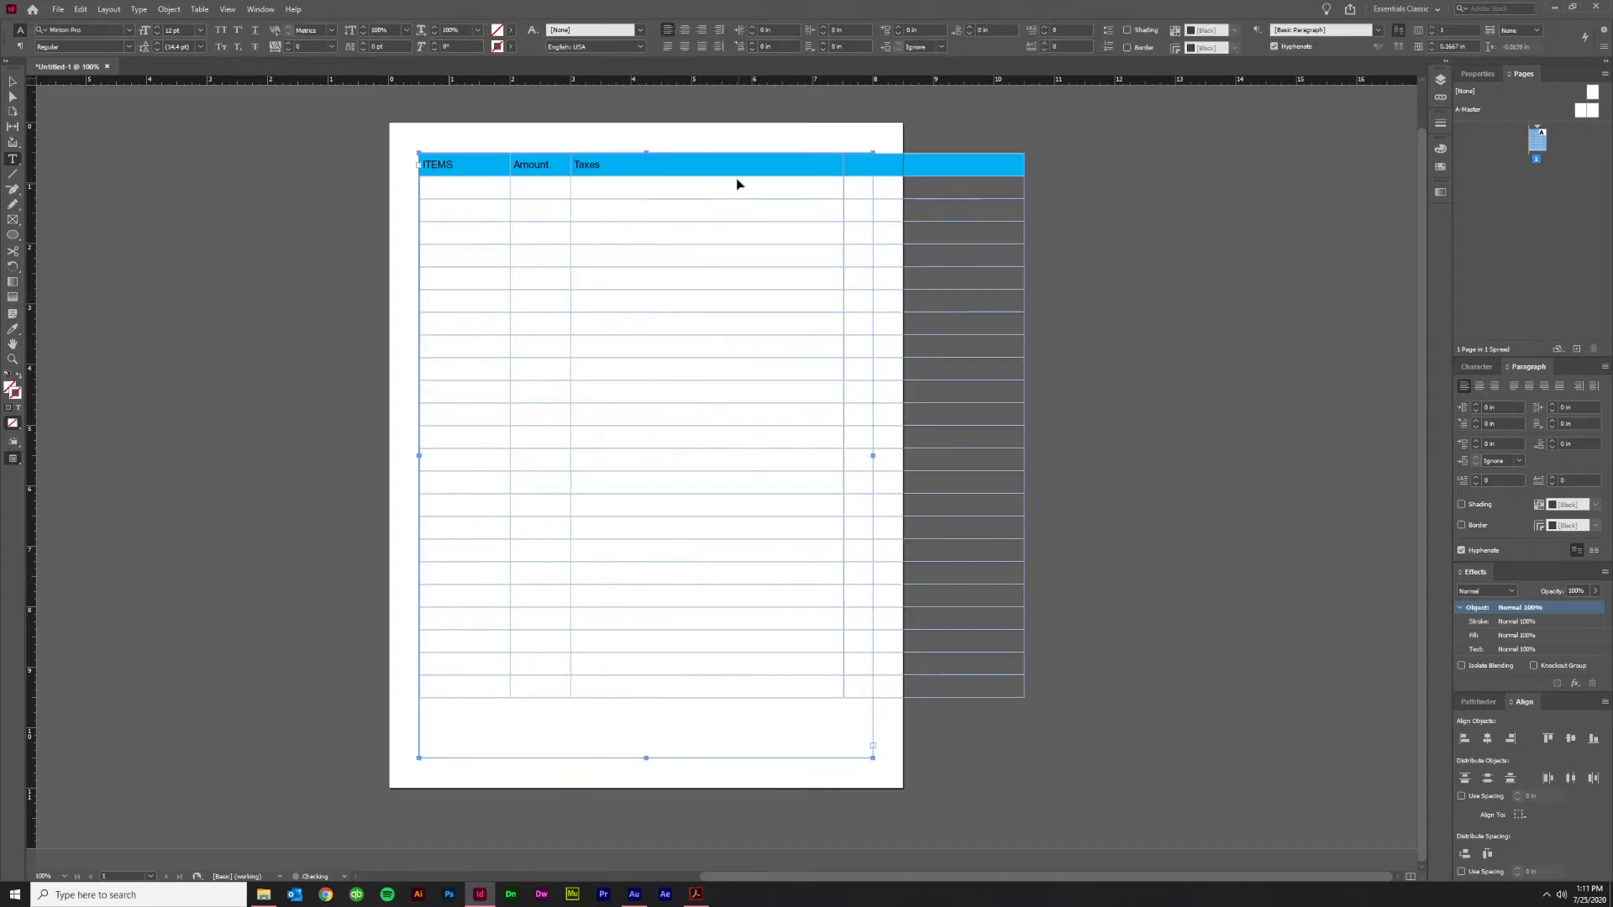
key(ctrl+z)
key(ctrl+z)
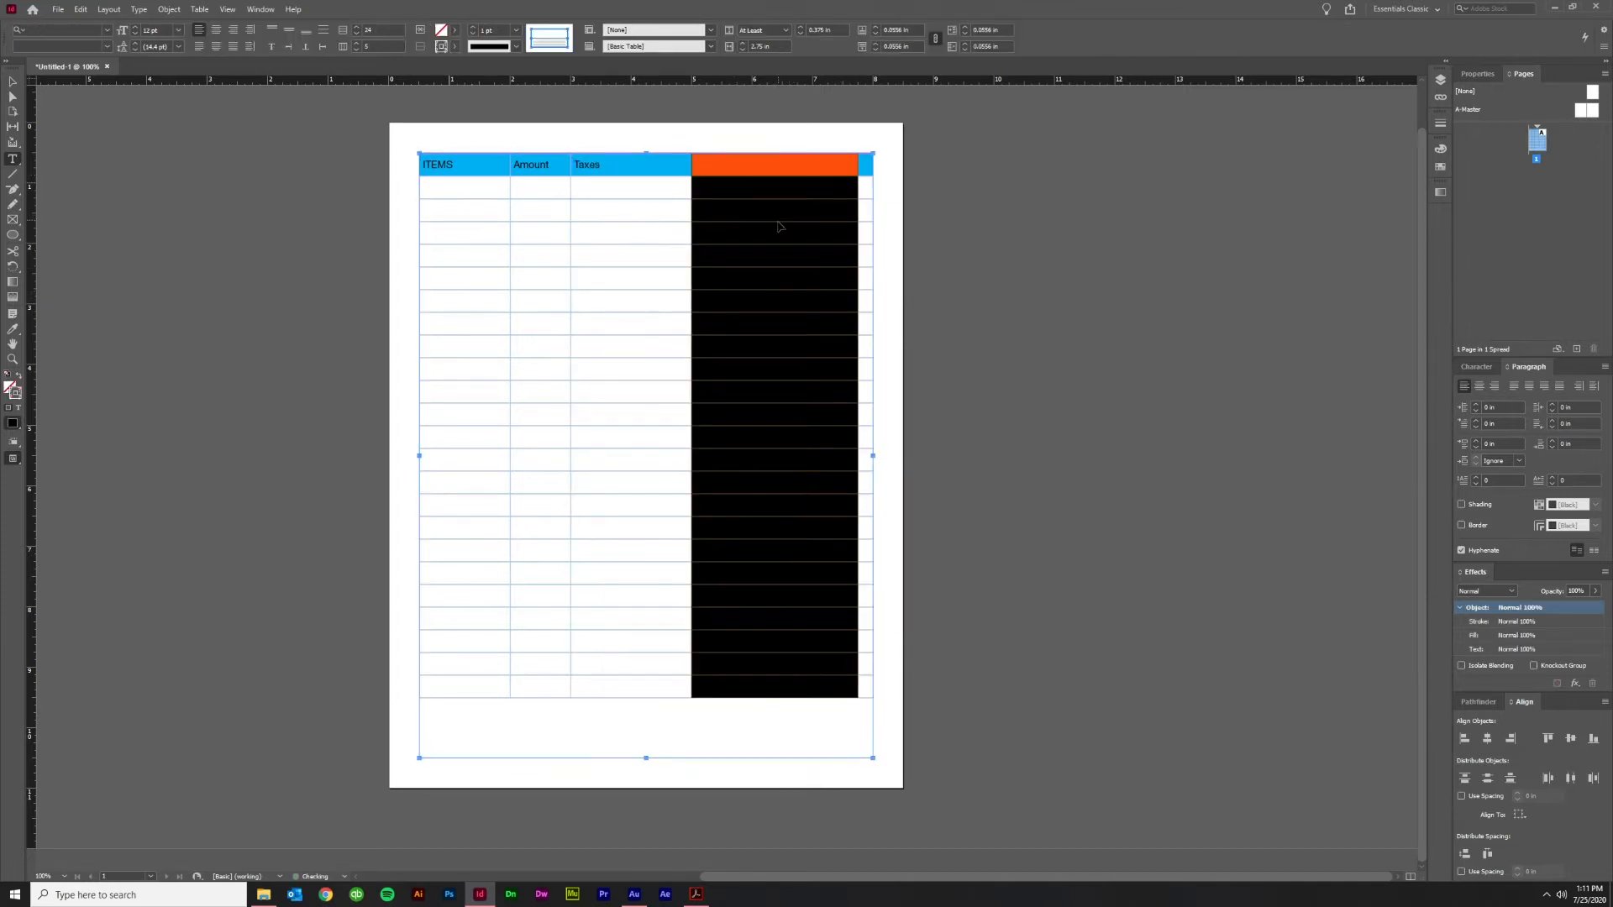
click(743, 252)
Set the text colour of the whole heading row to white with CMYK values of 0, 0, 0, 0, and deselect the table
click(10, 83)
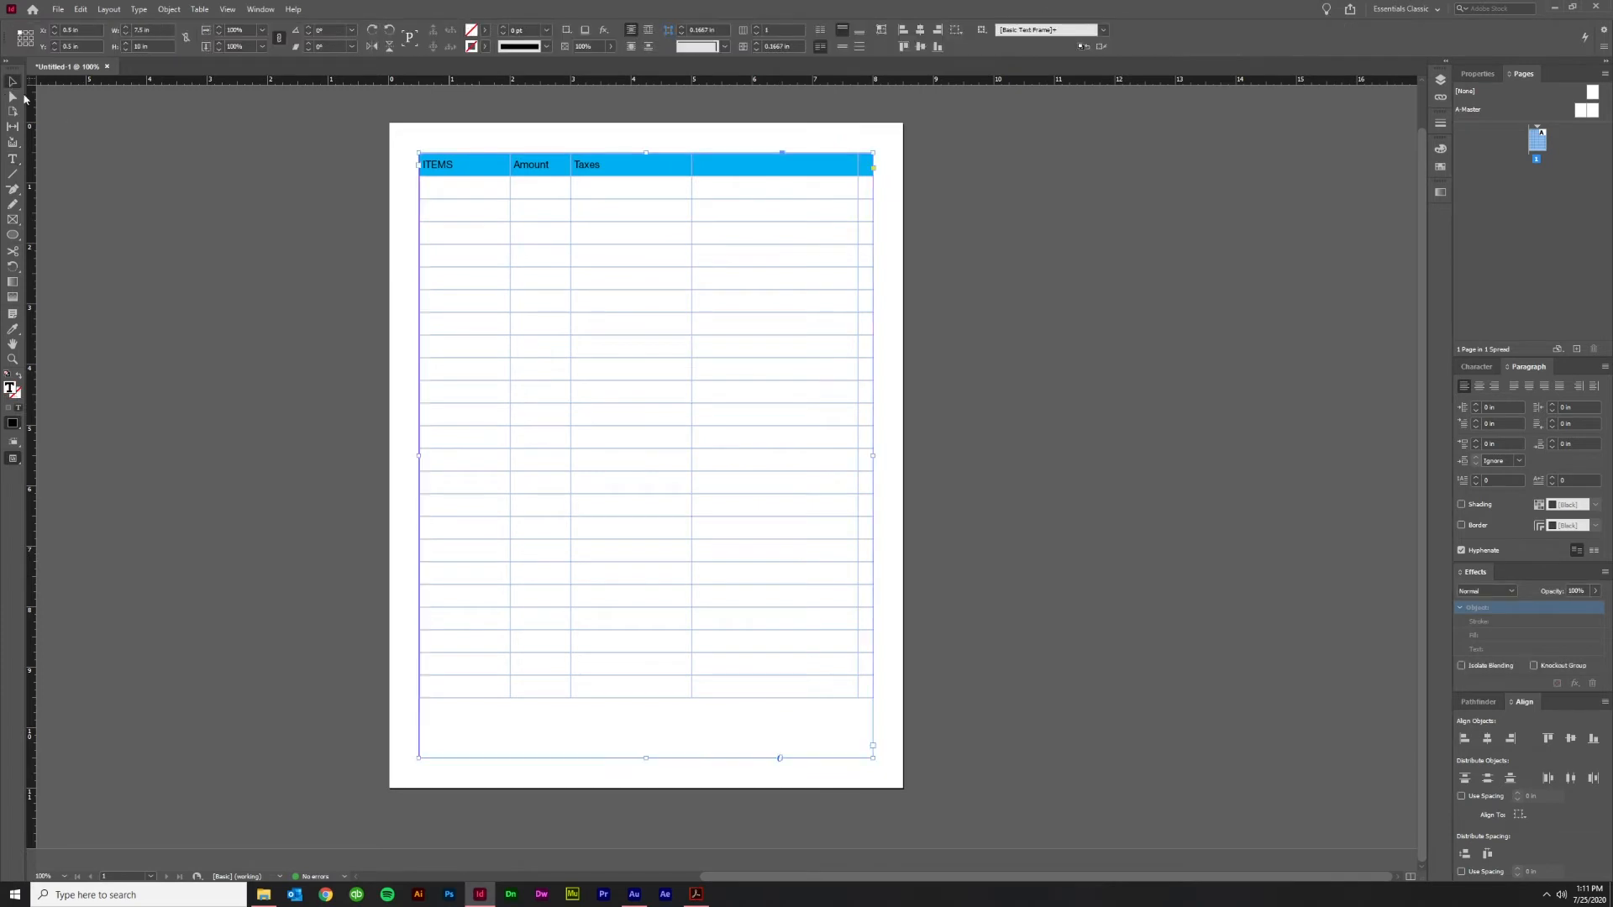
triple_click(440, 164)
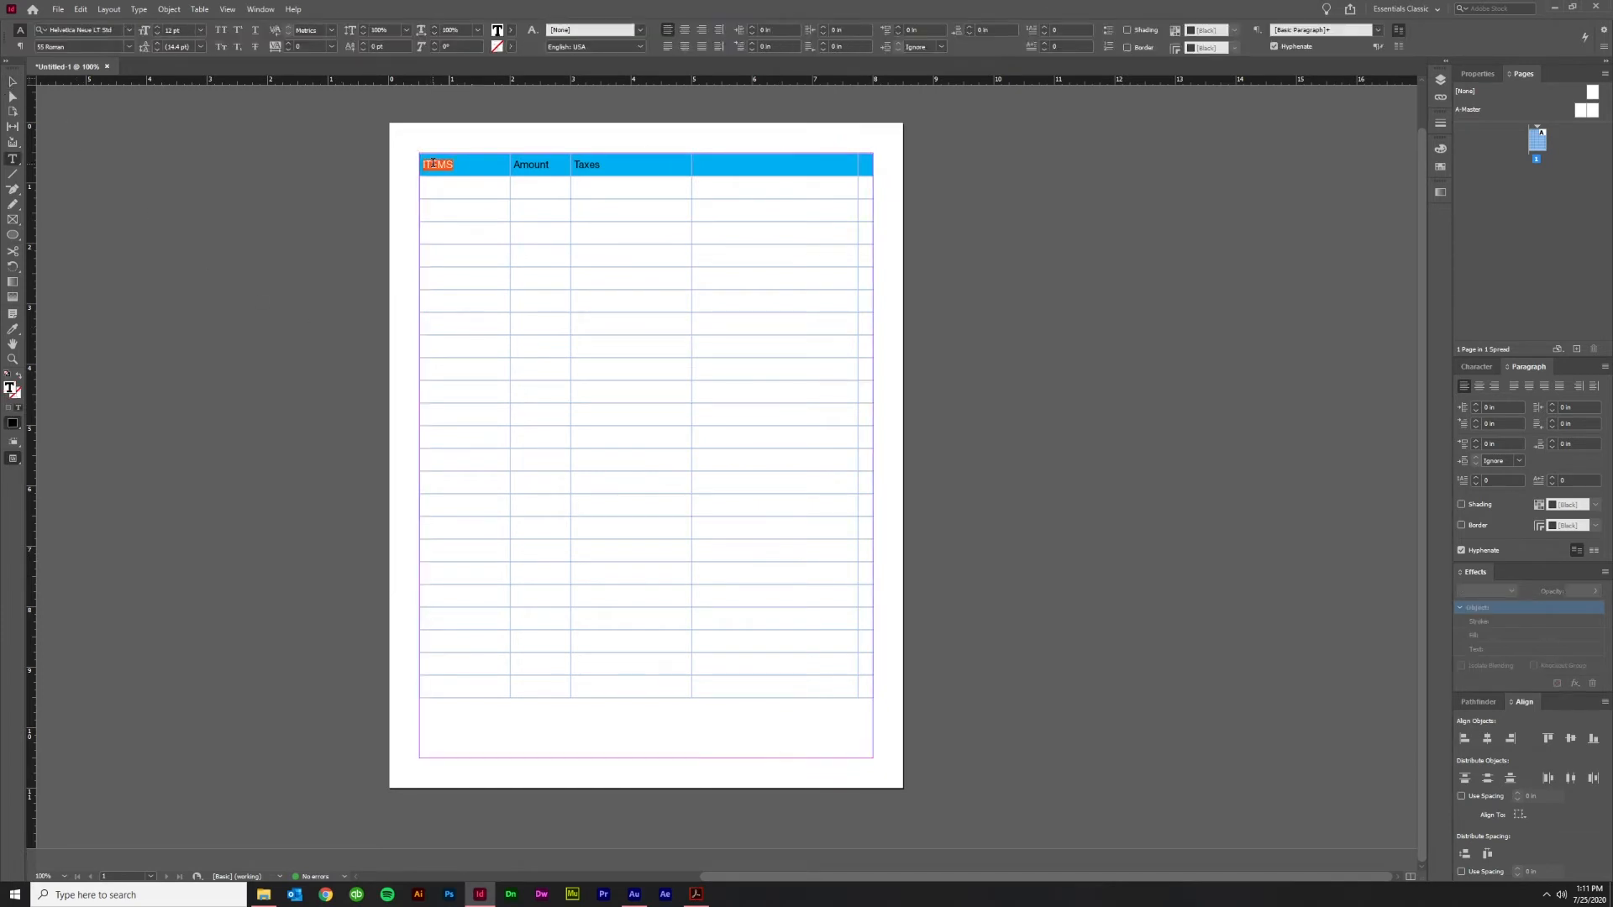
click(453, 165)
click(419, 166)
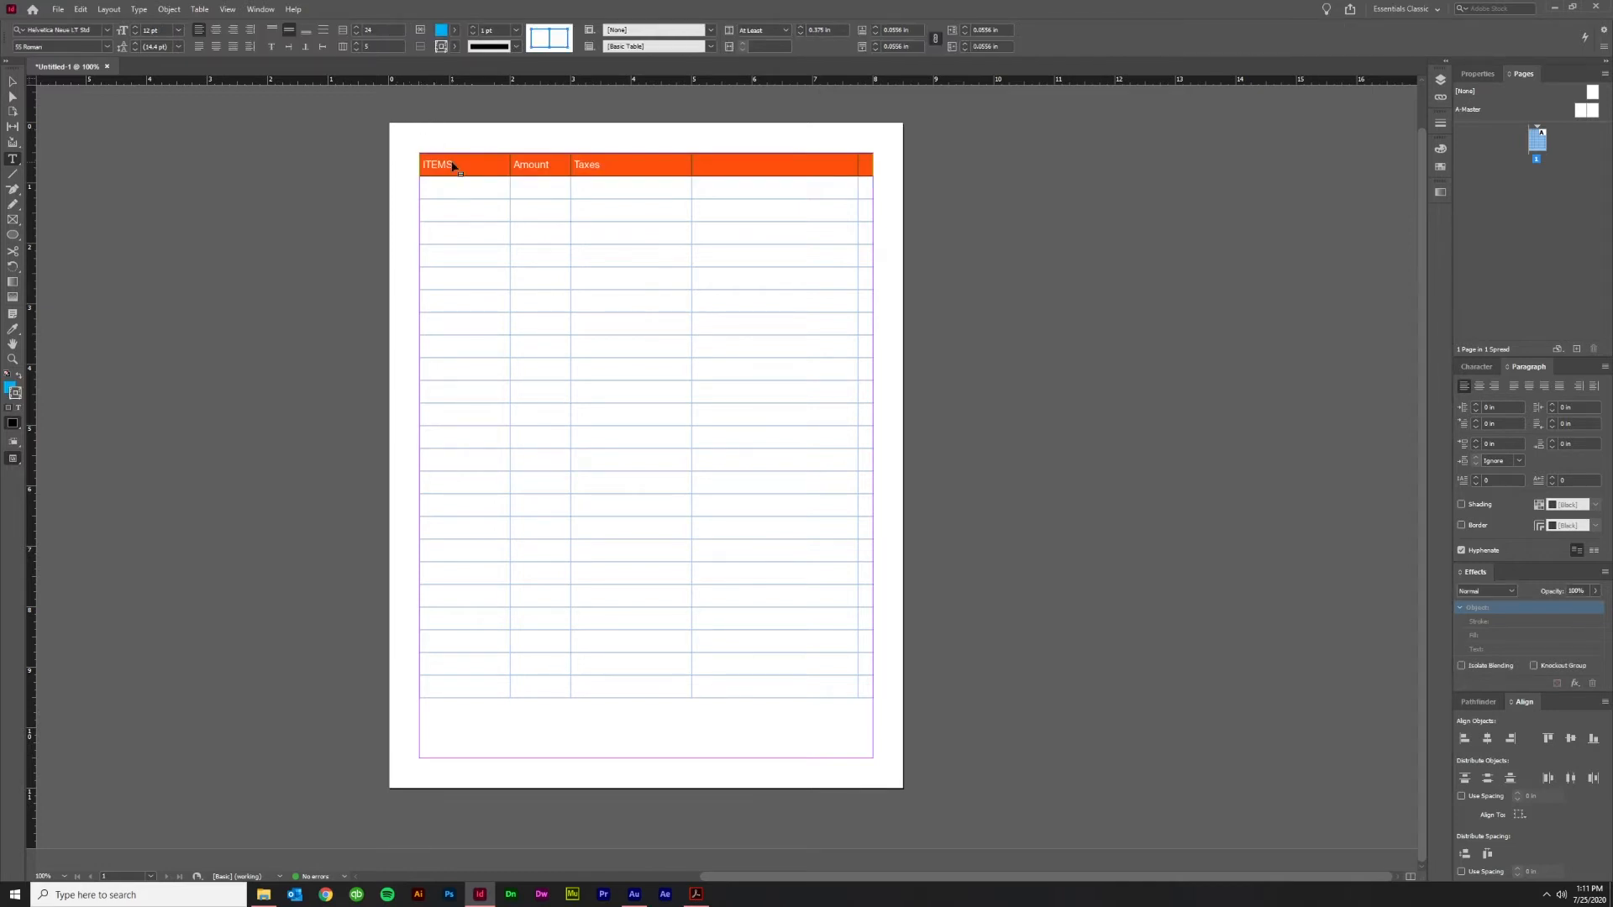
click(1441, 151)
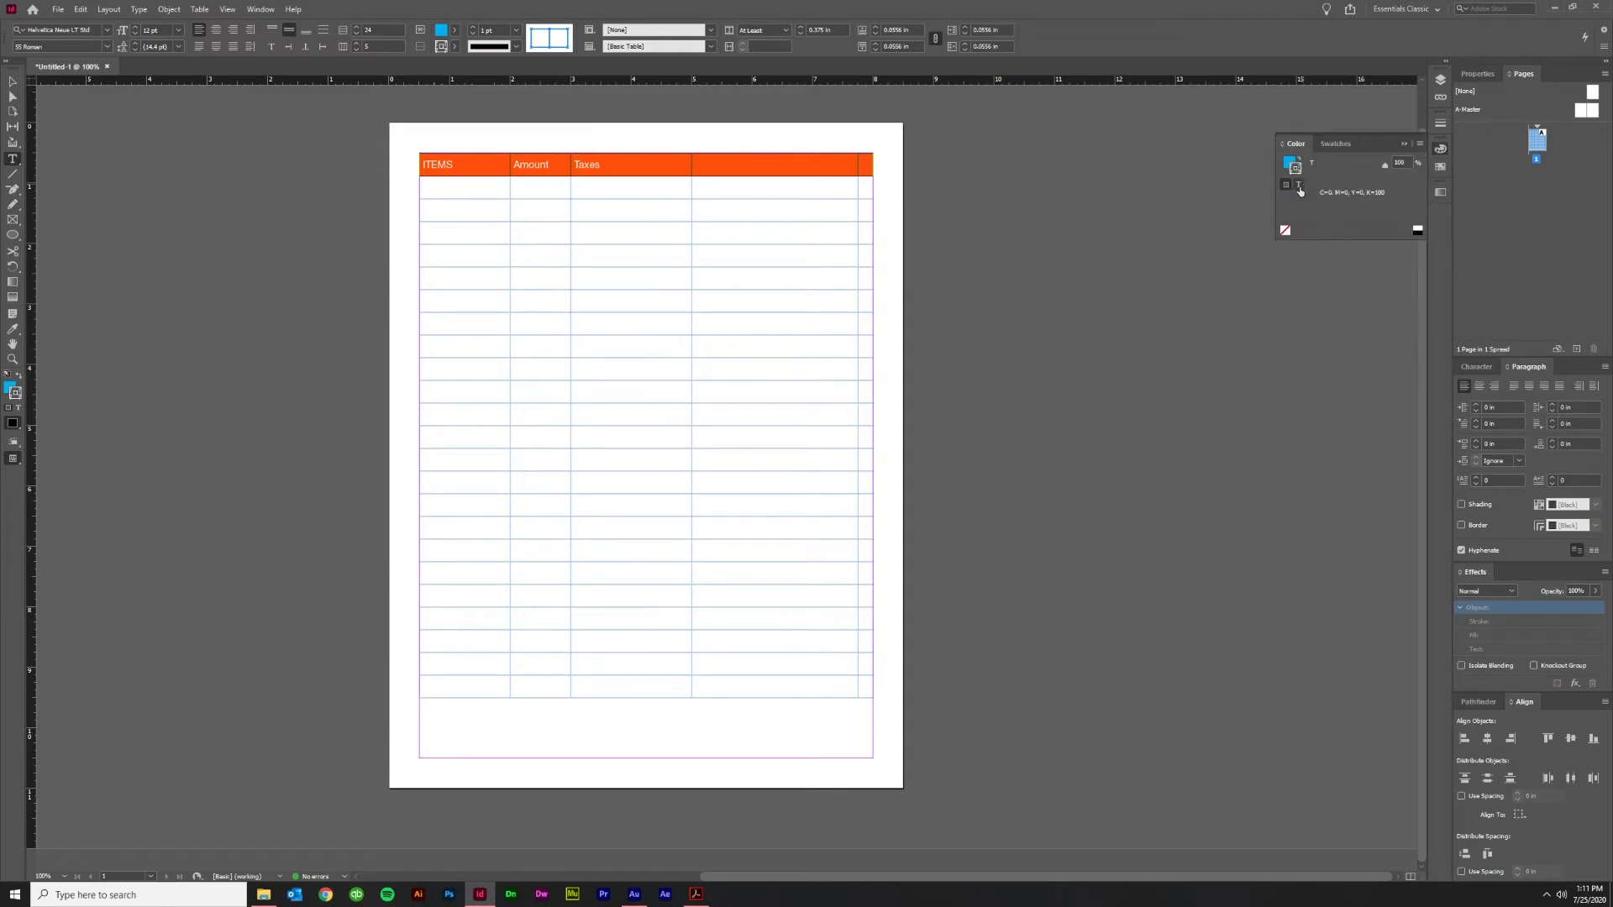
click(1301, 188)
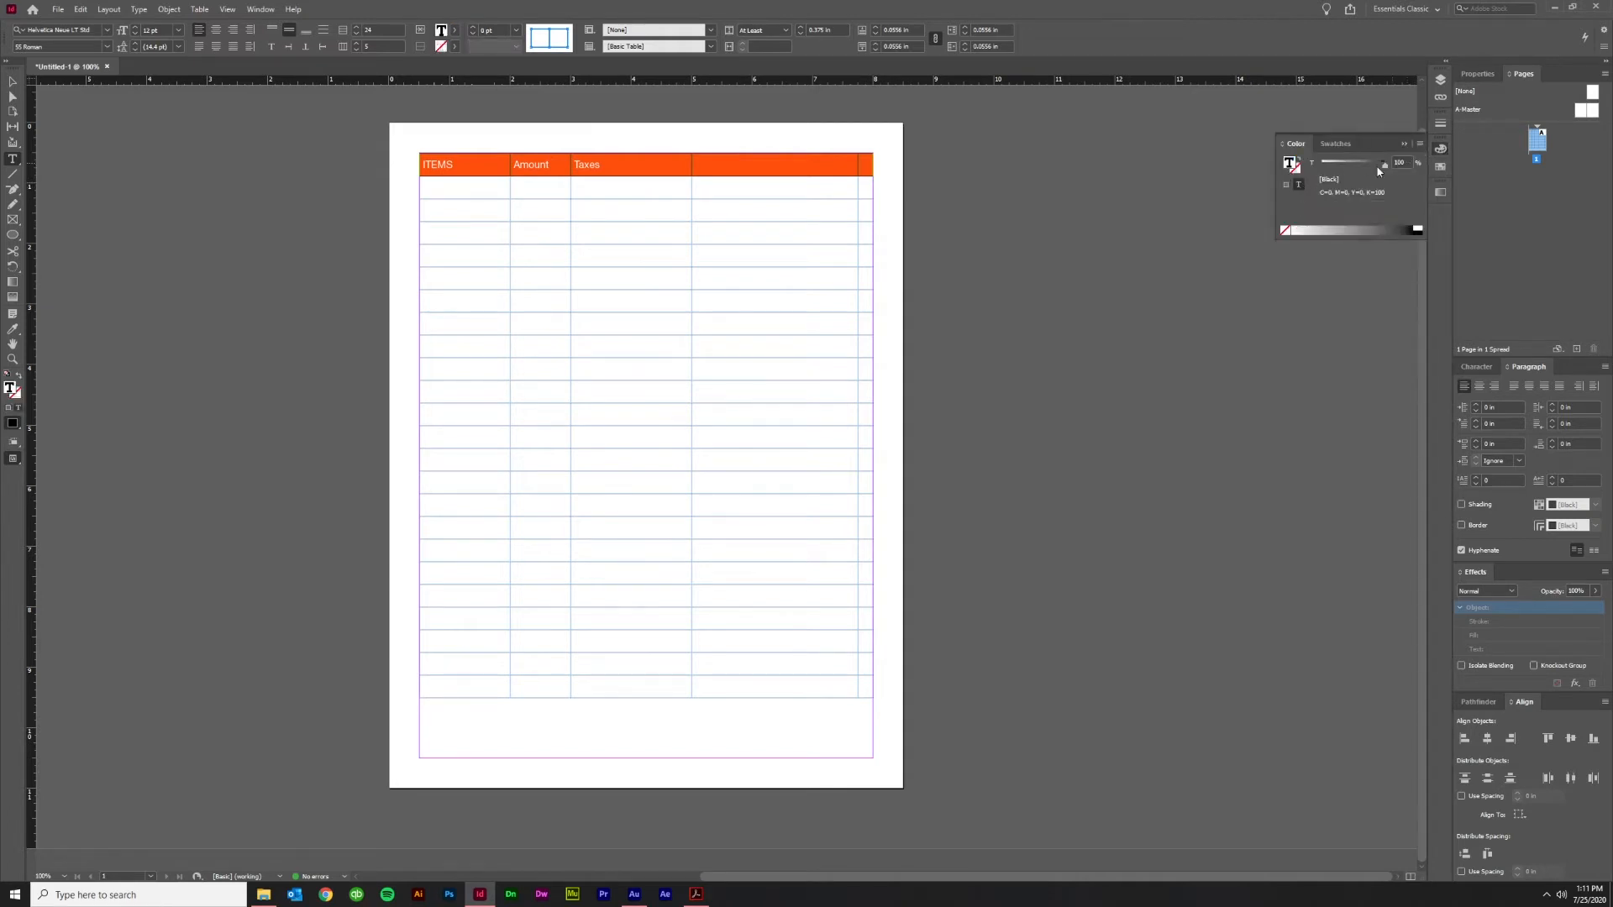
click(1418, 147)
click(1449, 181)
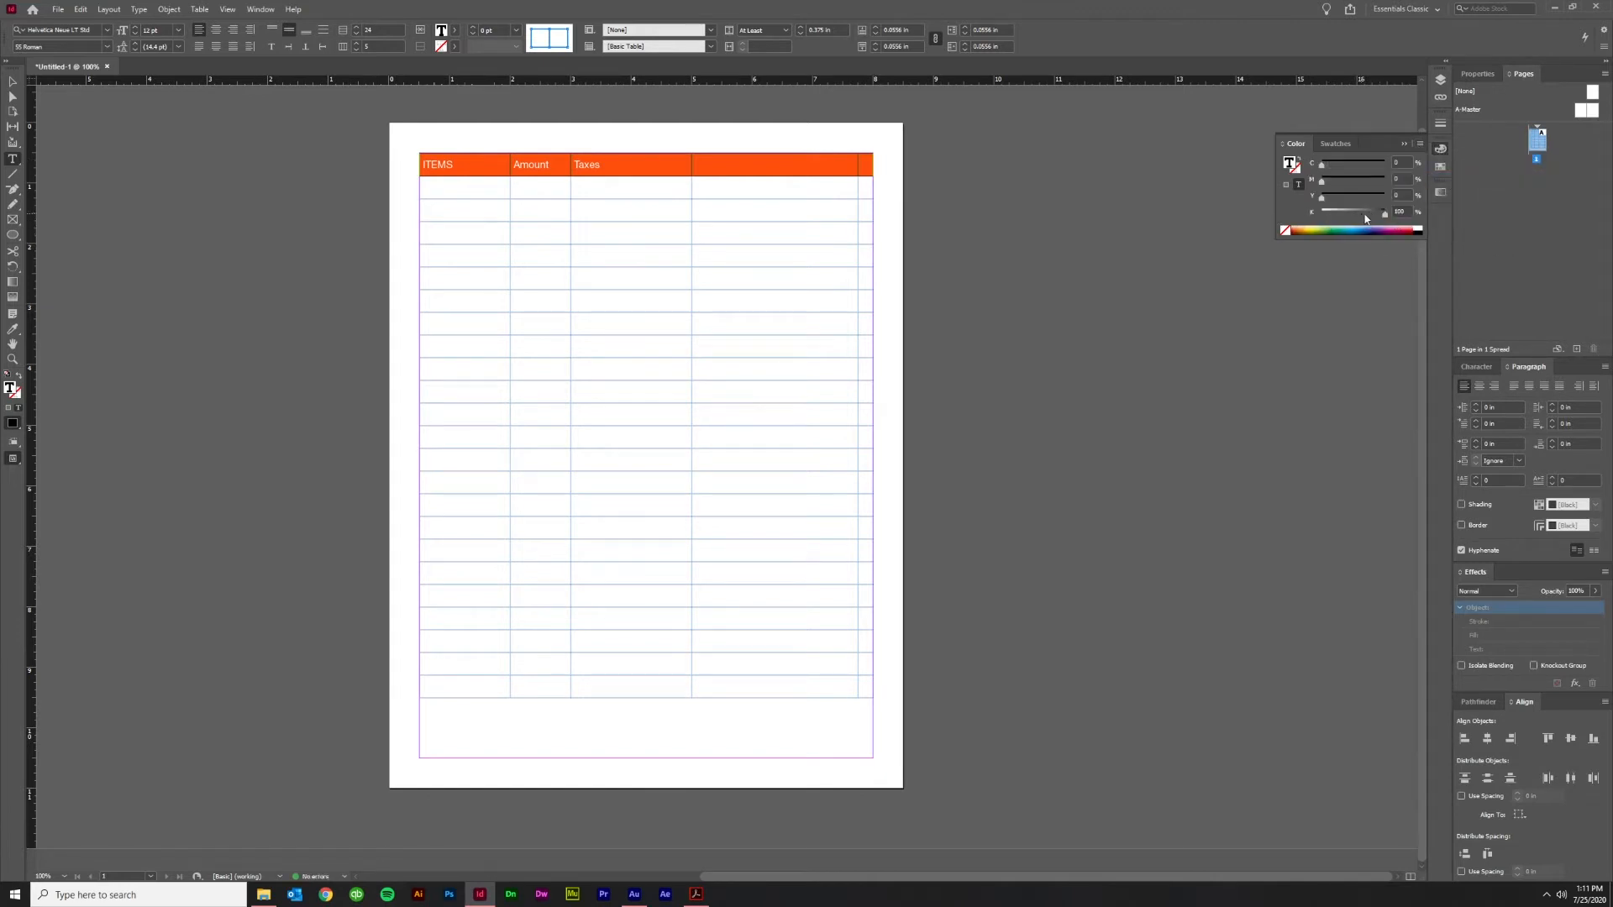
drag(1384, 214, 1288, 224)
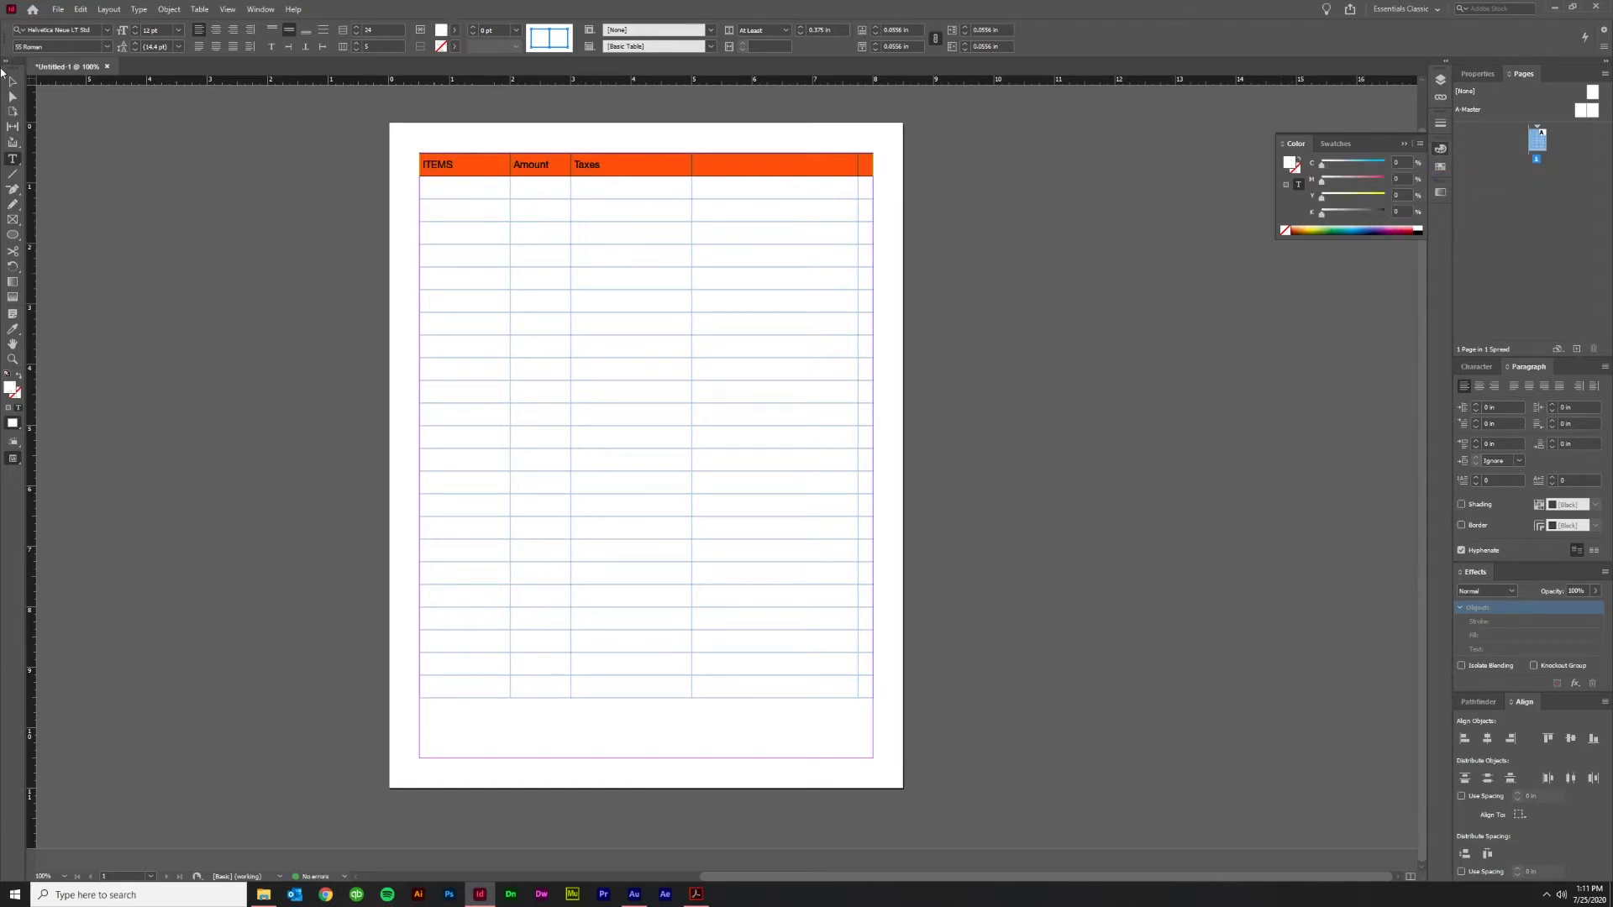
click(13, 82)
click(158, 202)
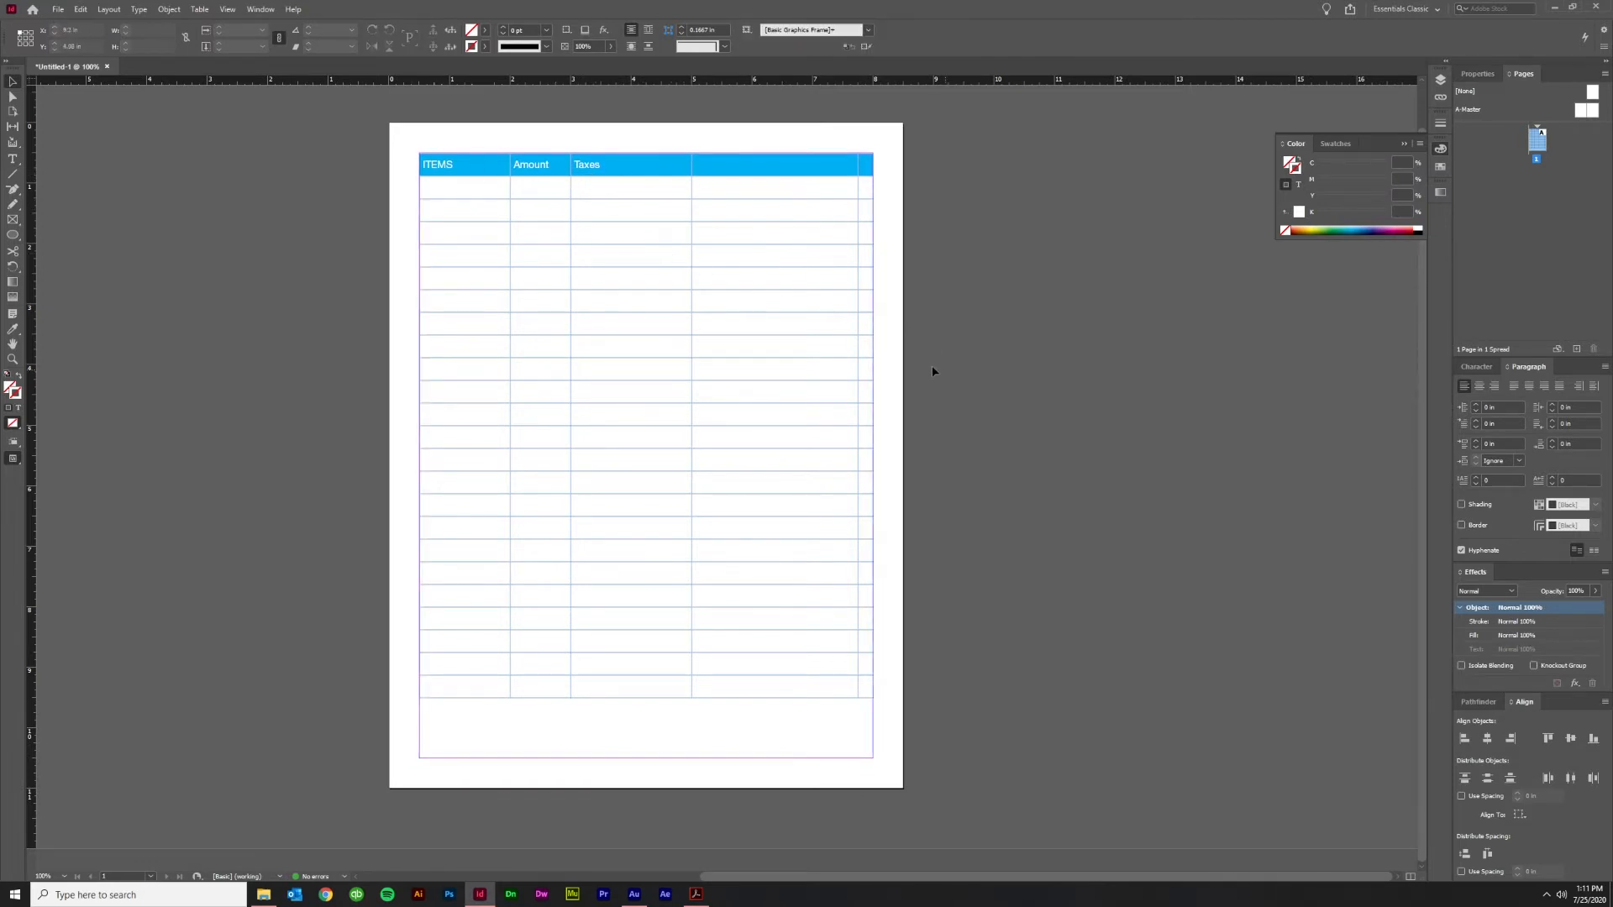
double_click(455, 194)
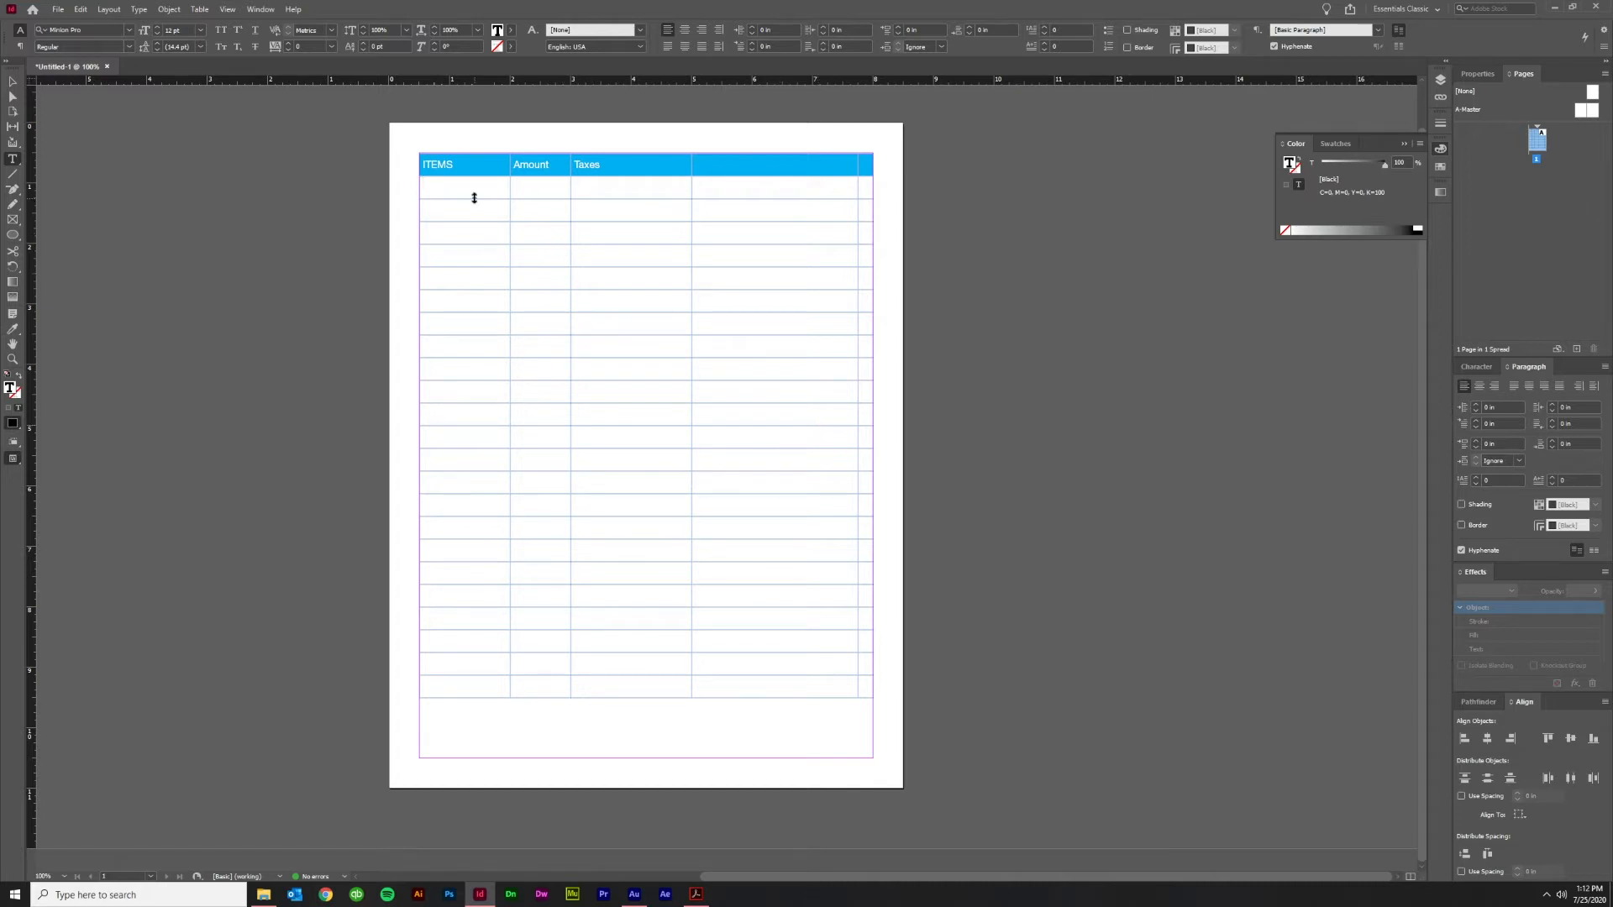
drag(463, 189, 479, 683)
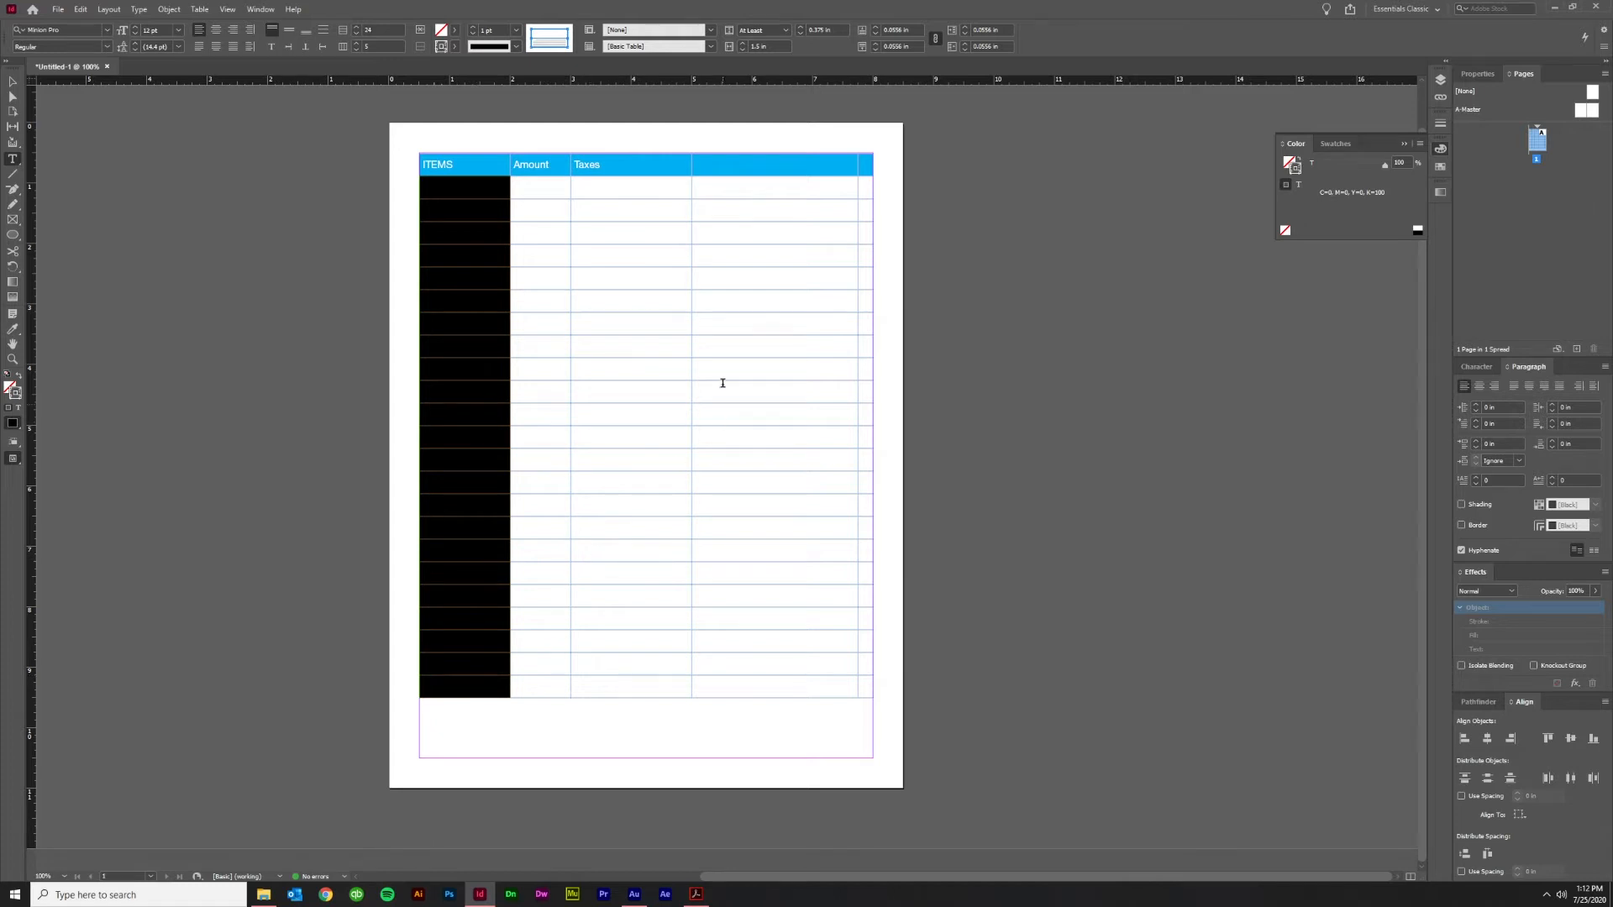
drag(721, 186, 736, 690)
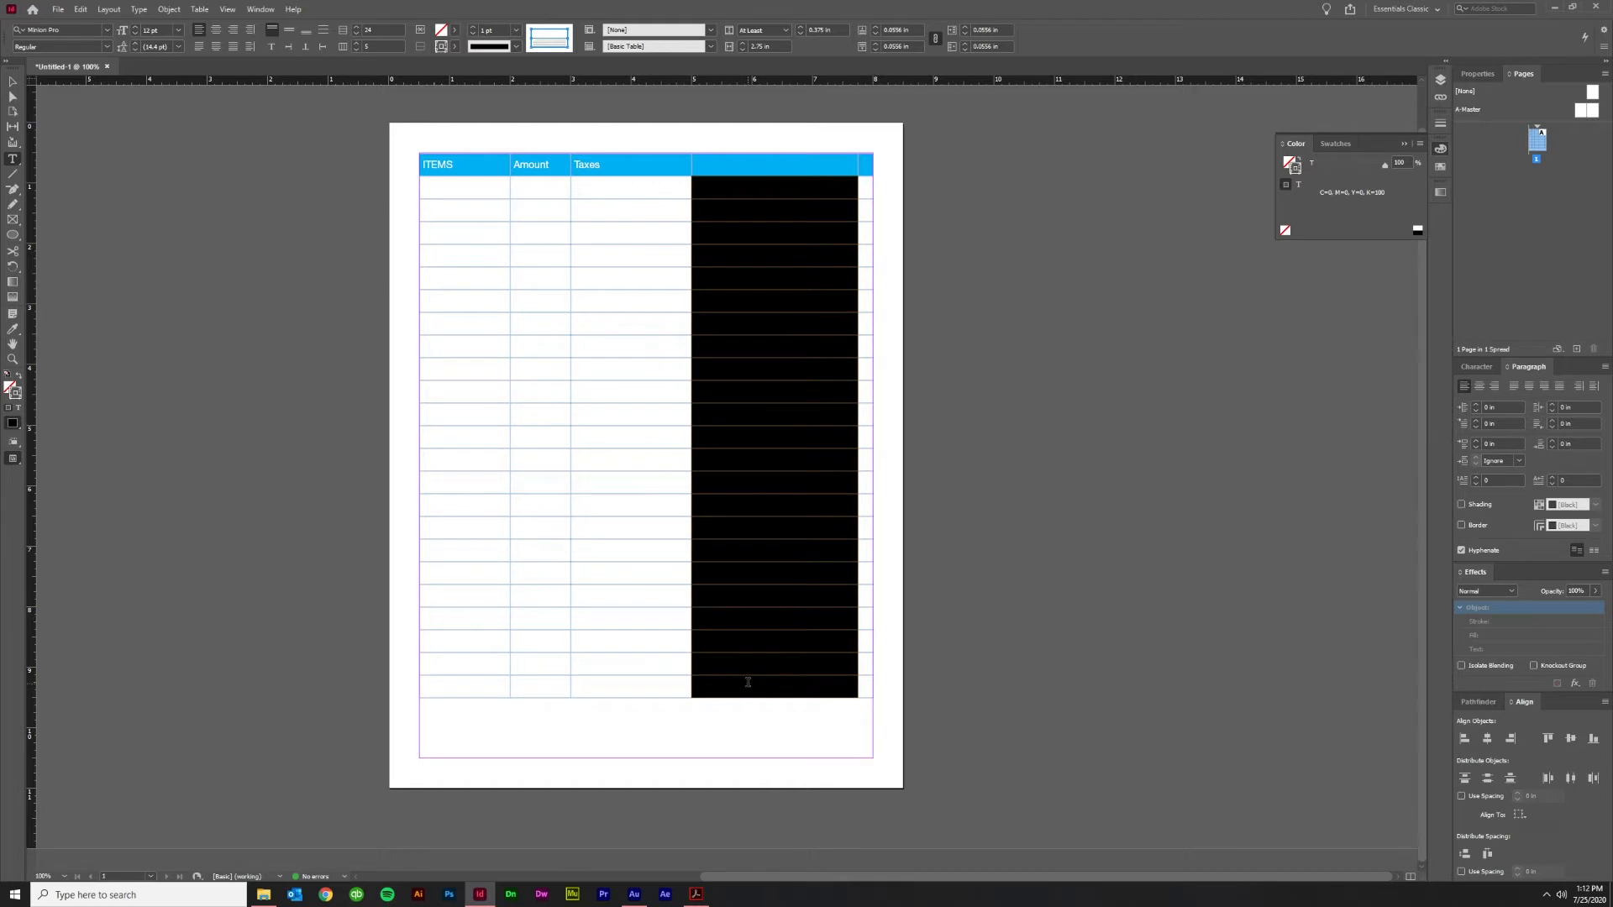
drag(455, 182, 871, 701)
click(538, 610)
Start exporting the document as an Adobe PDF (Interactive) named form on the Desktop
click(13, 82)
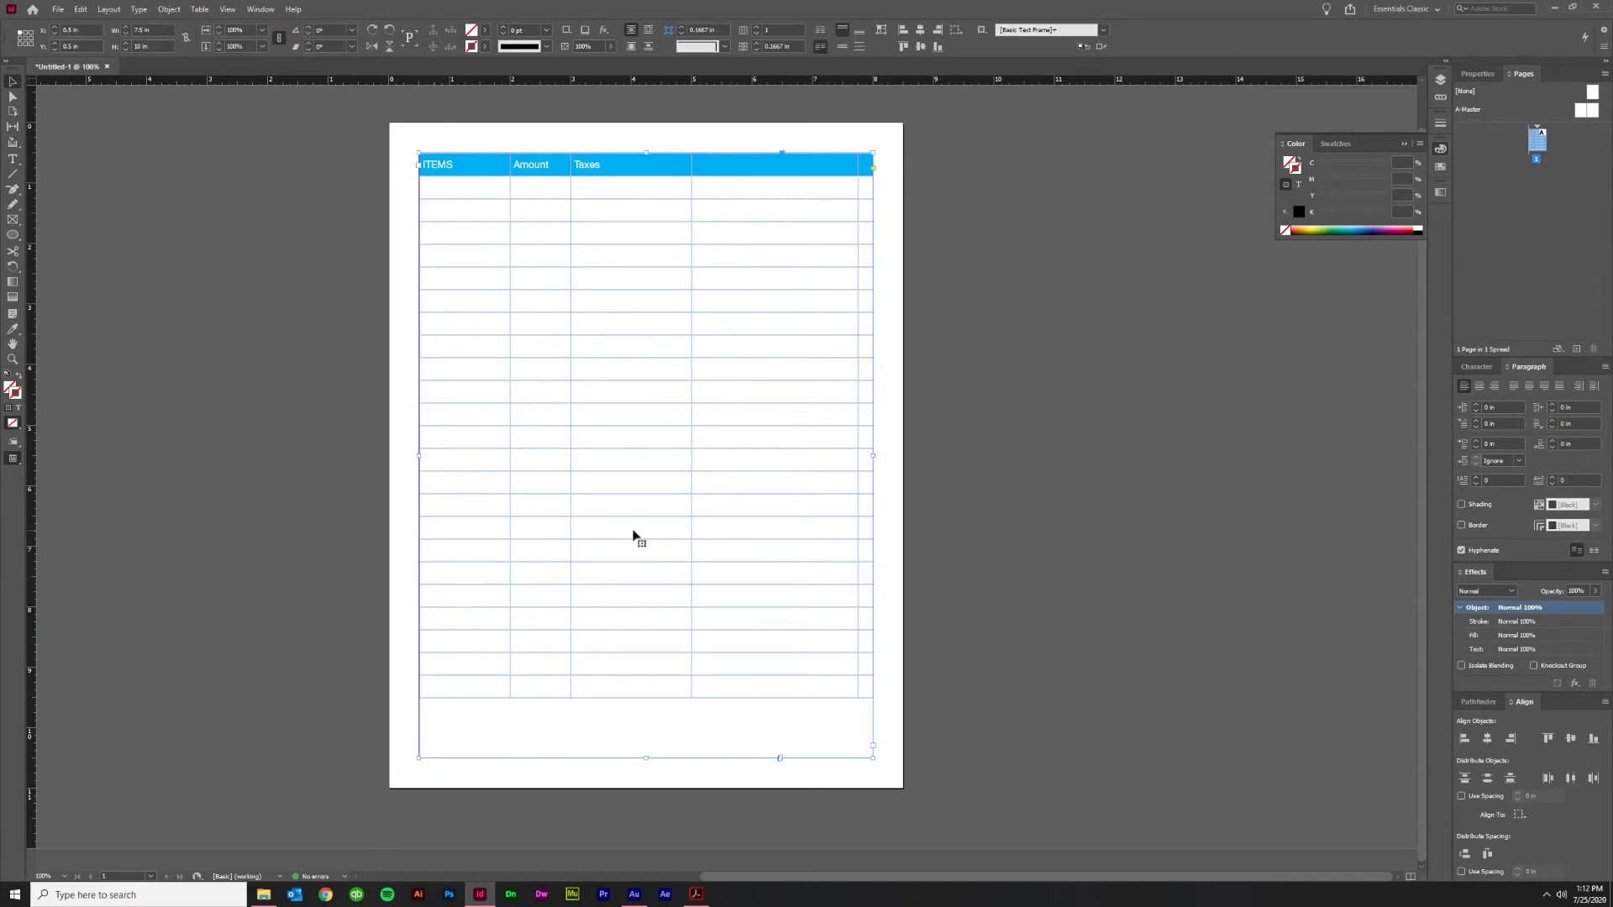
key(ctrl+e)
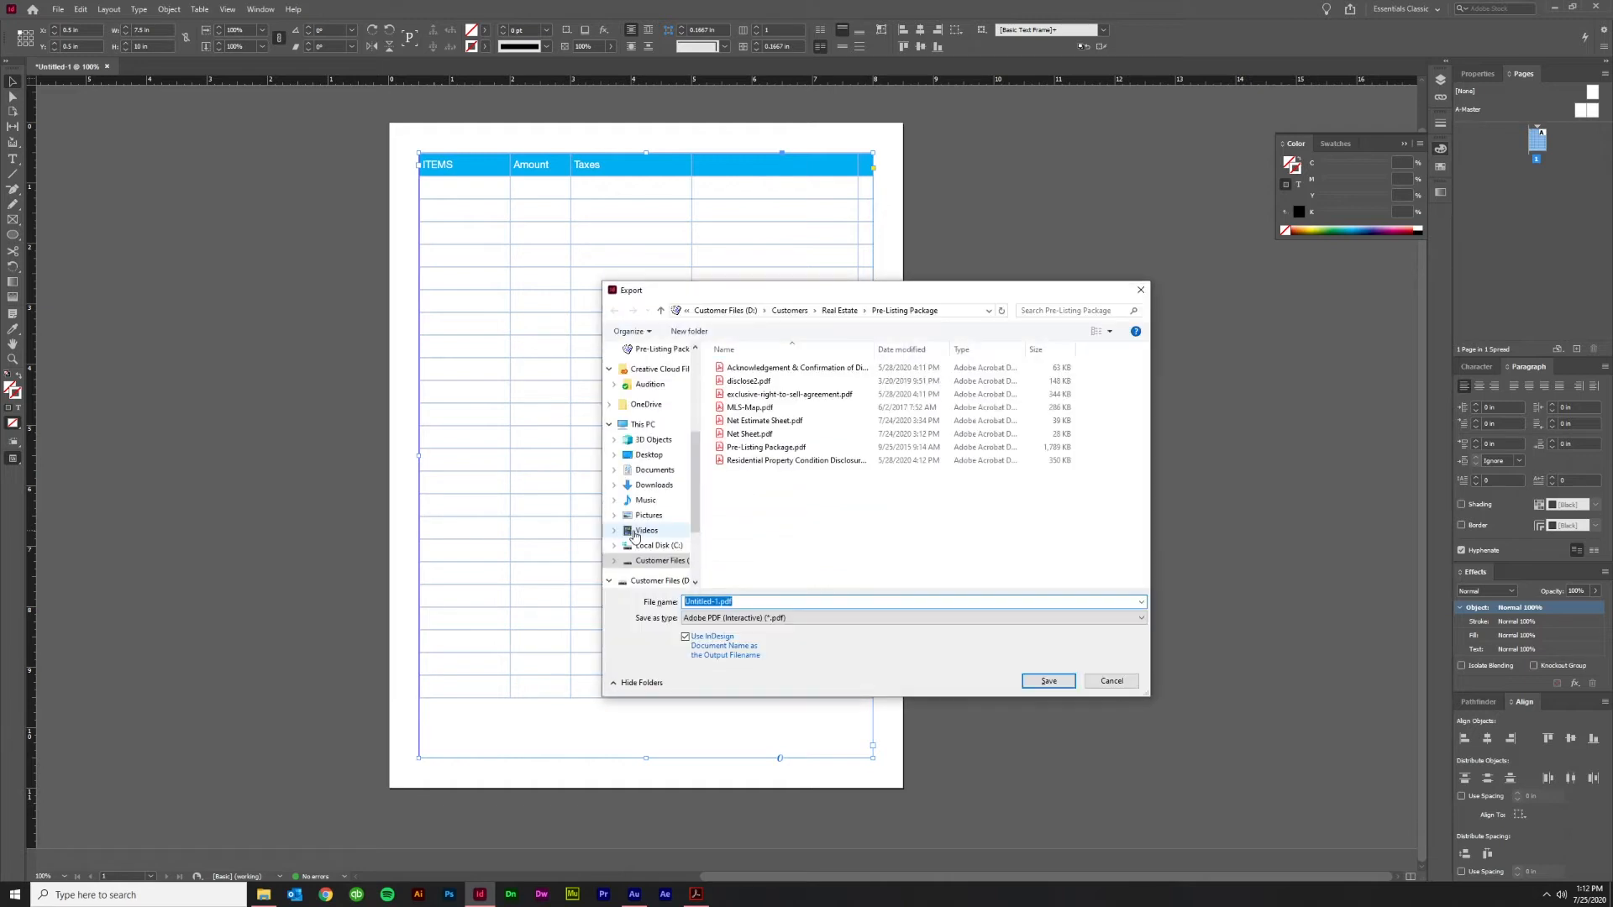
click(640, 453)
click(774, 617)
click(774, 617)
click(743, 601)
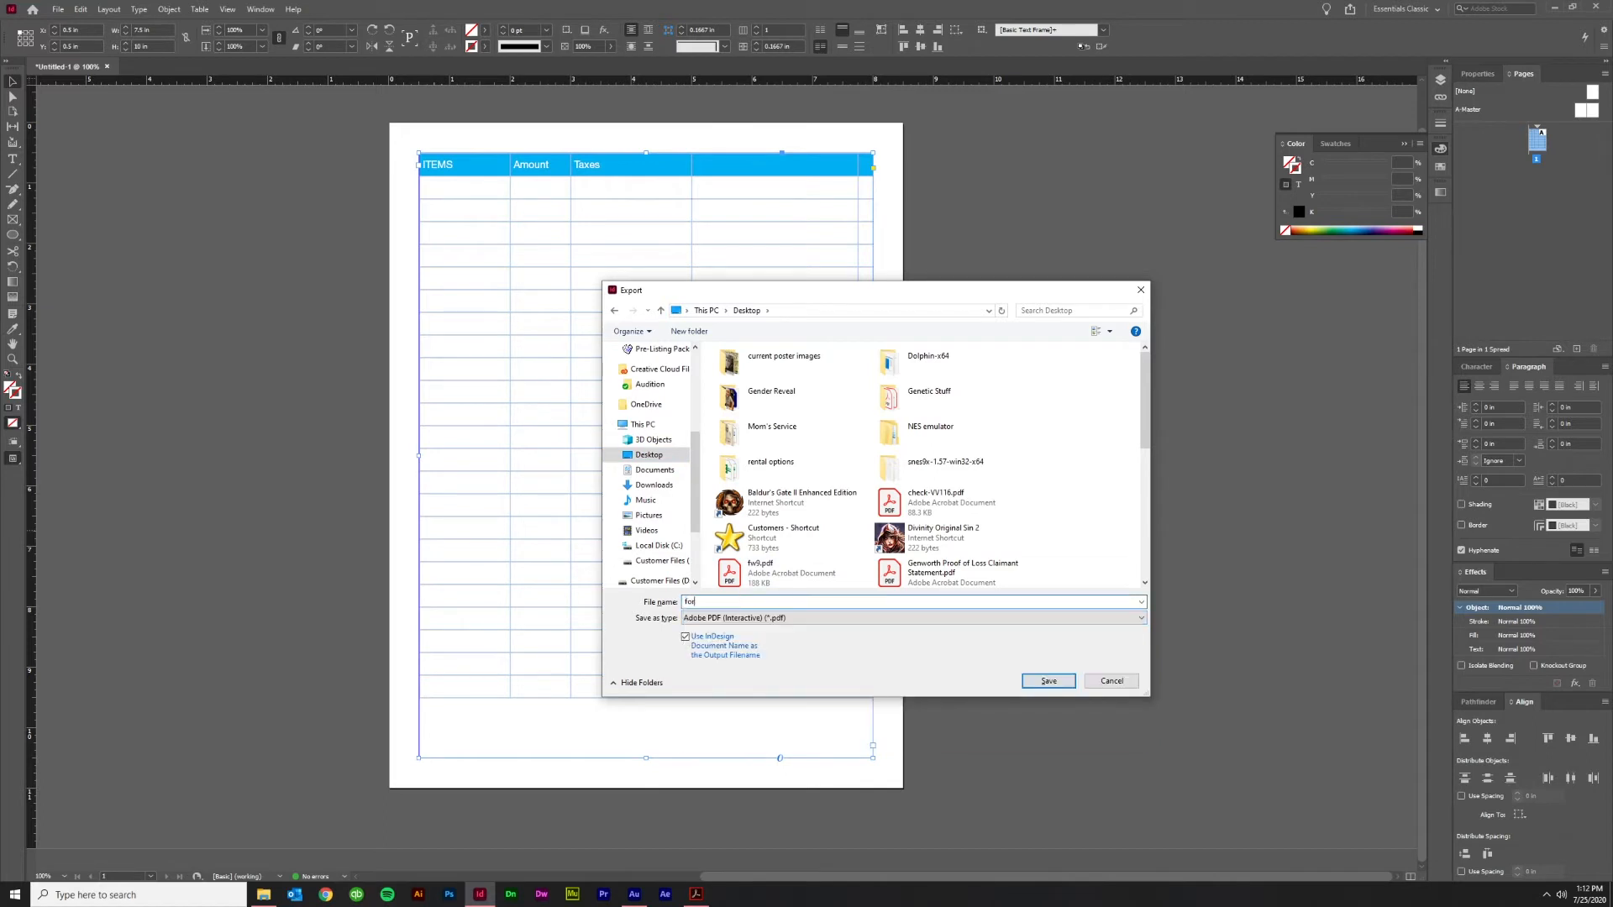
key(Return)
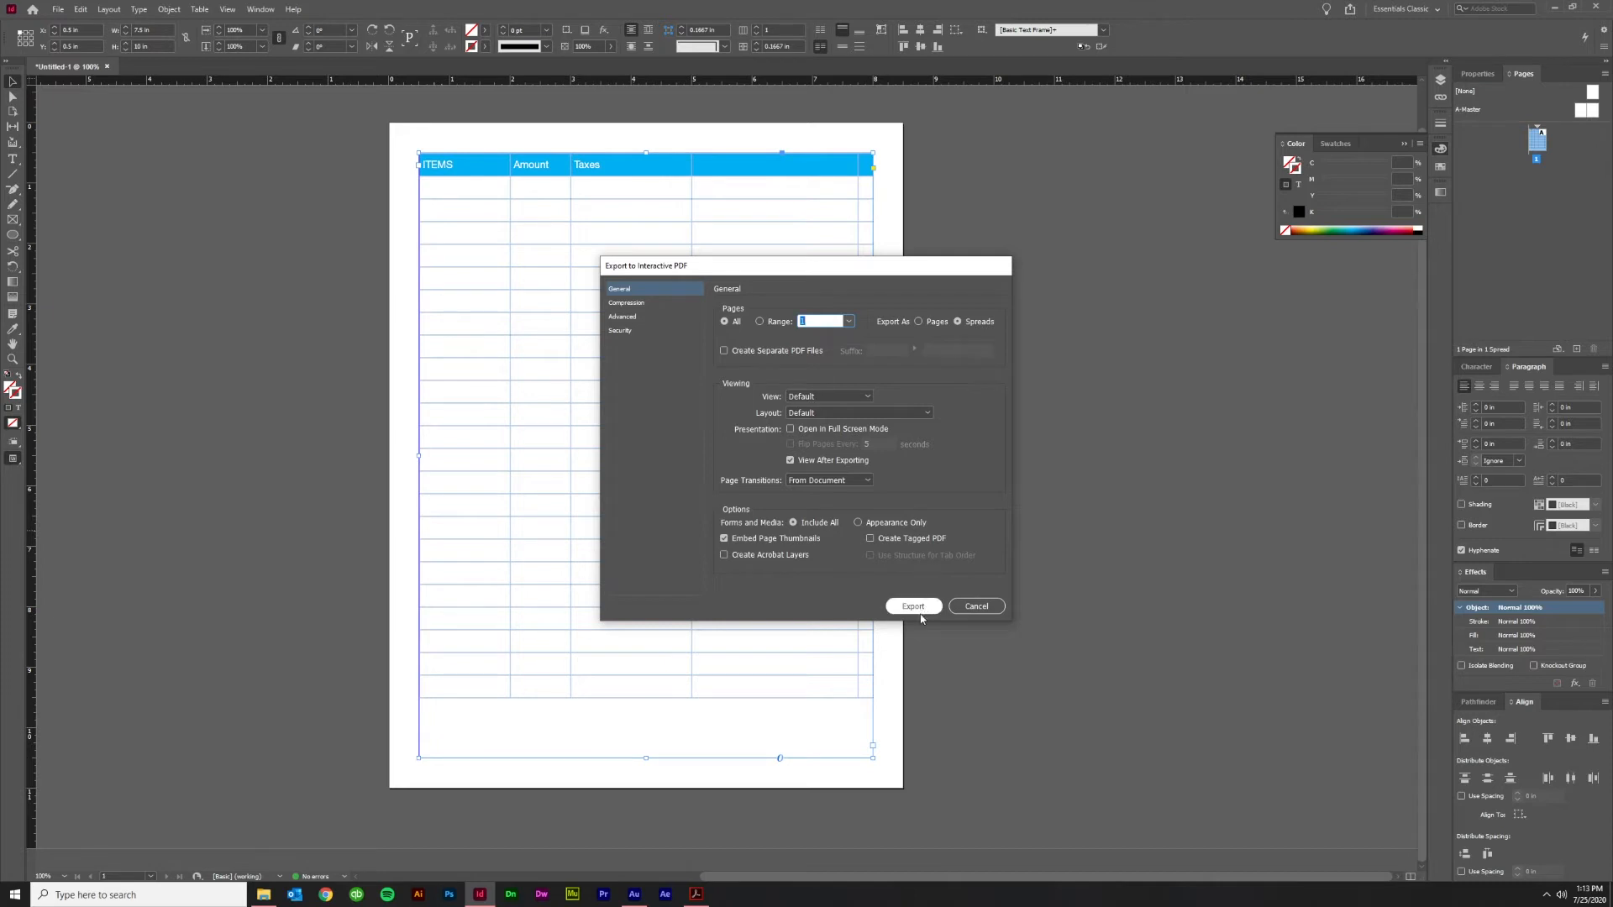
Review the compression, JPEG quality, resolution, advanced and security options of the interactive PDF export, and return to the general settings
click(627, 304)
click(862, 354)
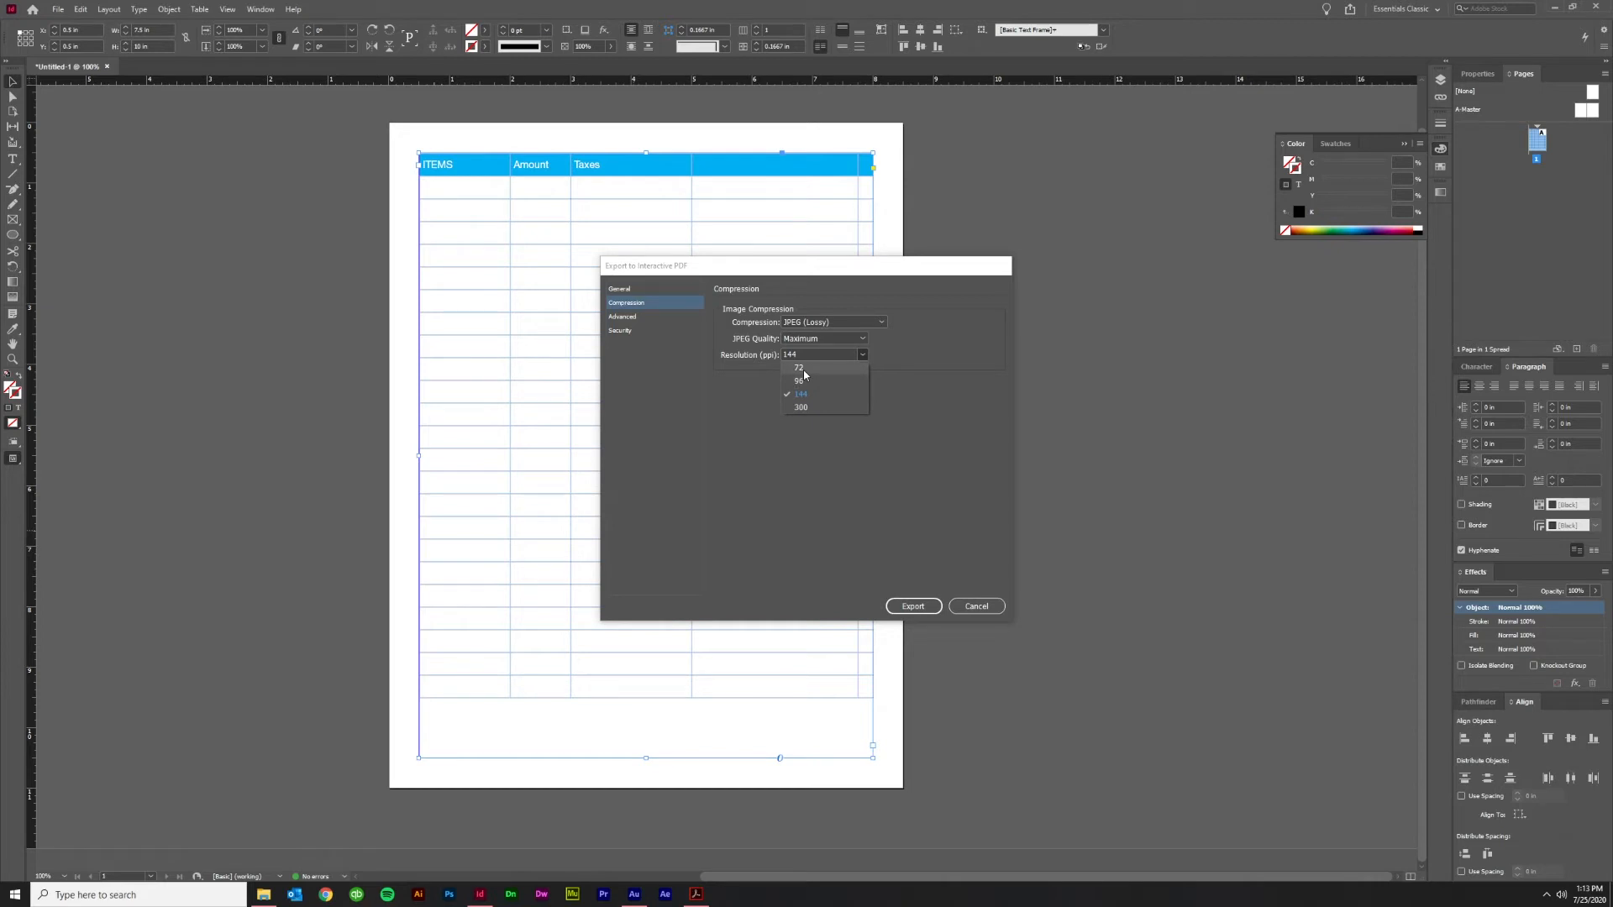
click(935, 410)
click(862, 339)
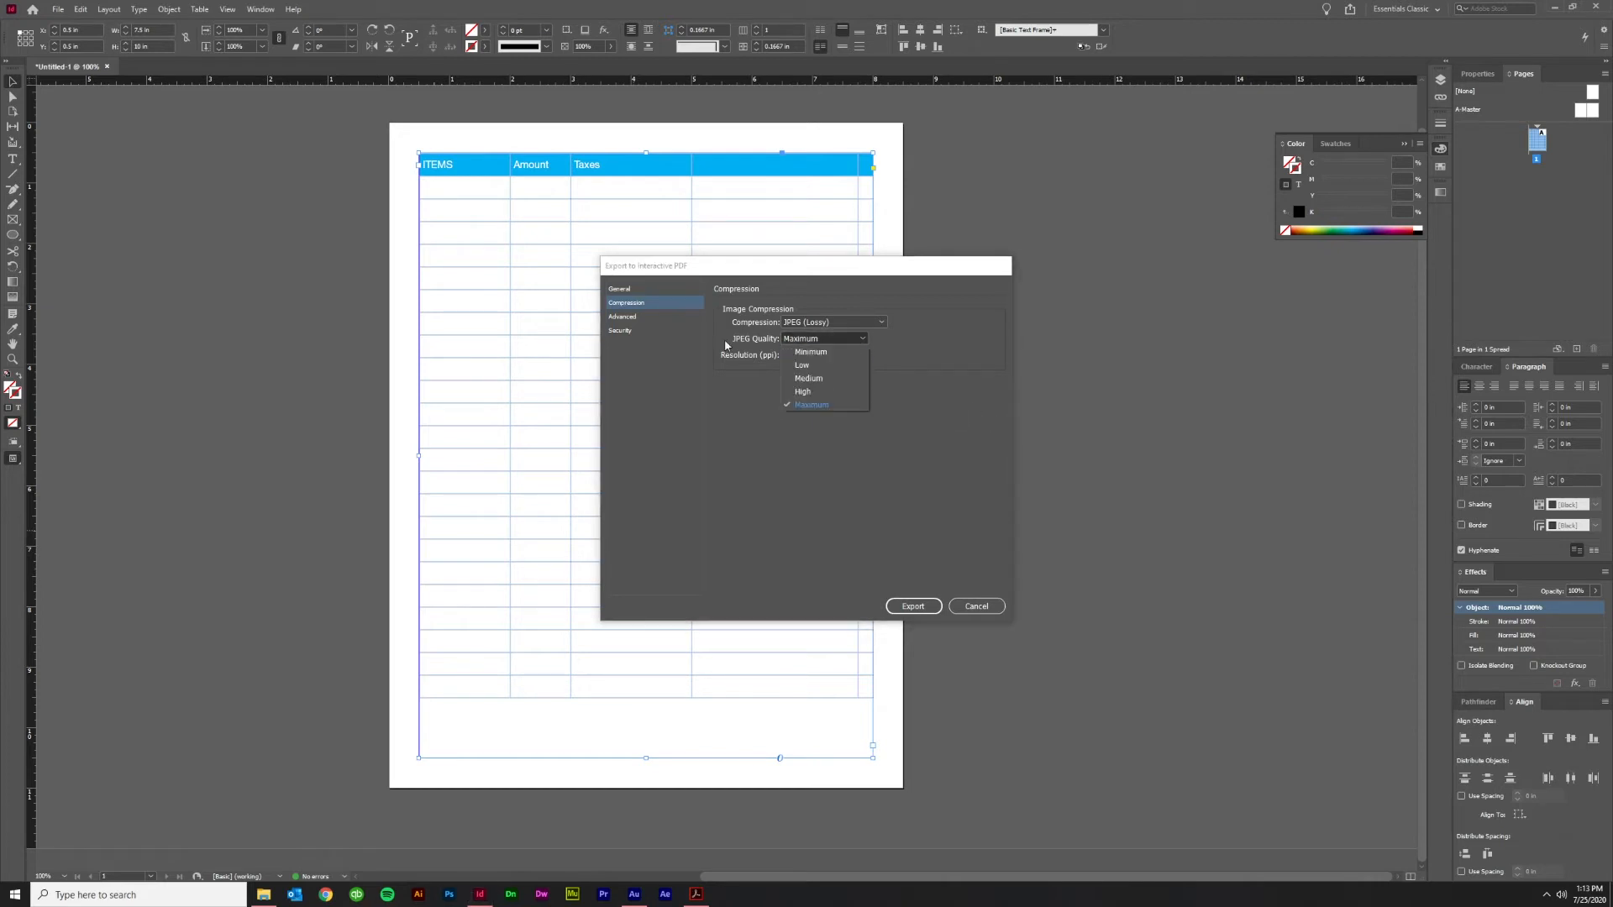
click(979, 394)
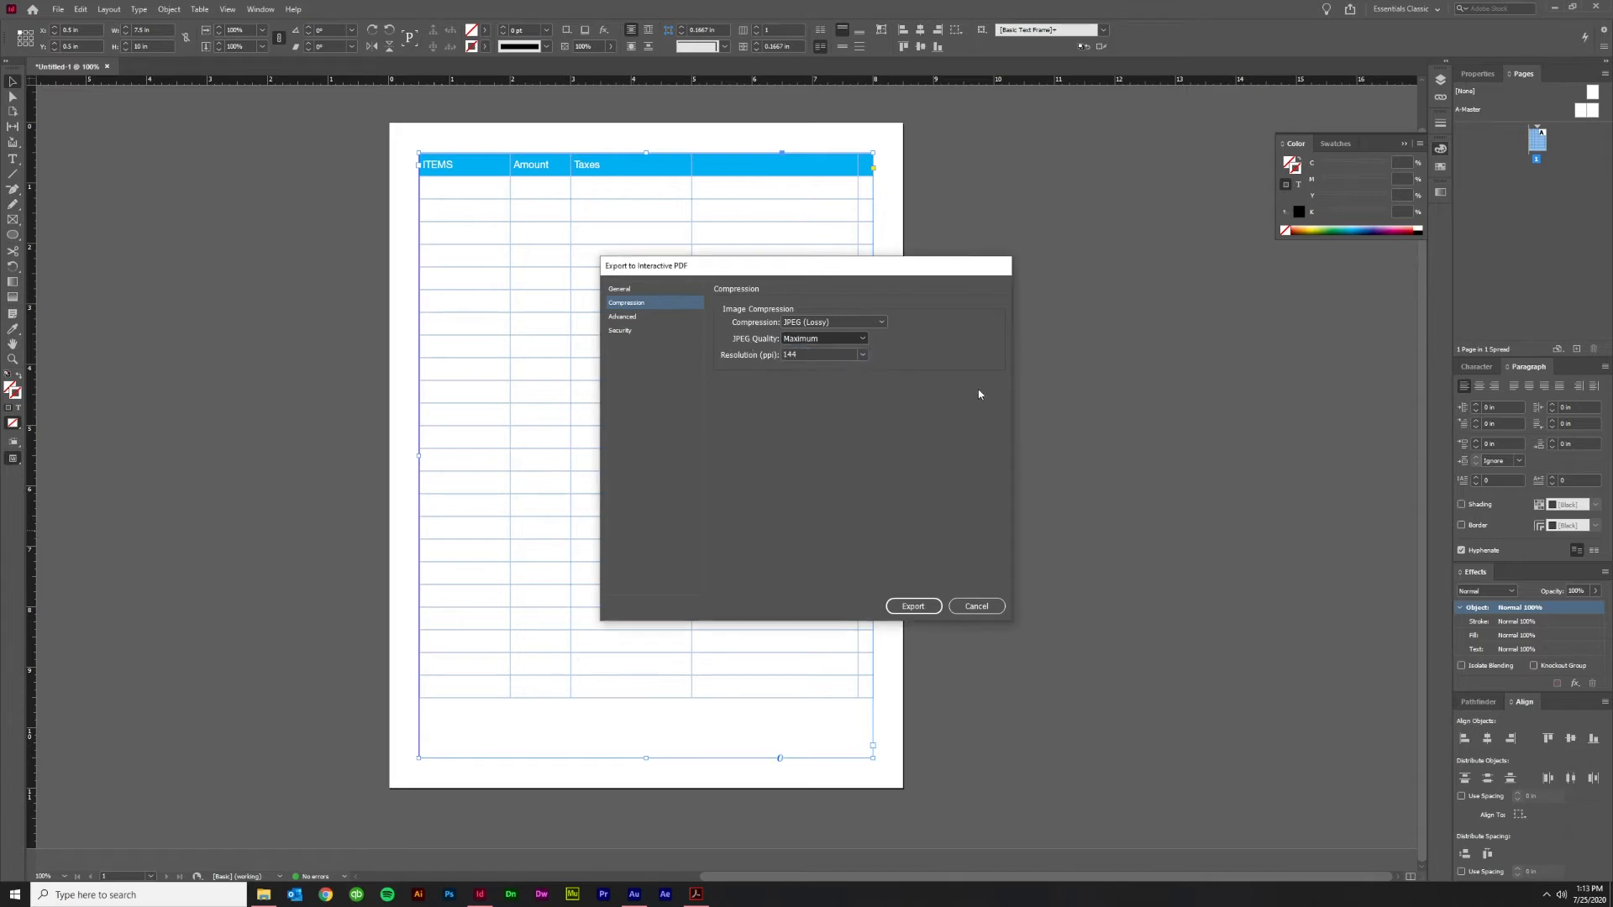
click(880, 323)
click(911, 363)
click(627, 317)
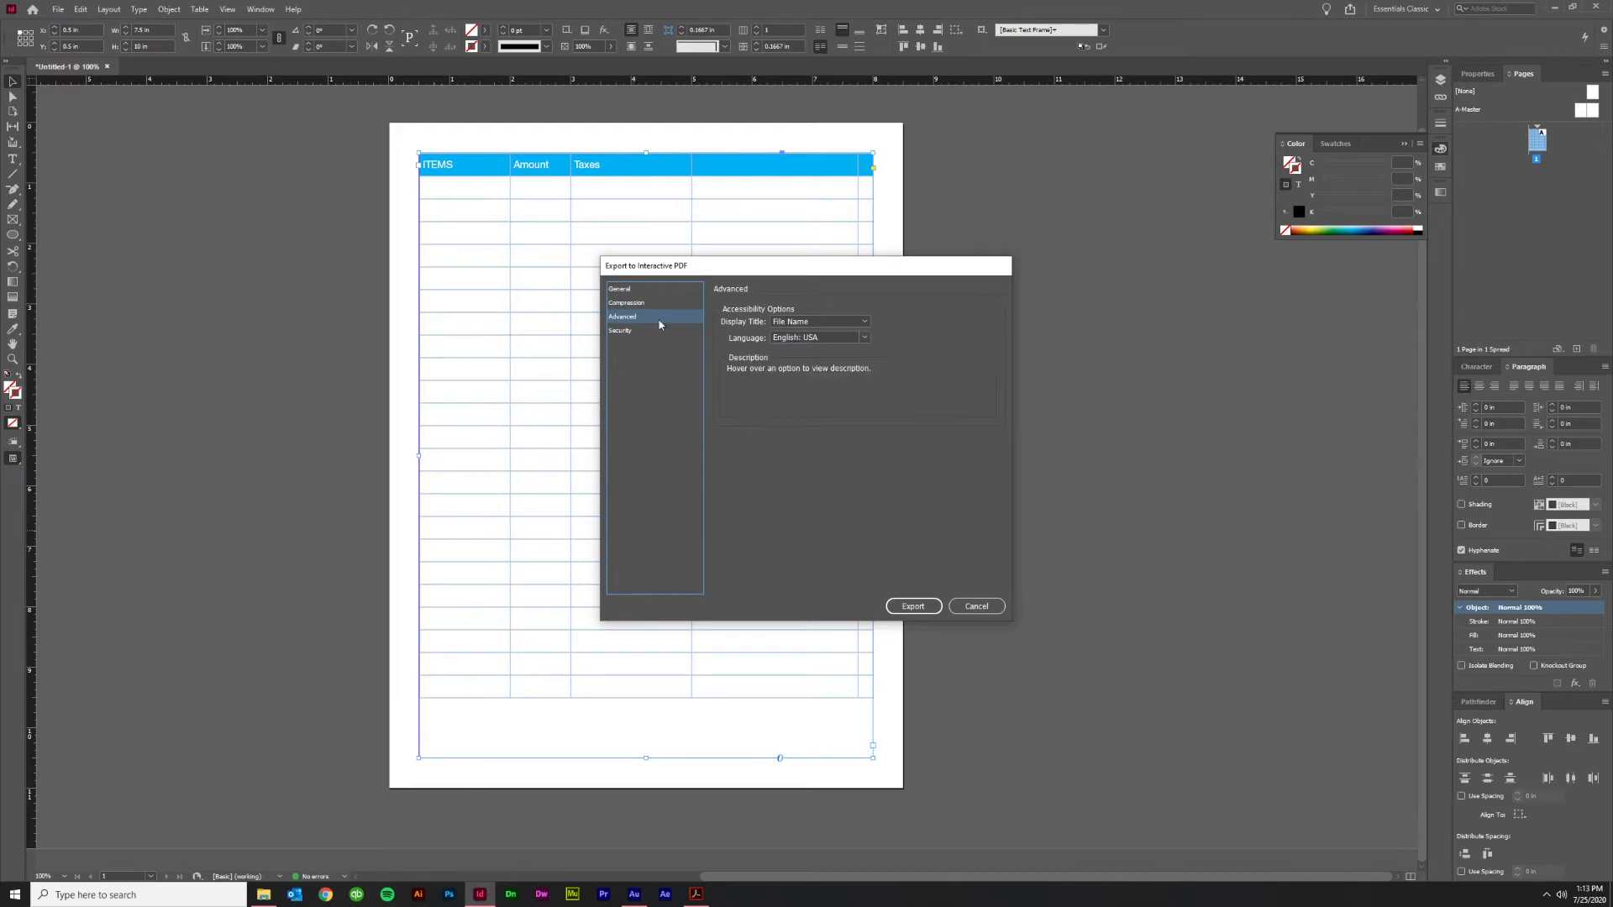
click(614, 333)
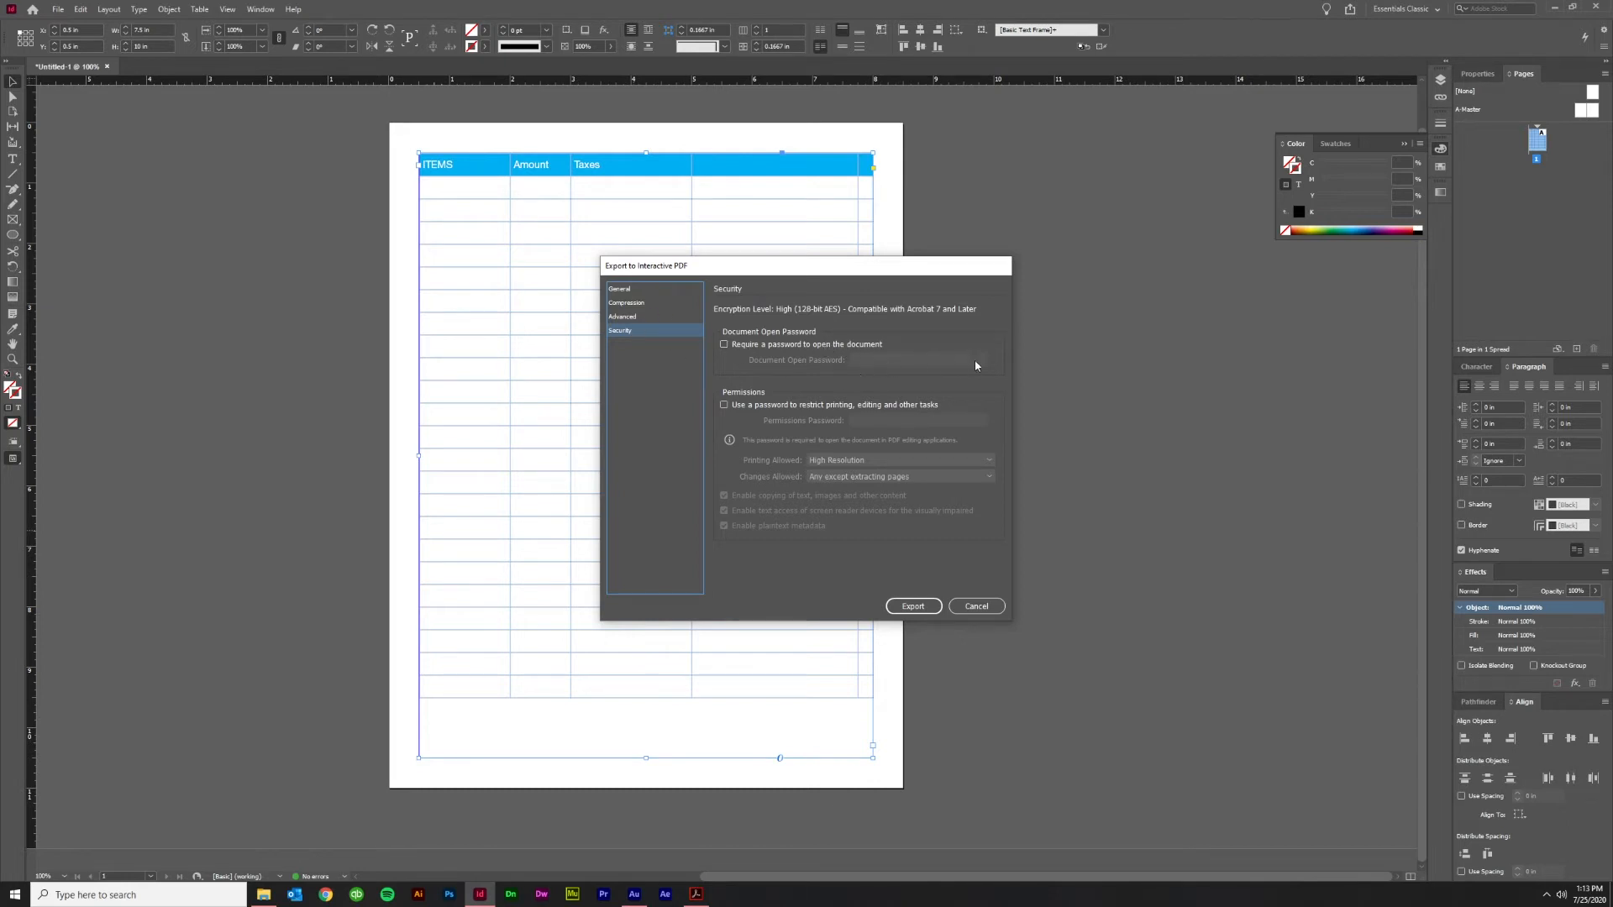
click(621, 291)
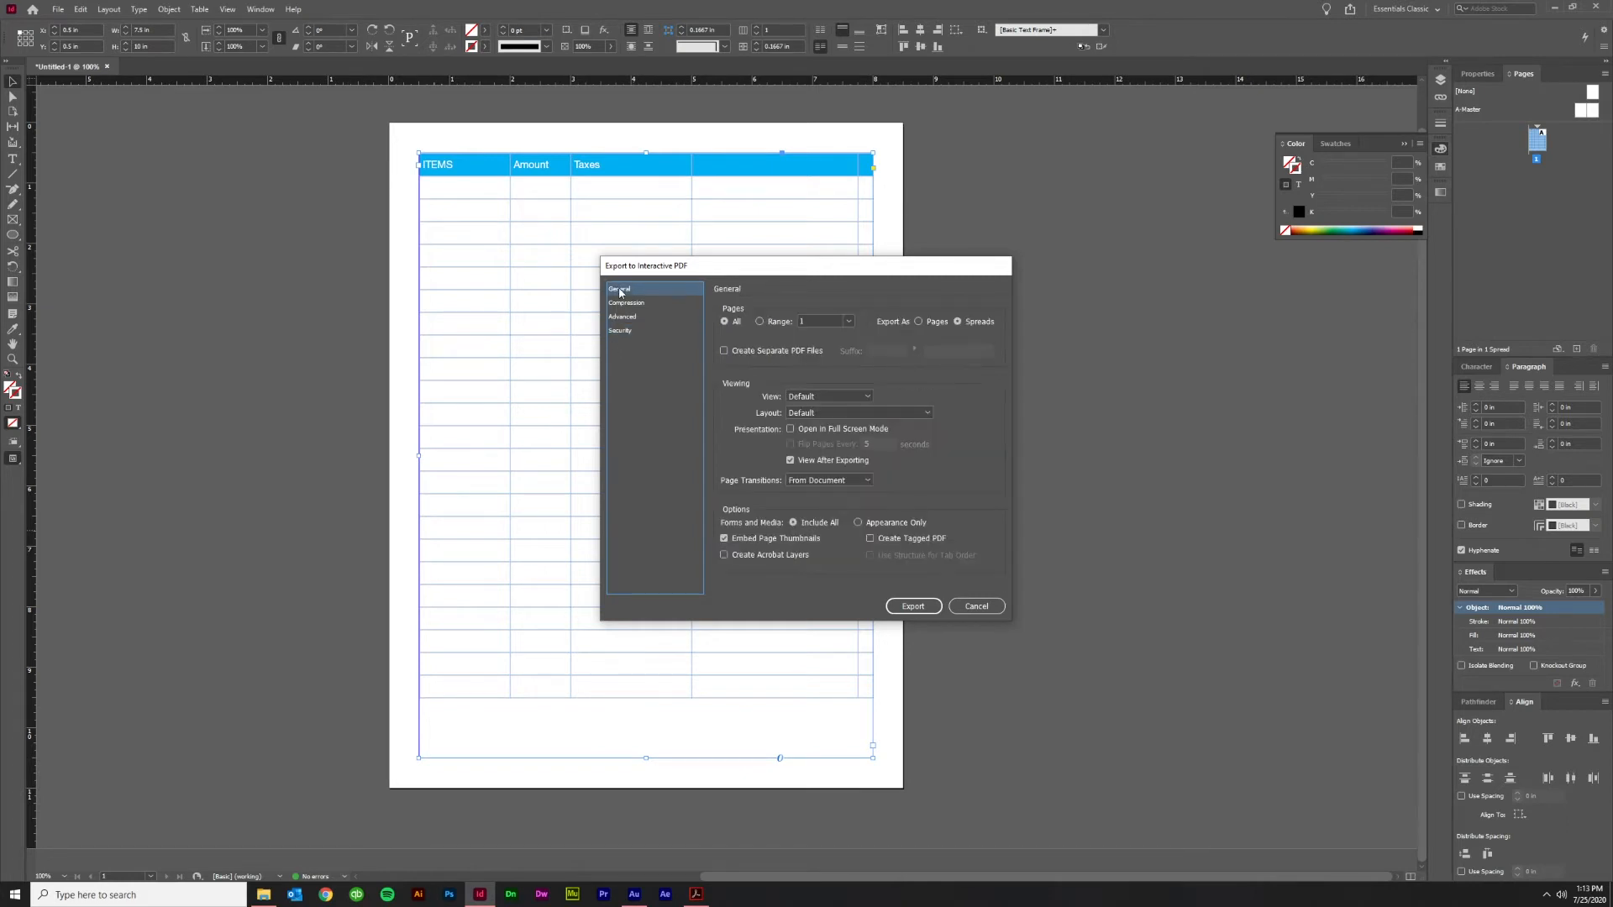
Run the interactive PDF export and fit the page of the exported form.pdf to the Acrobat window
click(929, 608)
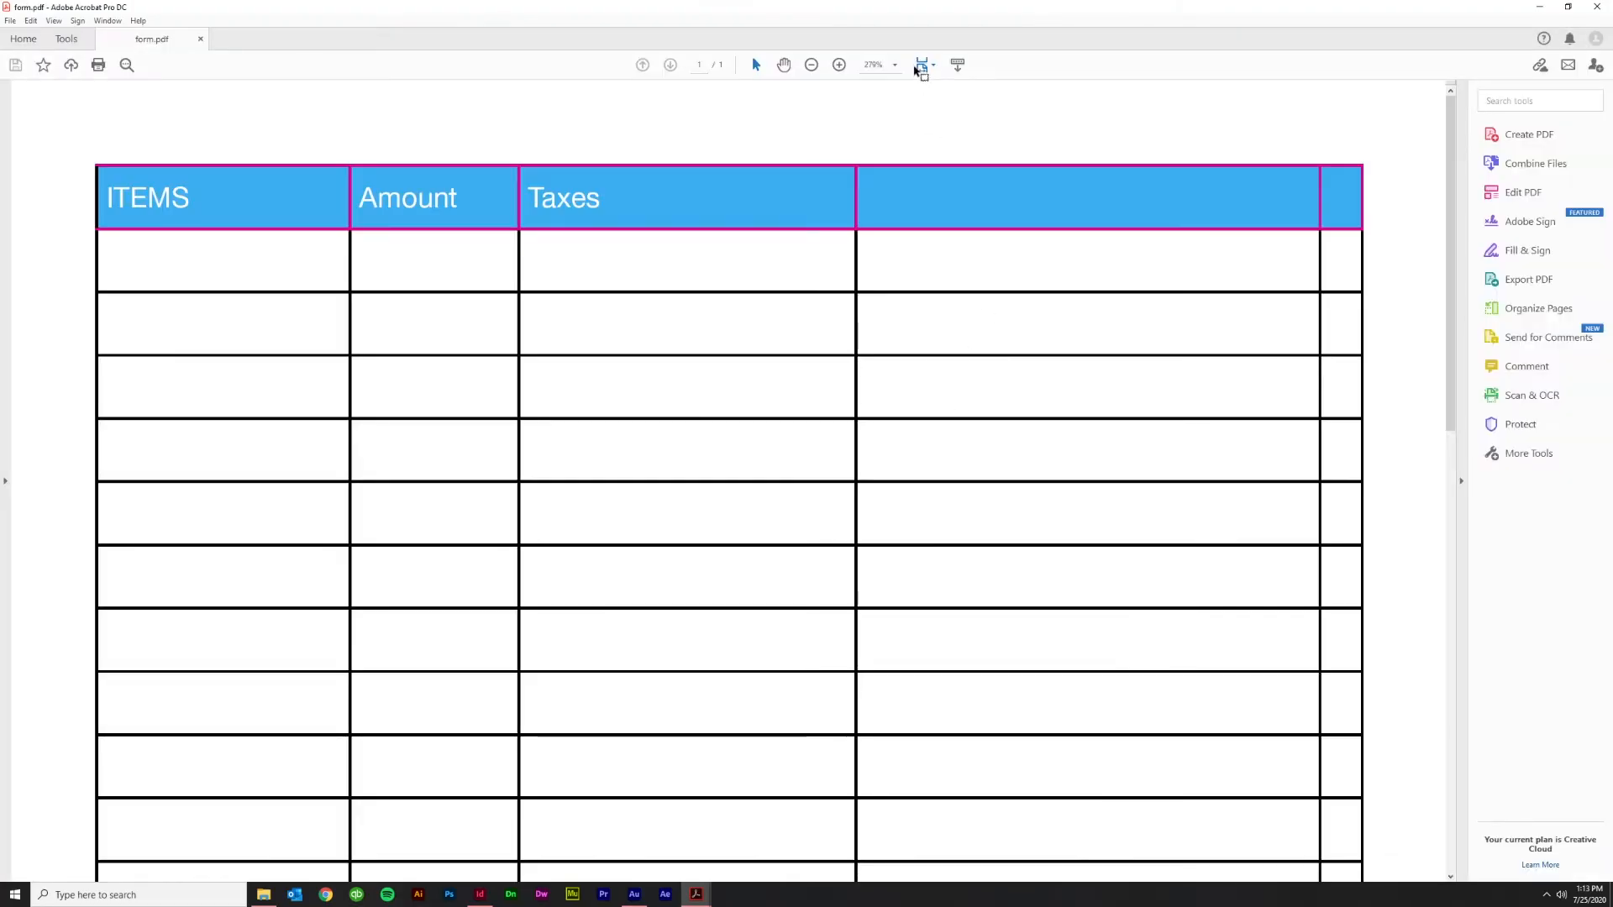
click(928, 68)
click(945, 104)
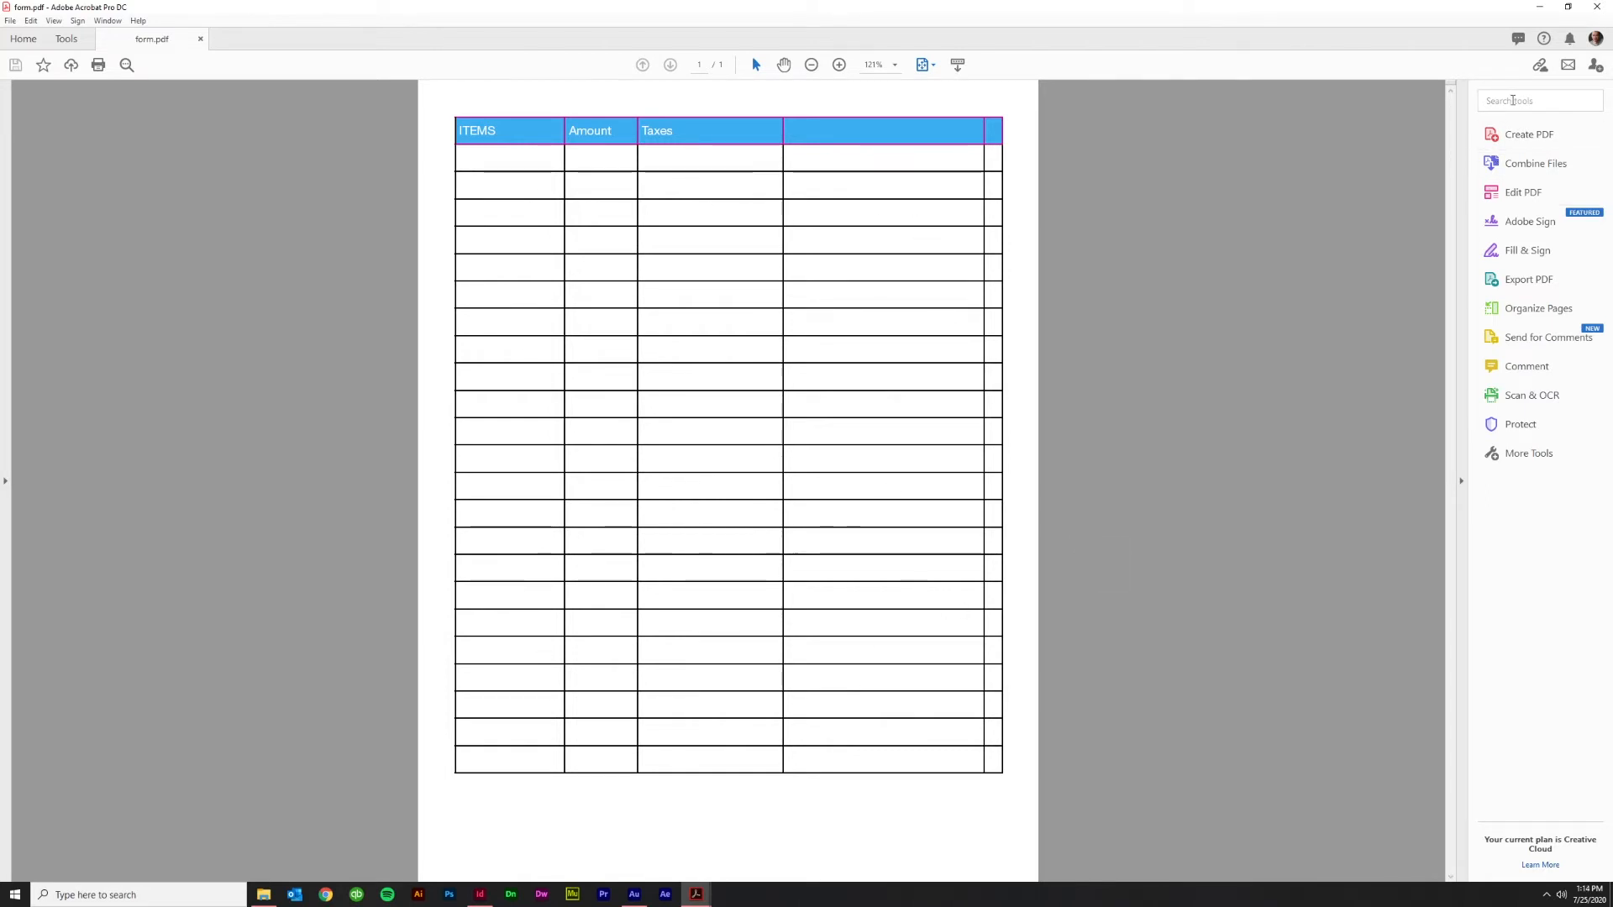
Find the Prepare Form tool and start it on form.pdf with automatic field detection and without requiring signatures
click(1514, 99)
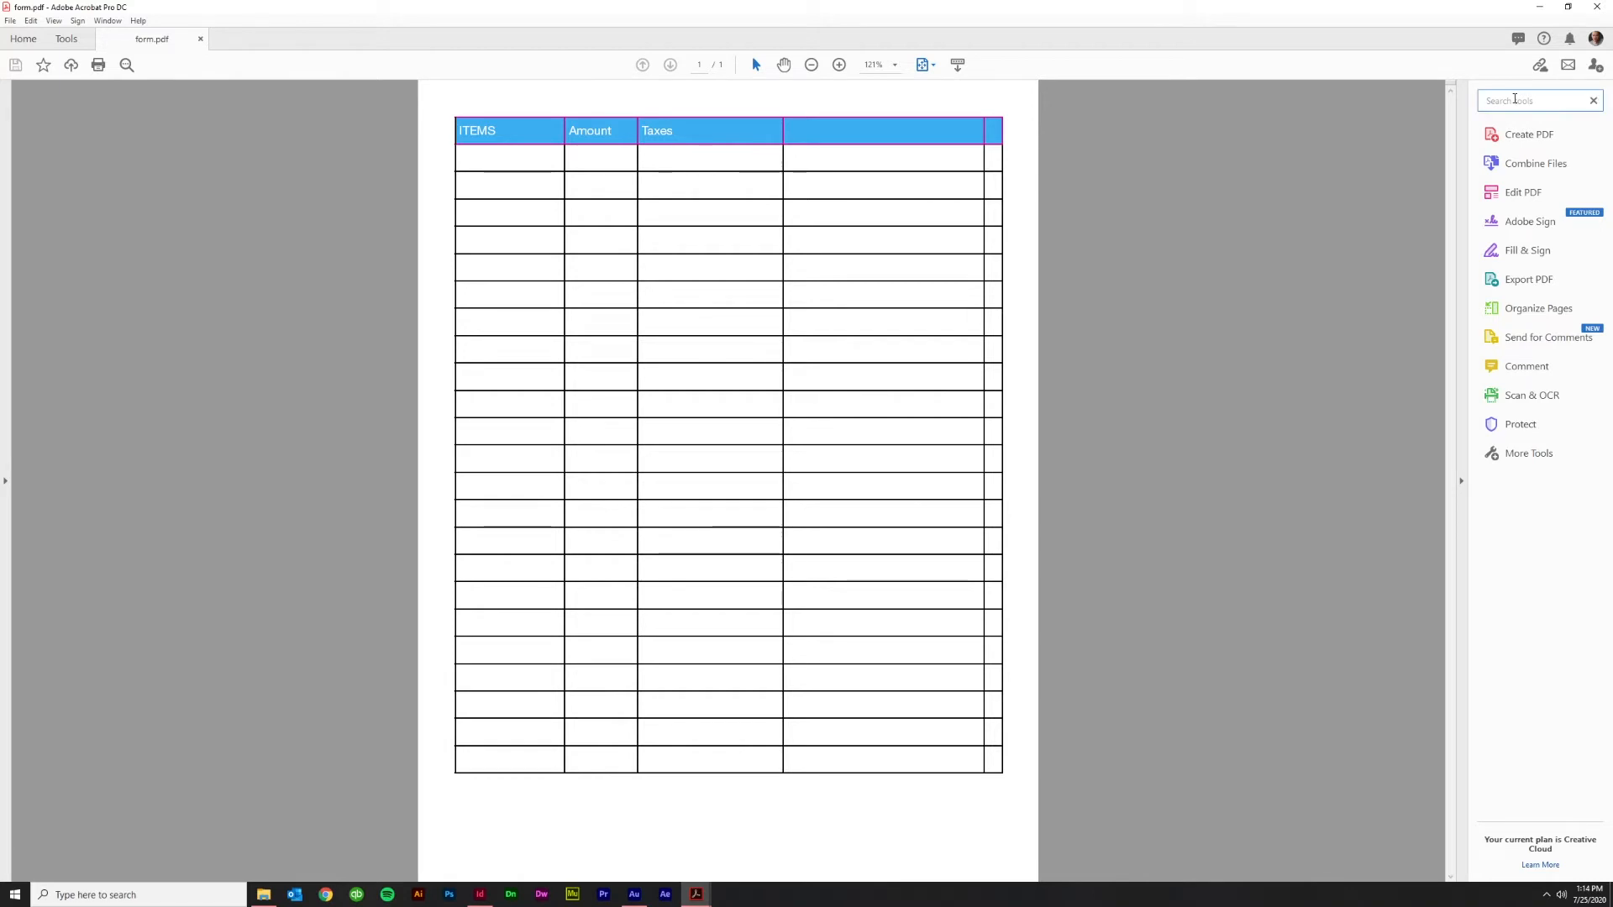
text(prep)
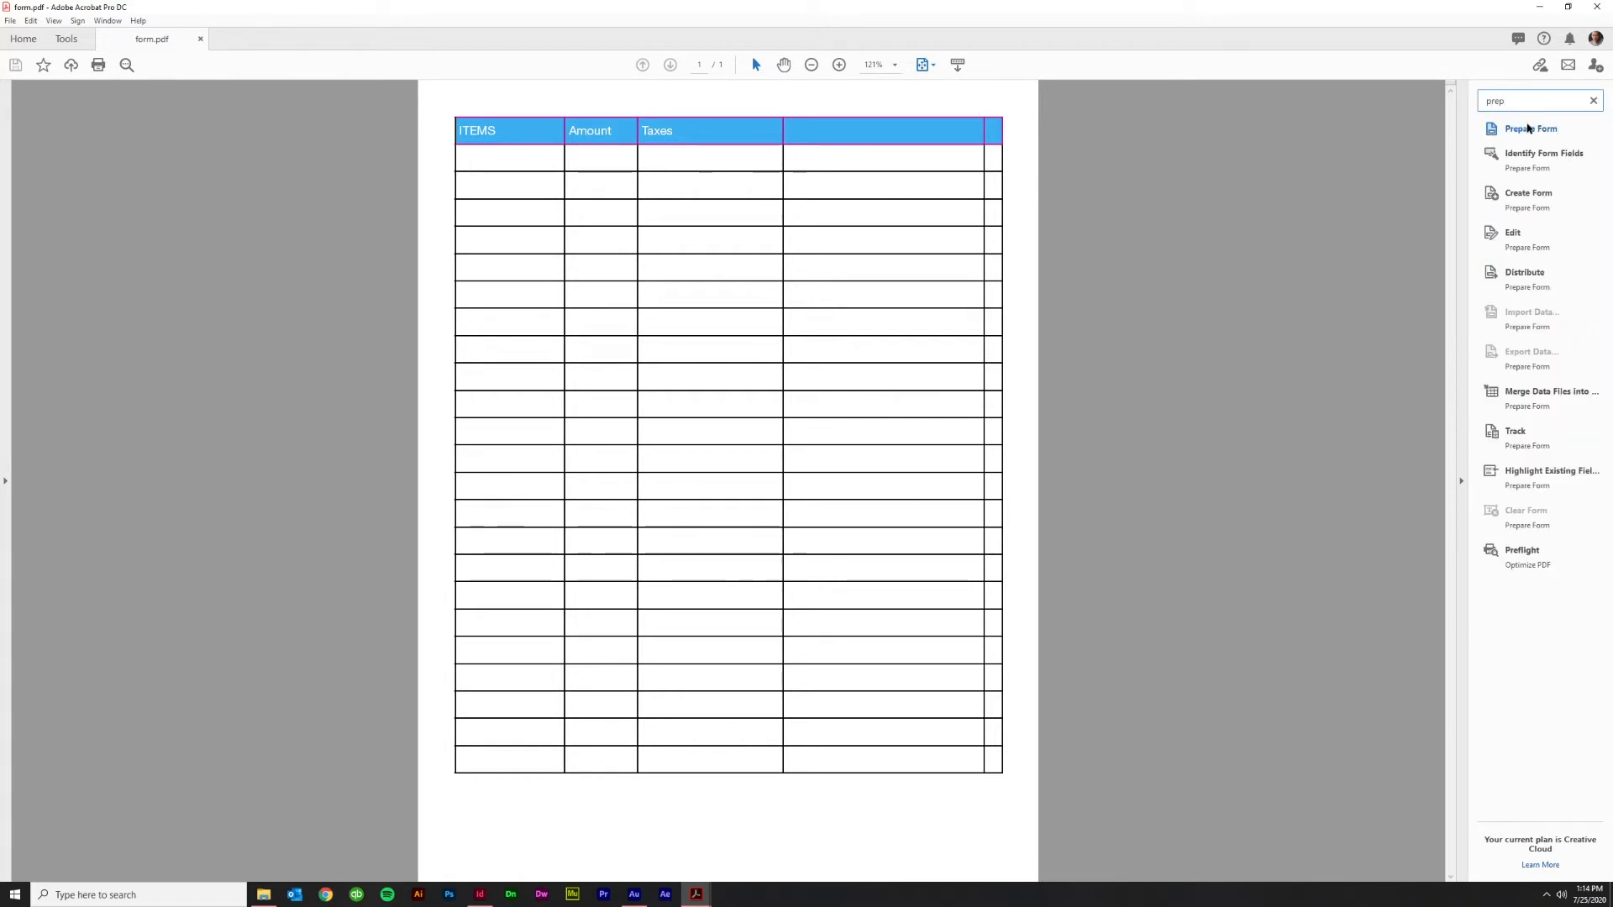
click(1530, 131)
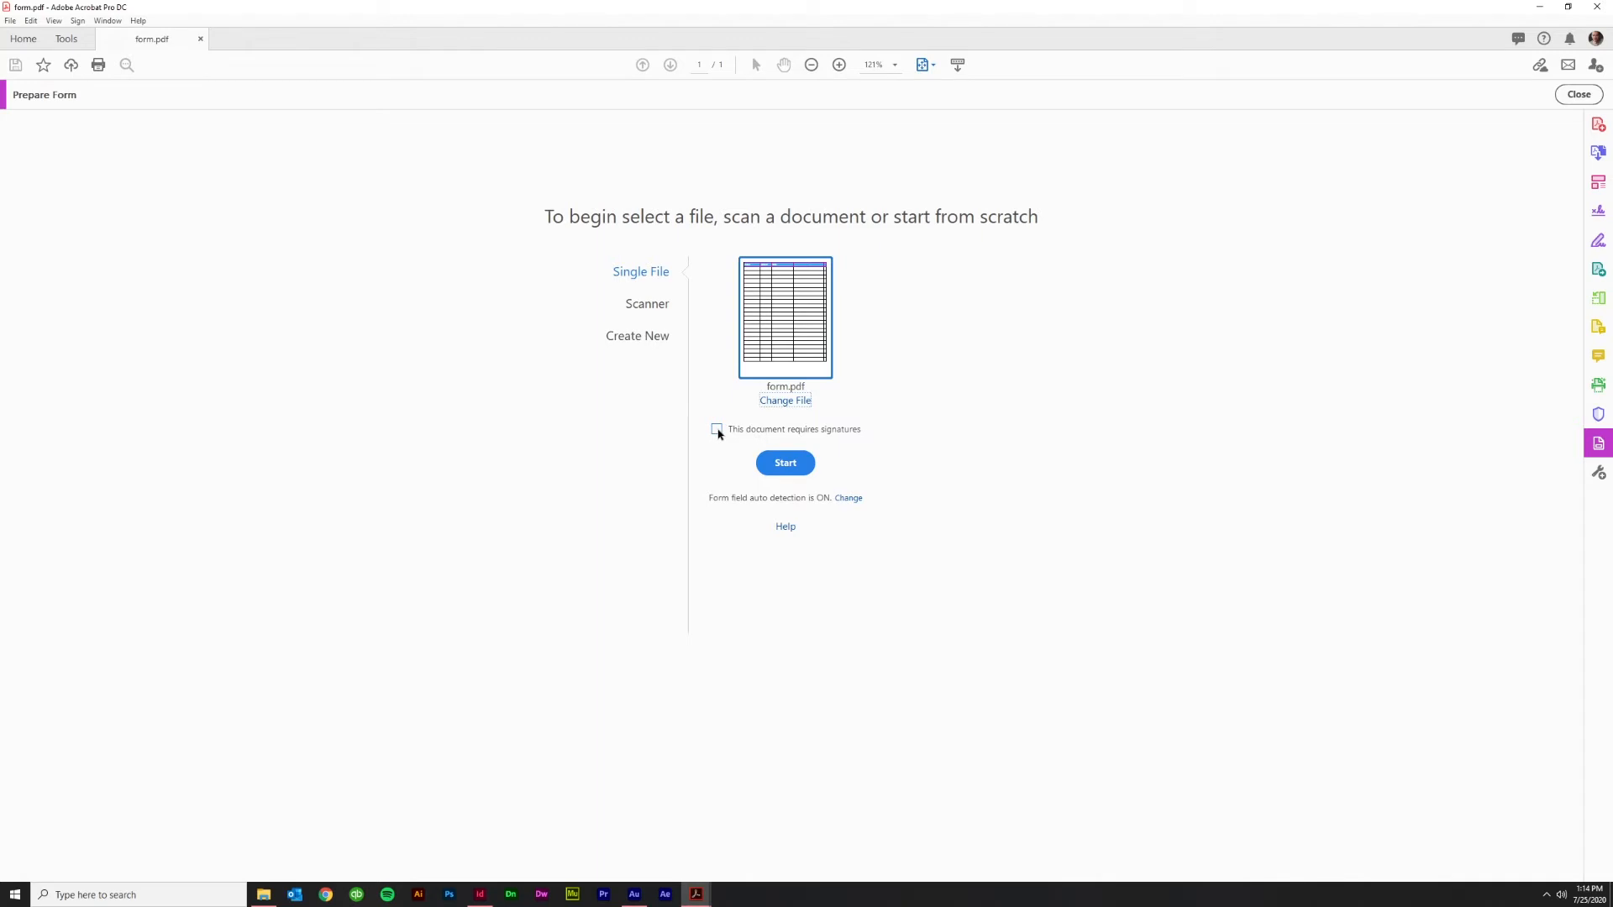
click(785, 463)
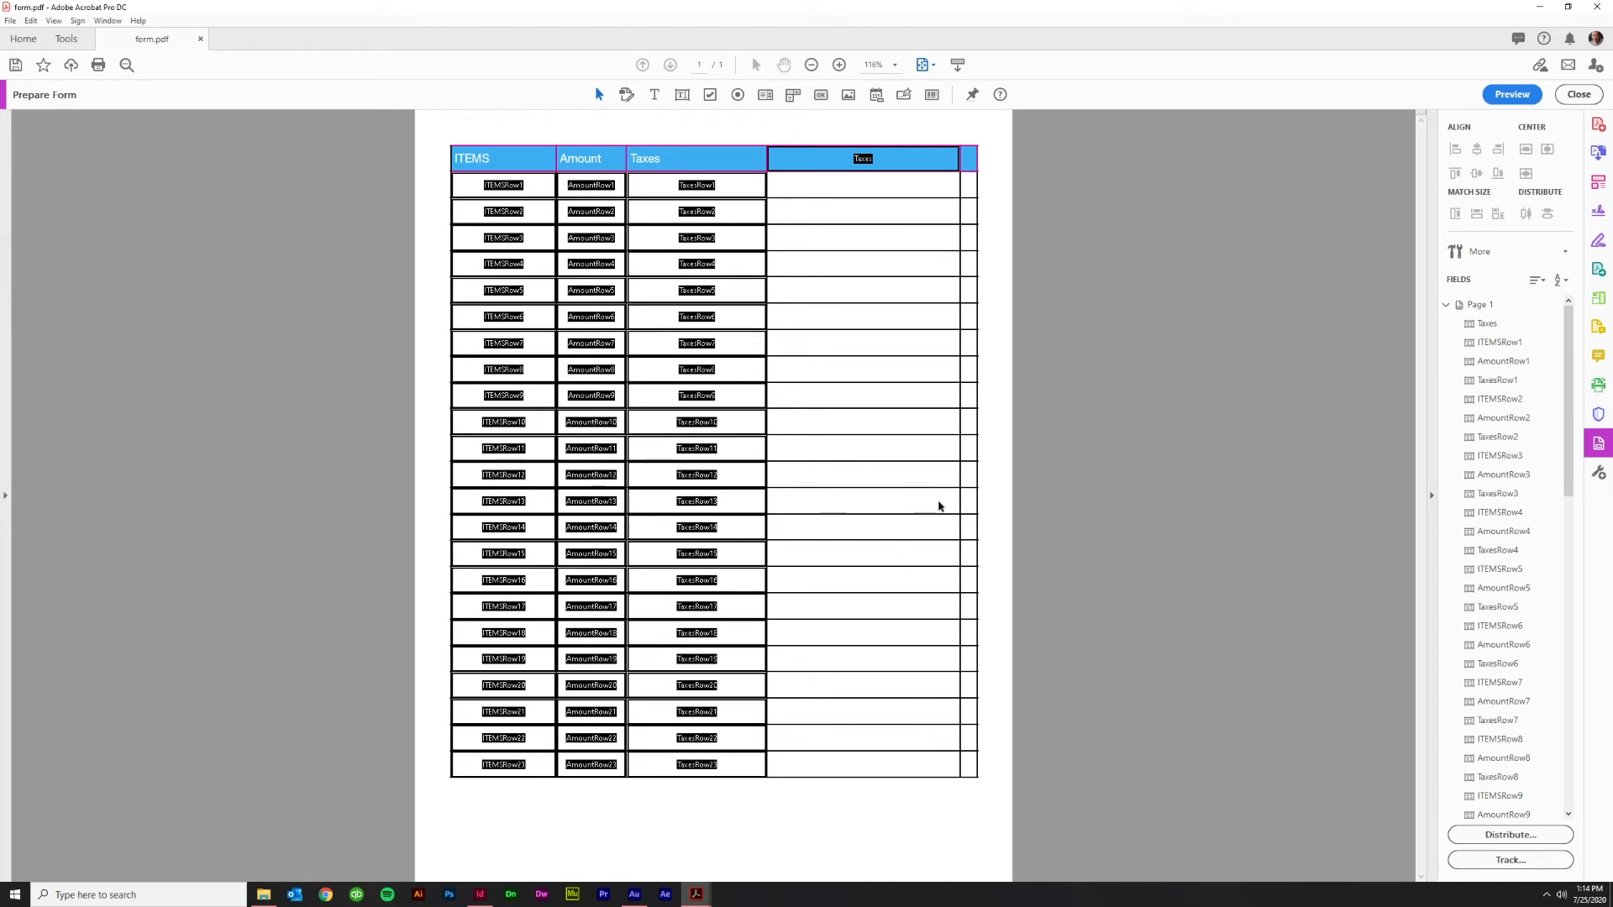
Delete the detected Taxes field from the fourth column's heading cell and look through the list of fields
drag(872, 186, 961, 734)
click(909, 156)
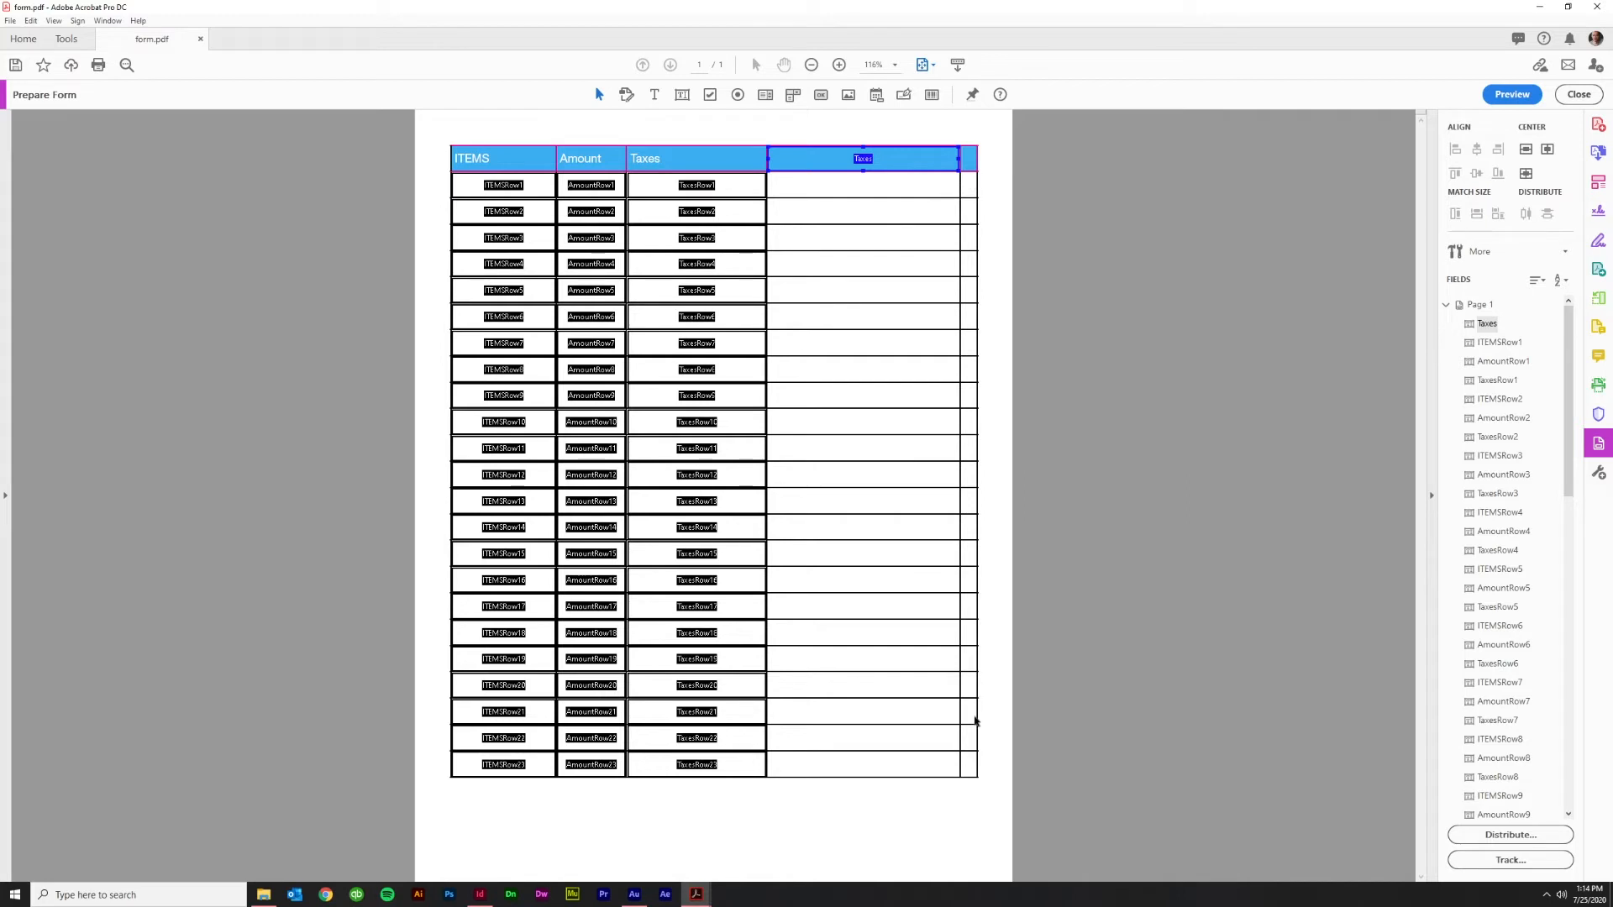
key(Delete)
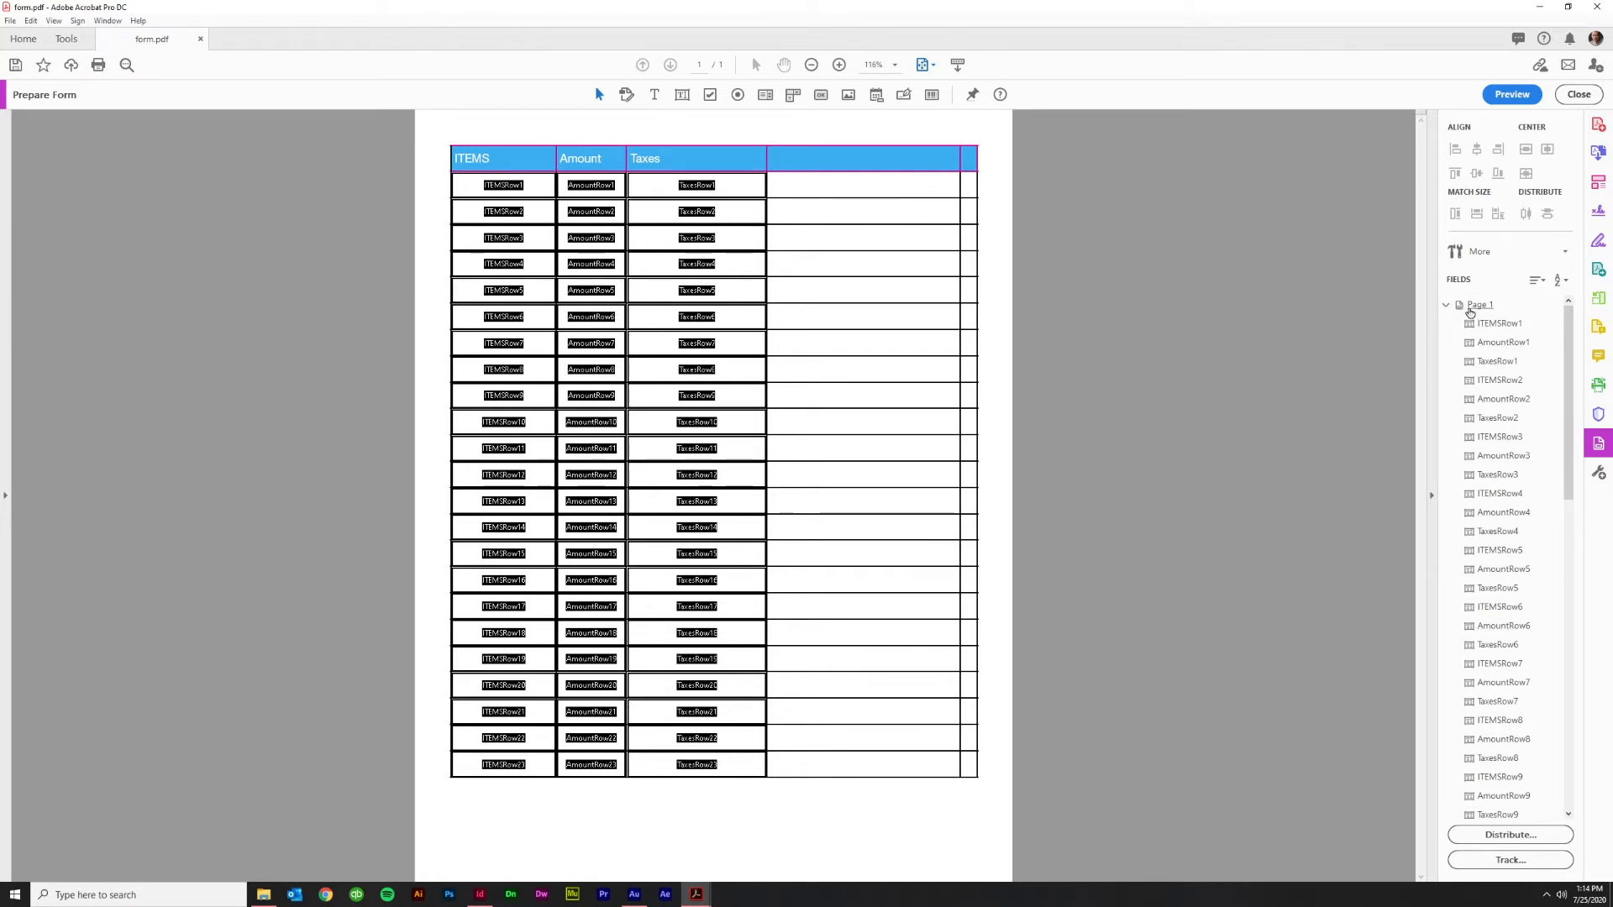
scroll(1516, 542, down, 10)
scroll(1511, 550, up, 10)
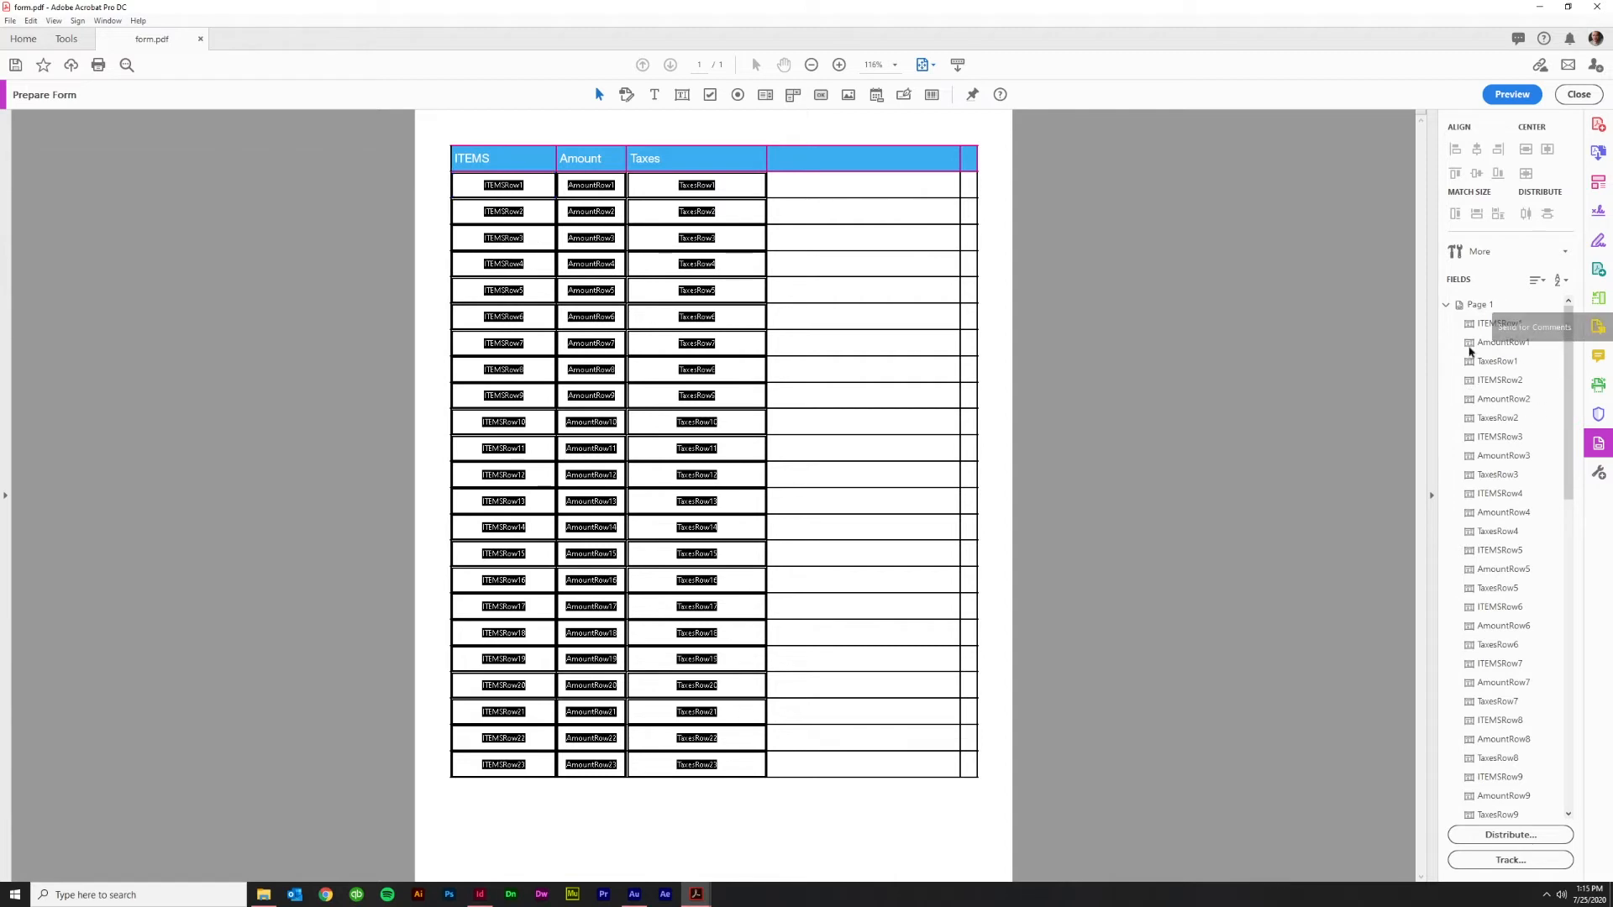
Preview the form, test the first-row Taxes field and second-row ITEMS field, and close form preparation
click(1512, 94)
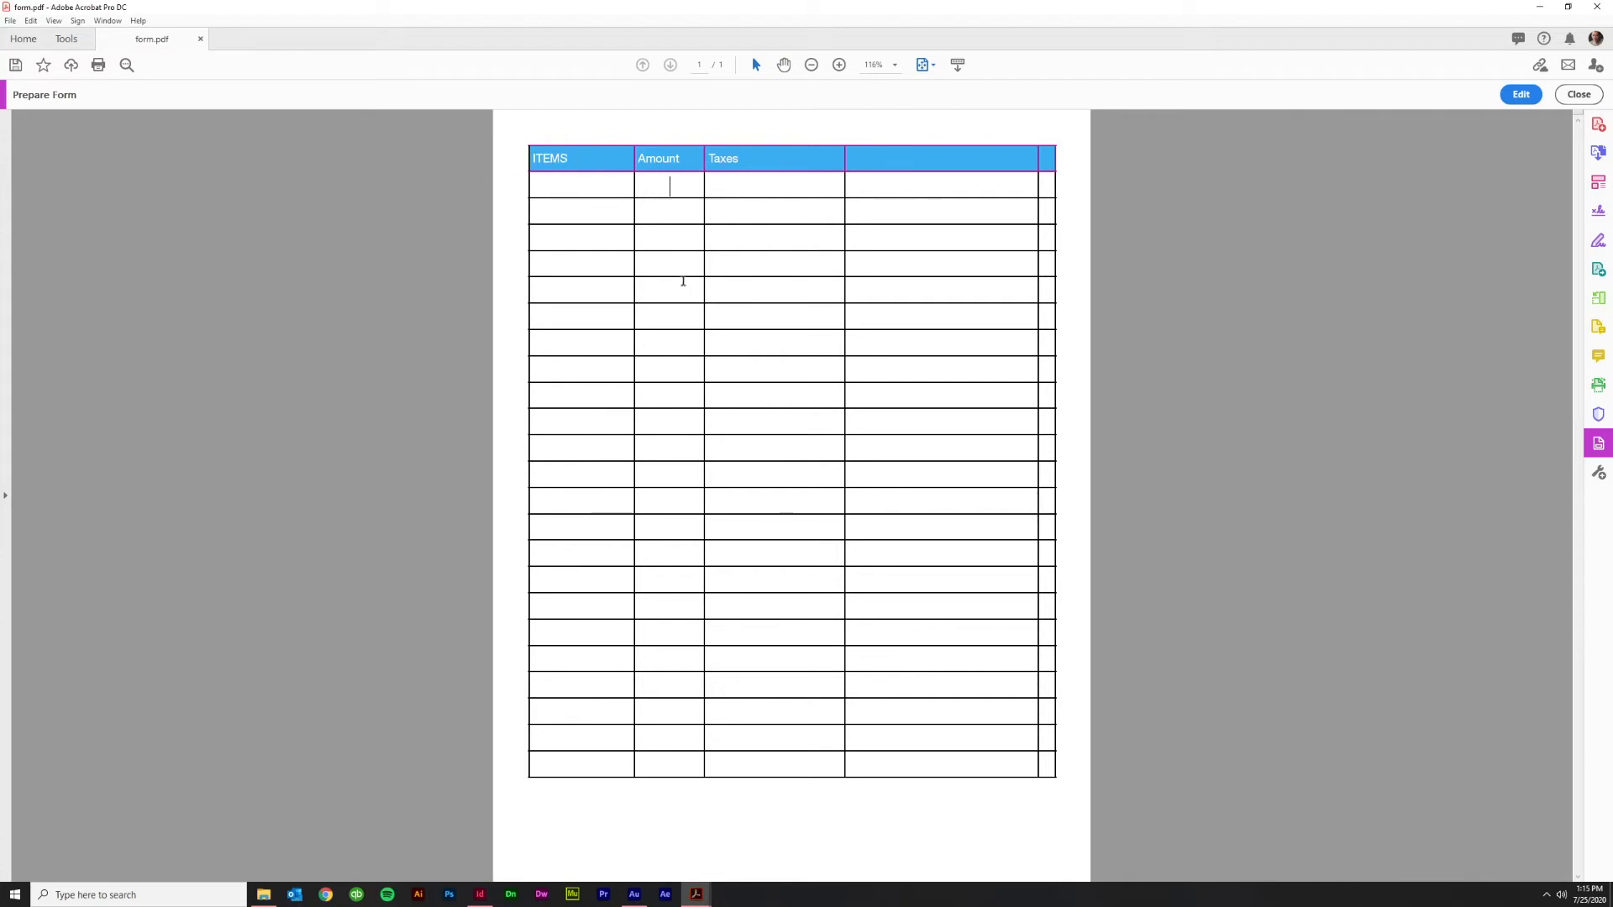
click(718, 194)
click(554, 210)
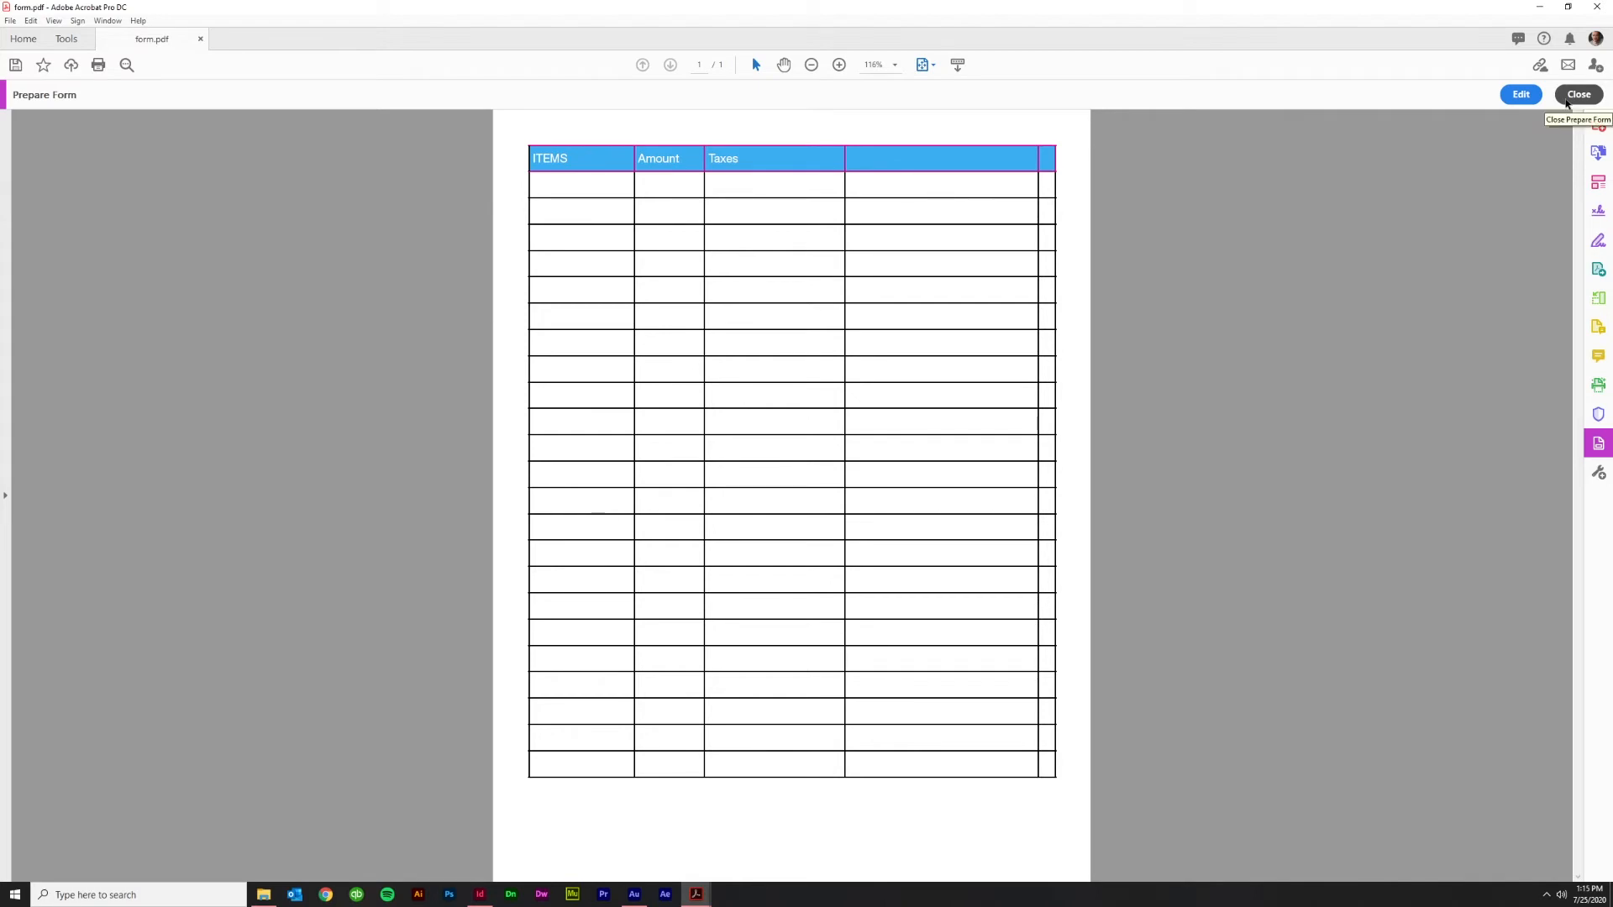
click(1566, 102)
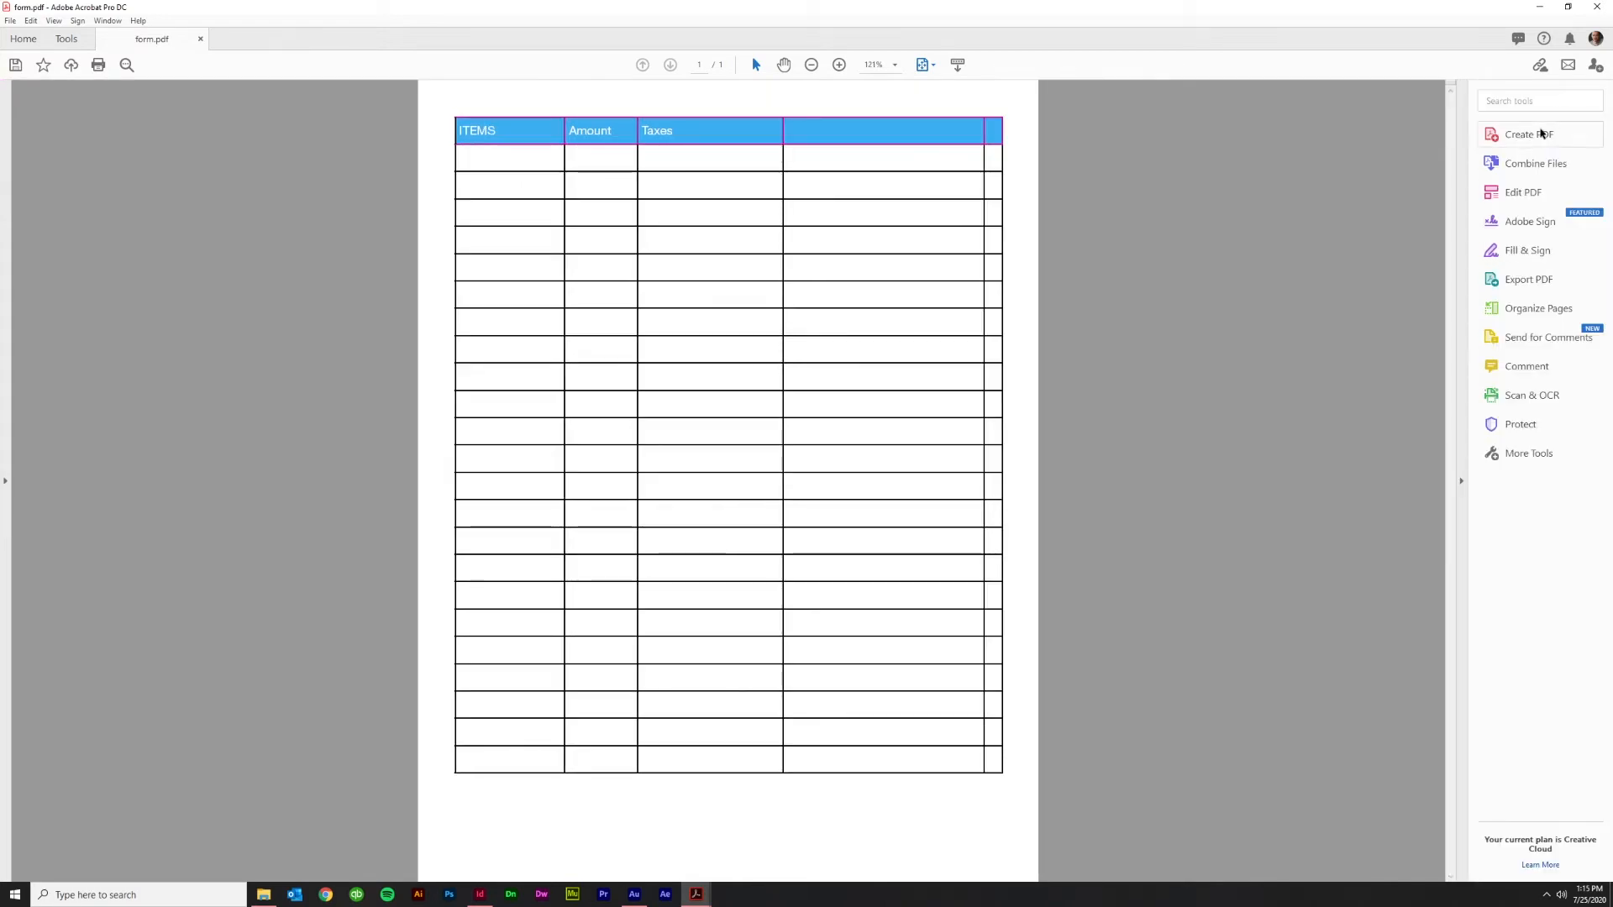
Reopen form preparation and draw a text field filling the first empty cell below the fourth column's heading
text(prep)
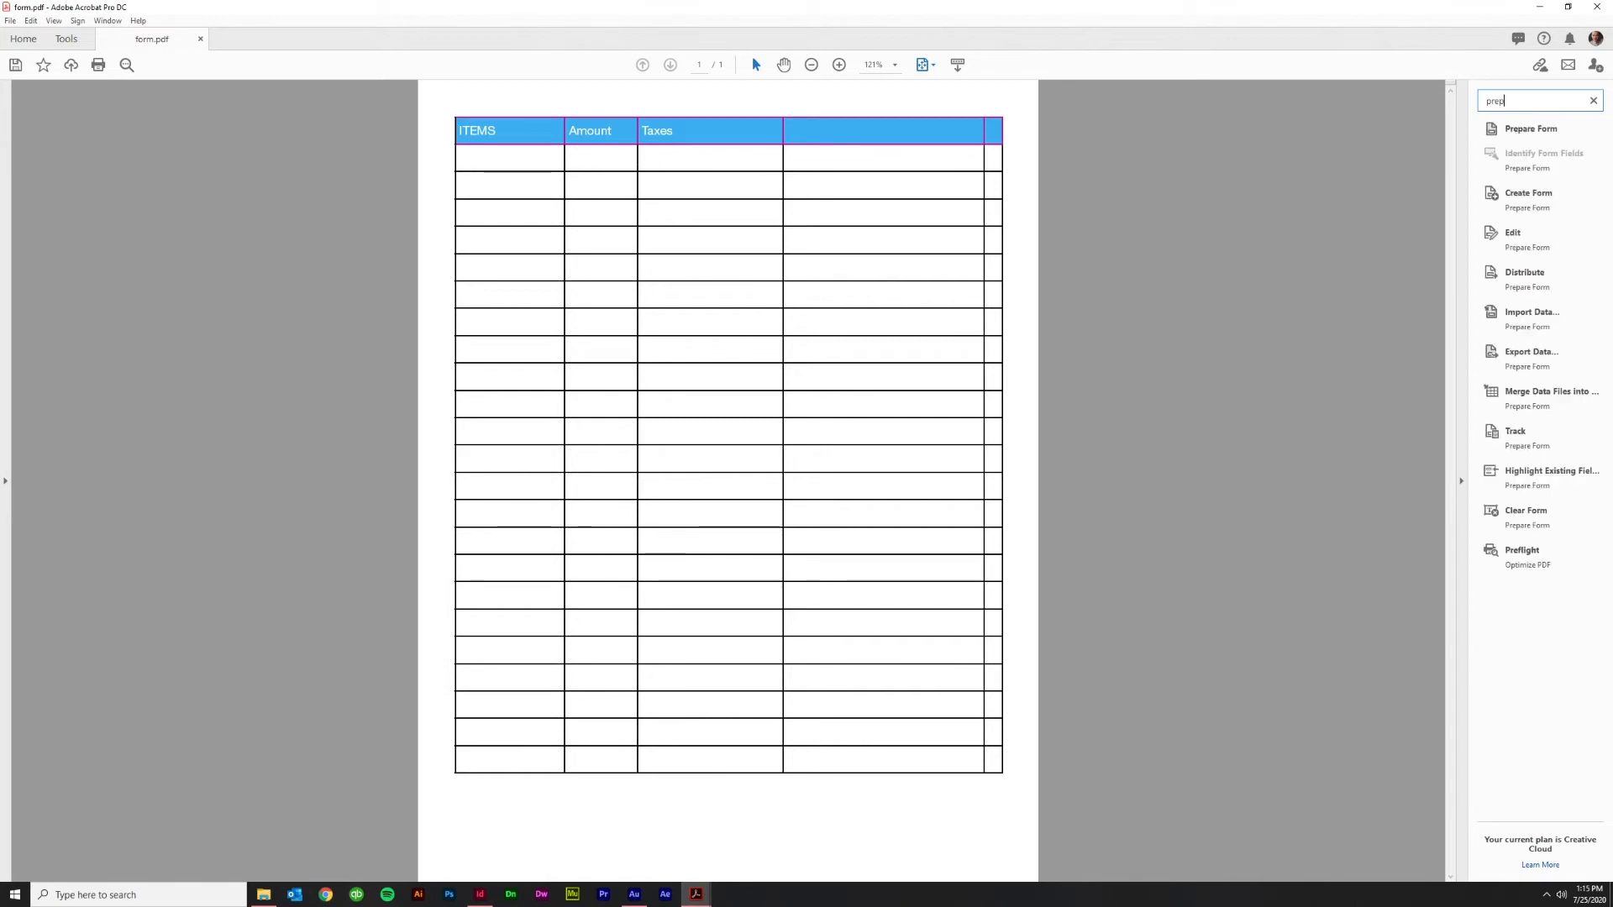
click(1531, 128)
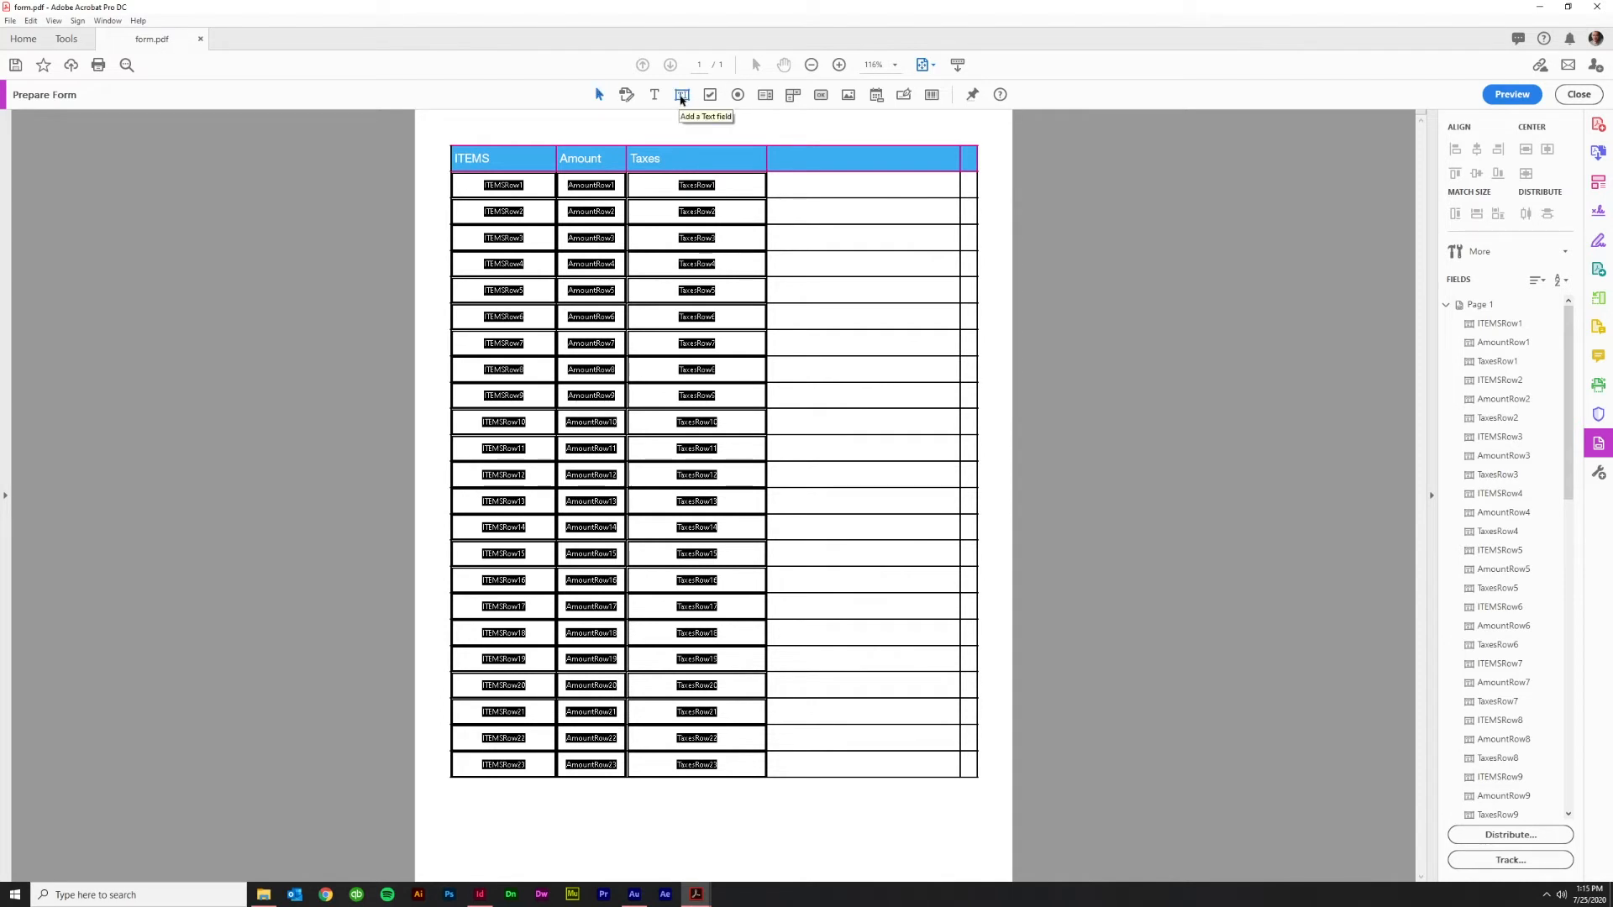
click(681, 97)
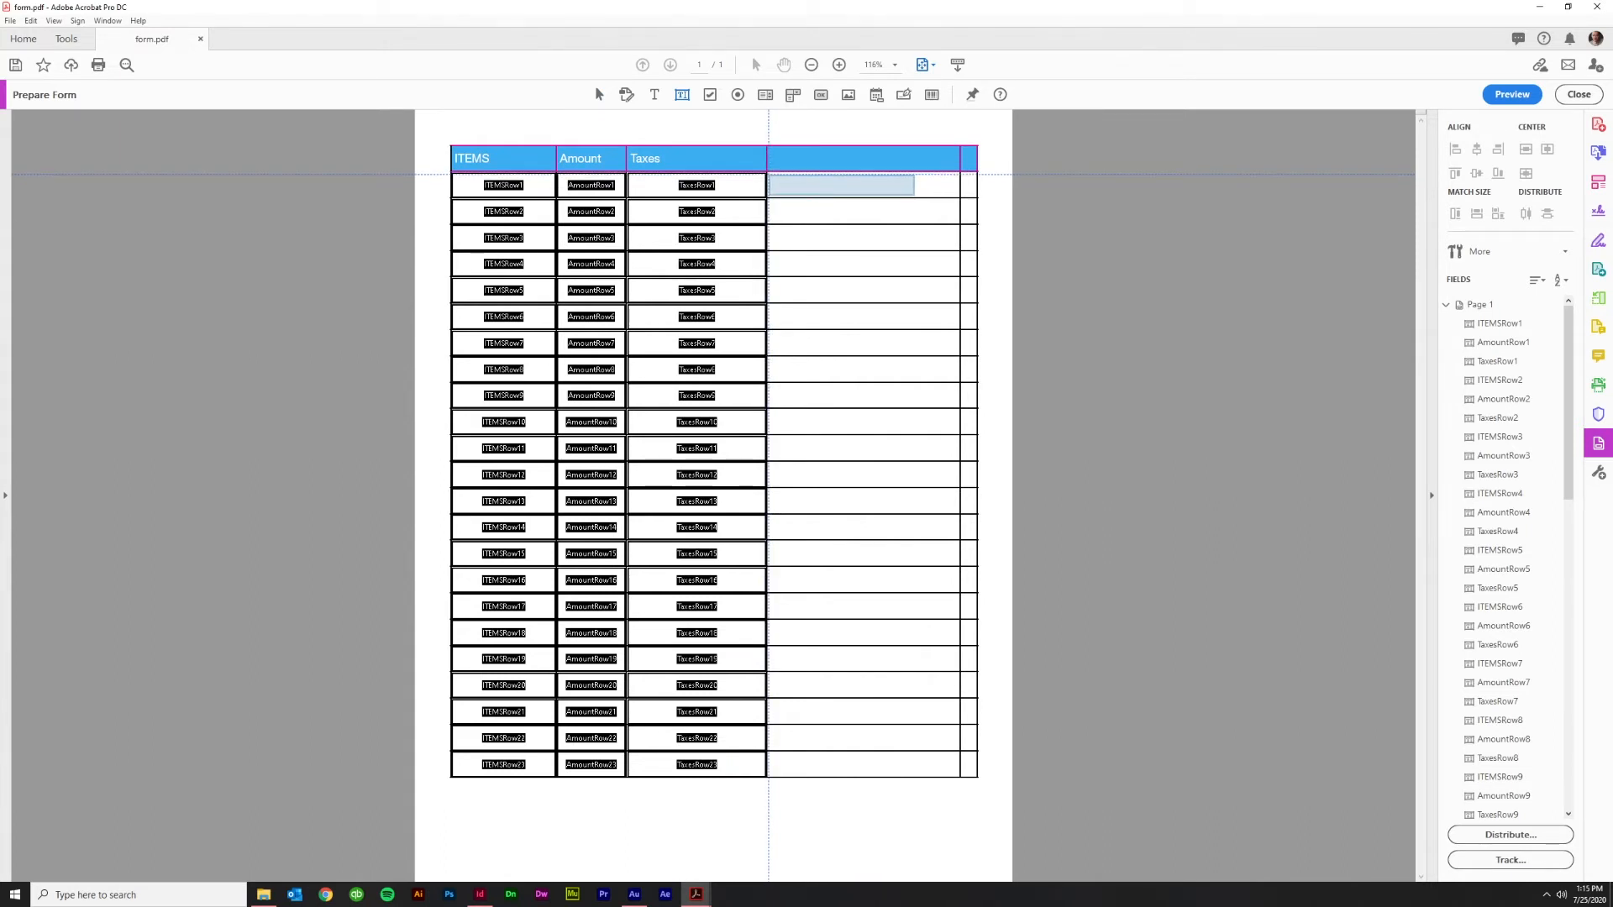
scroll(768, 175, up, 5)
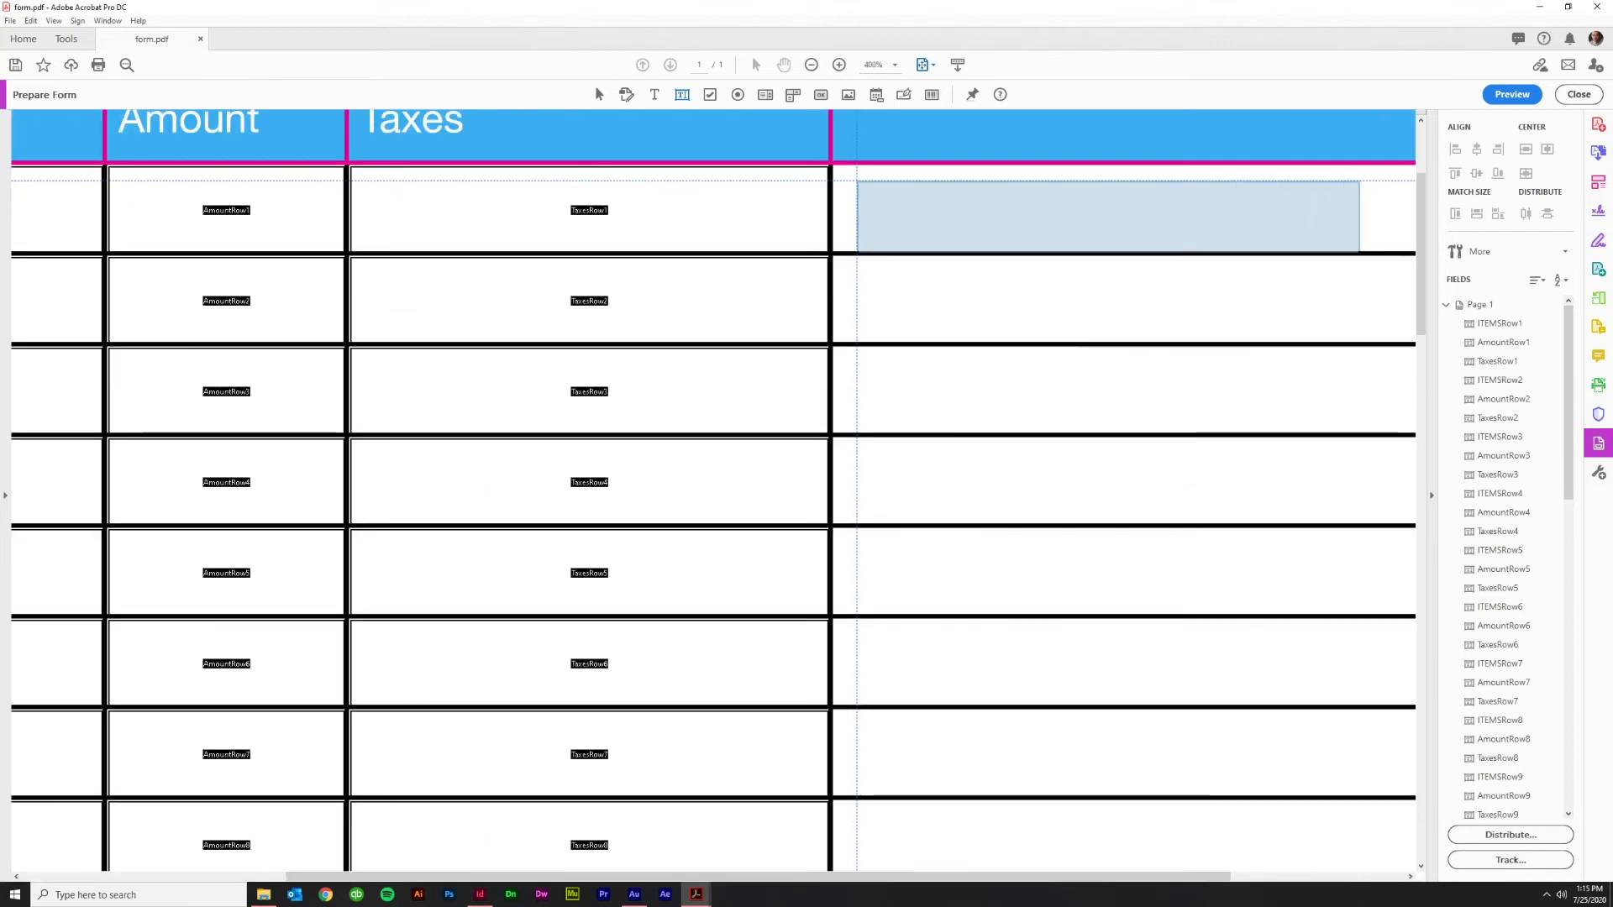
drag(834, 166, 1232, 249)
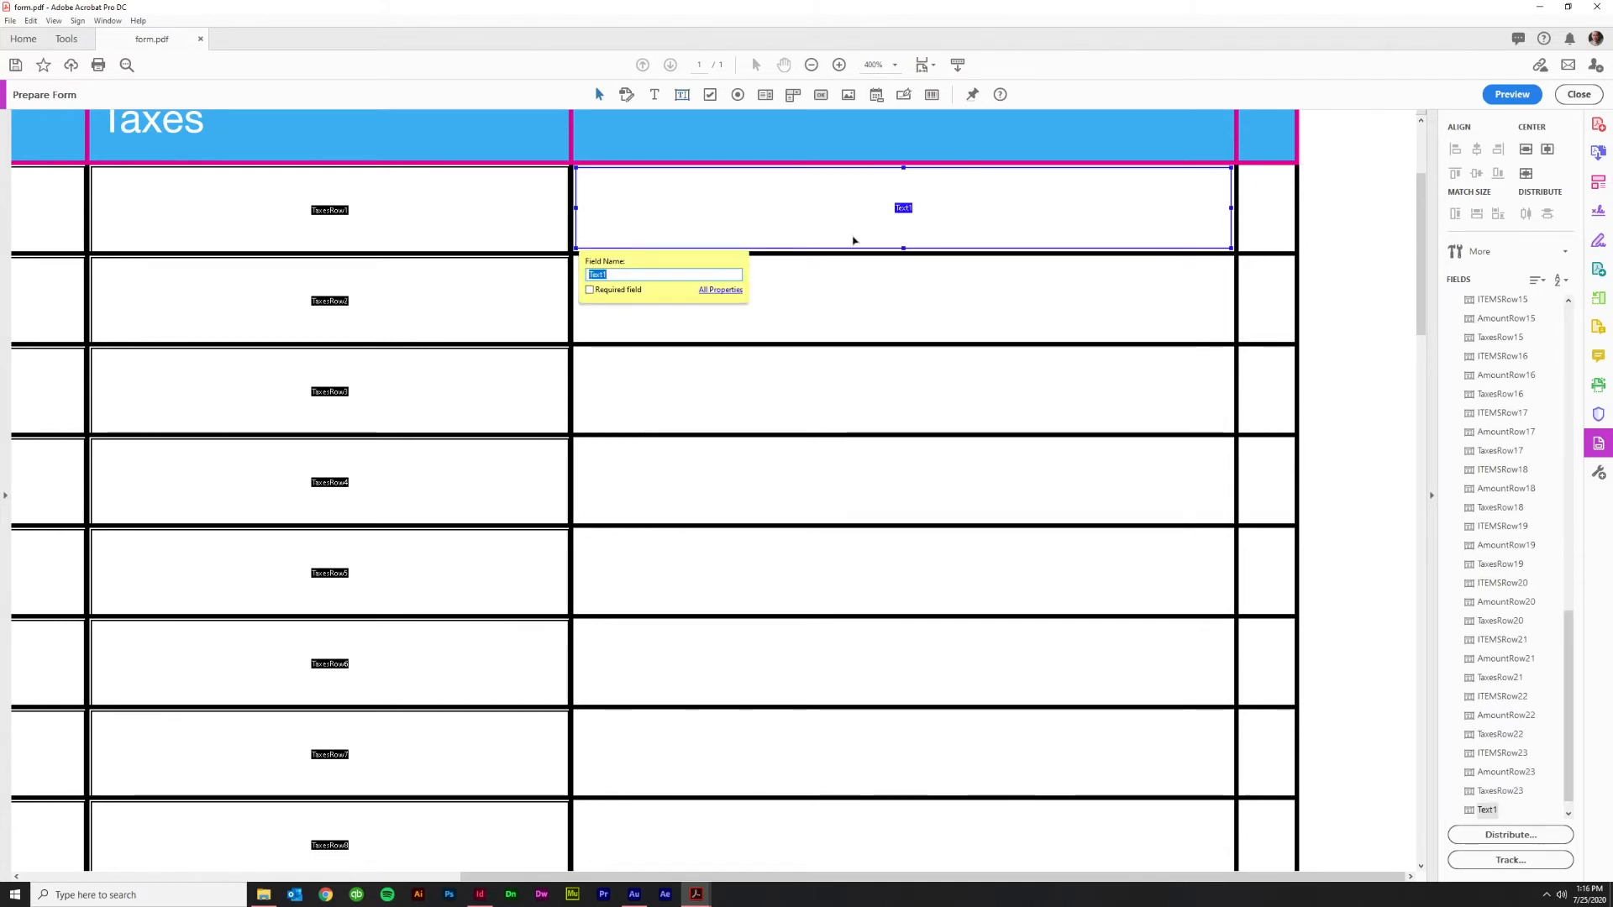
scroll(853, 240, down, 3)
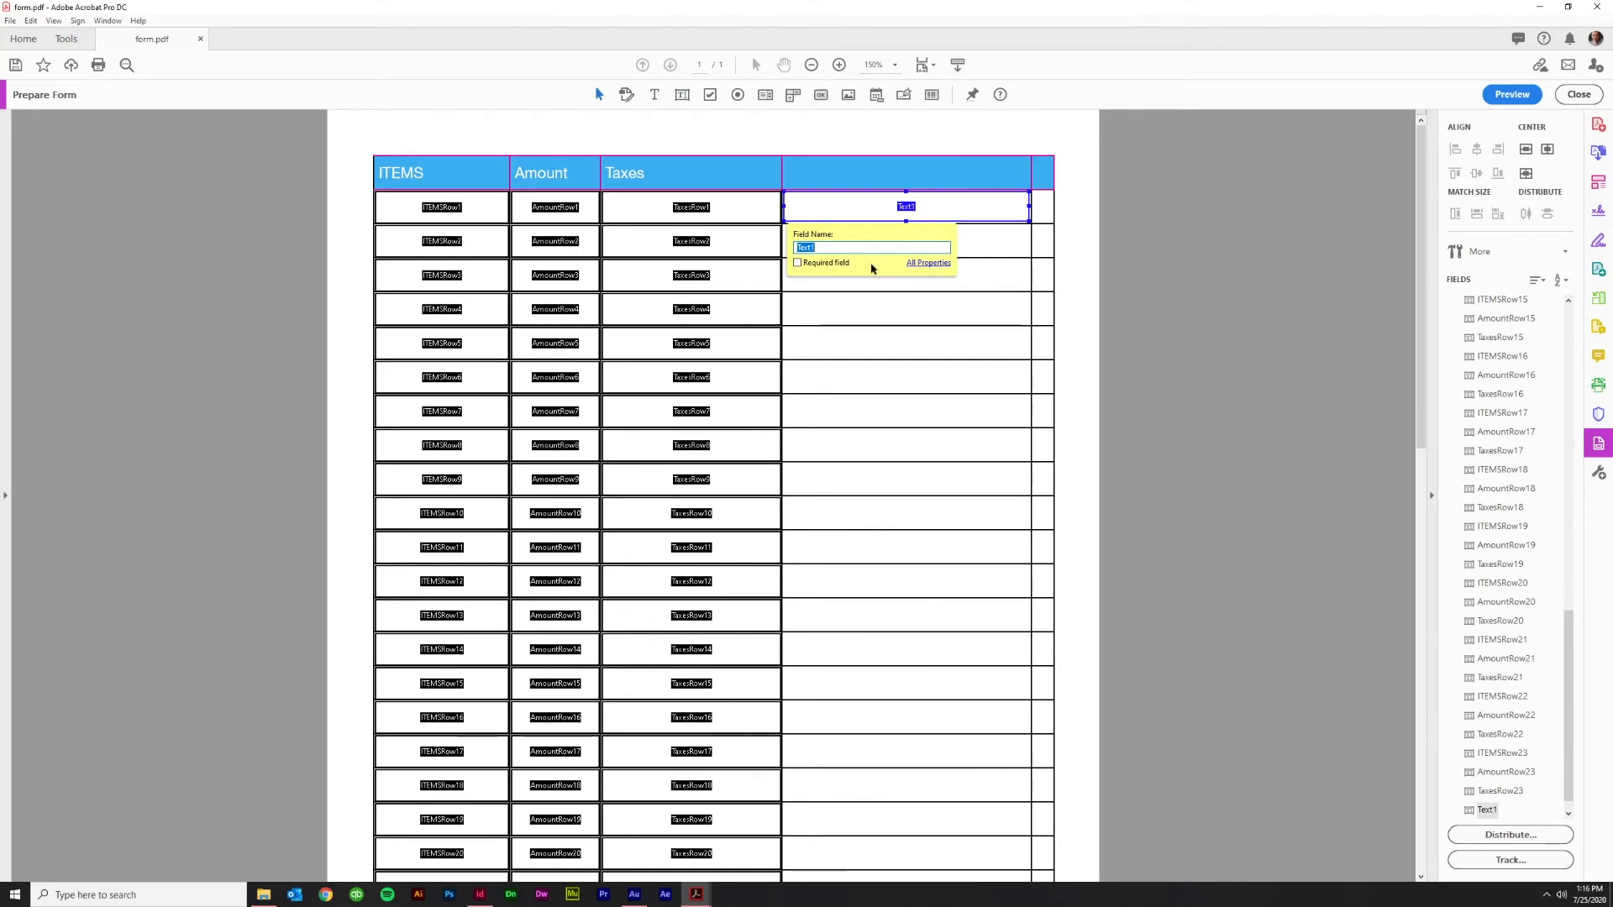
Name the new text field Column4-1
text(Column 4 - 1)
drag(843, 248, 827, 250)
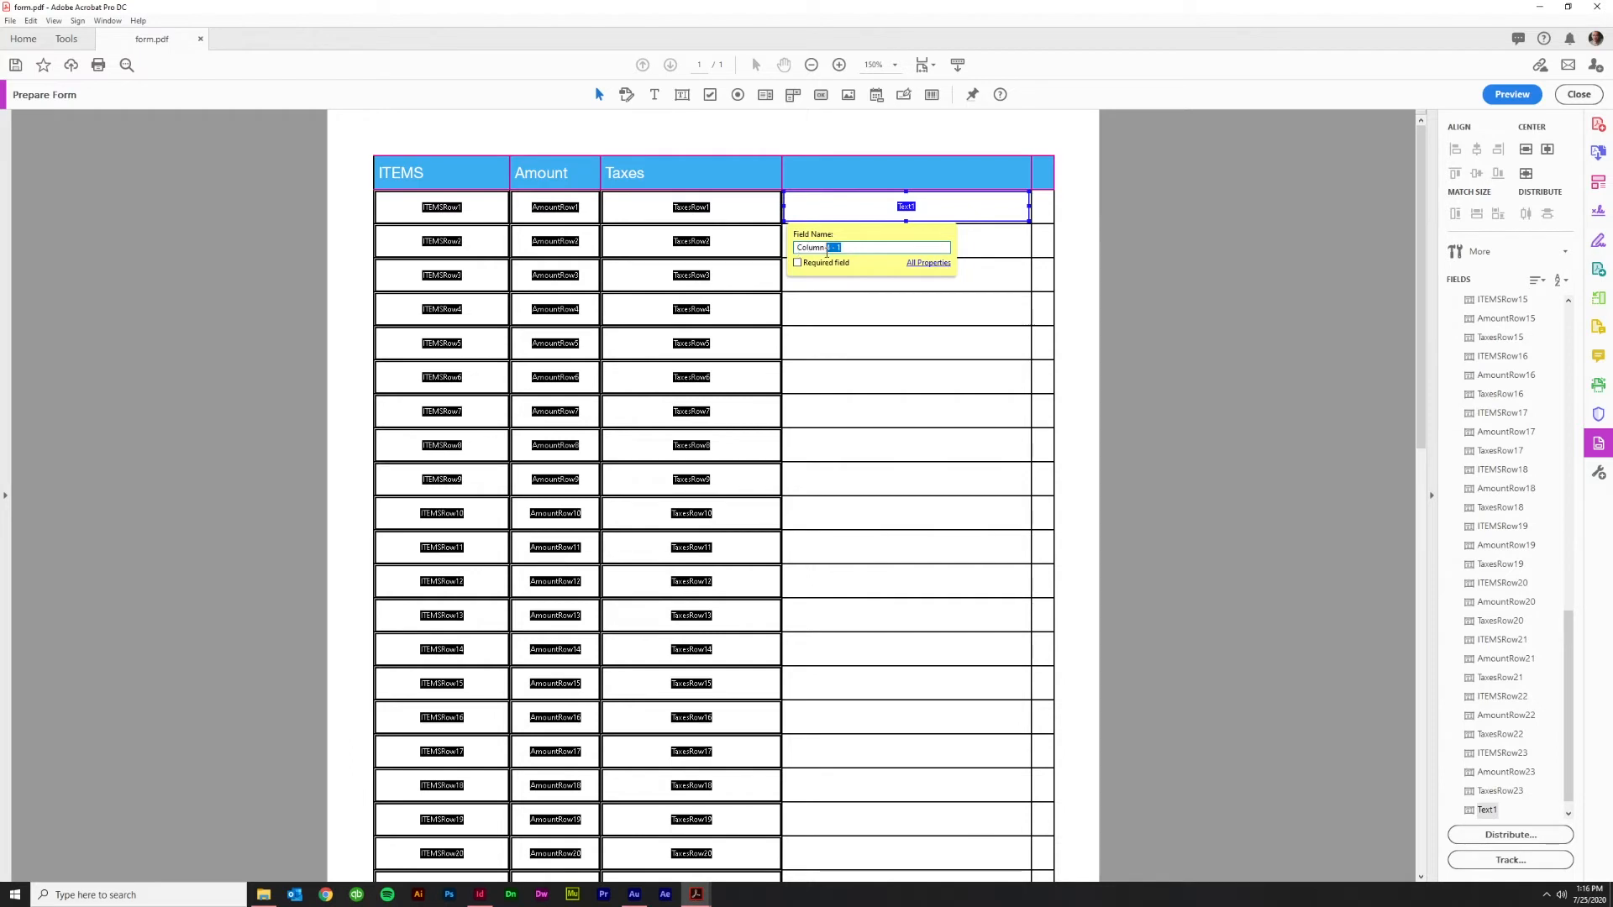
key(BackSpace)
text(4-1)
key(Return)
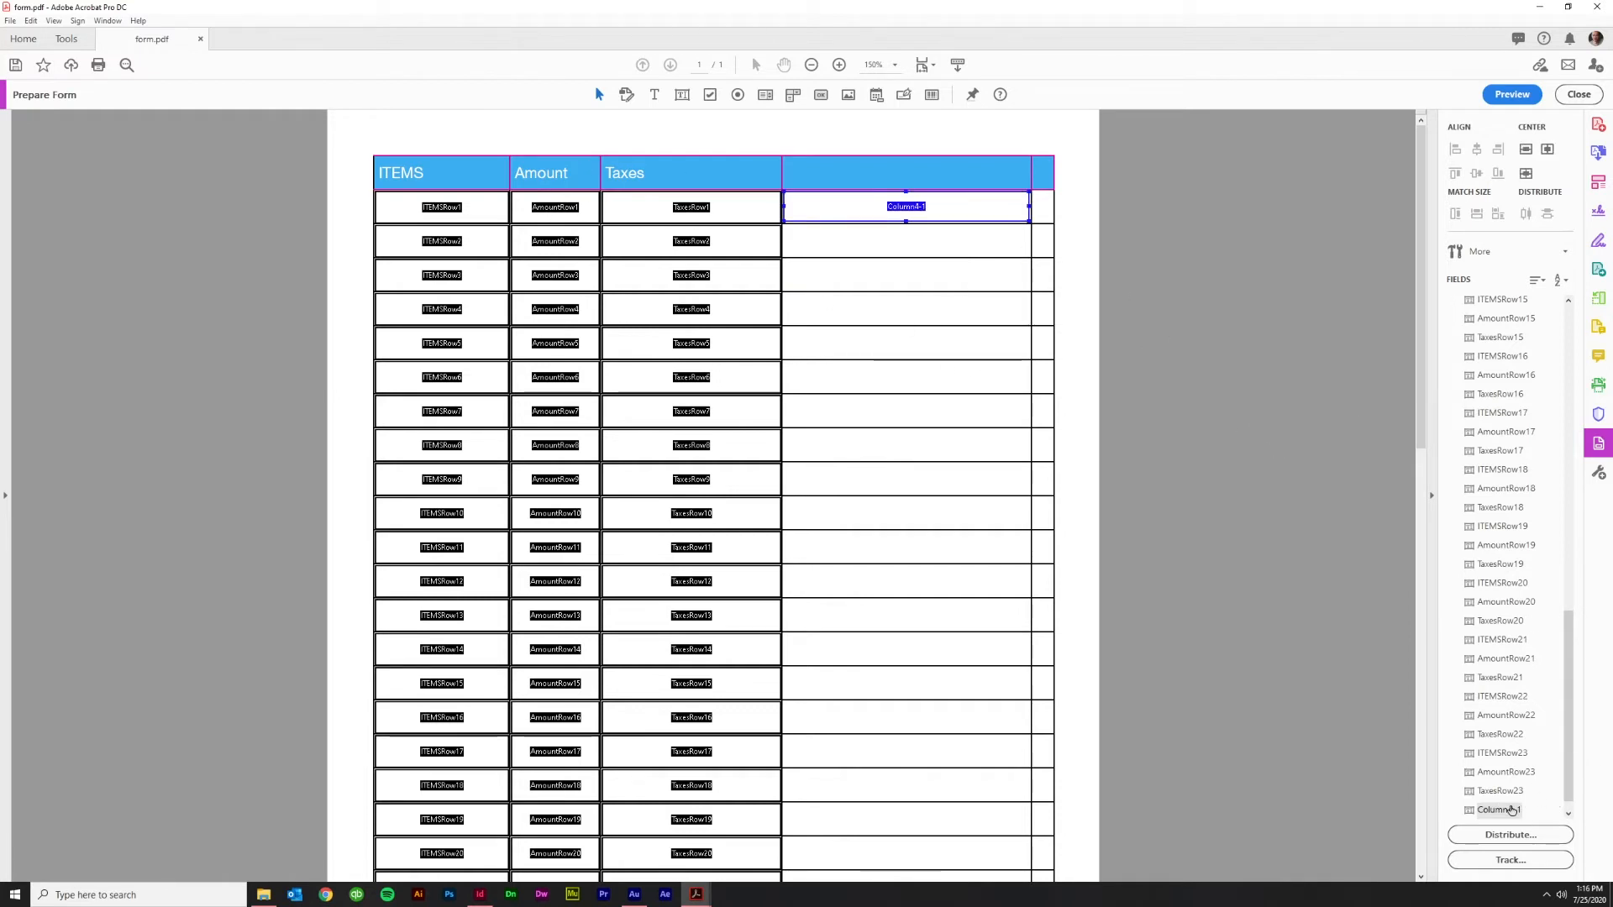
Move the Column4-1 field in the field order to directly after TaxesRow1
drag(1567, 782, 1564, 790)
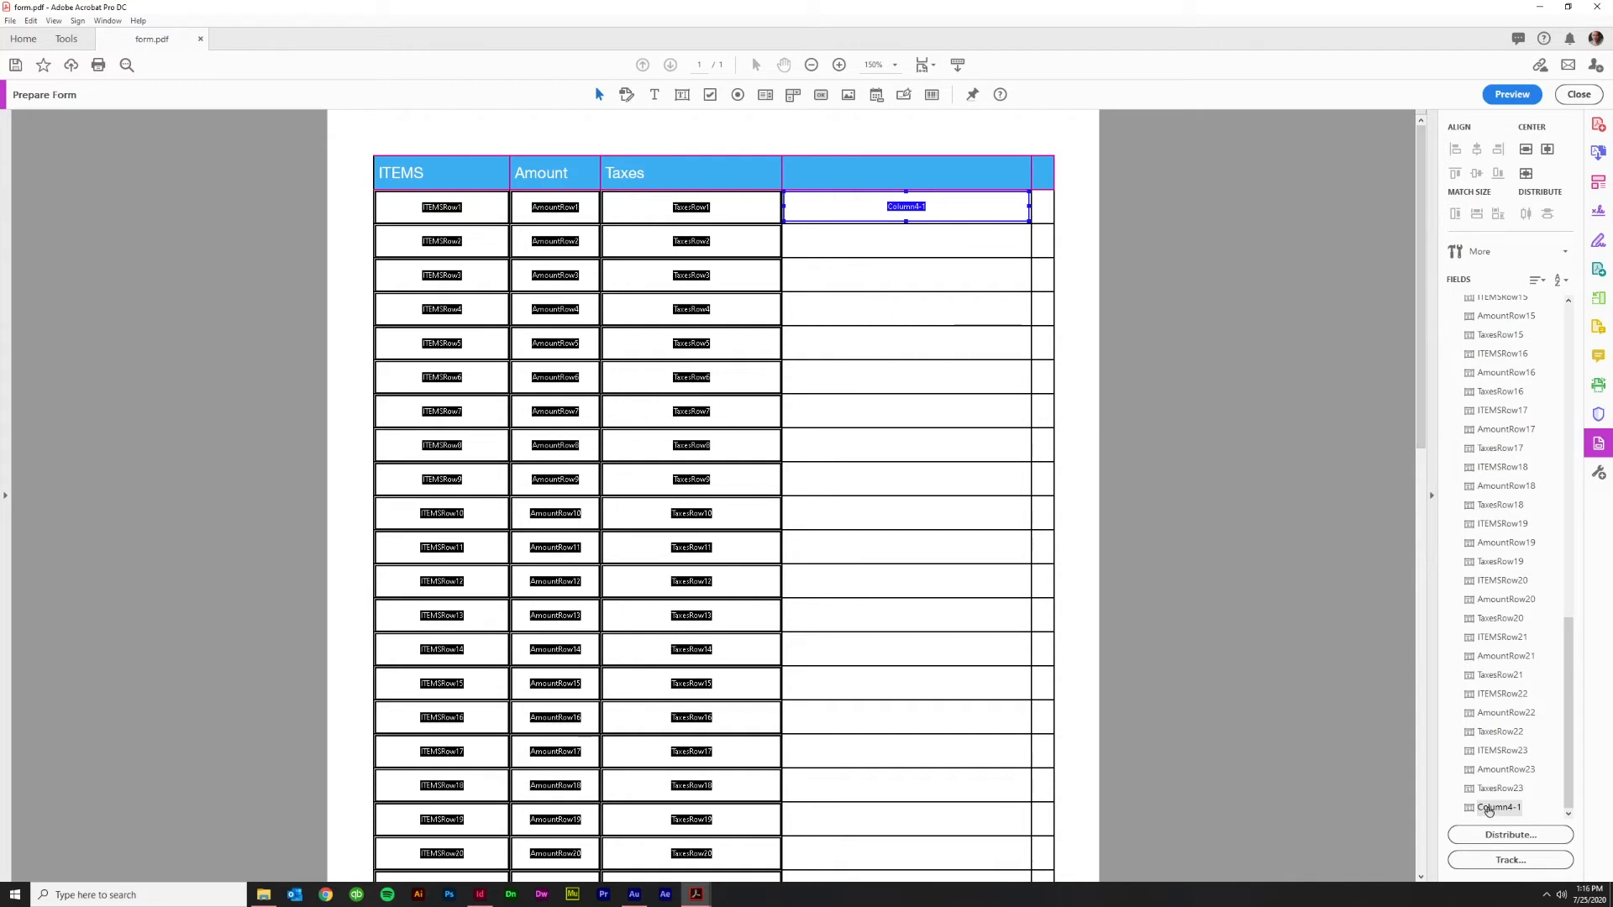
drag(1489, 809, 1468, 371)
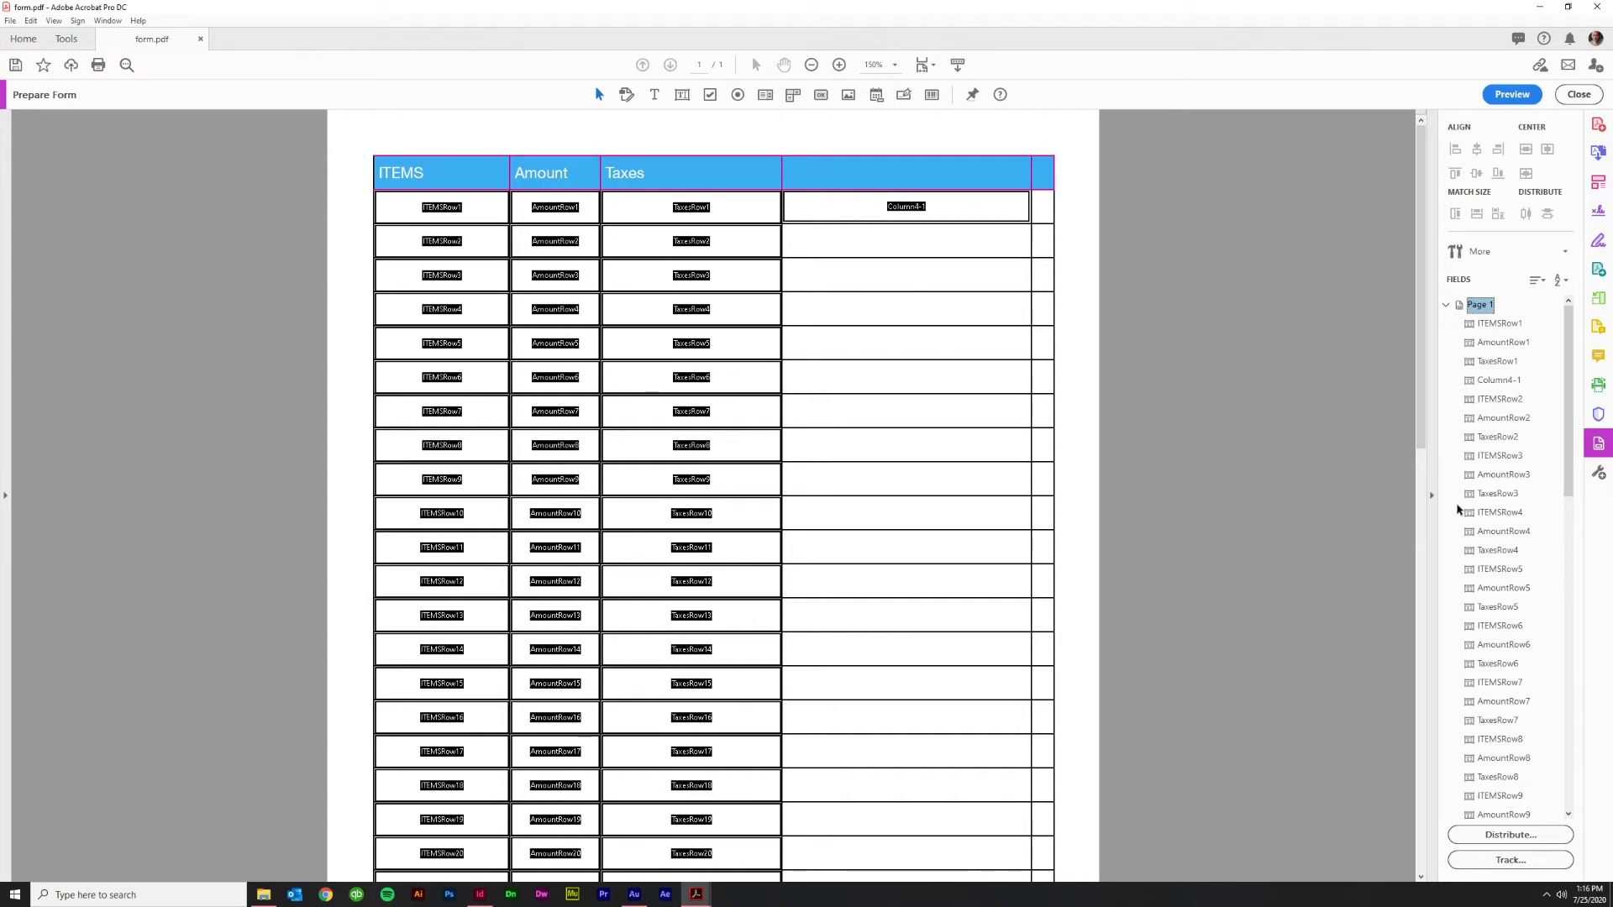
scroll(946, 695, down, 2)
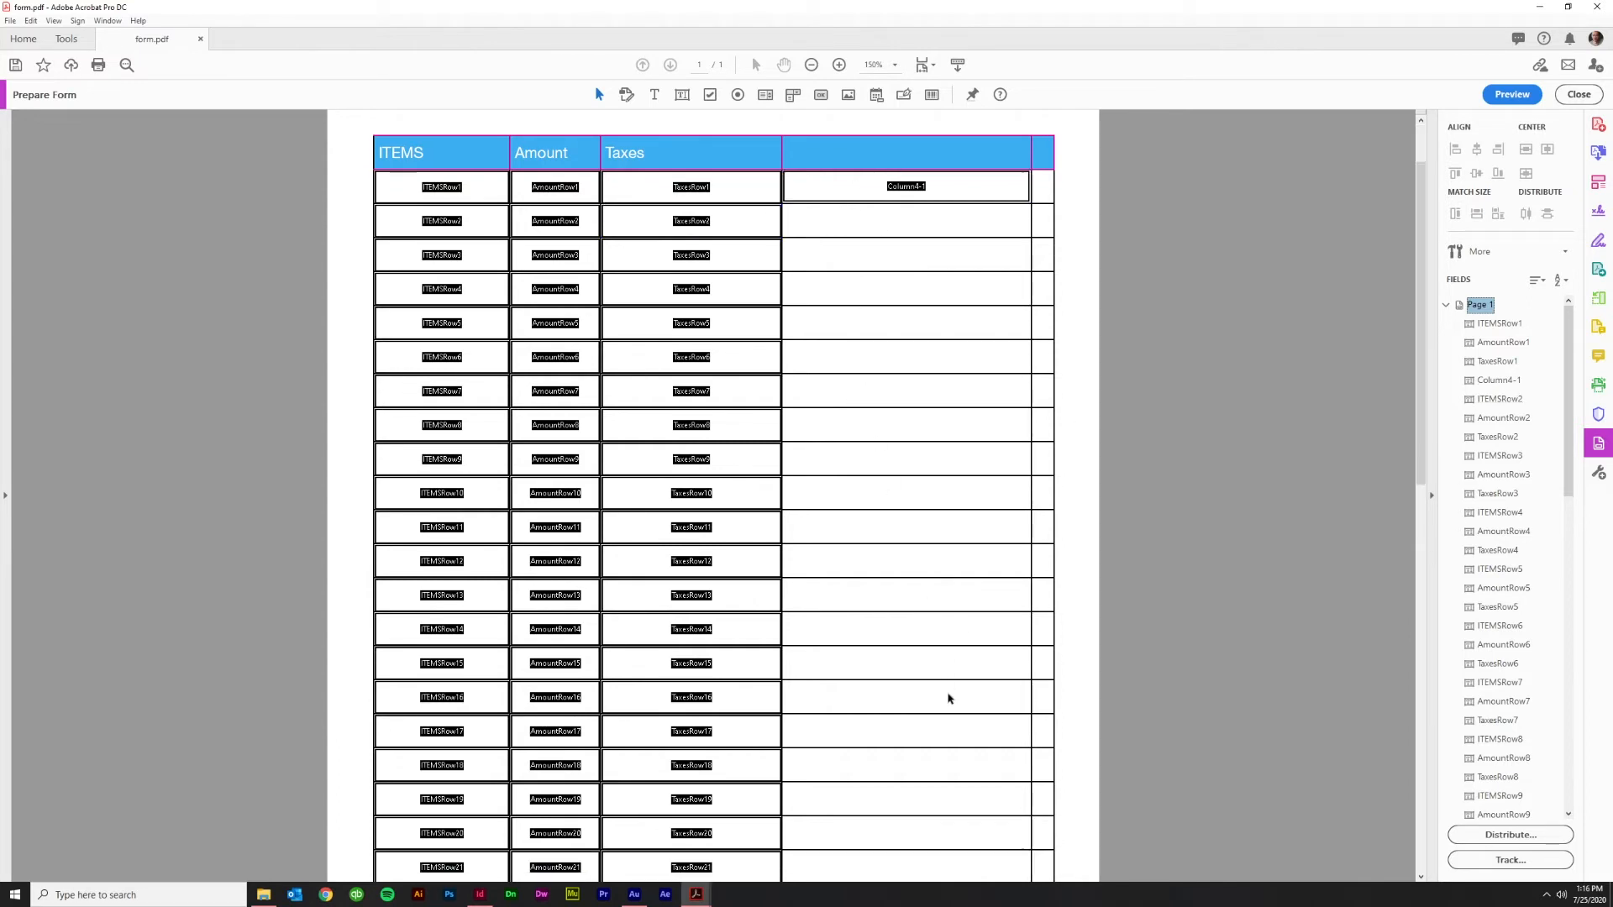
scroll(962, 806, up, 2)
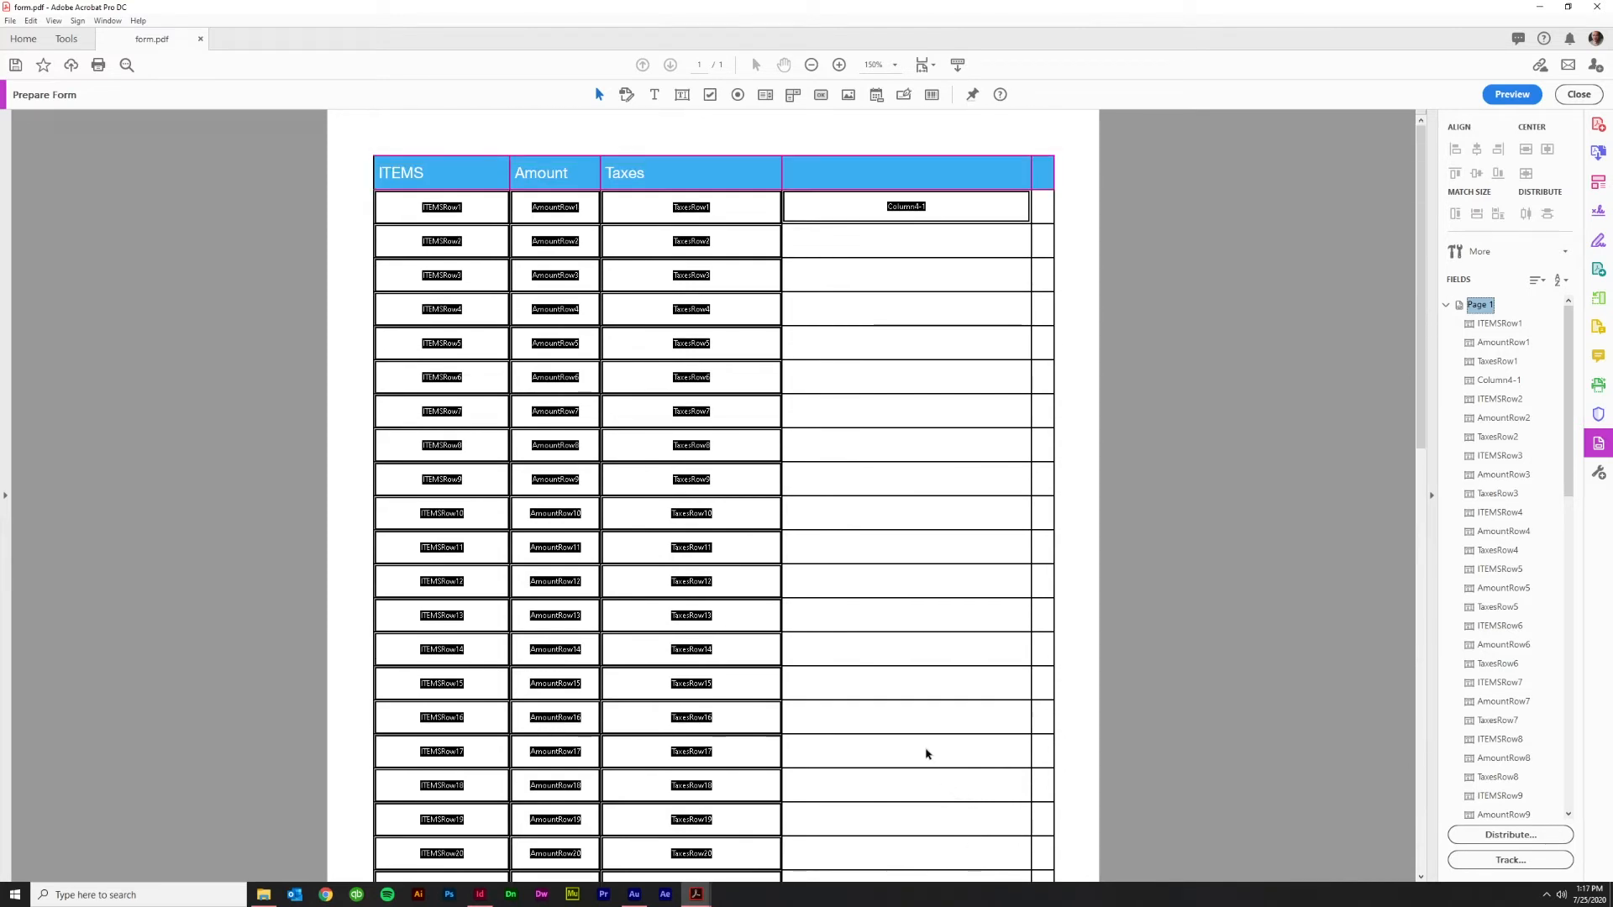
click(755, 602)
scroll(852, 586, down, 2)
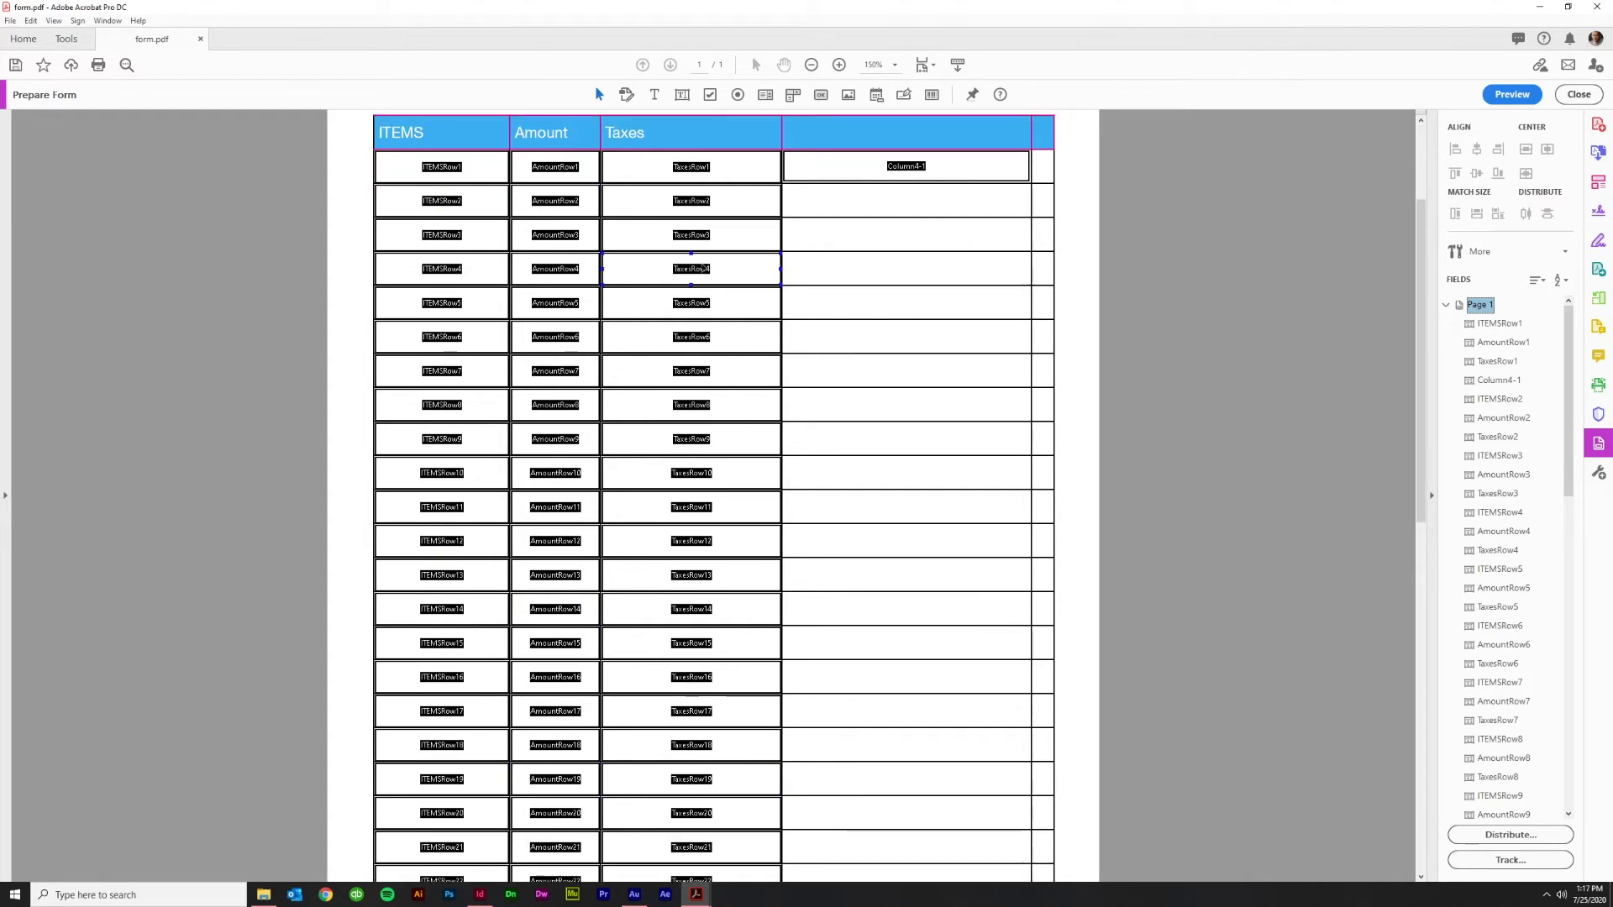
scroll(852, 587, up, 1)
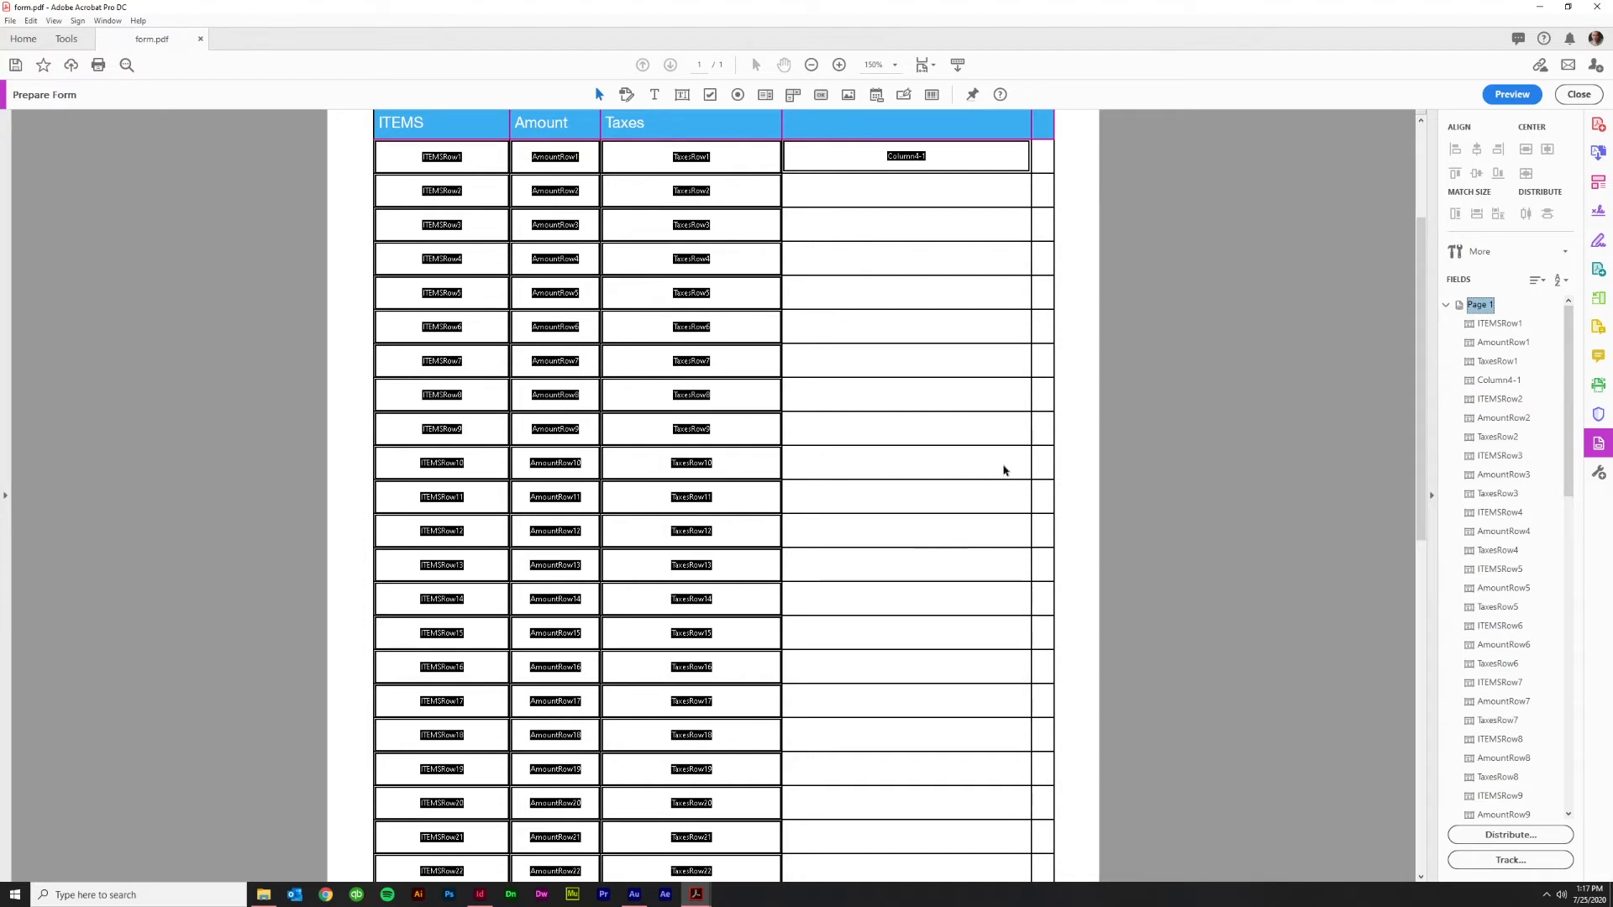
scroll(1003, 471, up, 1)
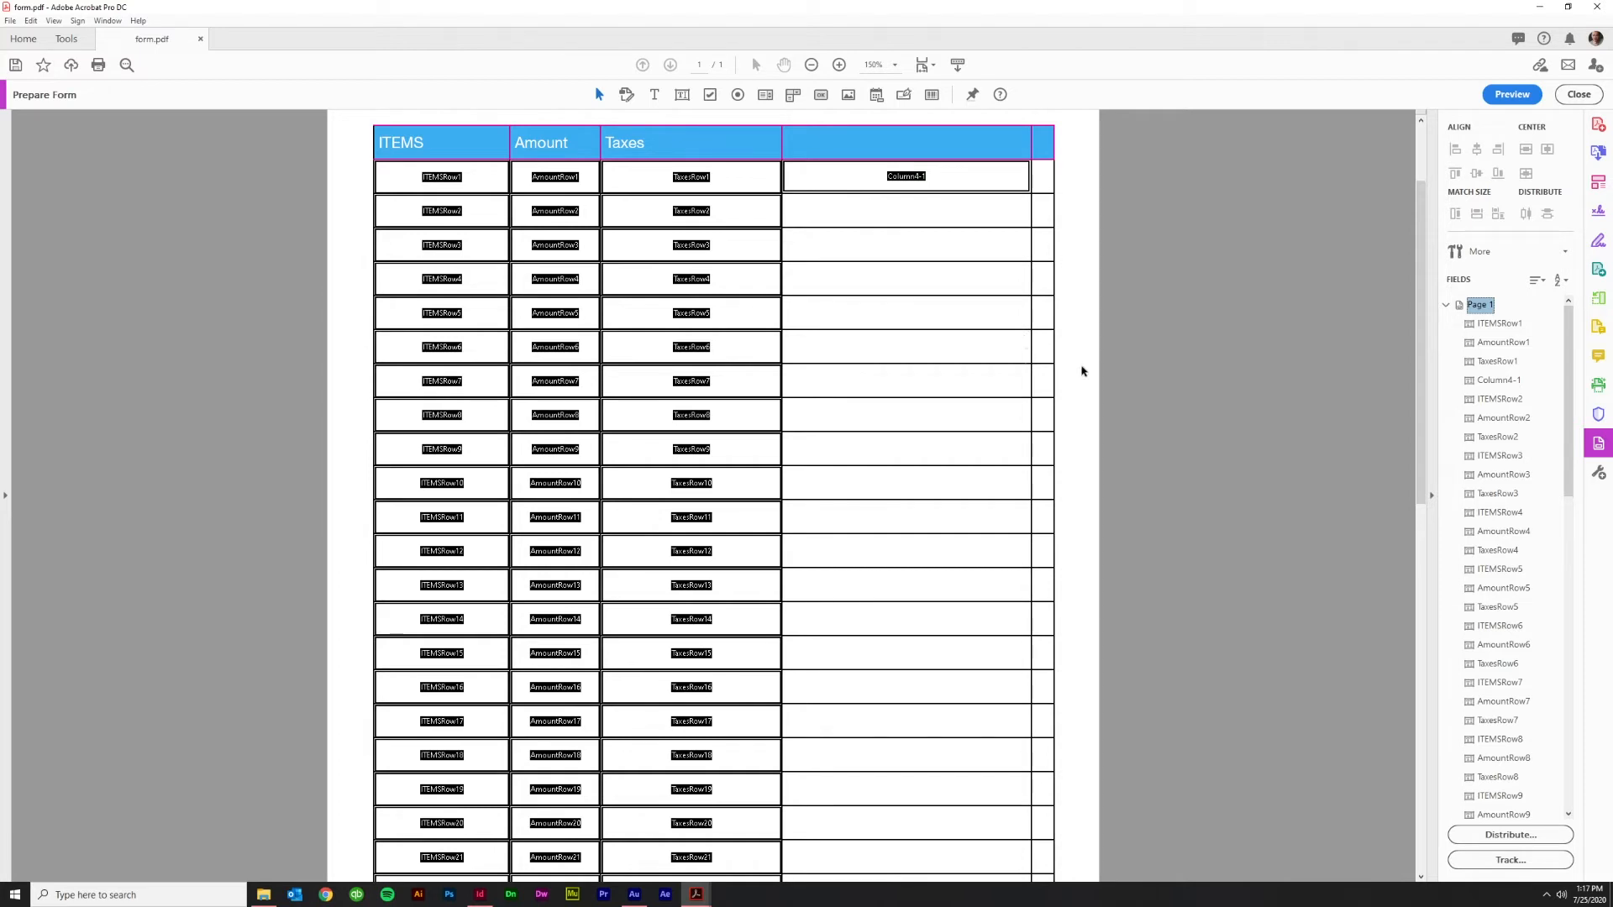
Open the text field properties of ITEMSRow1 and check its name
click(929, 178)
click(418, 291)
click(456, 194)
click(479, 179)
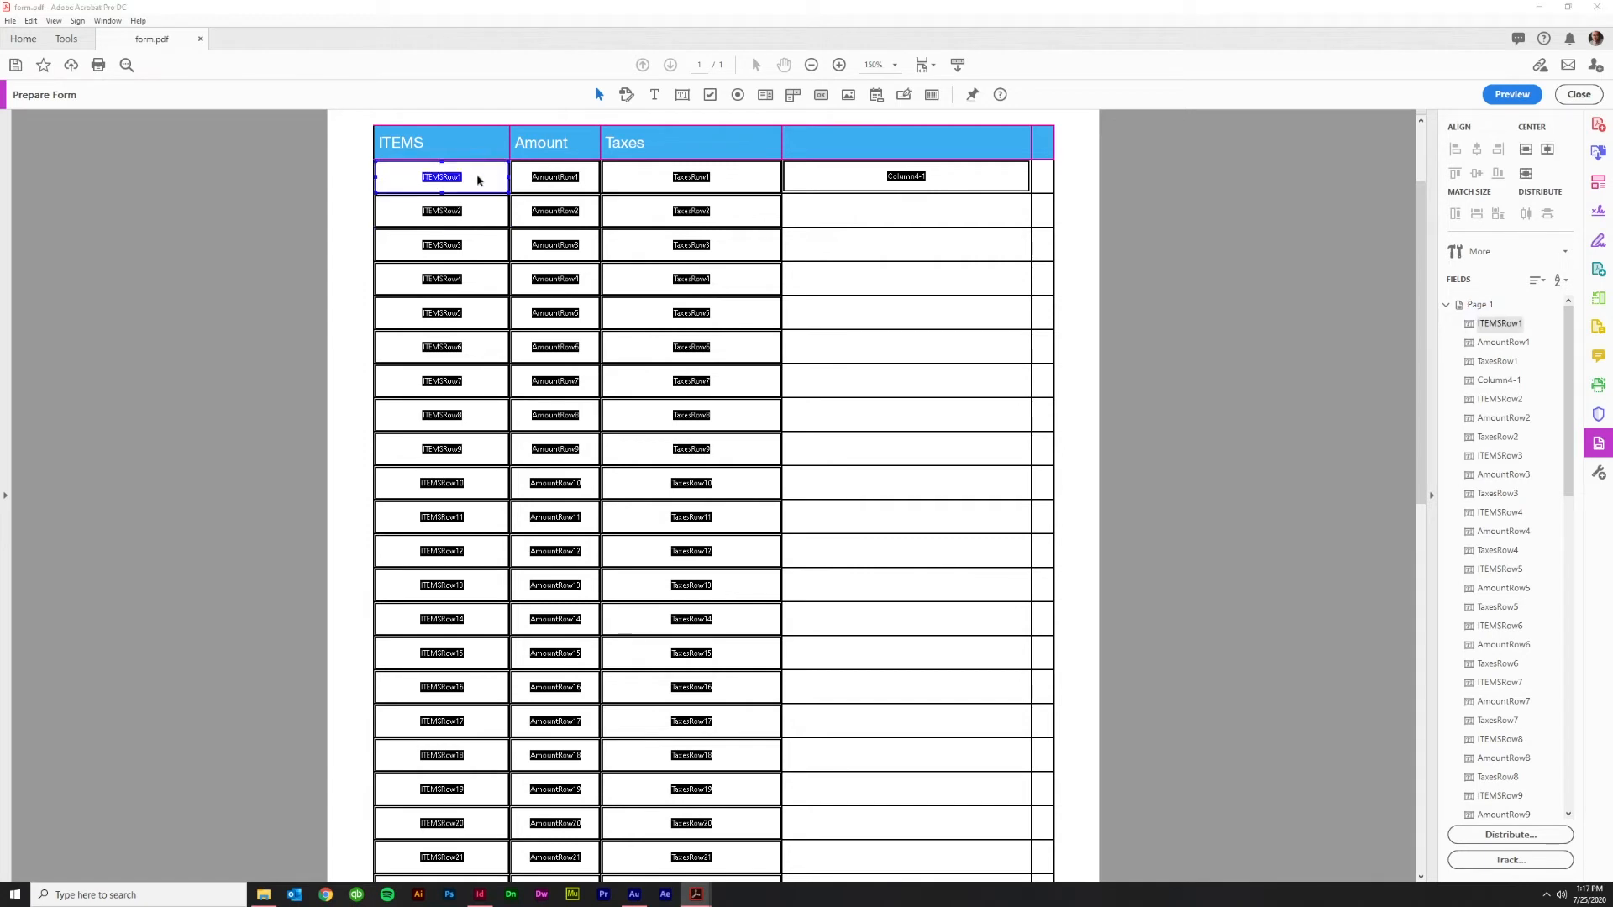
double_click(479, 179)
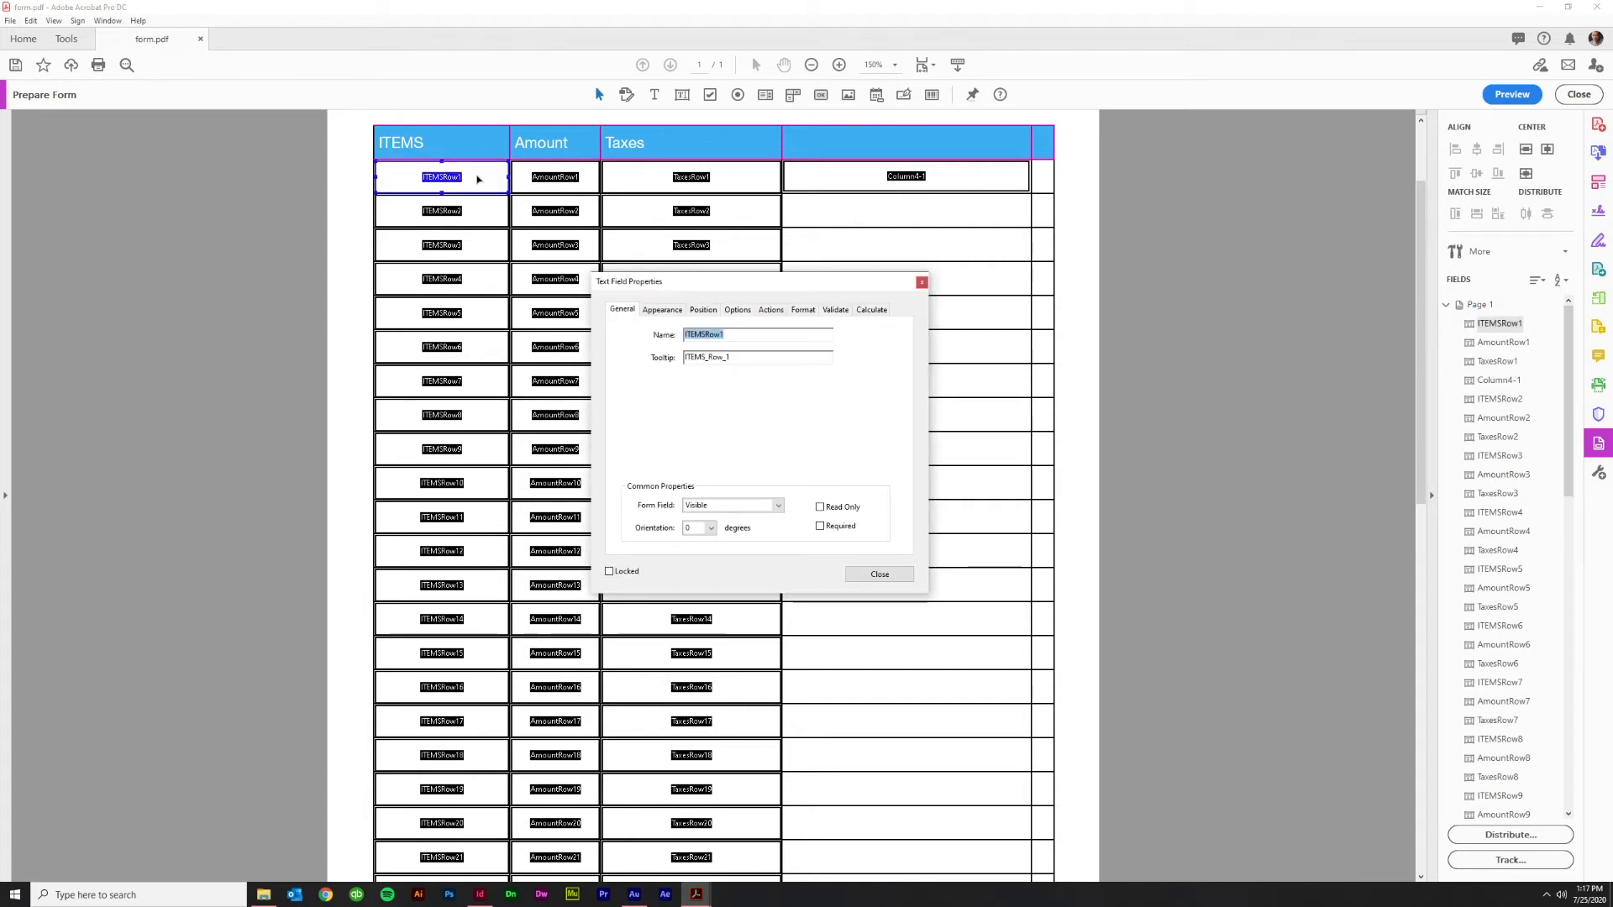
click(747, 335)
drag(744, 334, 636, 340)
click(754, 339)
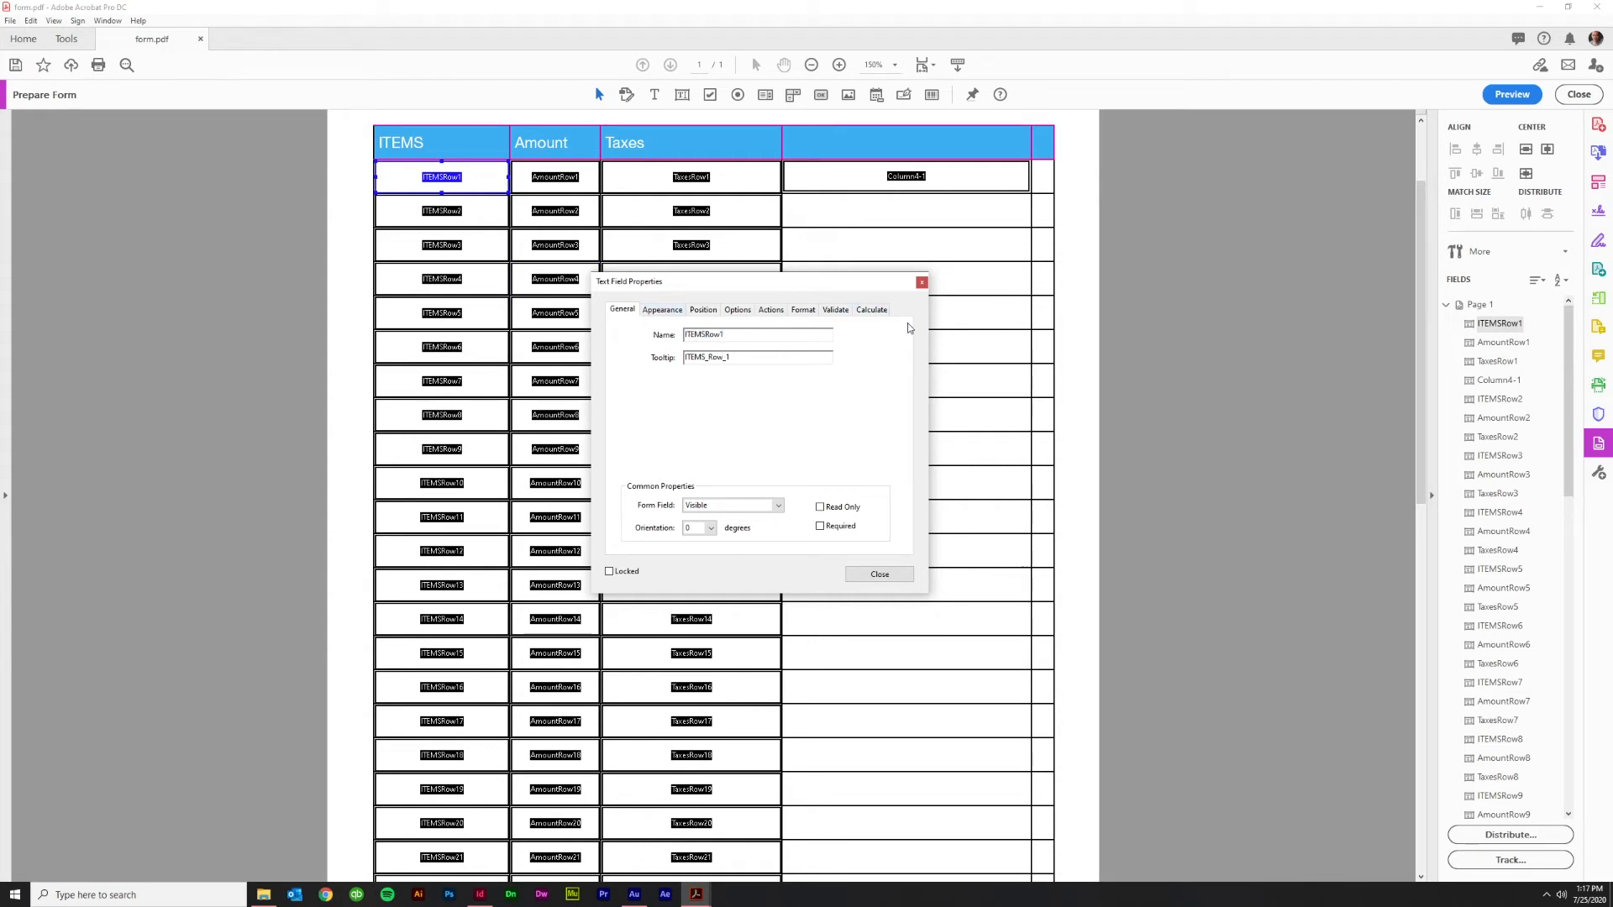
Set the font size of the ITEMSRow1 field to 12
click(663, 310)
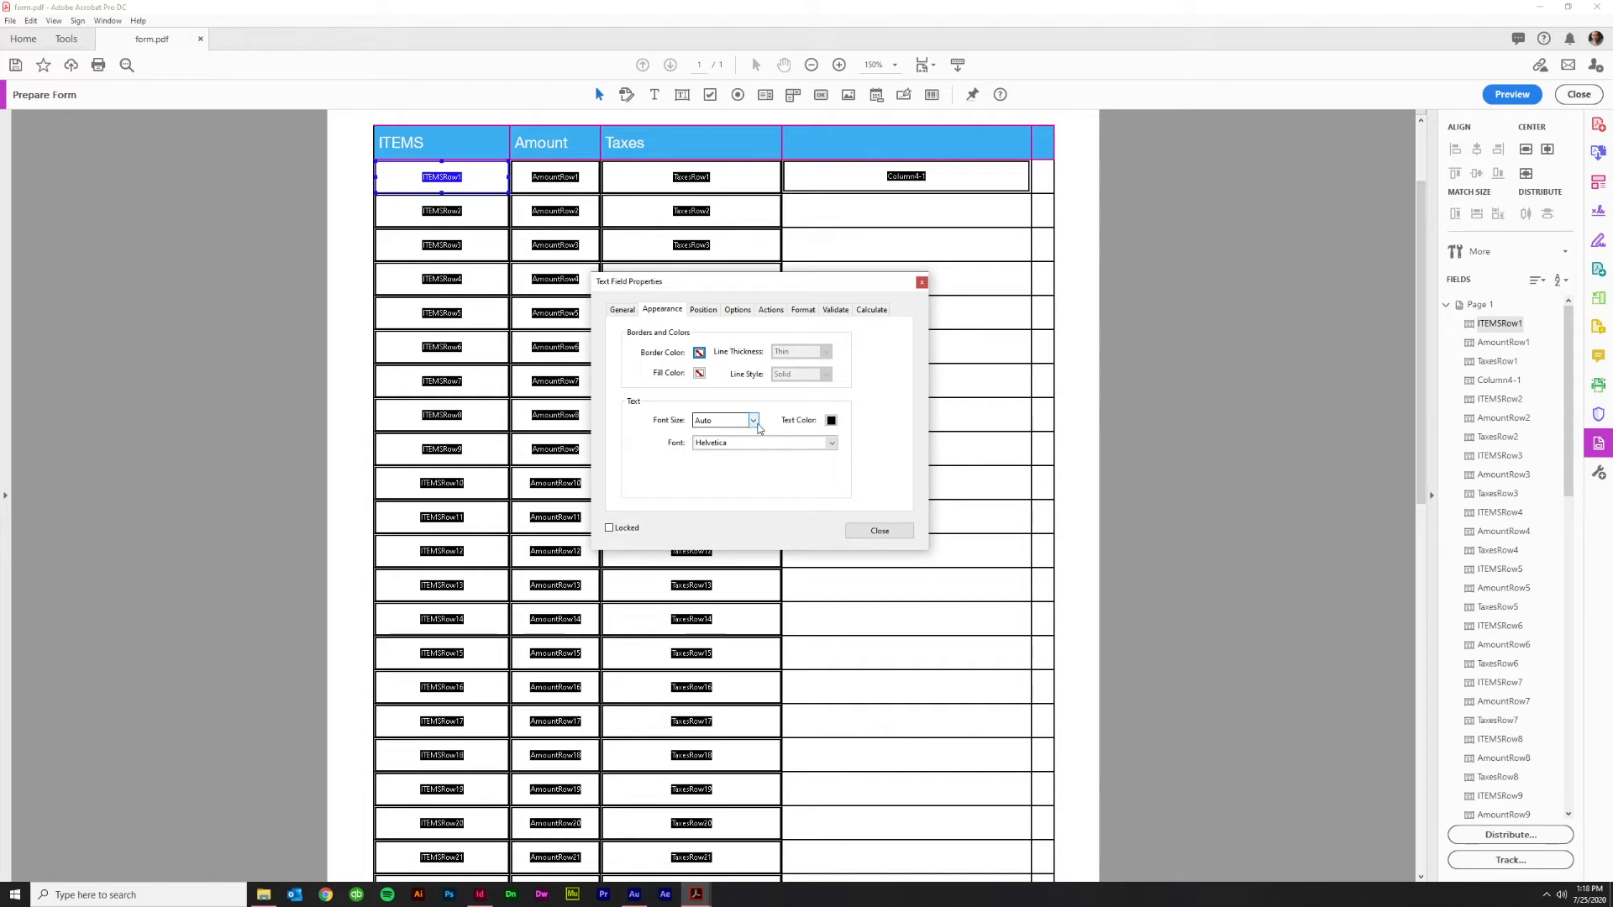
shift+click(452, 800)
click(753, 422)
click(711, 492)
click(831, 420)
click(871, 385)
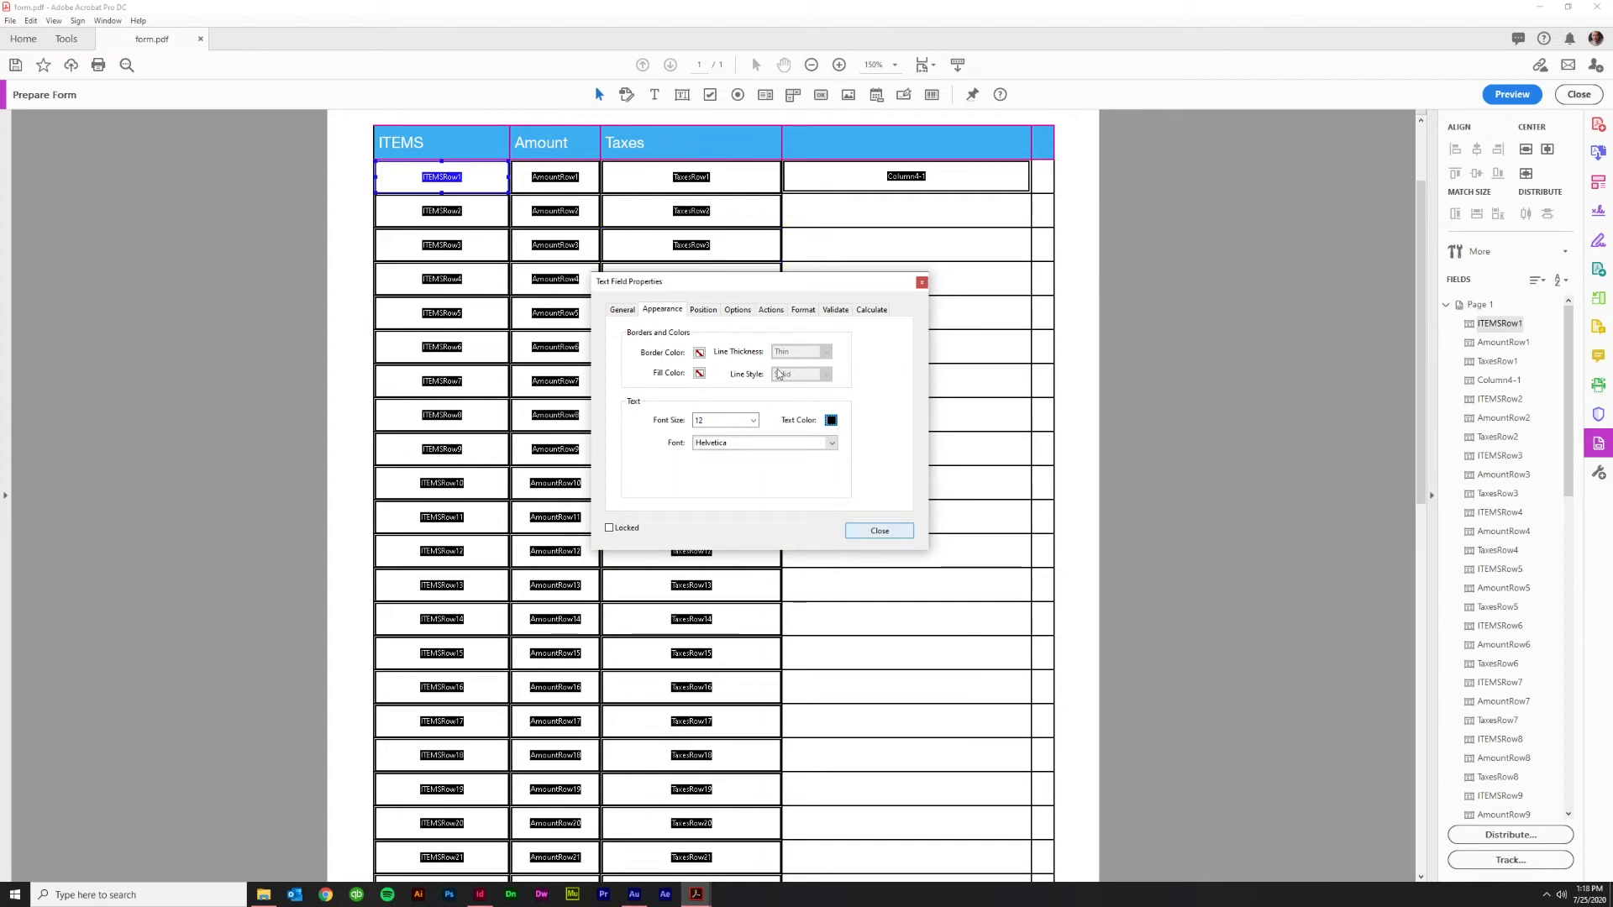
Set the text alignment of the ITEMSRow1 field to Left
click(703, 310)
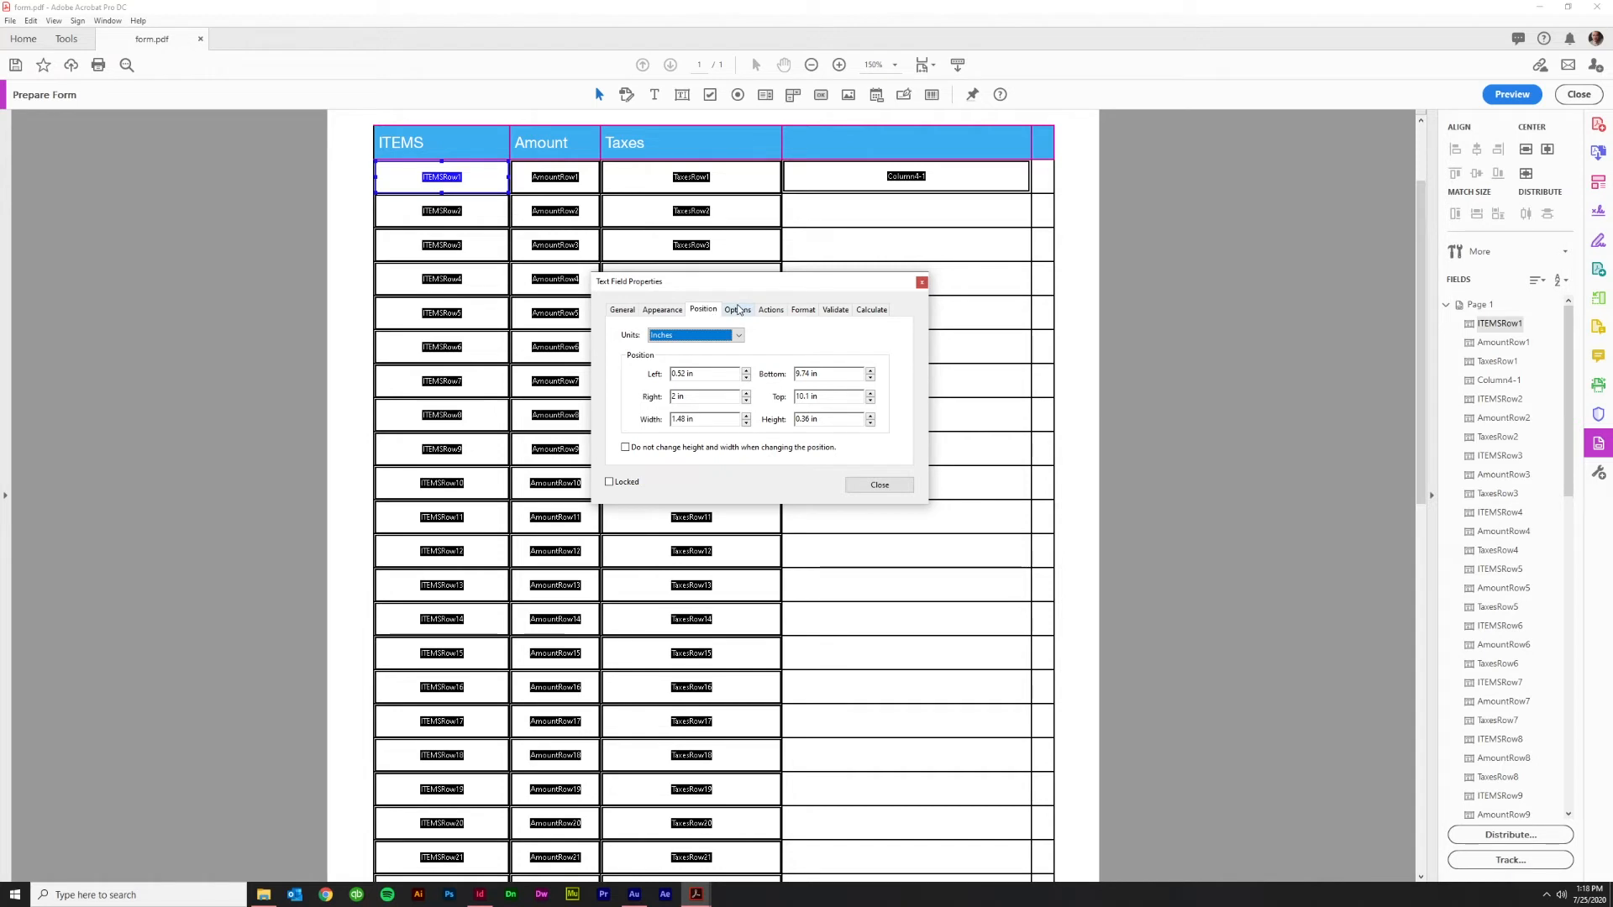
click(737, 309)
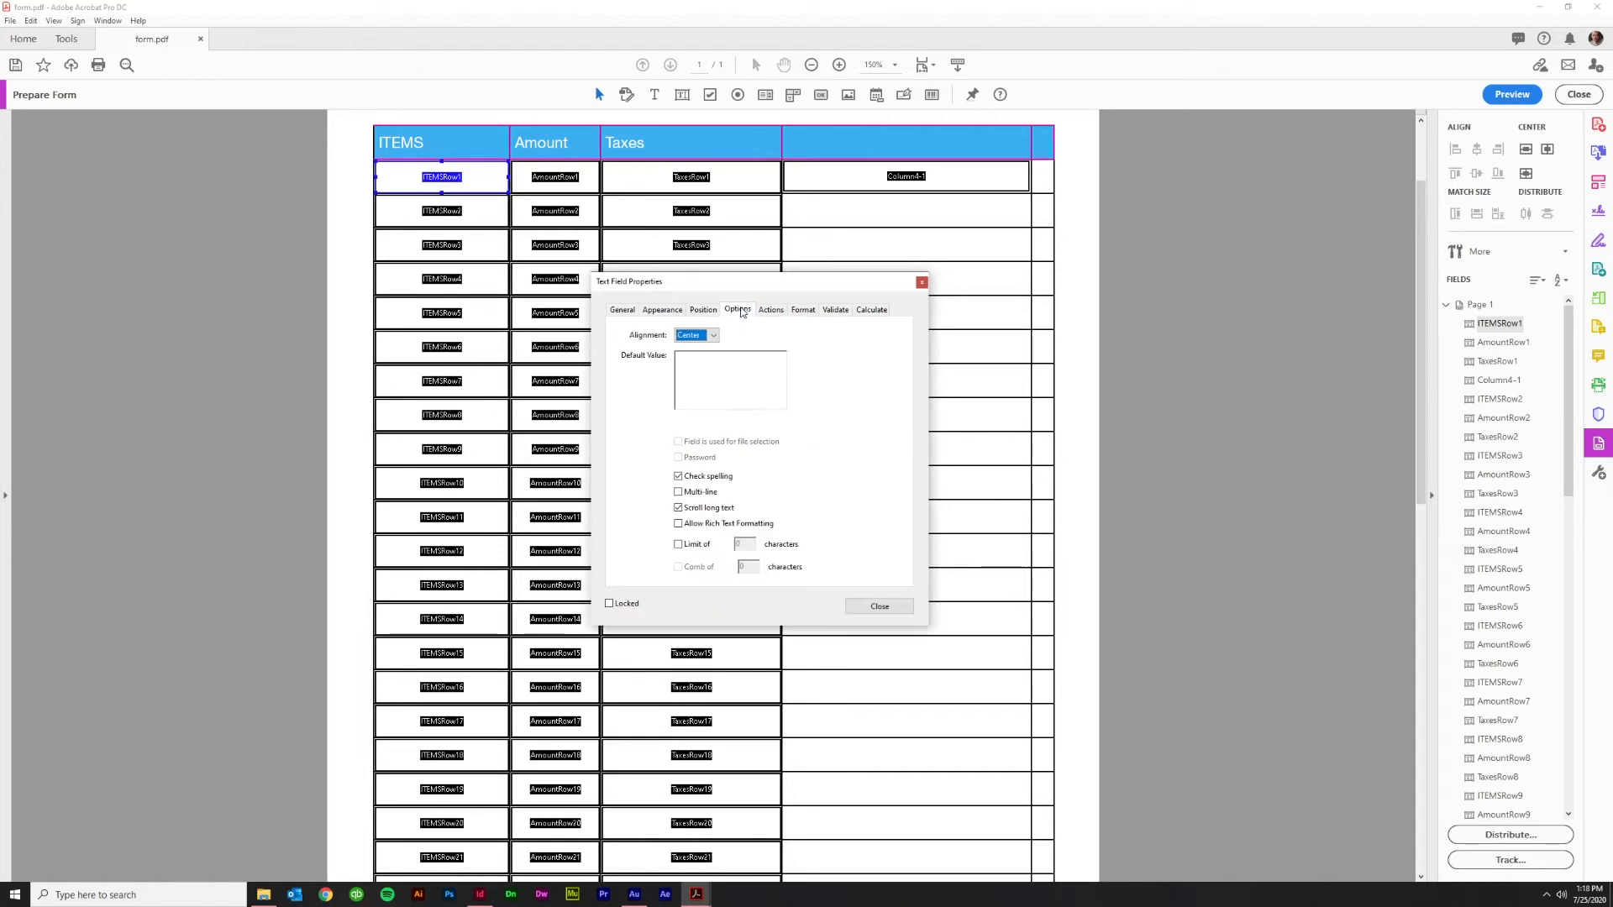
click(706, 335)
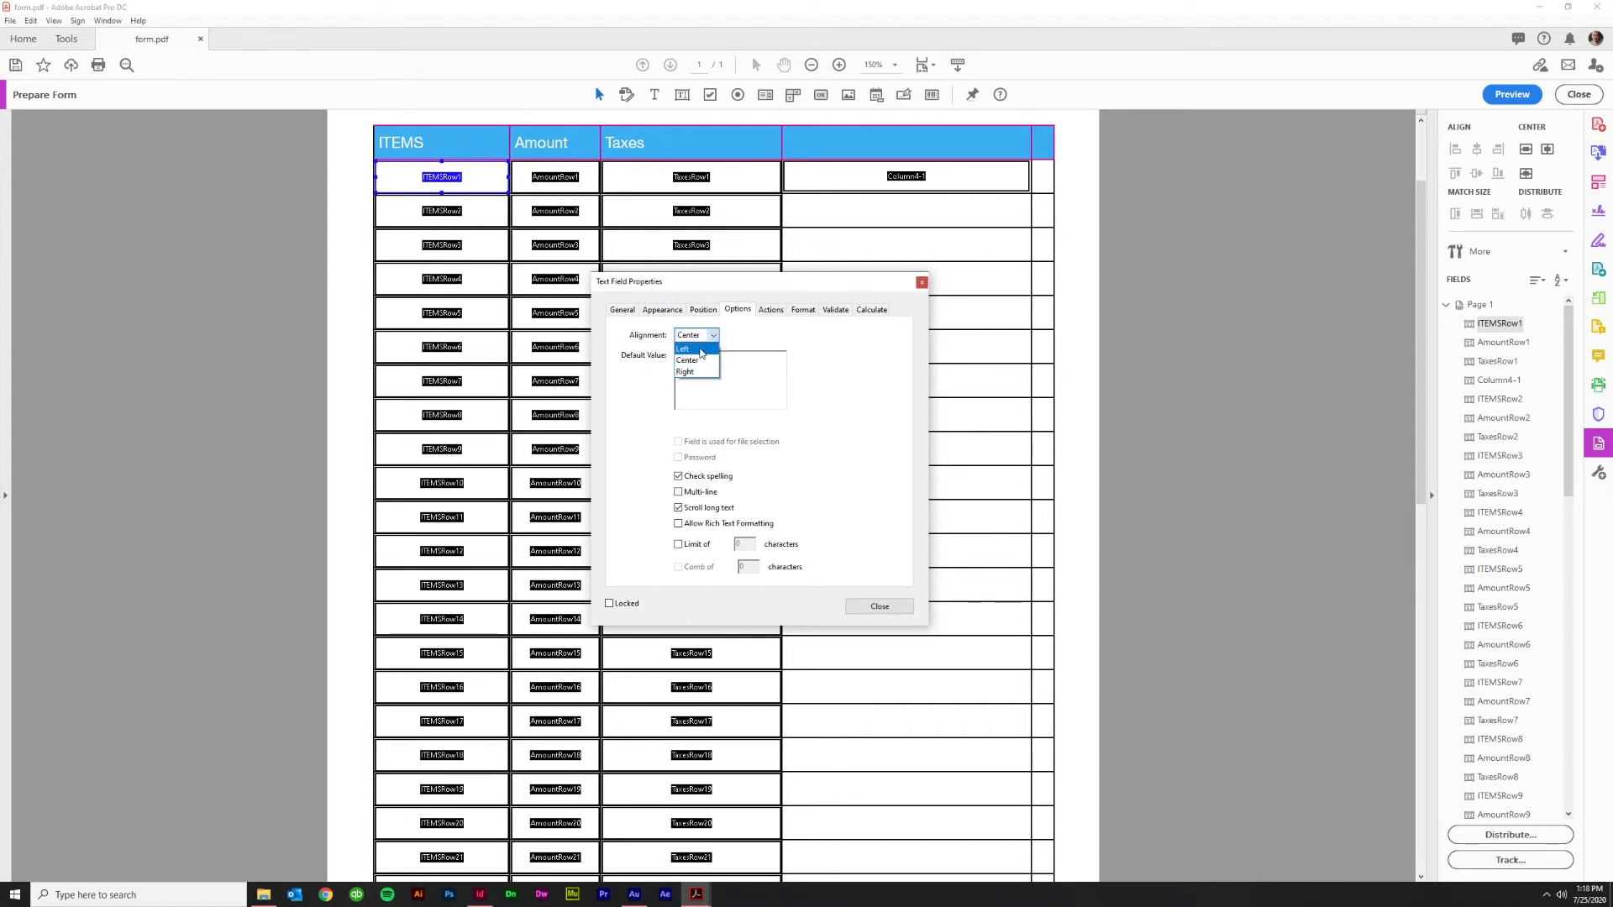
click(700, 349)
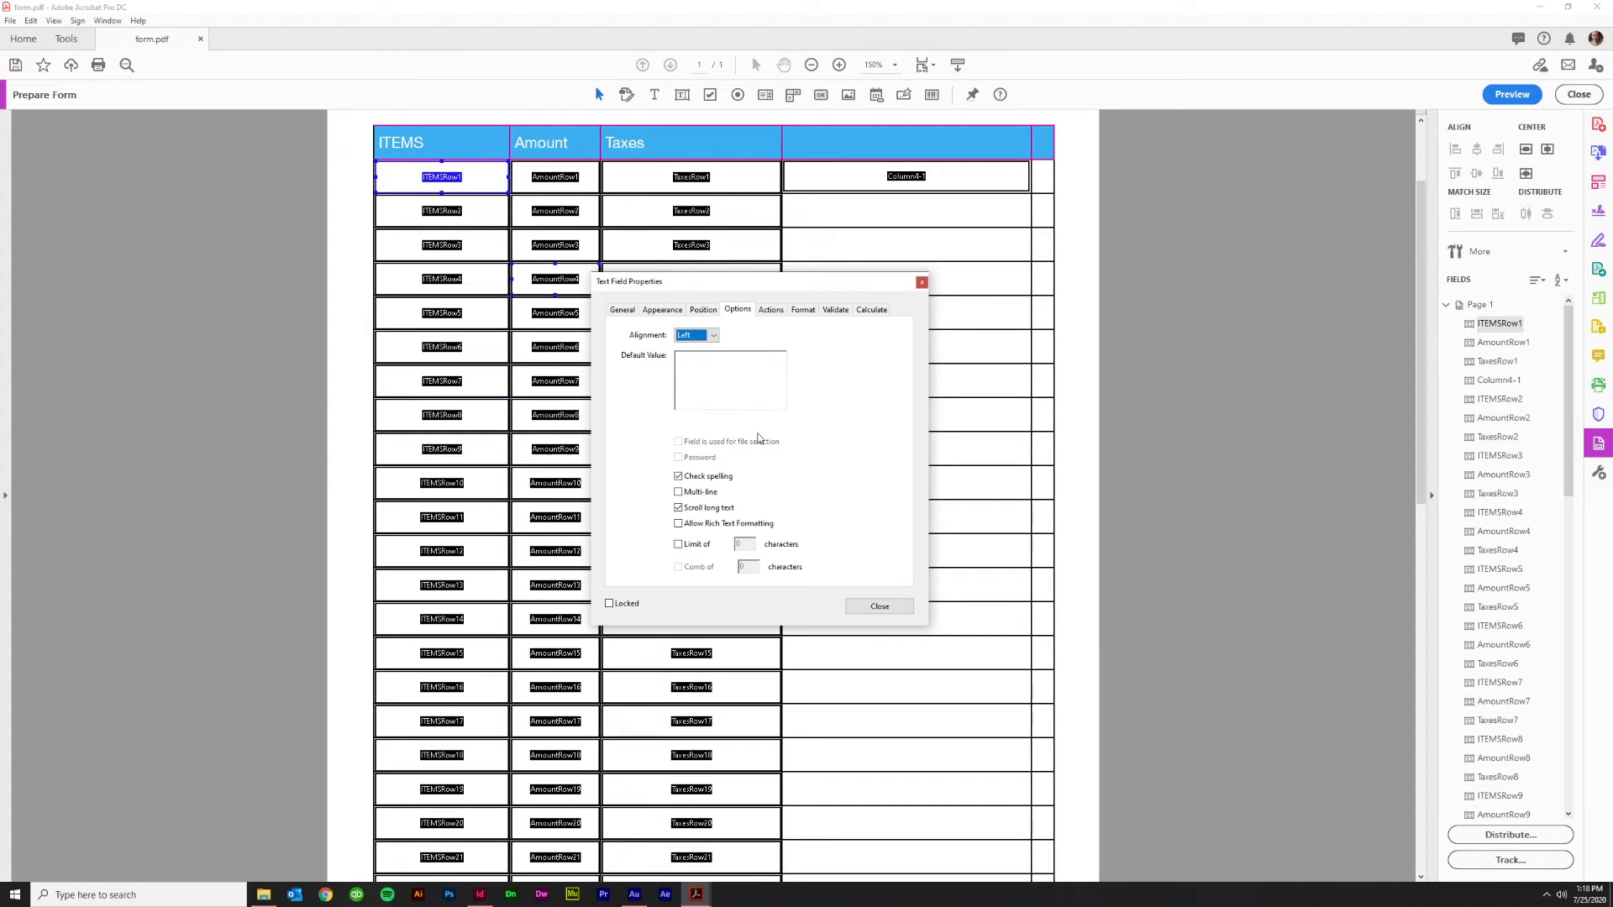
Enter "Volley ball" as the default value of the ITEMSRow1 field
click(713, 366)
text(Volley ball)
triple_click(694, 358)
click(707, 373)
Review the action and format category options of the ITEMSRow1 field and close its properties
click(773, 313)
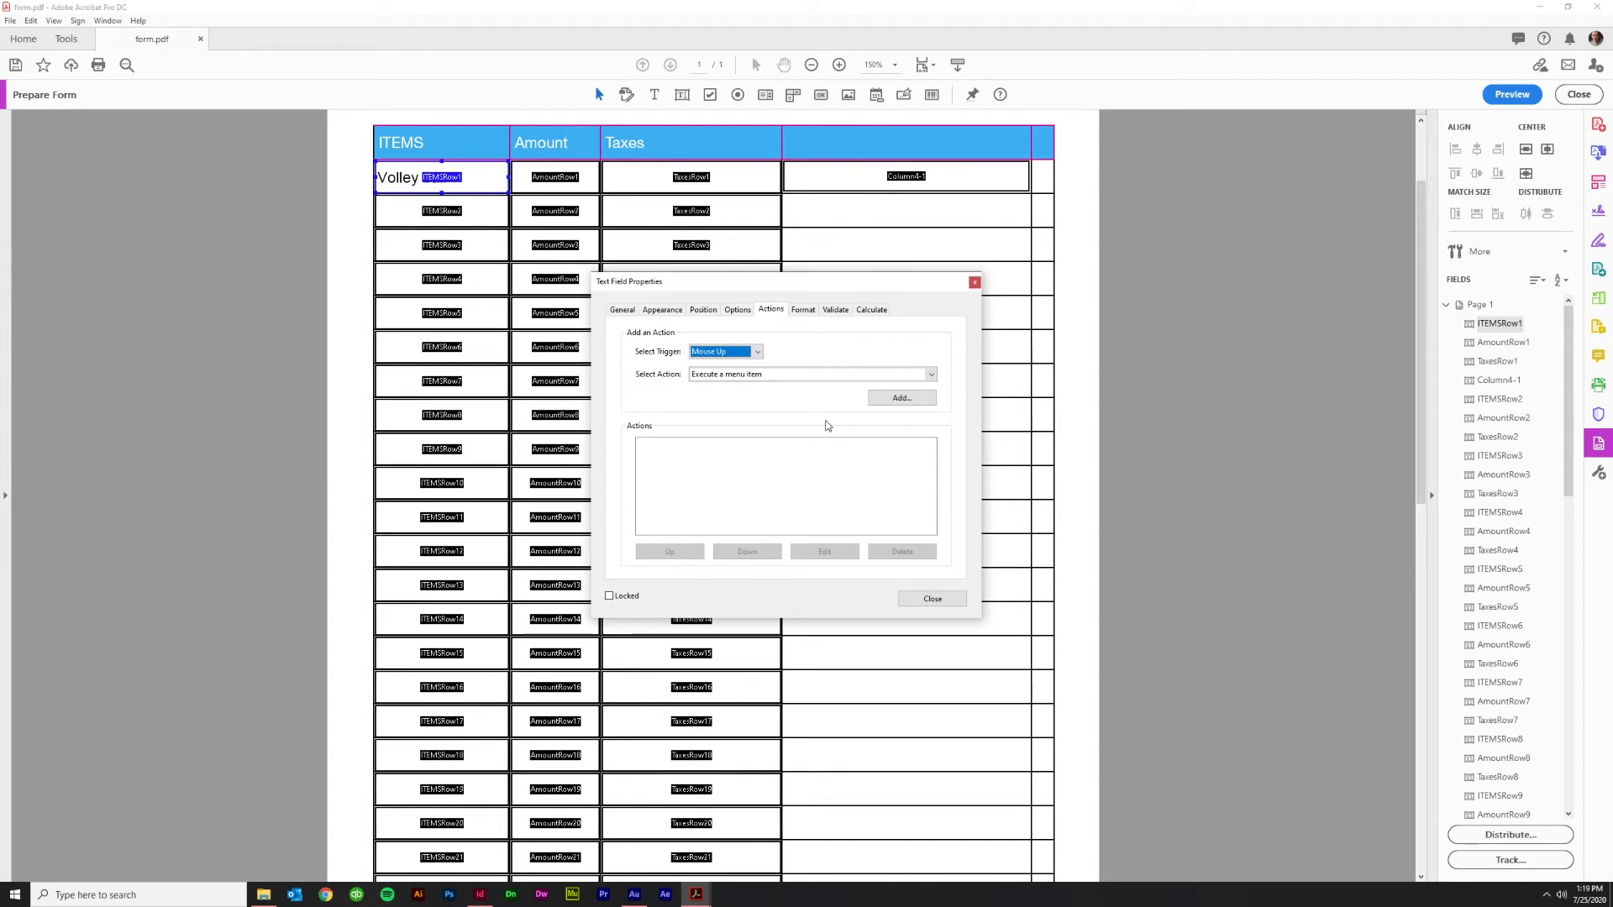
click(801, 310)
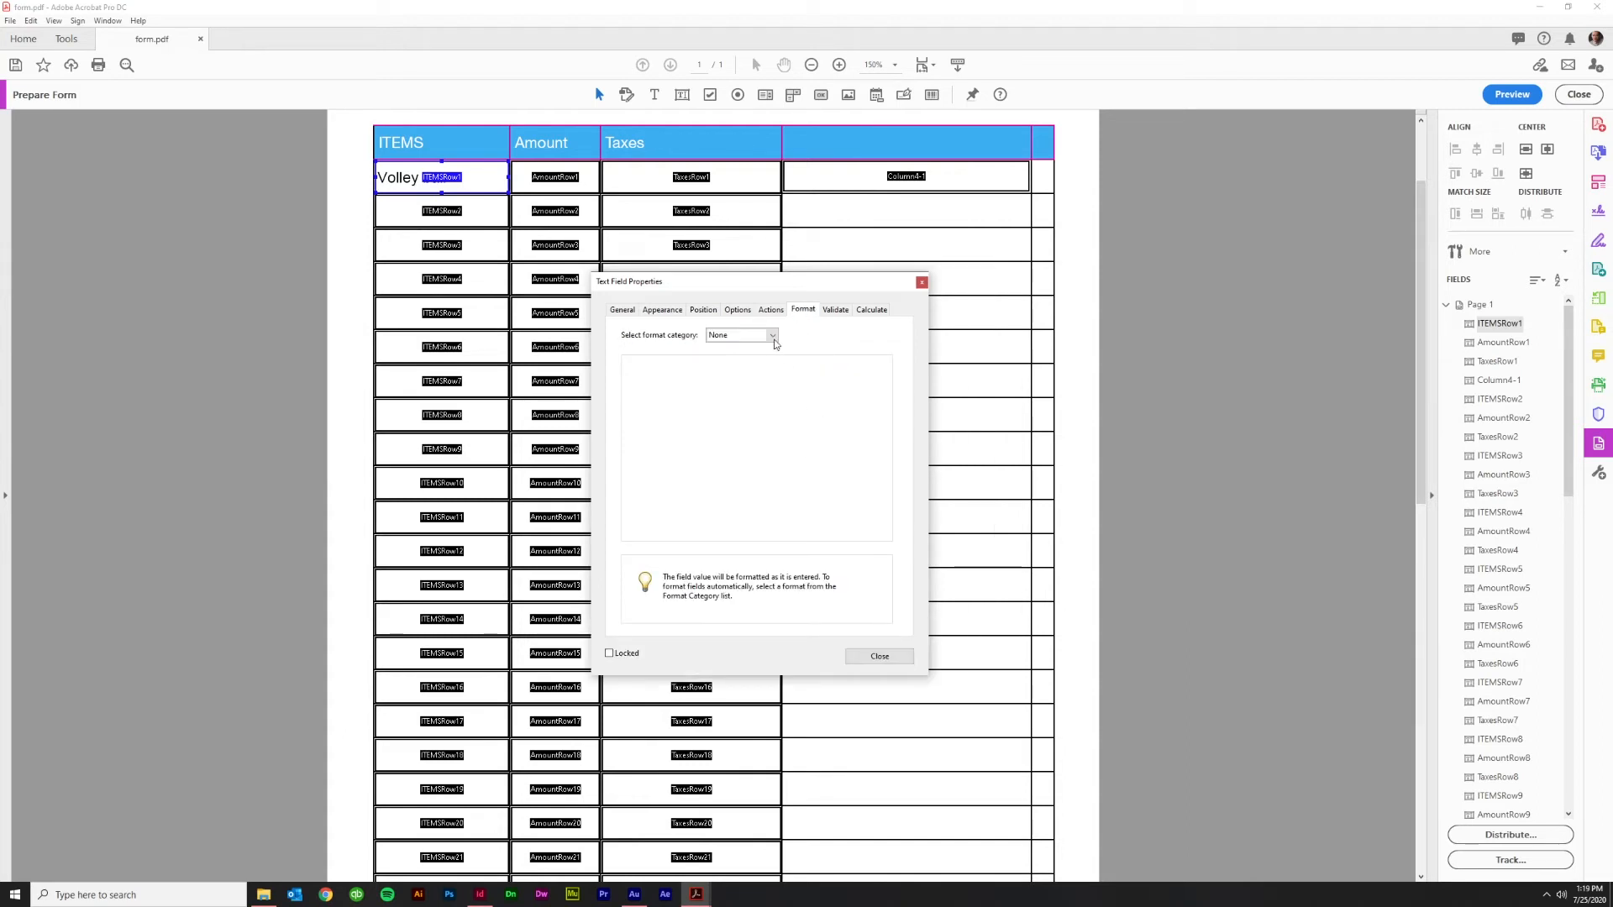
click(772, 336)
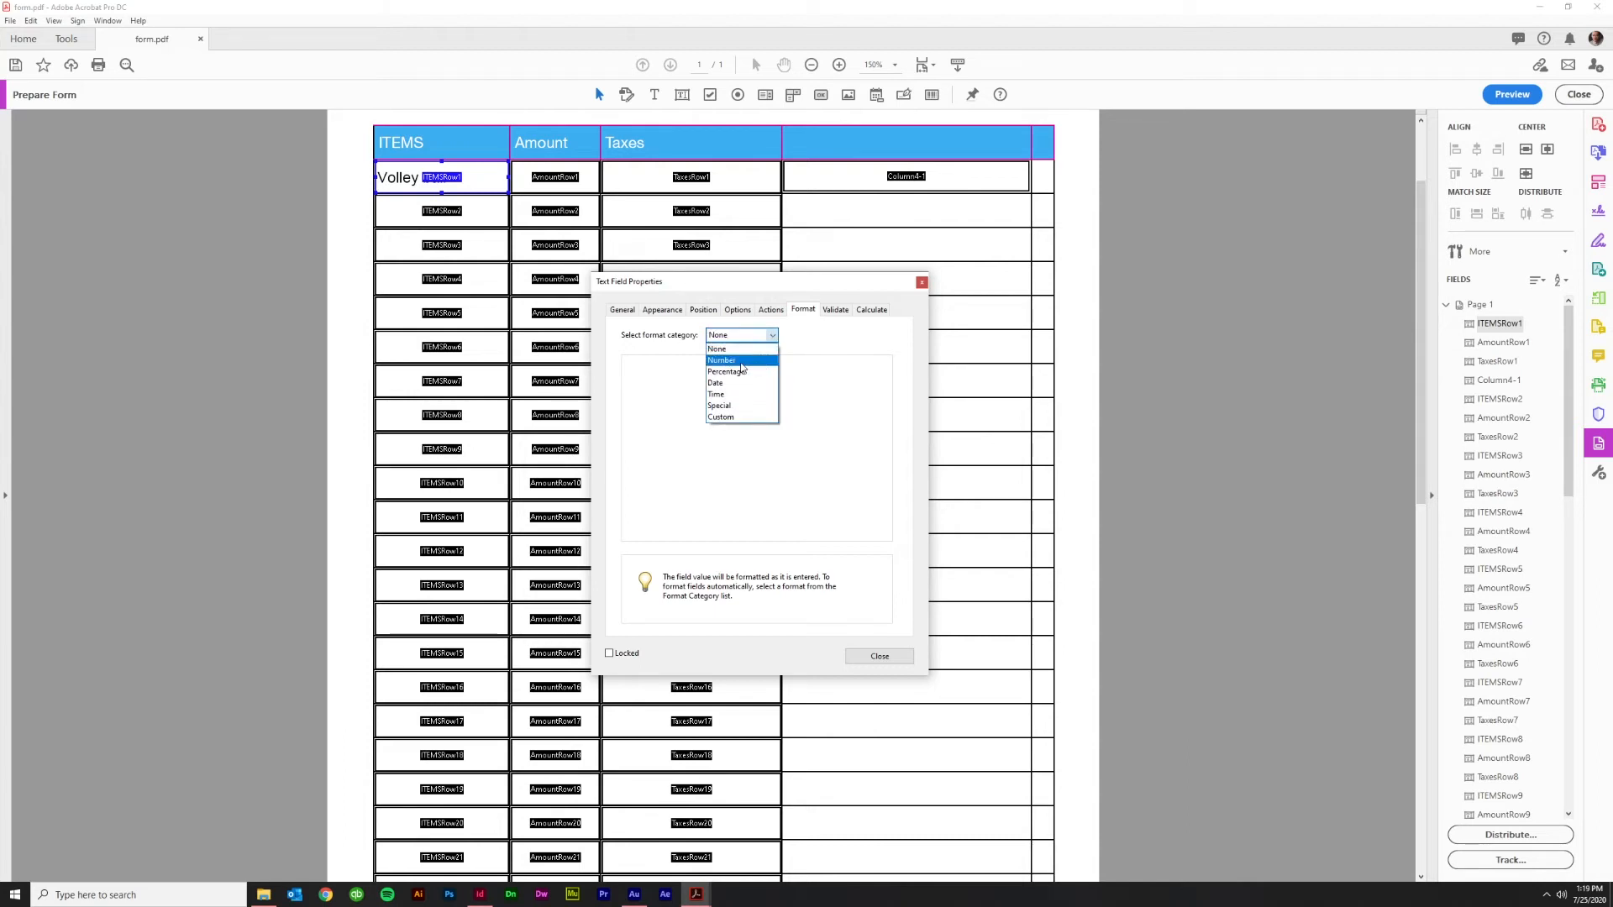
click(741, 361)
click(929, 477)
click(880, 656)
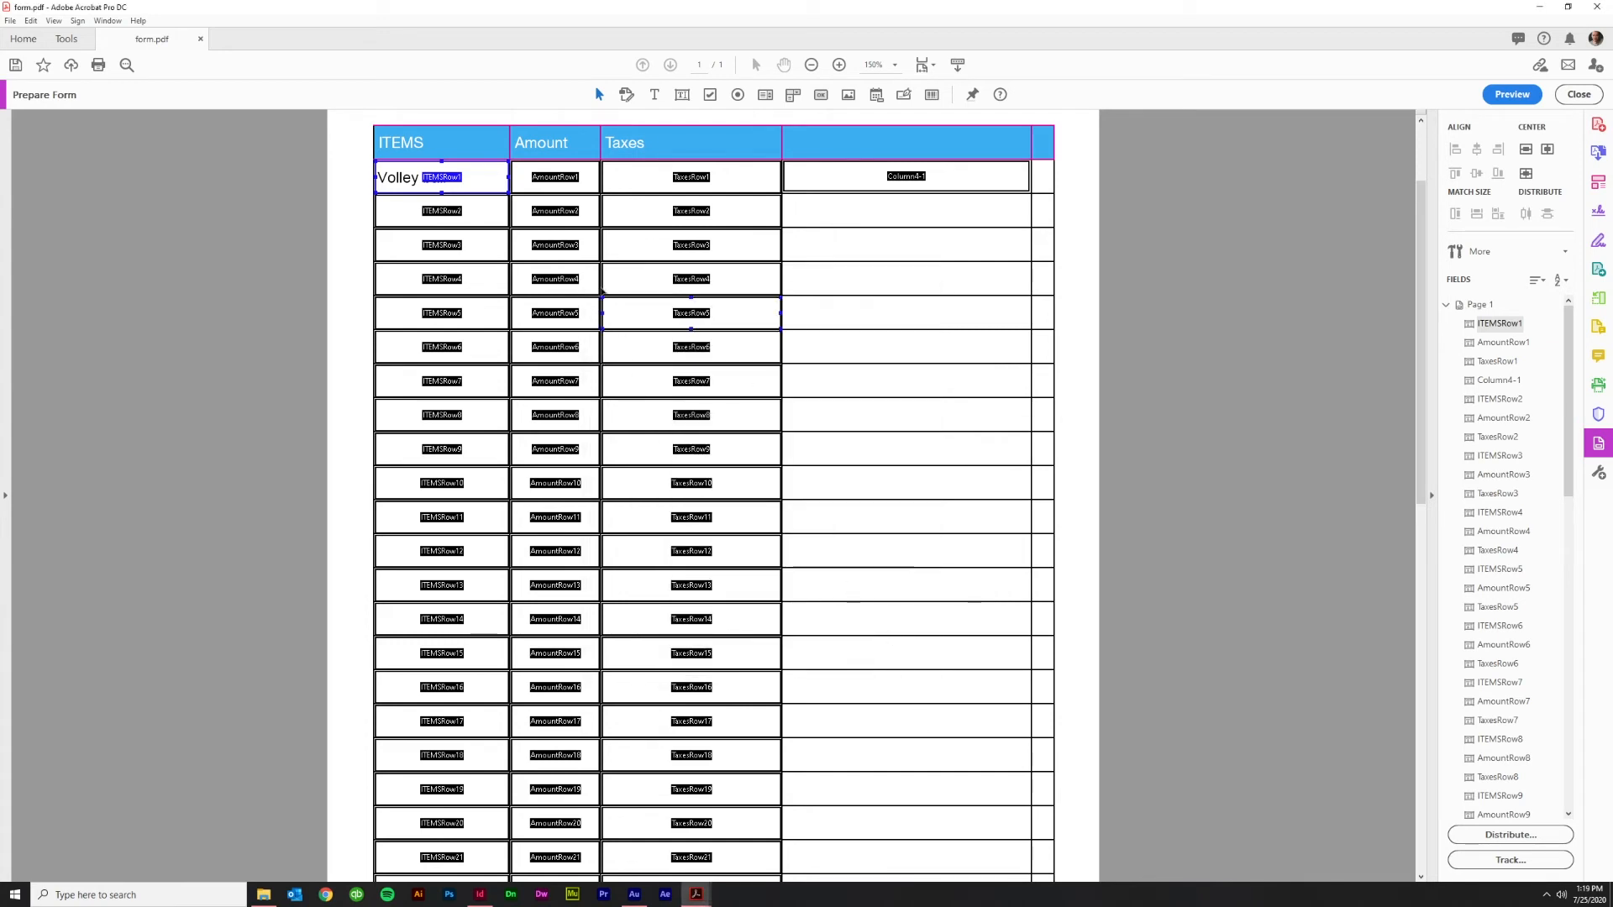
Open the properties of the AmountRow1 field and set its format category to Number
click(563, 245)
double_click(538, 173)
click(772, 335)
click(739, 364)
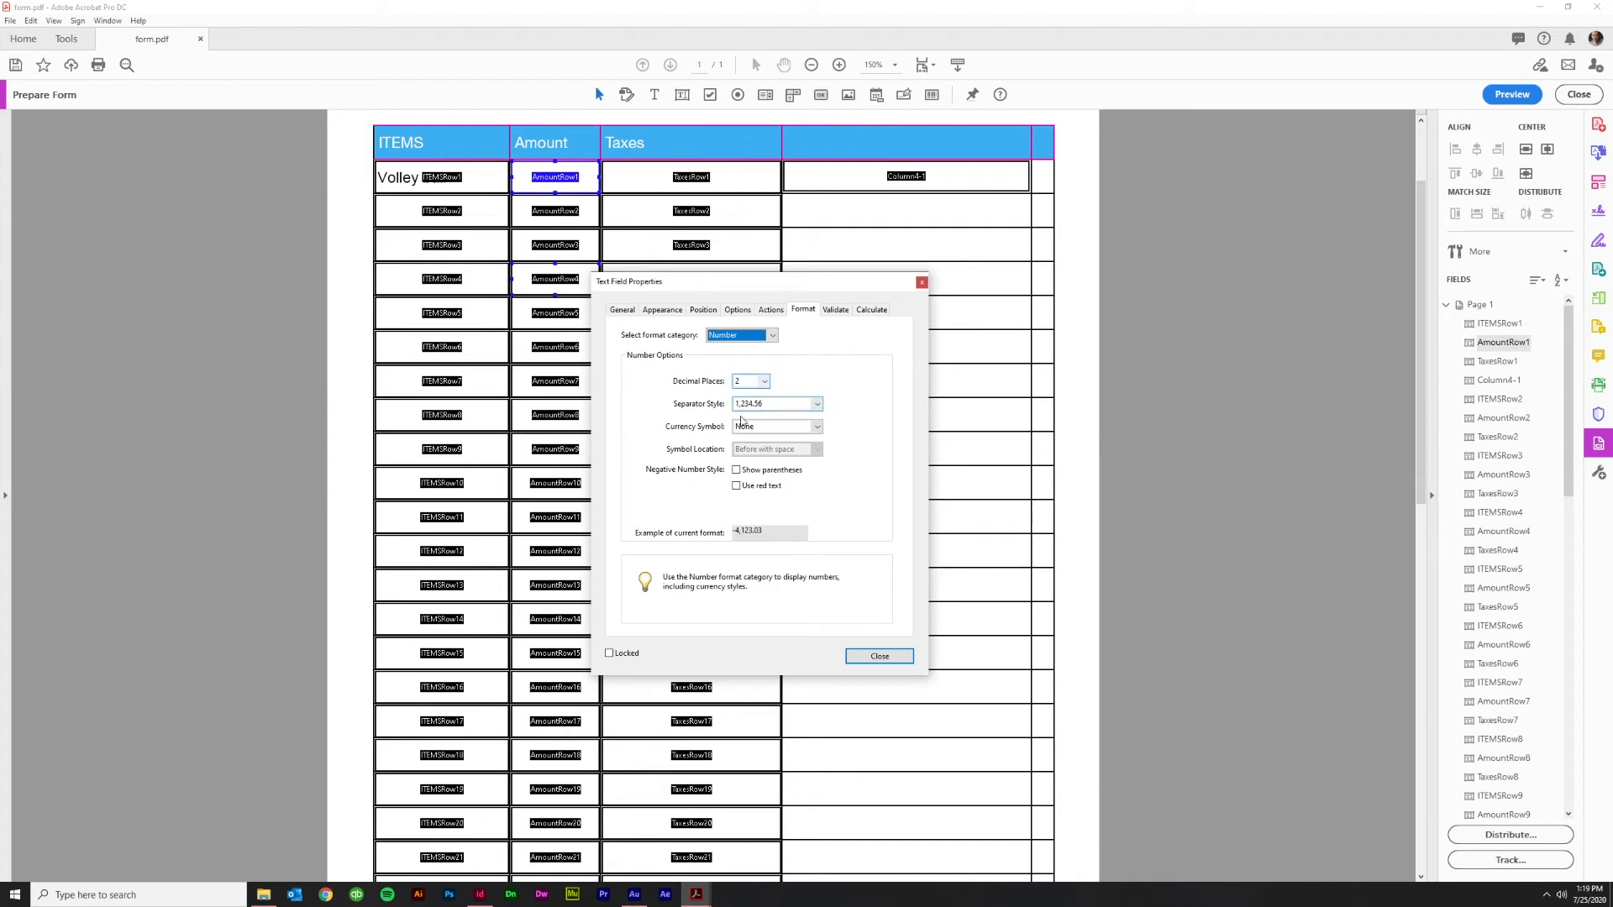
click(811, 409)
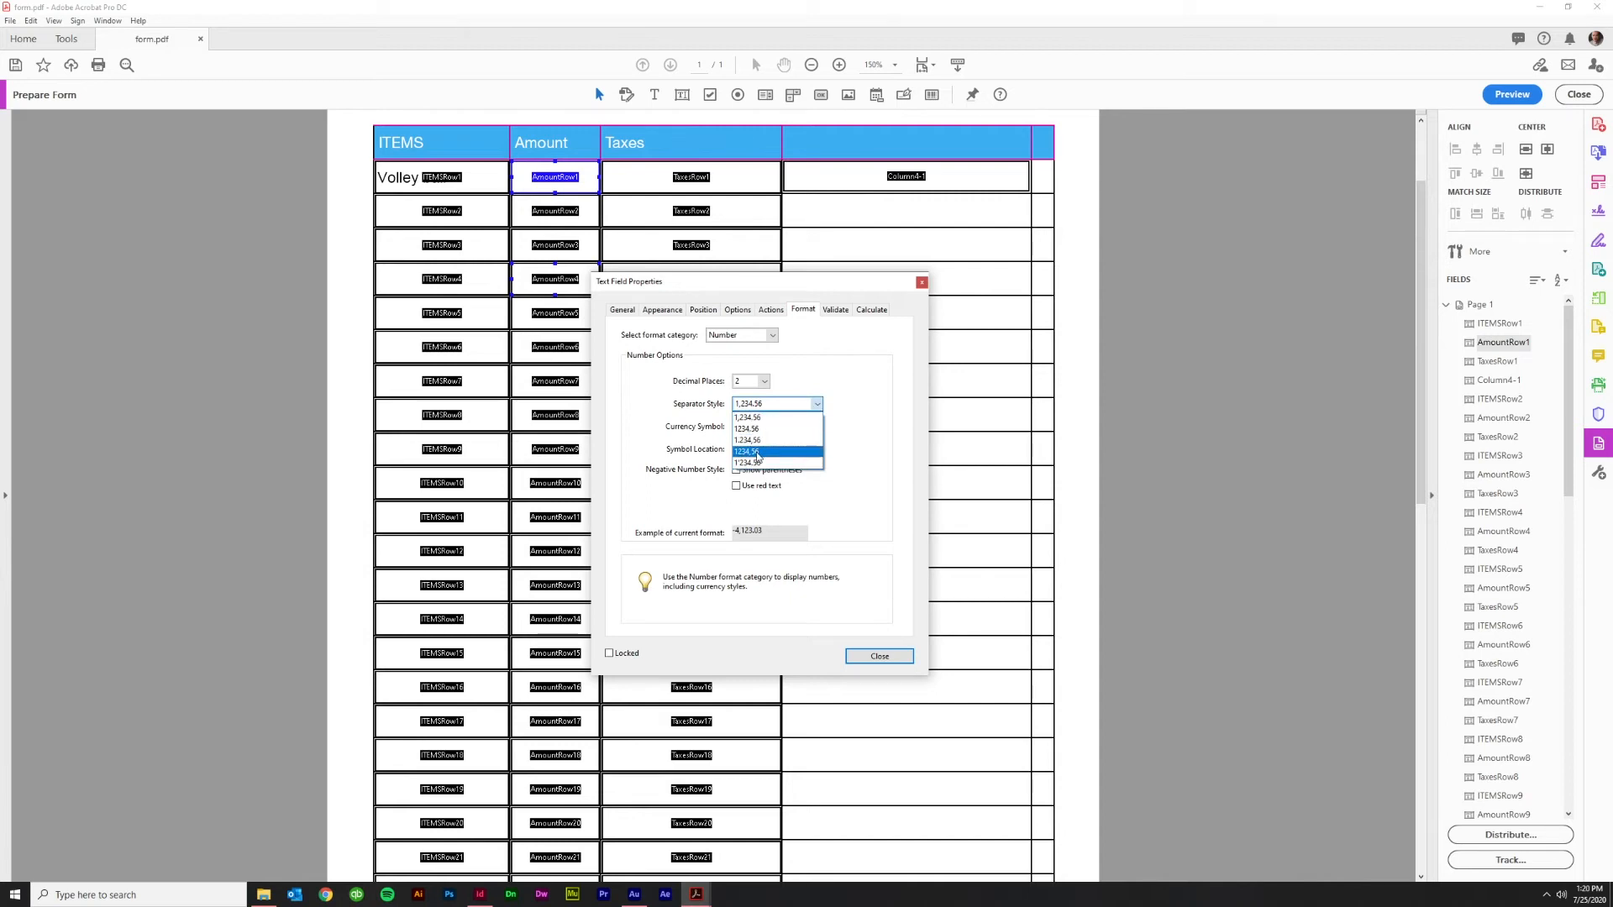
click(865, 383)
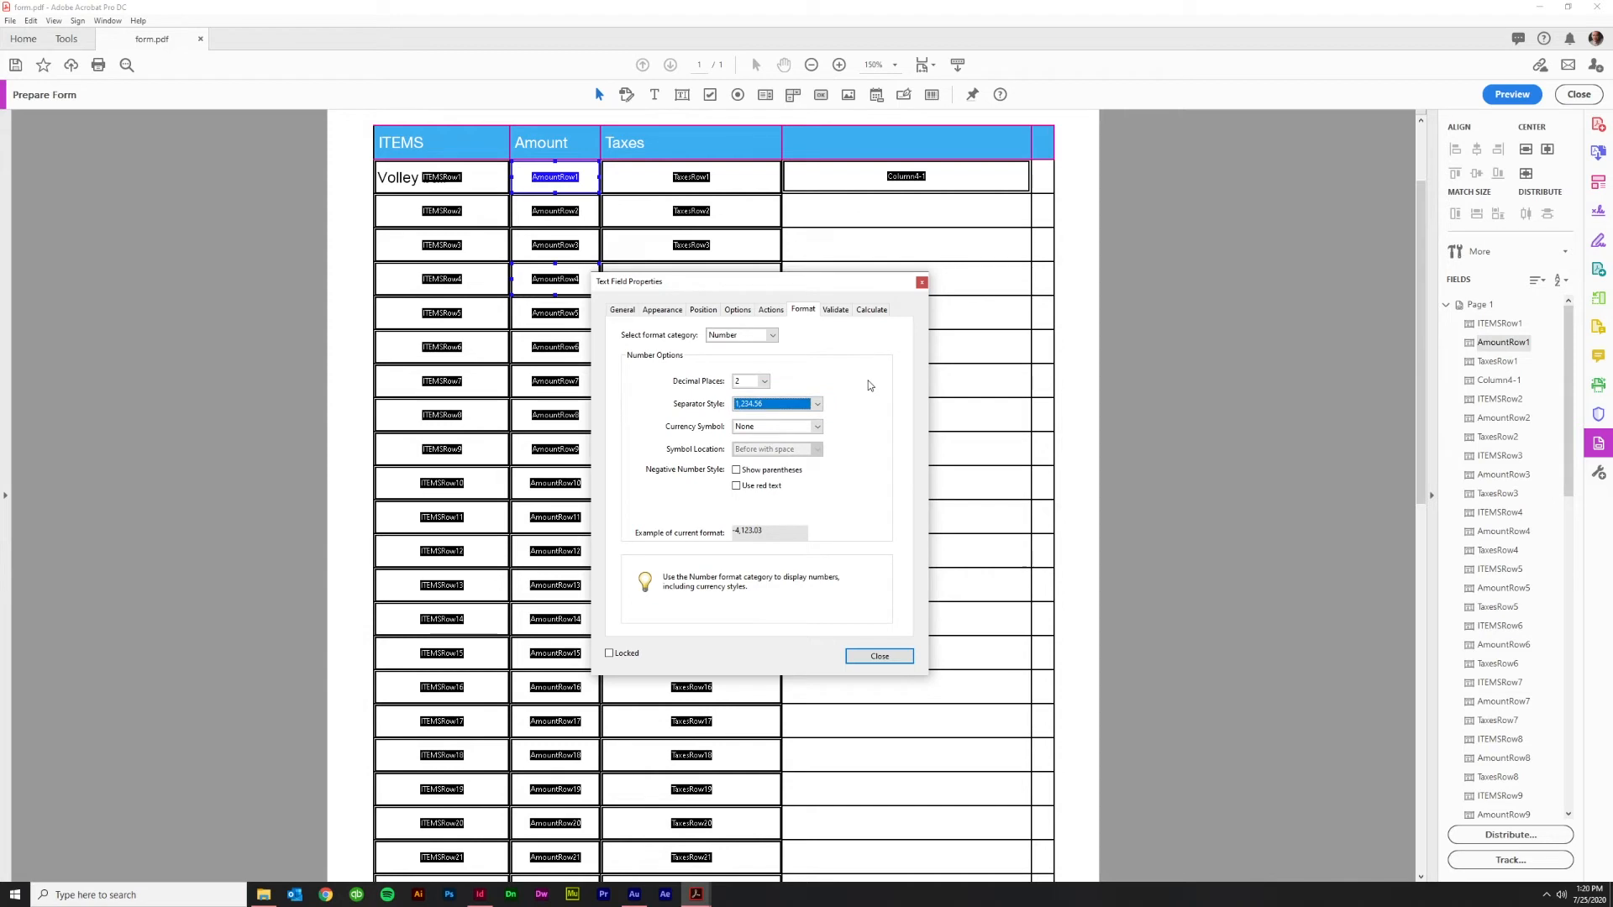
Set the currency symbol of the AmountRow1 field to $
click(816, 427)
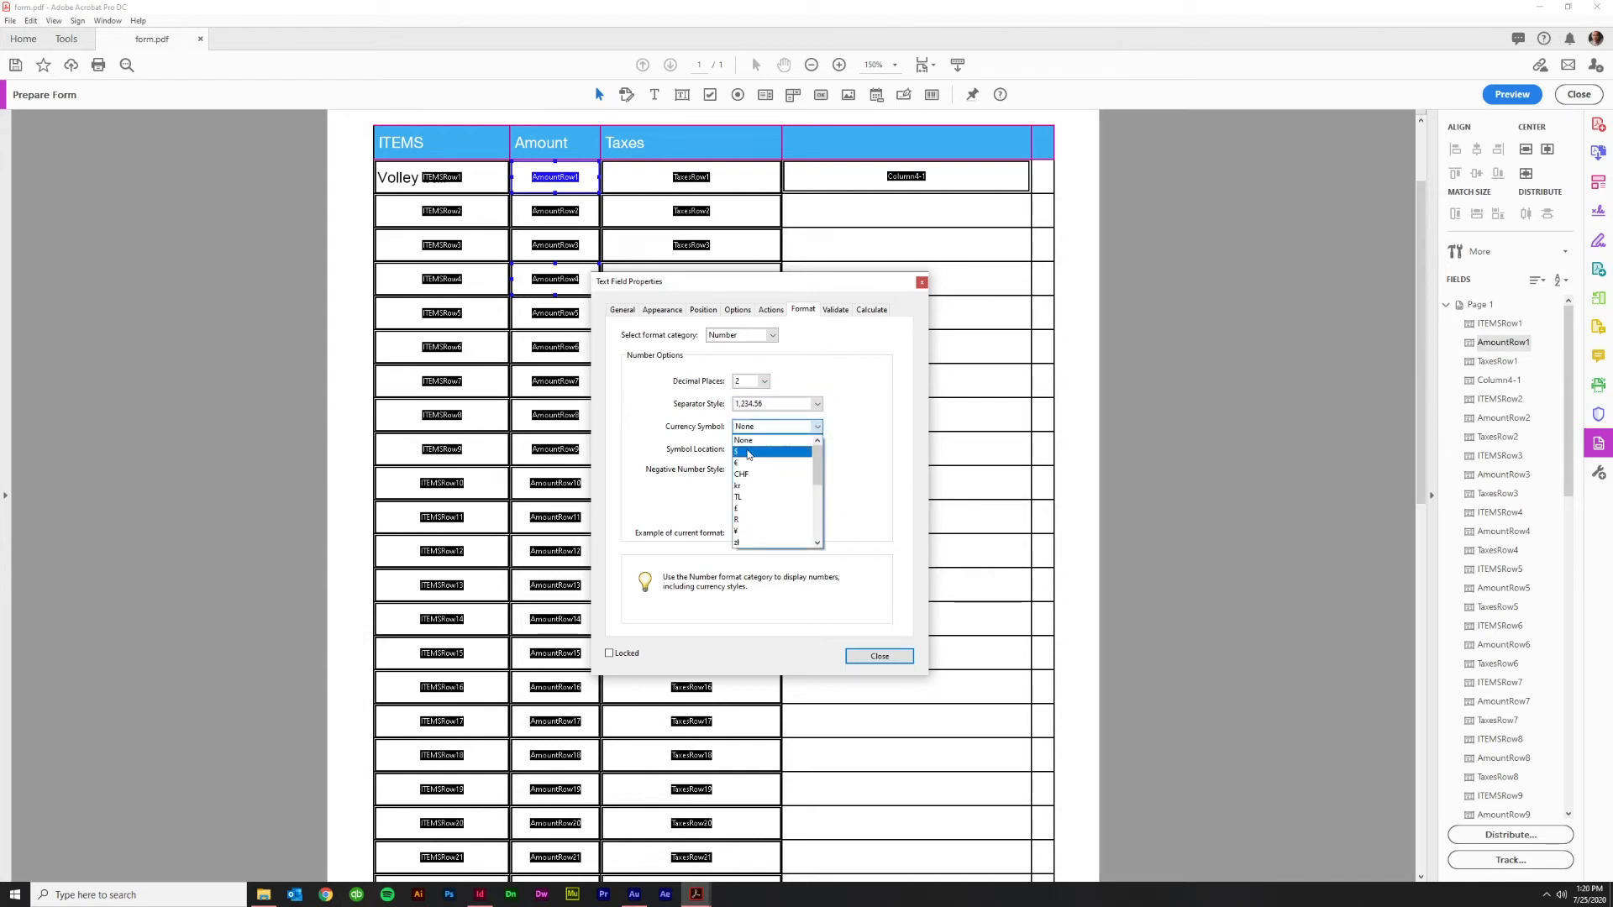
scroll(748, 454, down, 5)
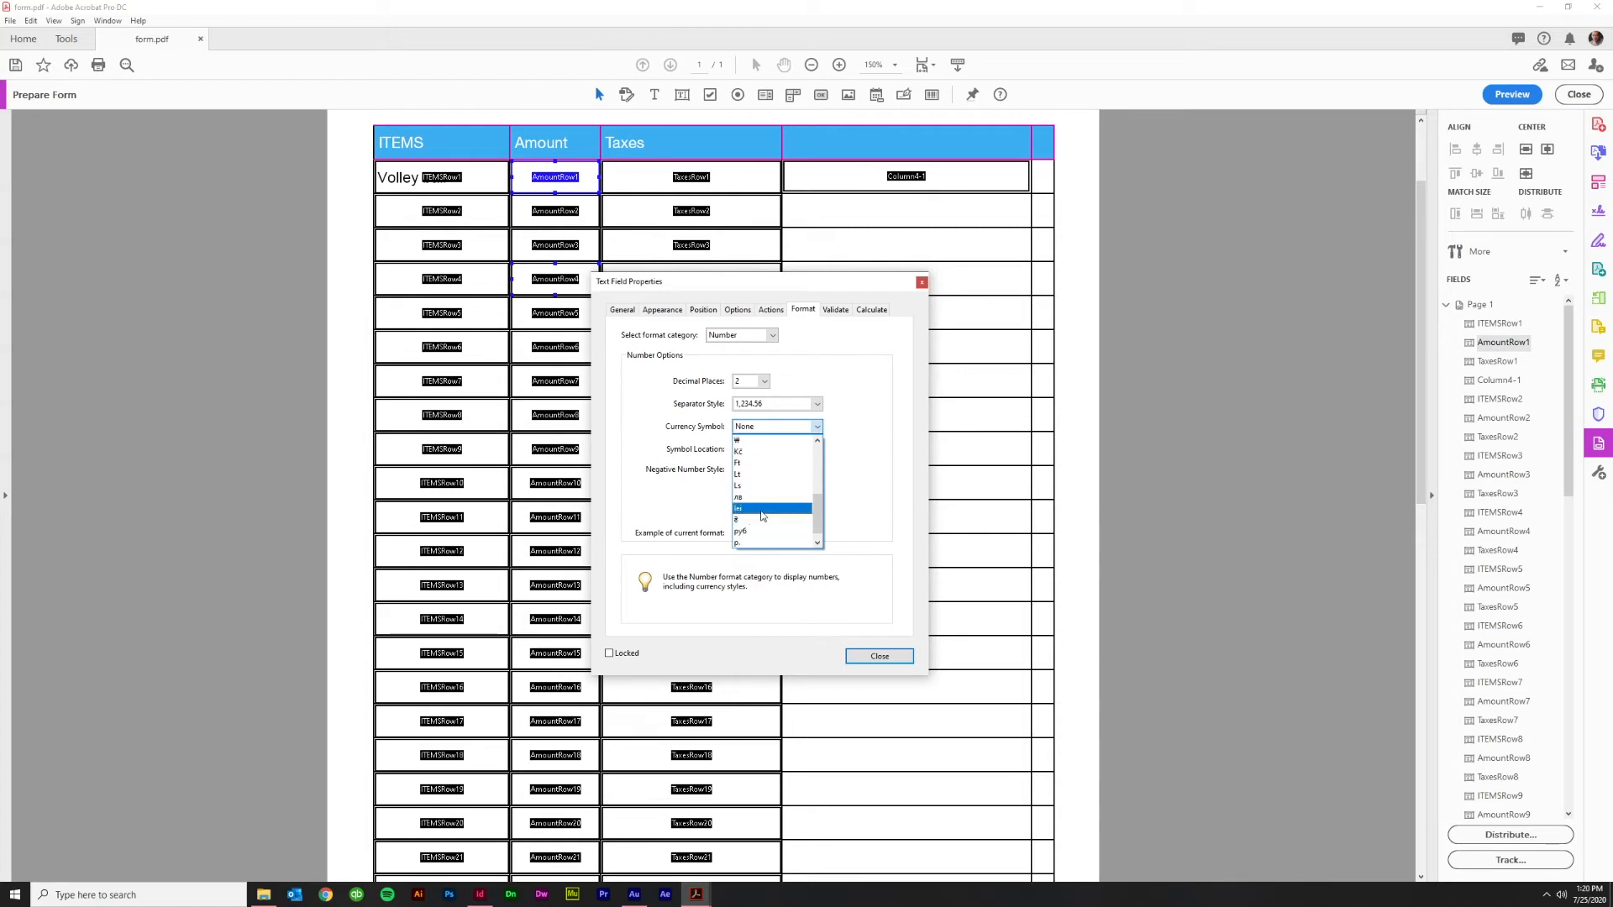
scroll(759, 497, up, 5)
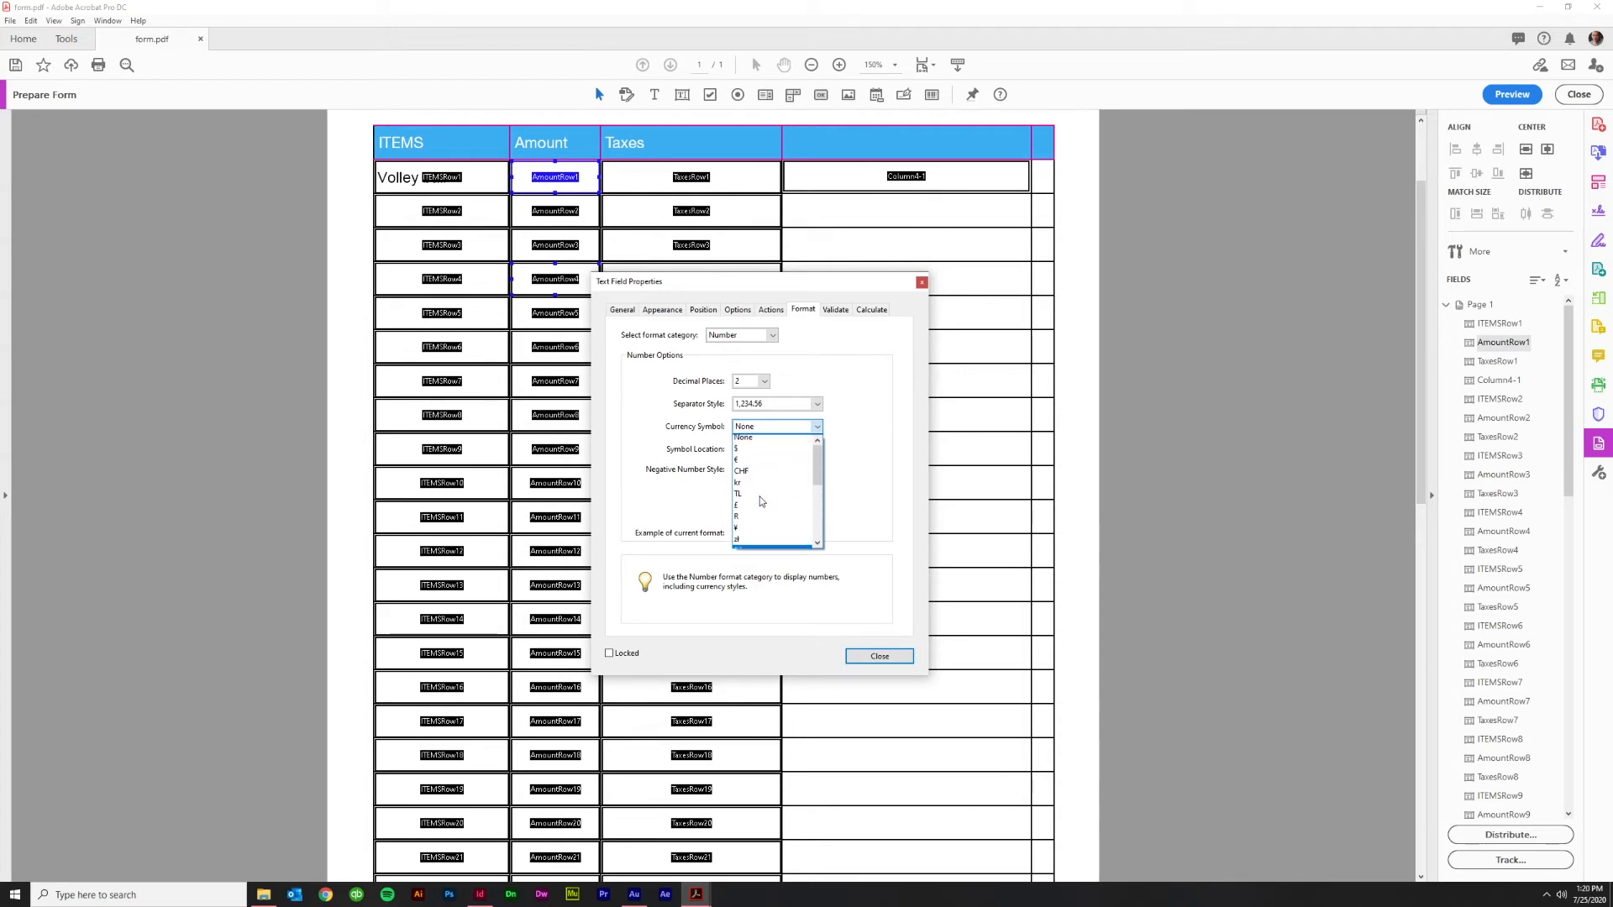
click(751, 453)
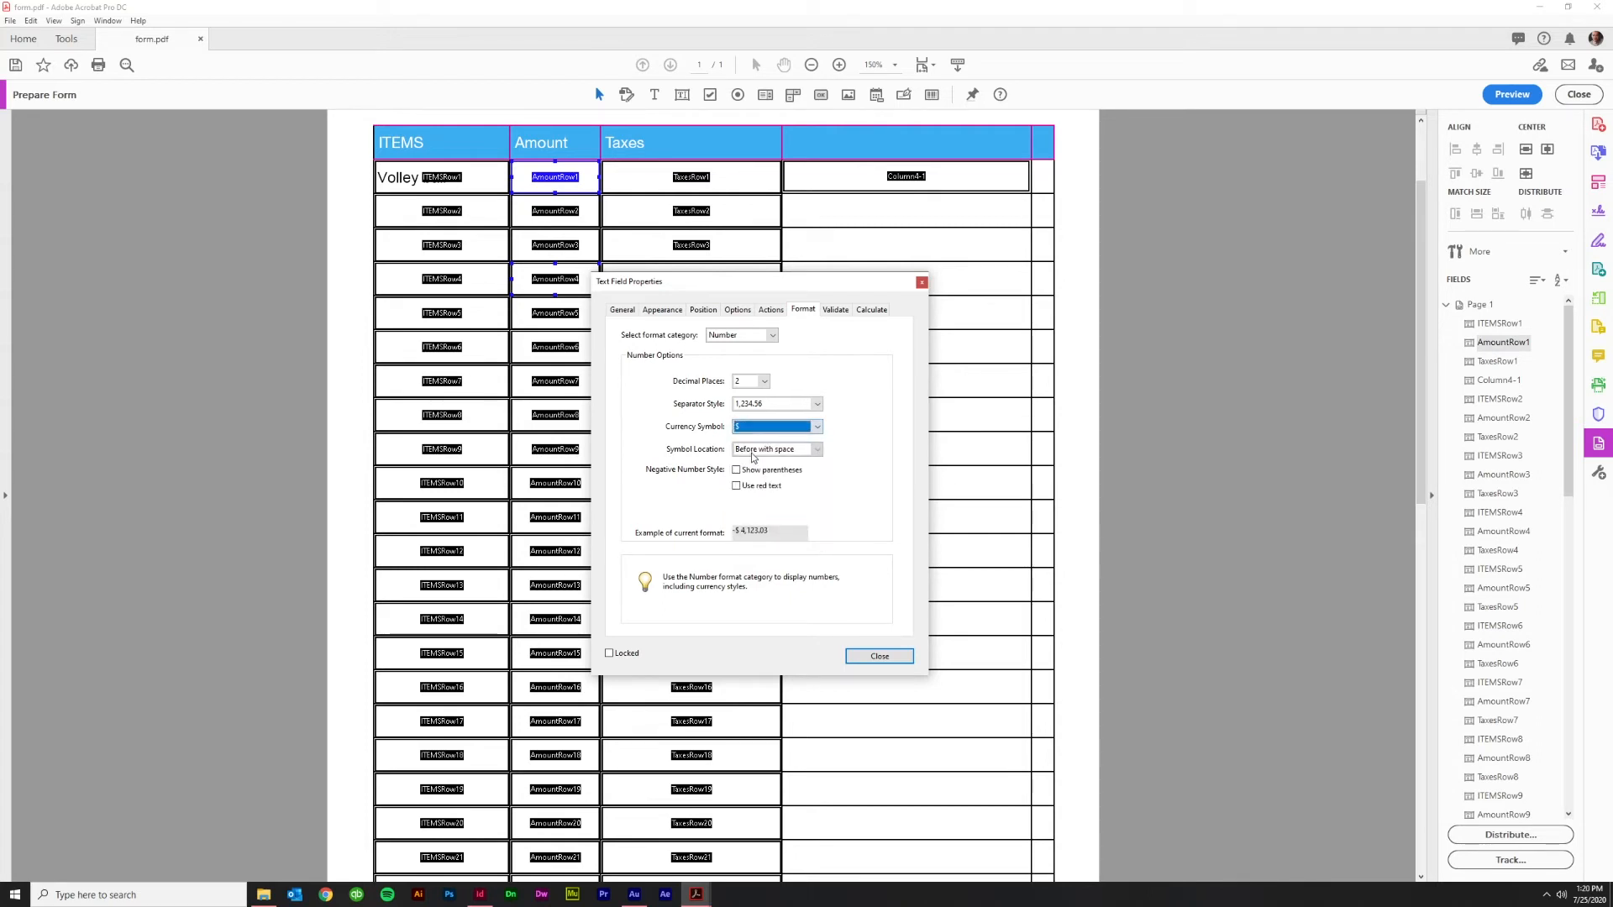
Review the symbol locations for AmountRow1, try the parentheses and red text negative number styles, and turn both off
click(816, 451)
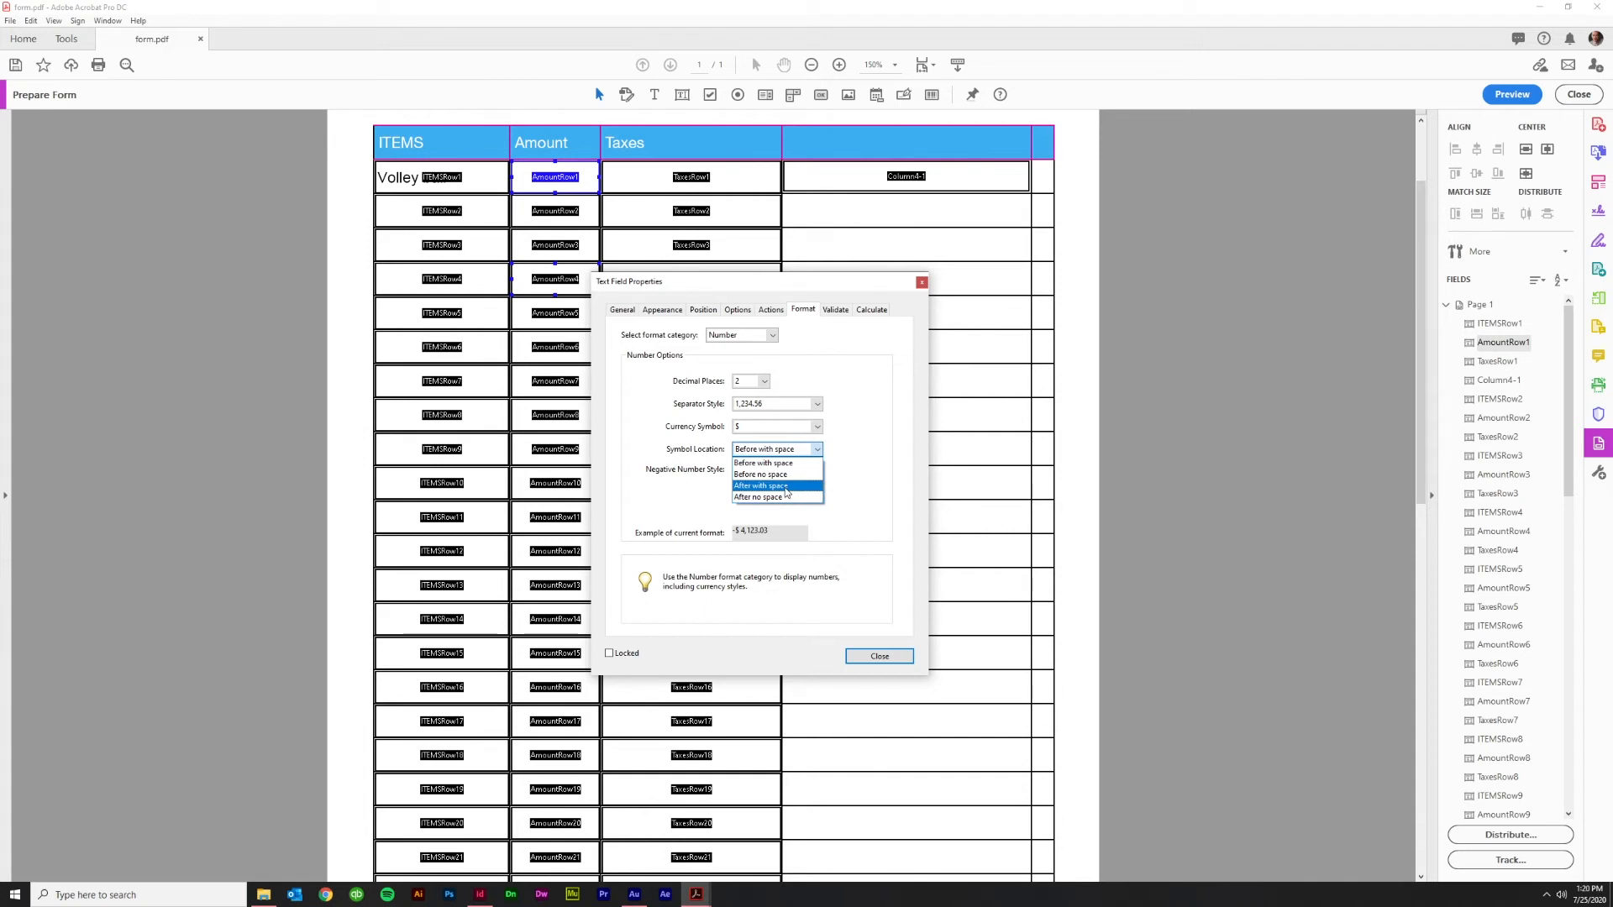
click(883, 491)
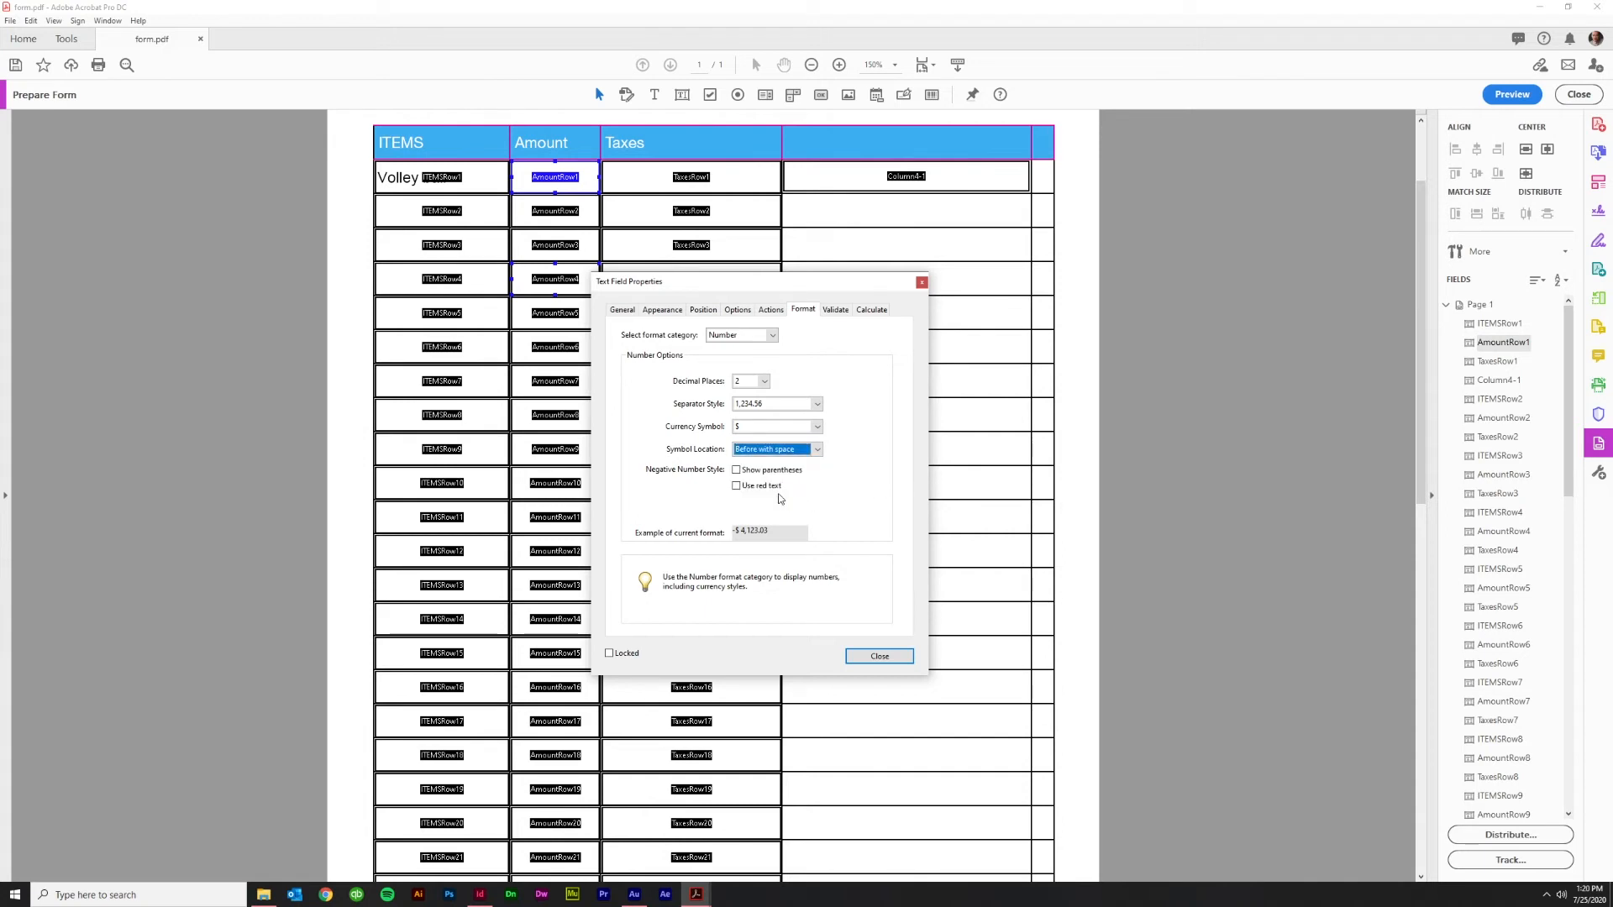
click(737, 470)
click(737, 470)
click(735, 488)
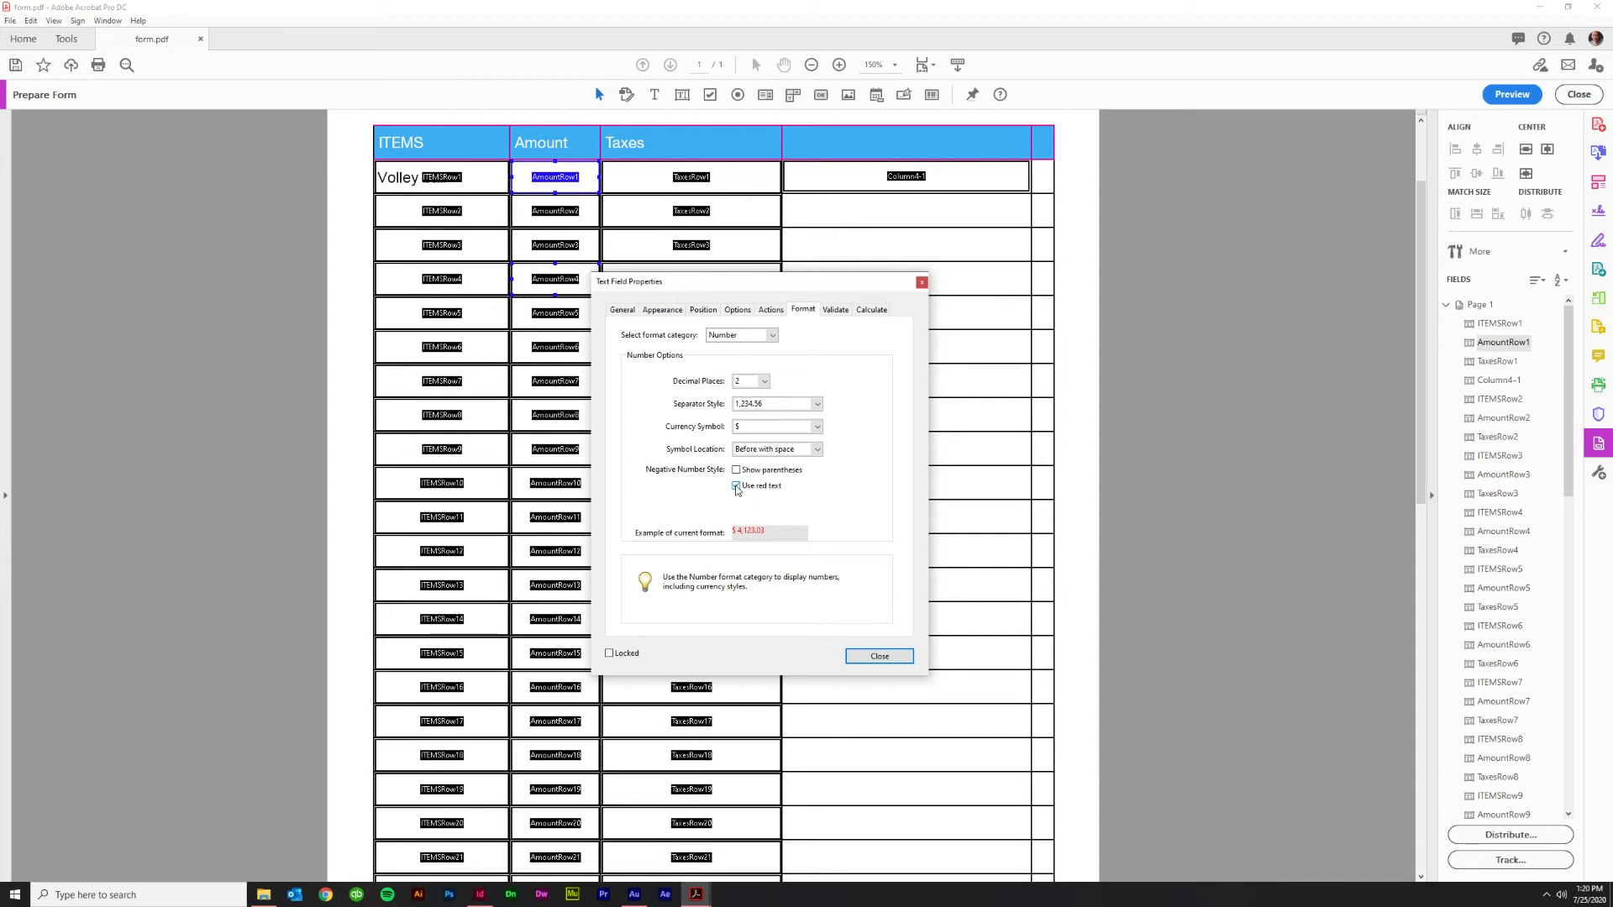
click(735, 487)
Close the field properties, preview the form, and enter 53.26 in the first-row Amount field to test its currency format
click(875, 662)
click(1511, 94)
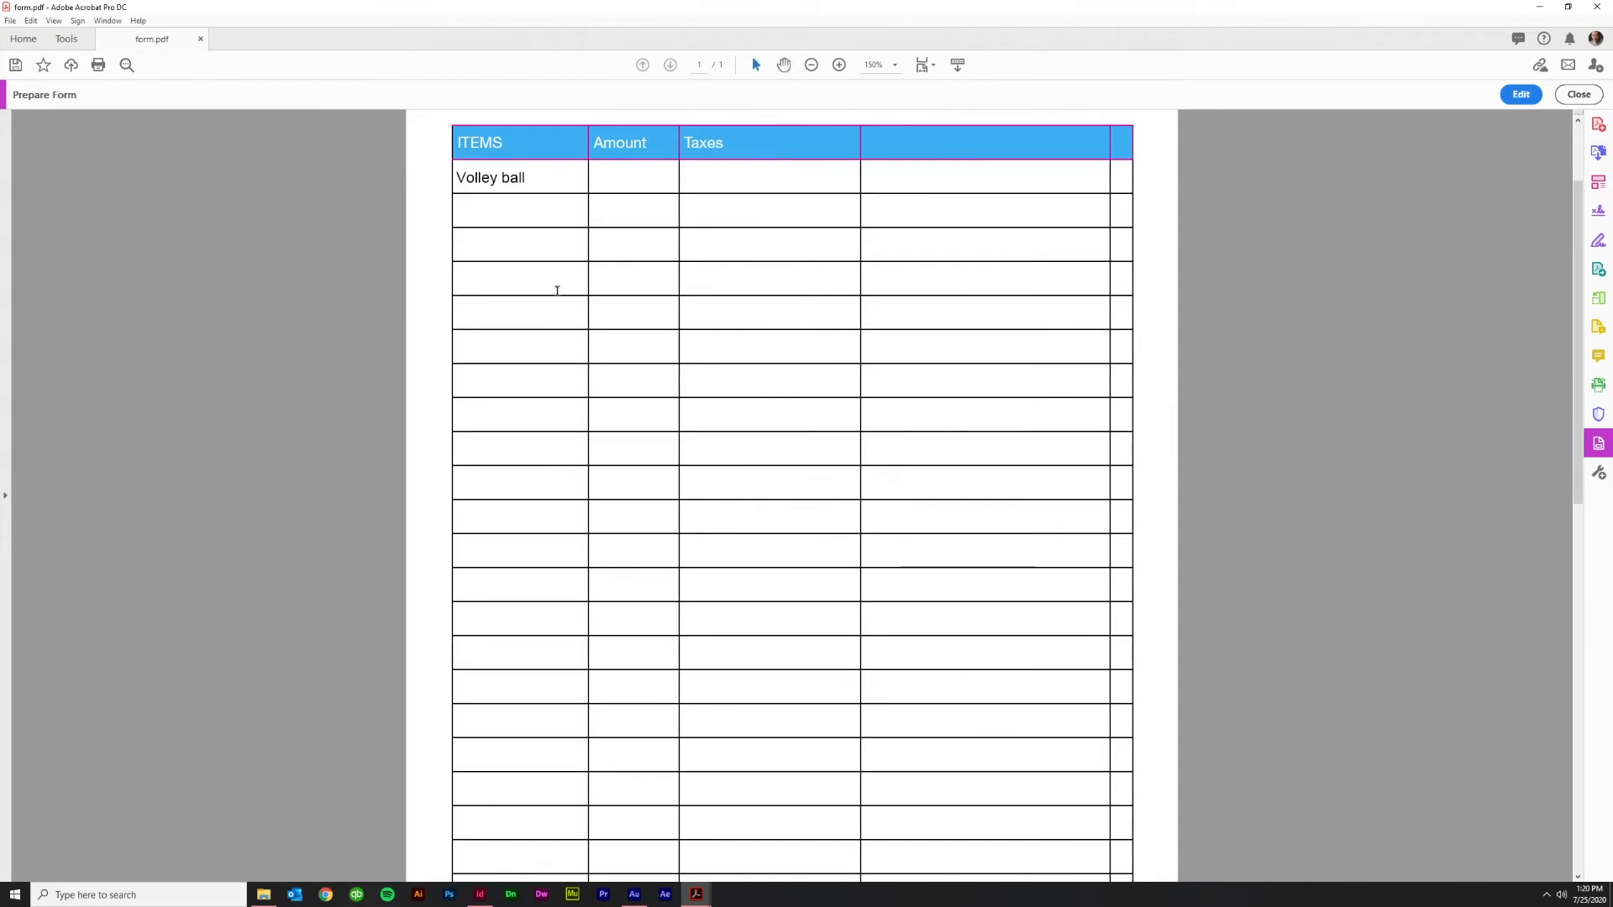
click(647, 186)
text(53.26)
key(Tab)
click(606, 178)
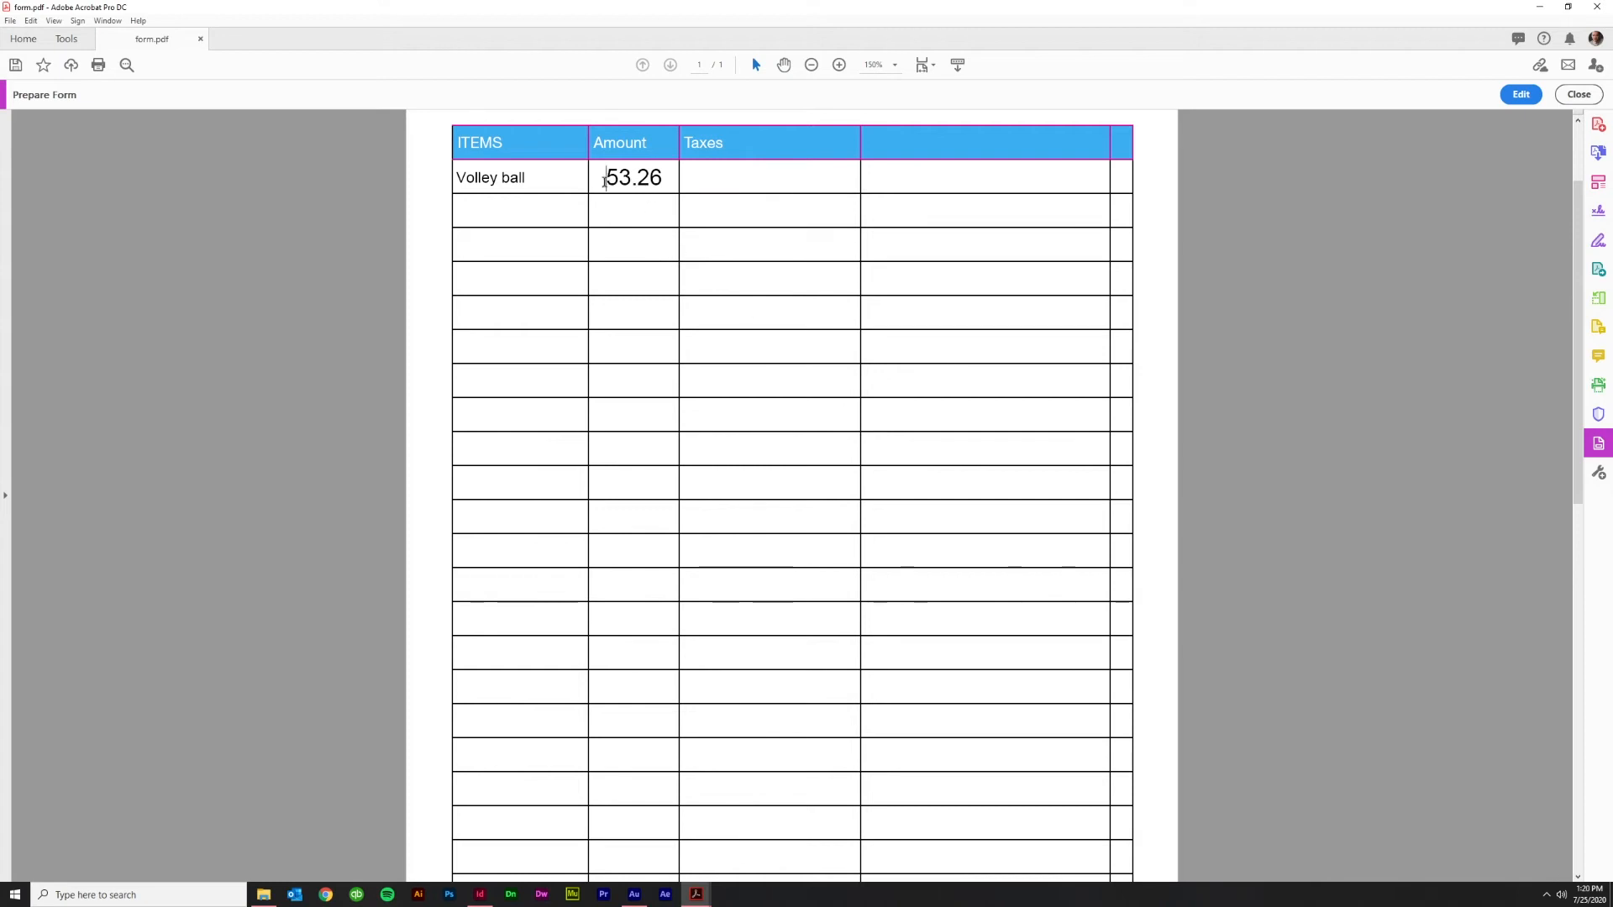
click(797, 236)
double_click(638, 169)
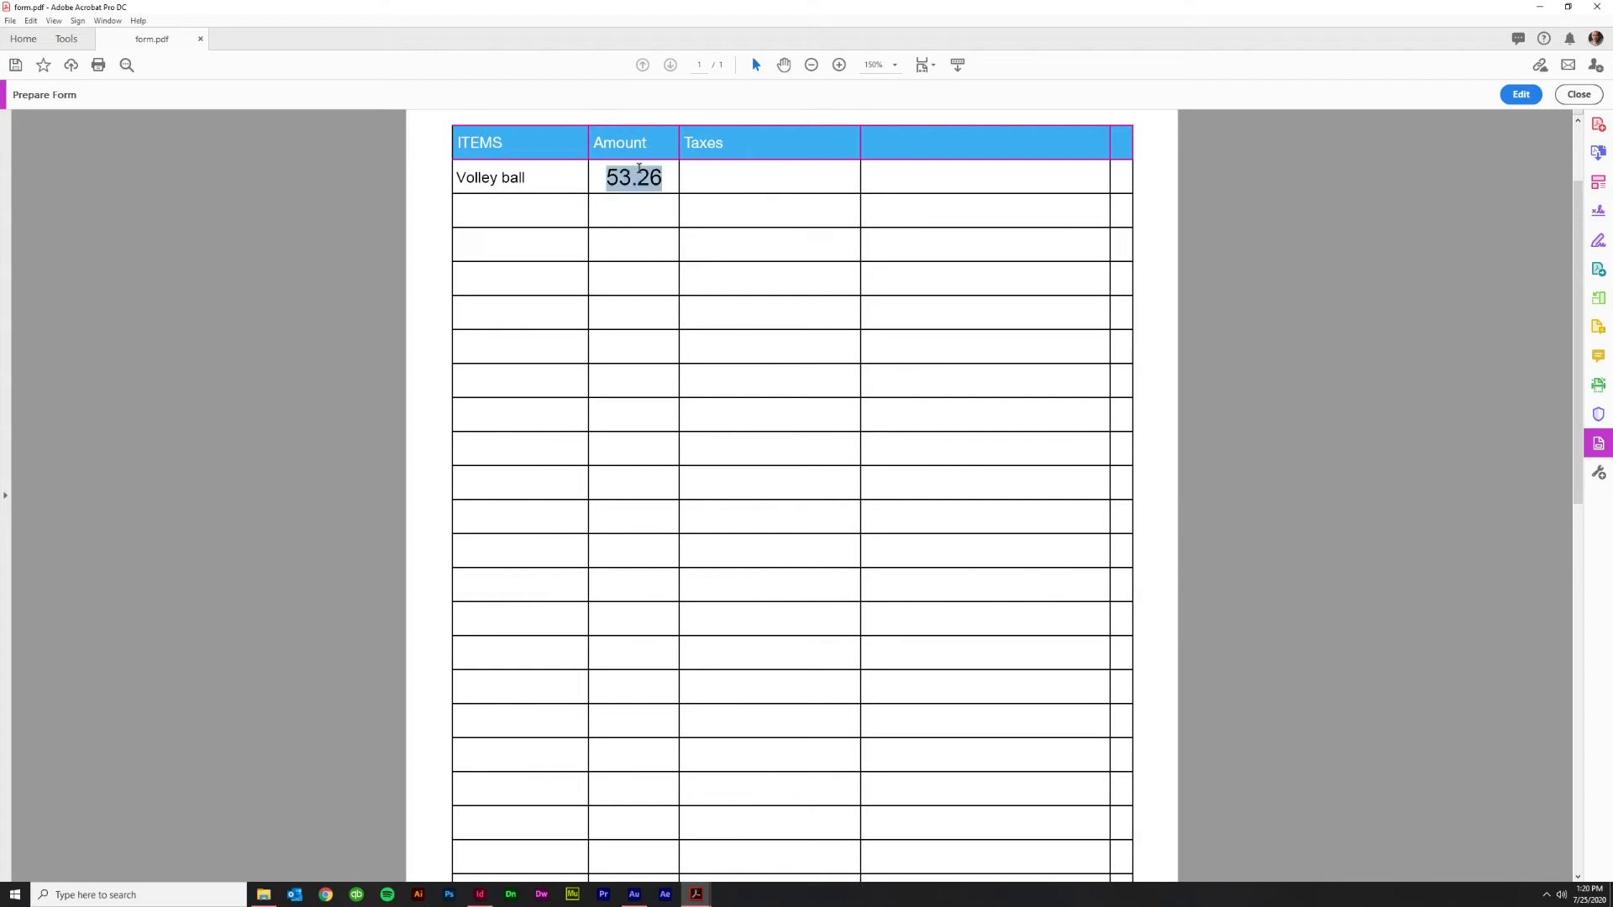
click(637, 210)
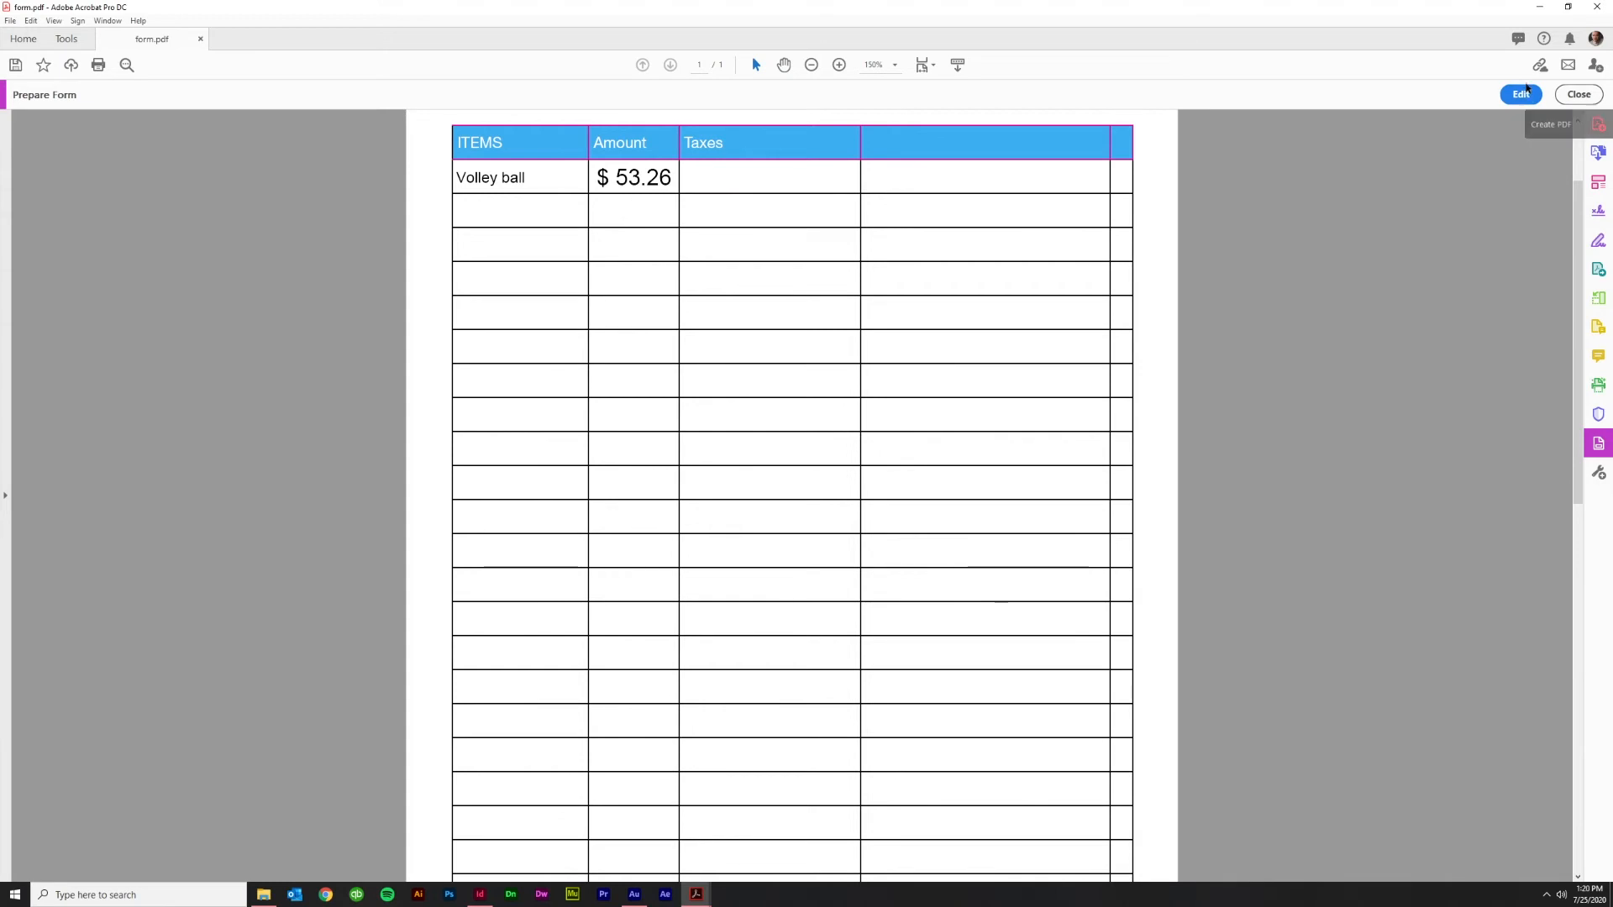
Exit form preparation, reopen the Prepare Form tool, and select the TaxesRow1 field
click(1578, 95)
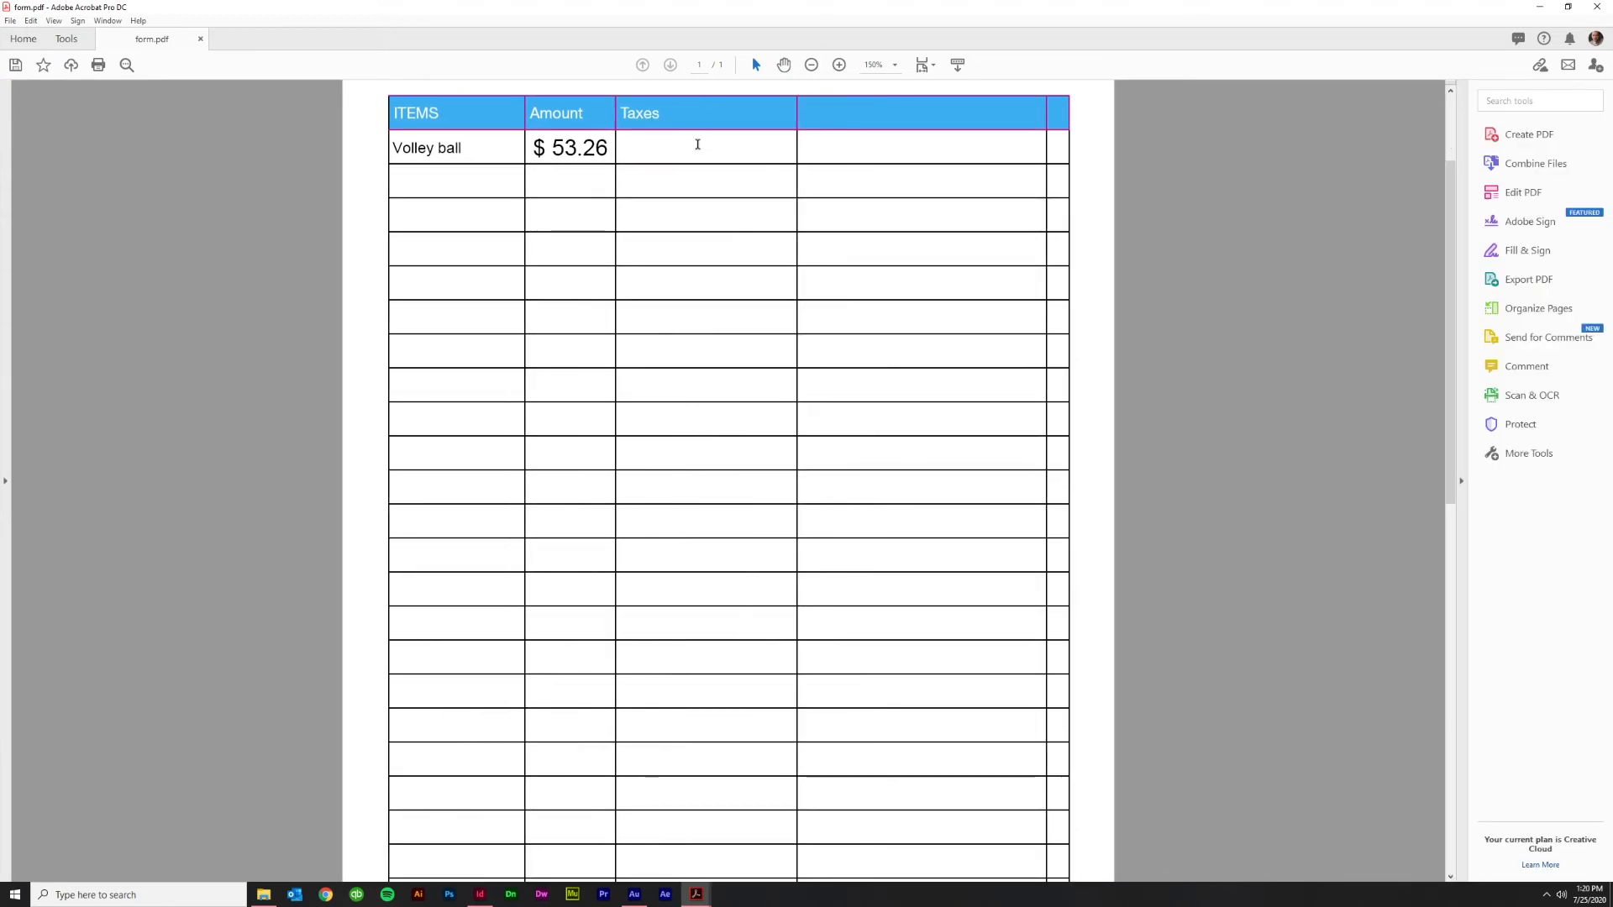
click(1514, 101)
text(prep)
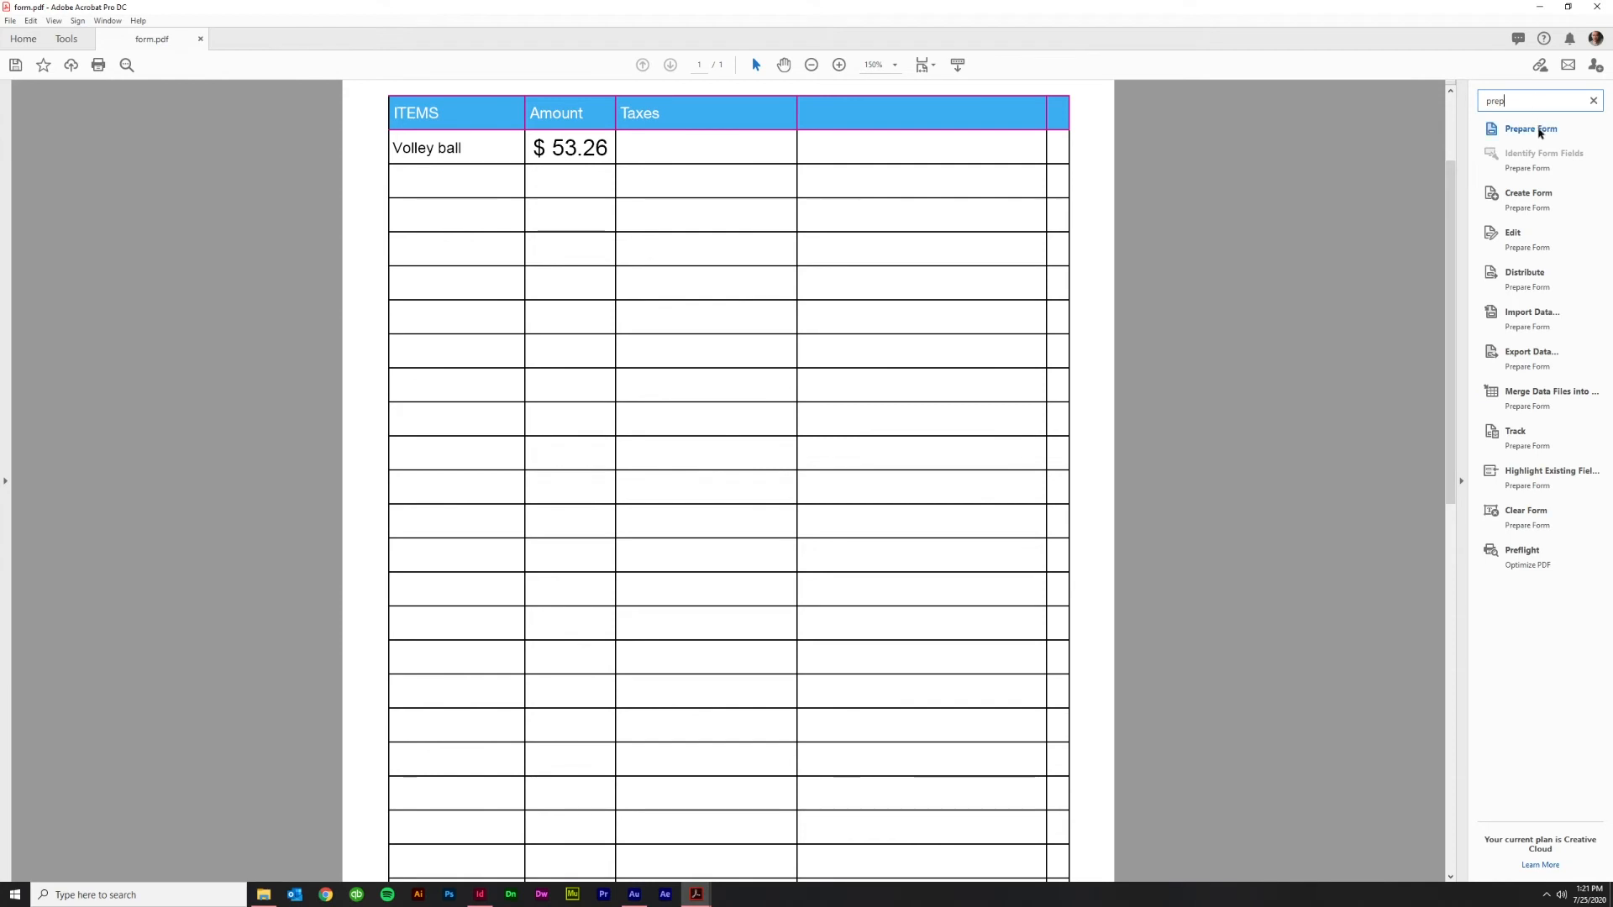
click(1537, 131)
click(675, 176)
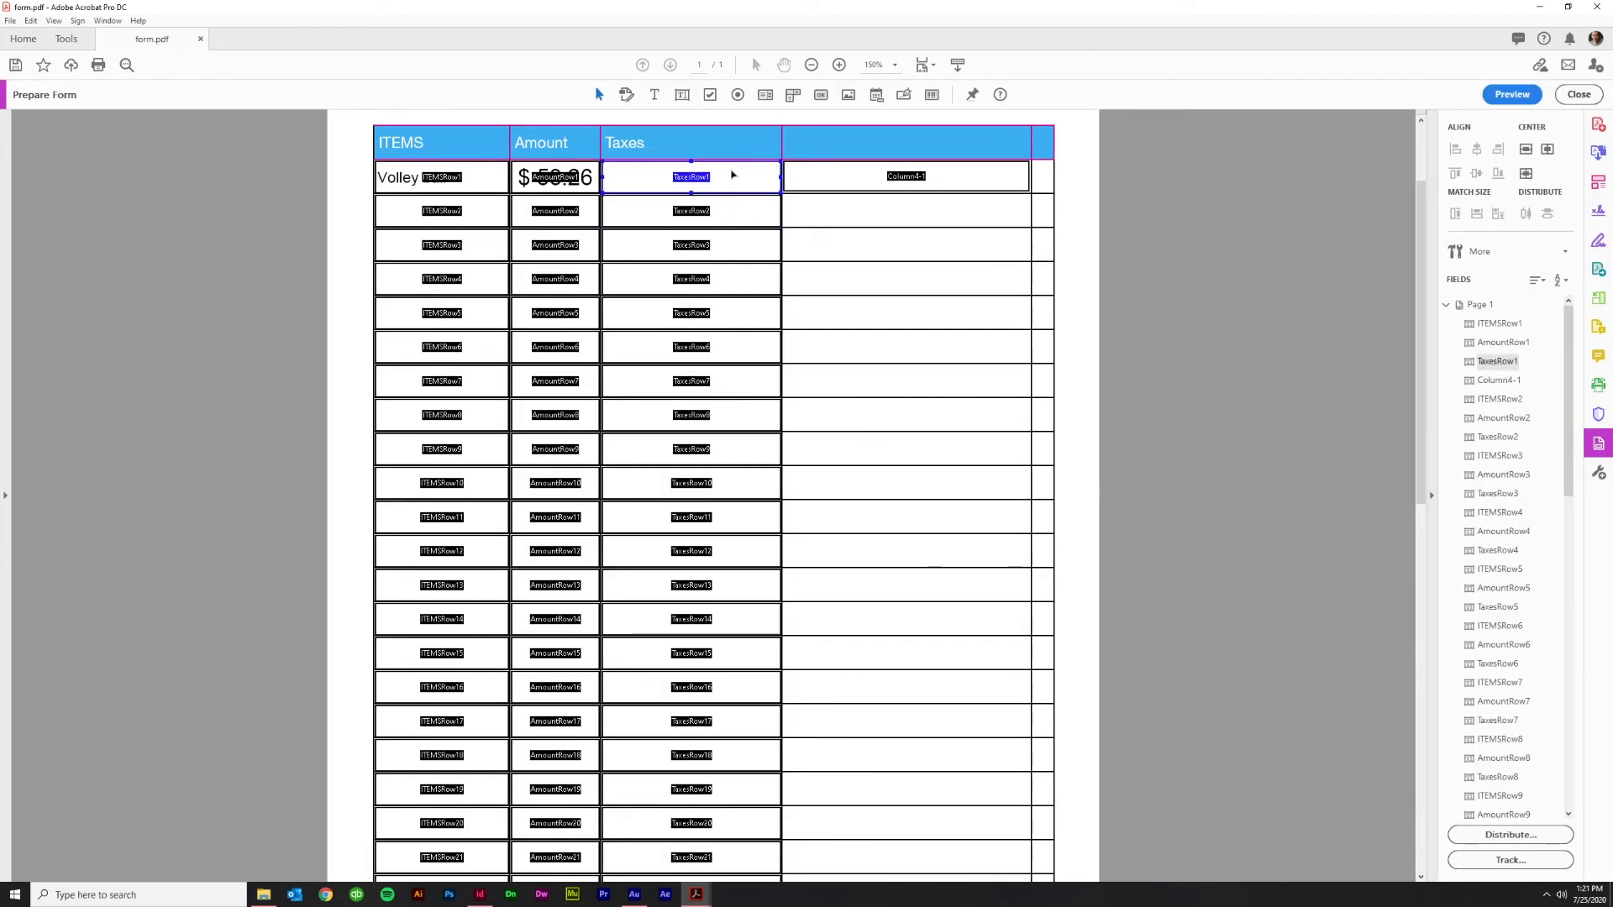
Open the calculation settings of the TaxesRow1 field and review the available functions and calculation methods
double_click(732, 173)
click(873, 310)
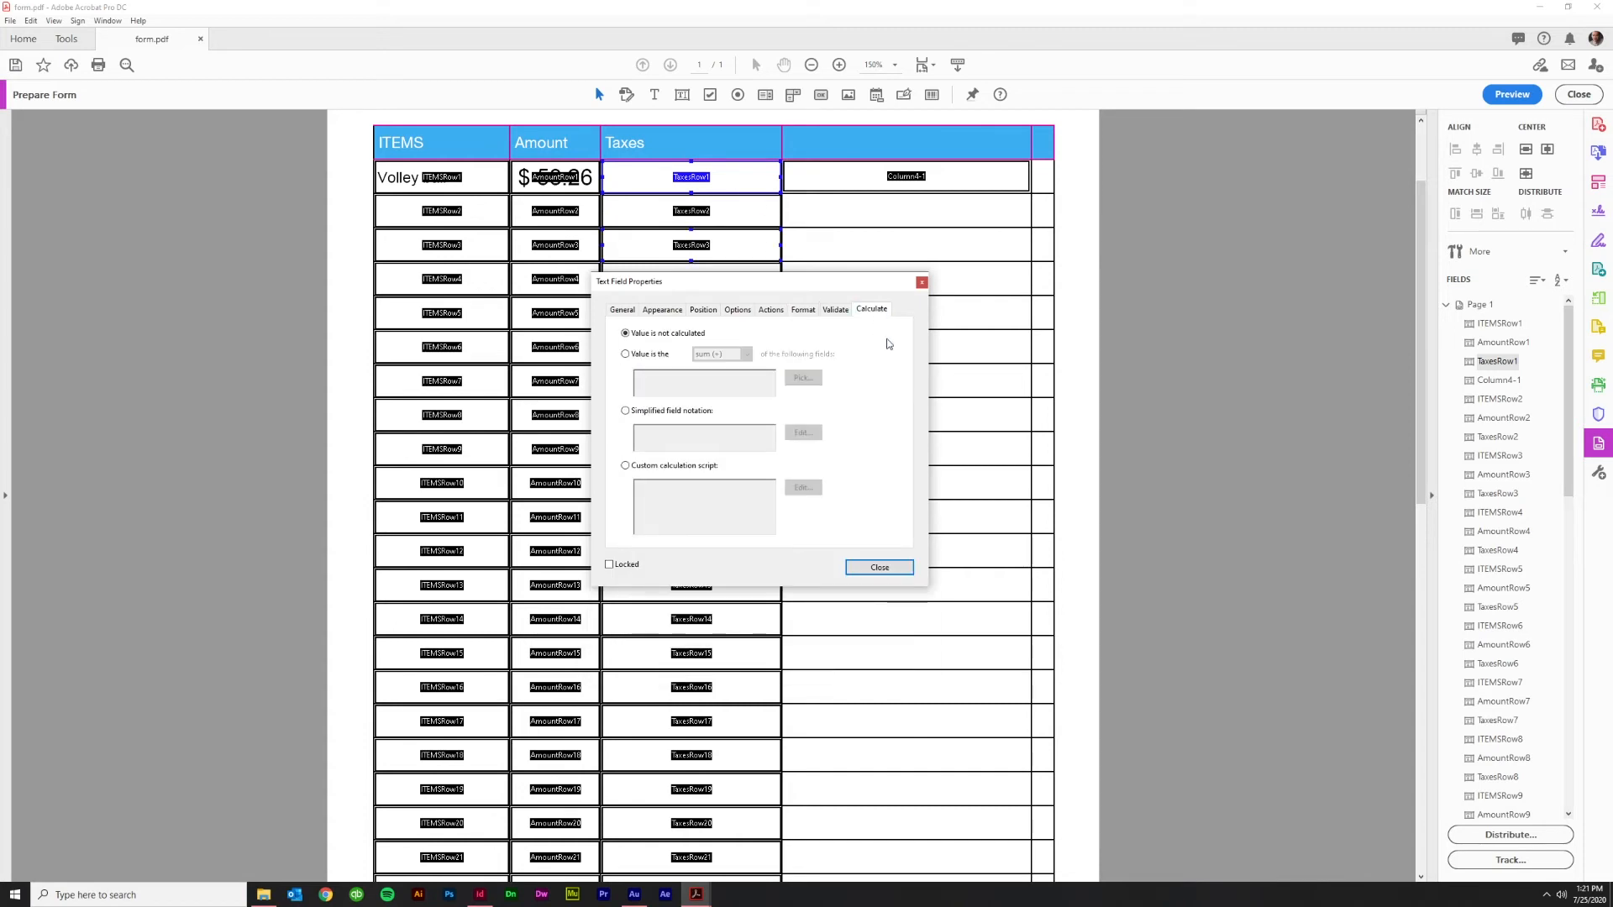
click(625, 356)
click(743, 356)
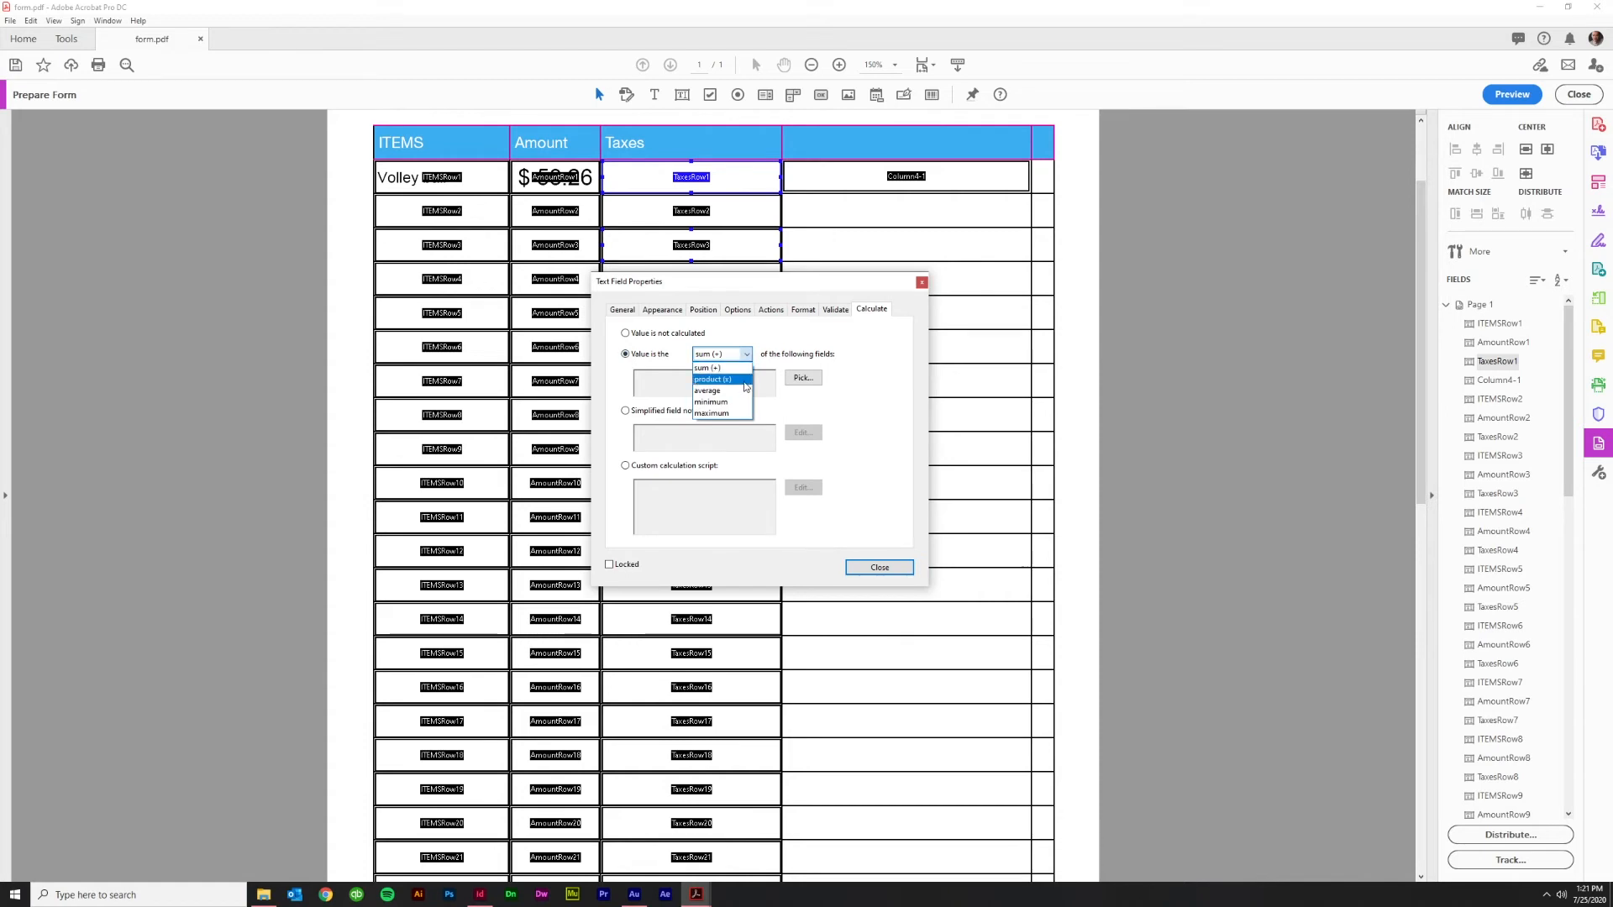
click(867, 454)
click(630, 412)
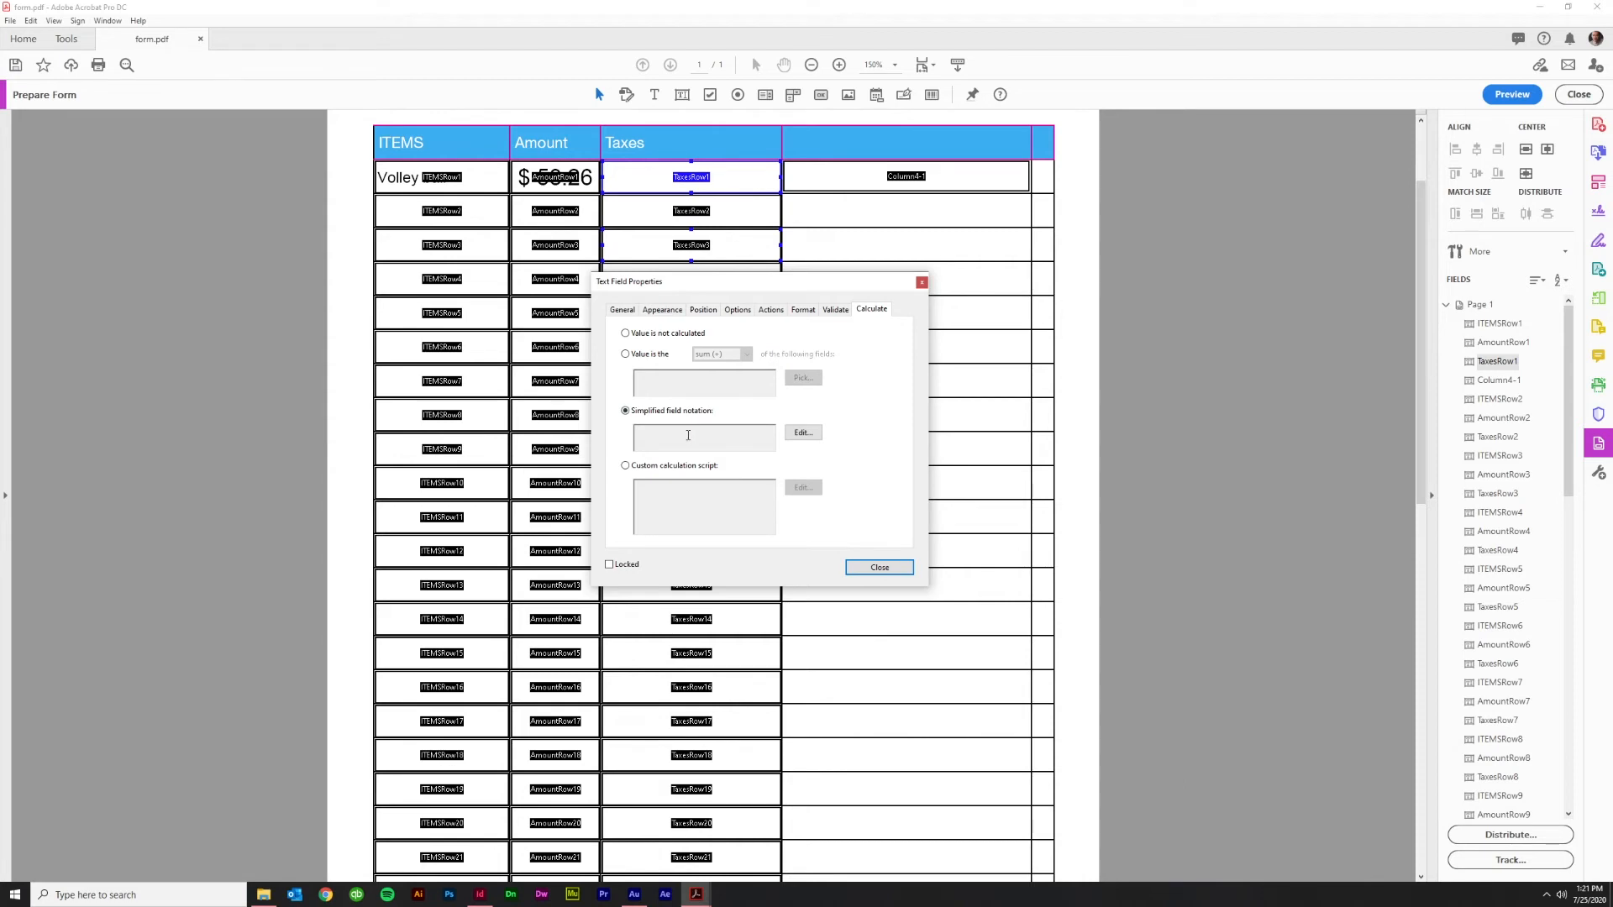
click(641, 356)
click(729, 356)
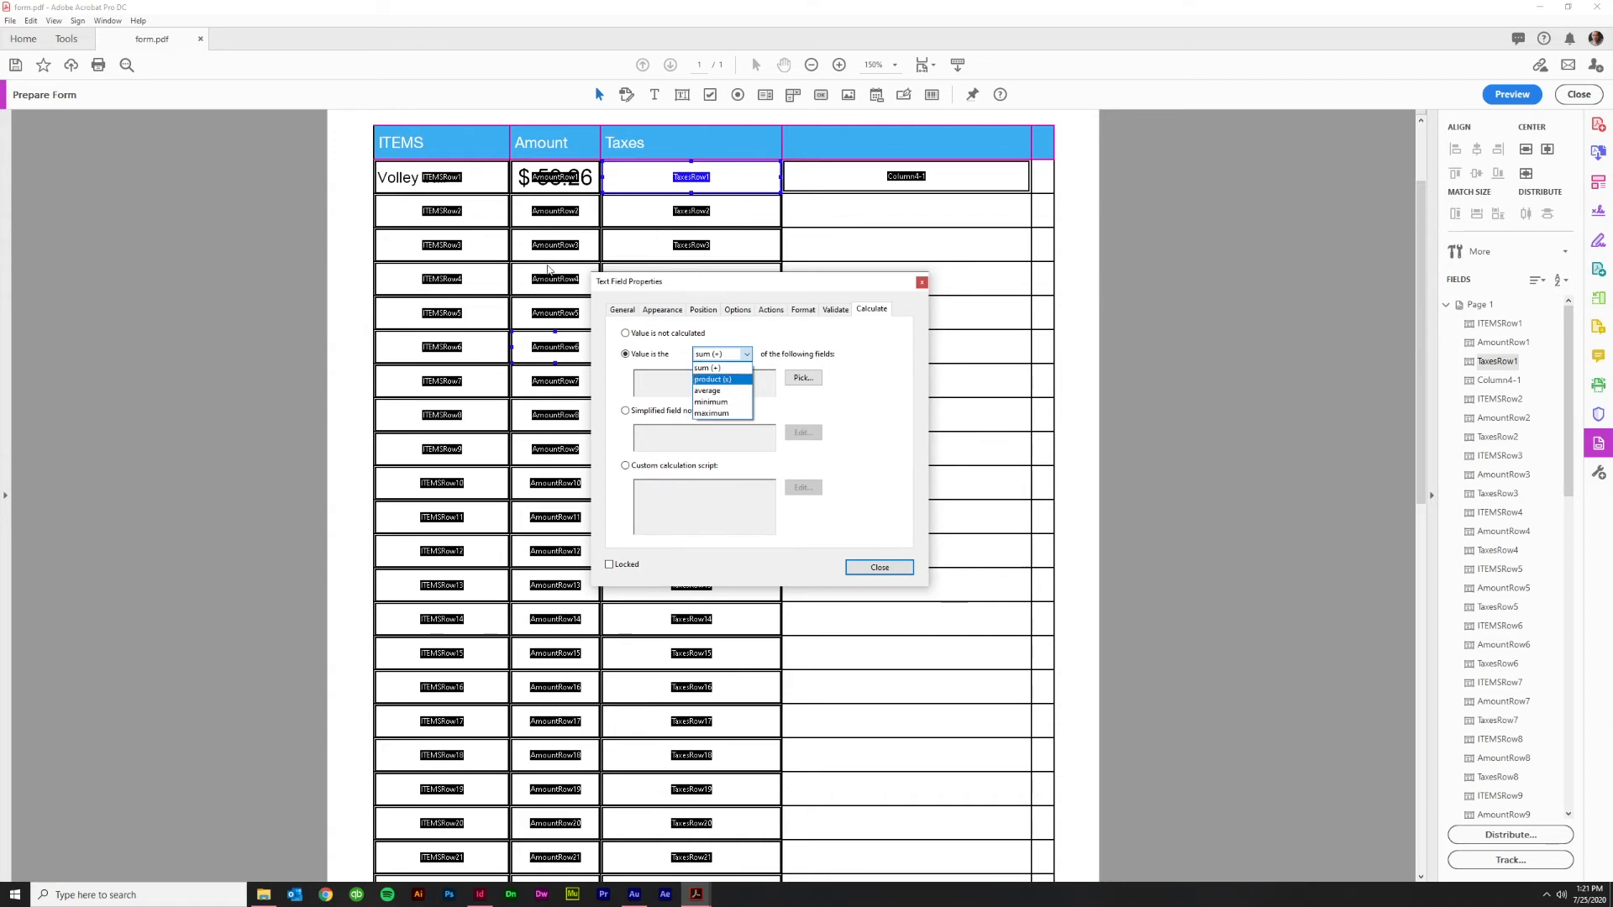
click(843, 411)
Set TaxesRow1 to calculate with the simplified field notation AmountRow1*.08
click(626, 410)
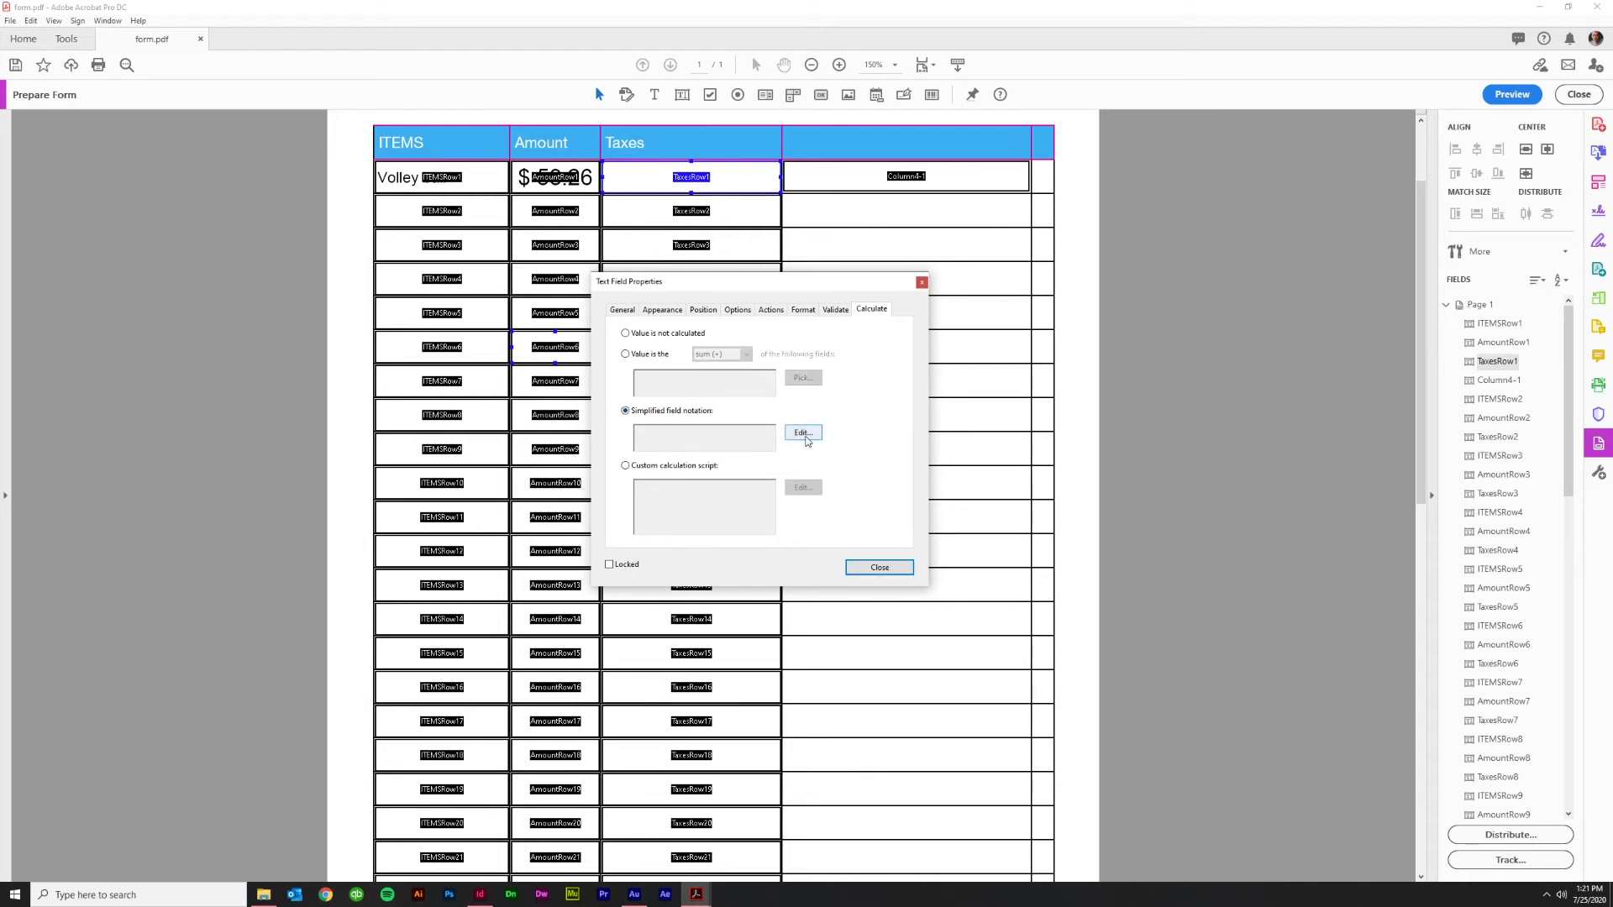
click(803, 433)
drag(567, 259, 1140, 251)
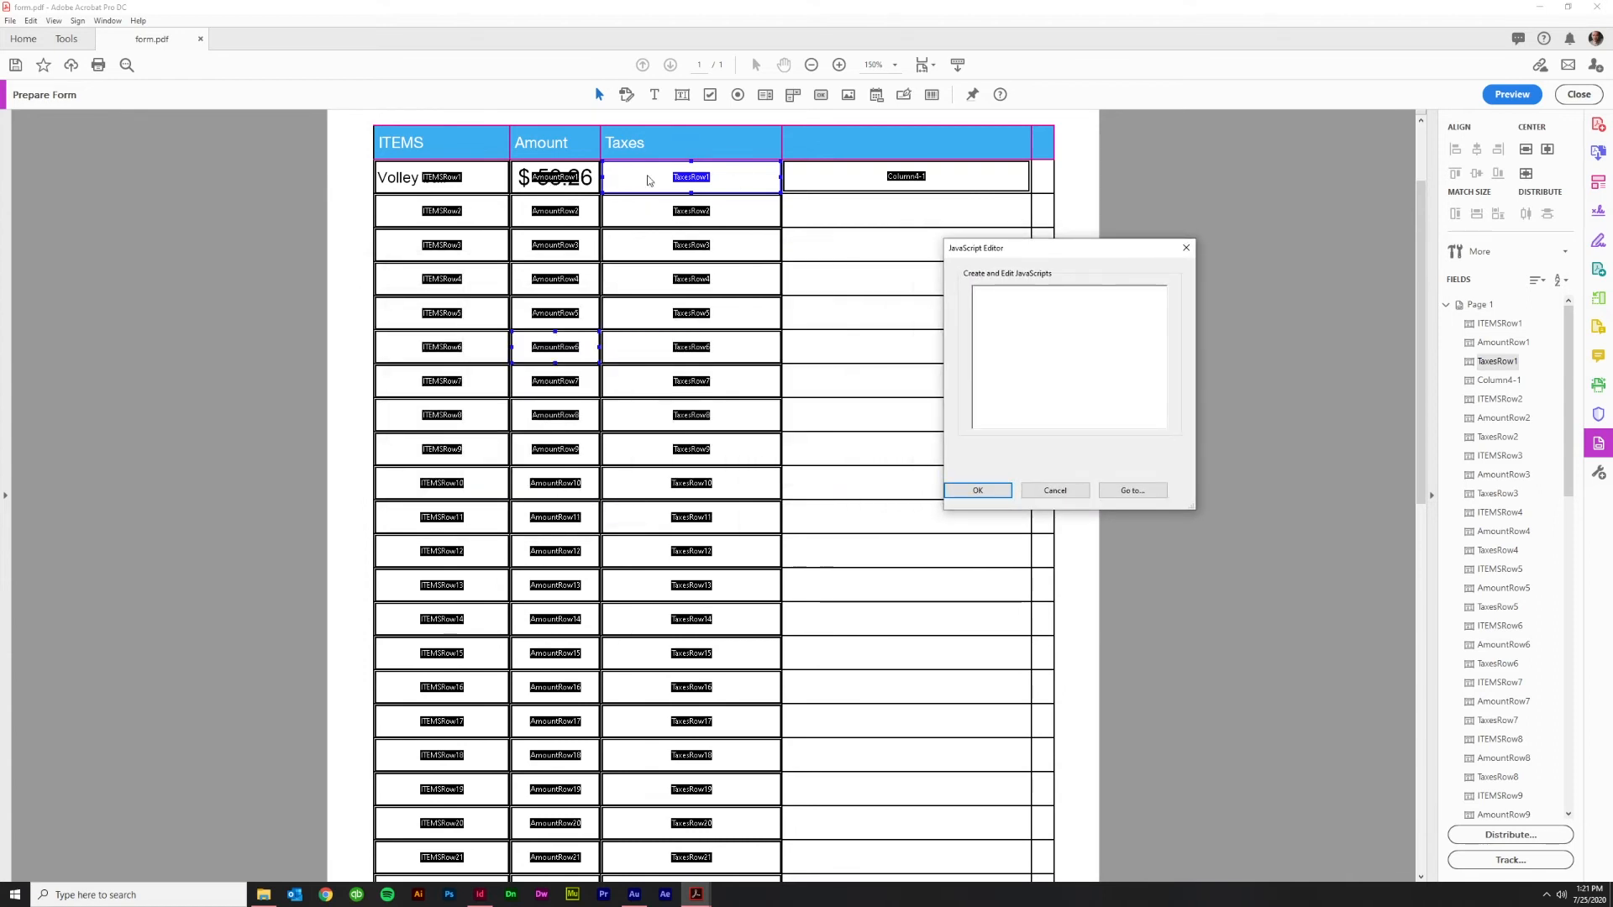
click(1043, 312)
text(AmountRow1)
text(.08)
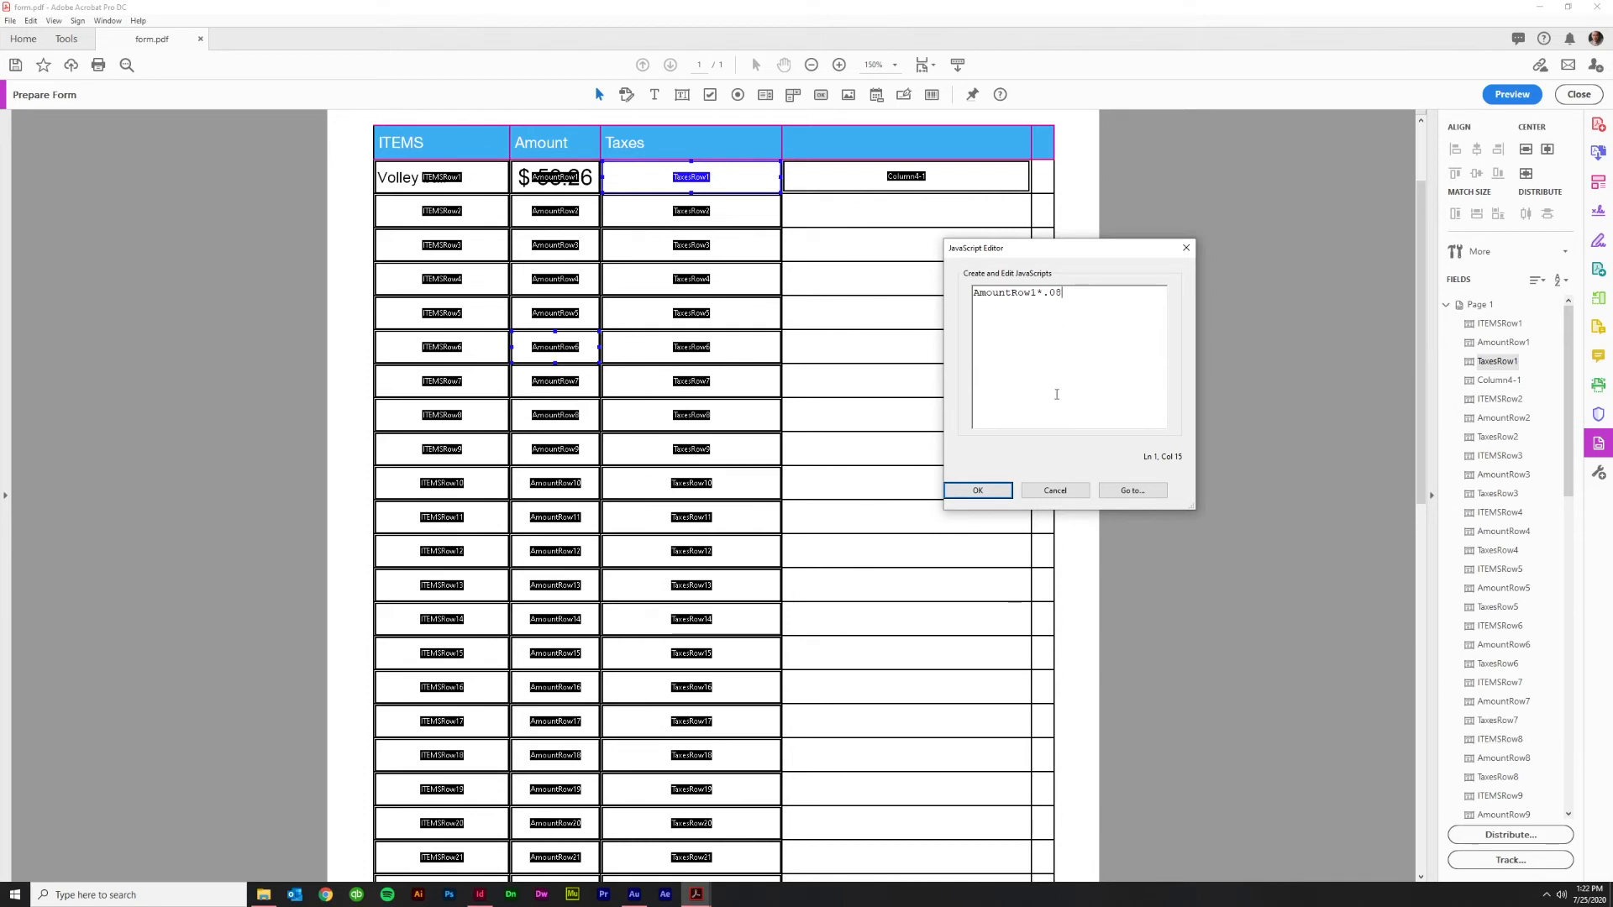
click(979, 491)
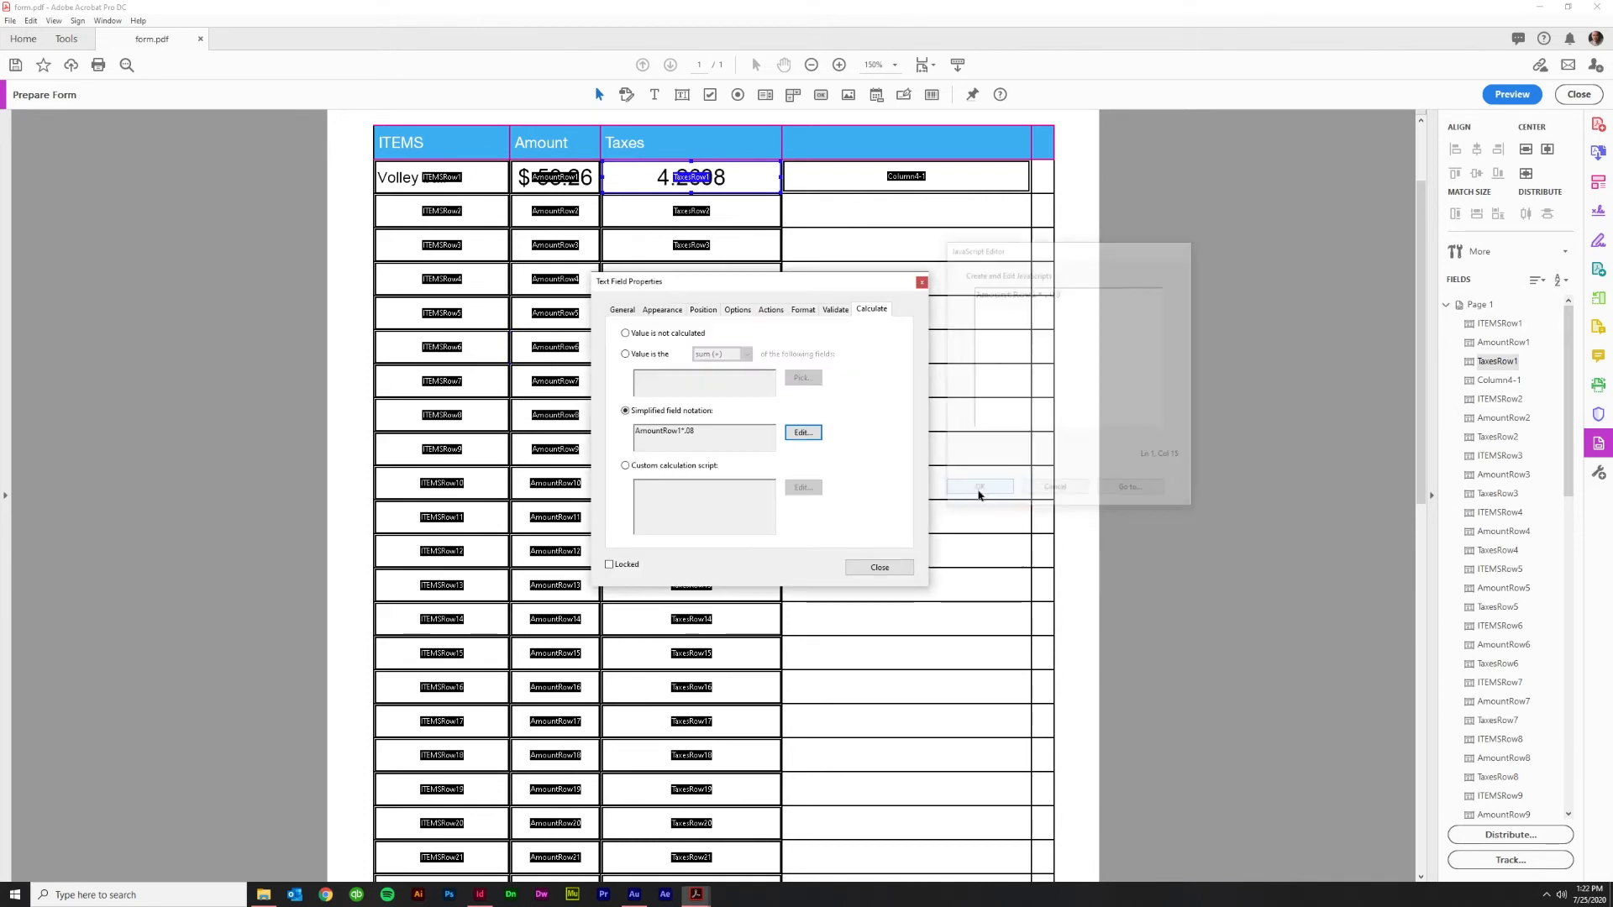
Apply the Number format with the $ currency symbol to the TaxesRow1 field and close its properties
click(802, 310)
click(772, 335)
click(756, 360)
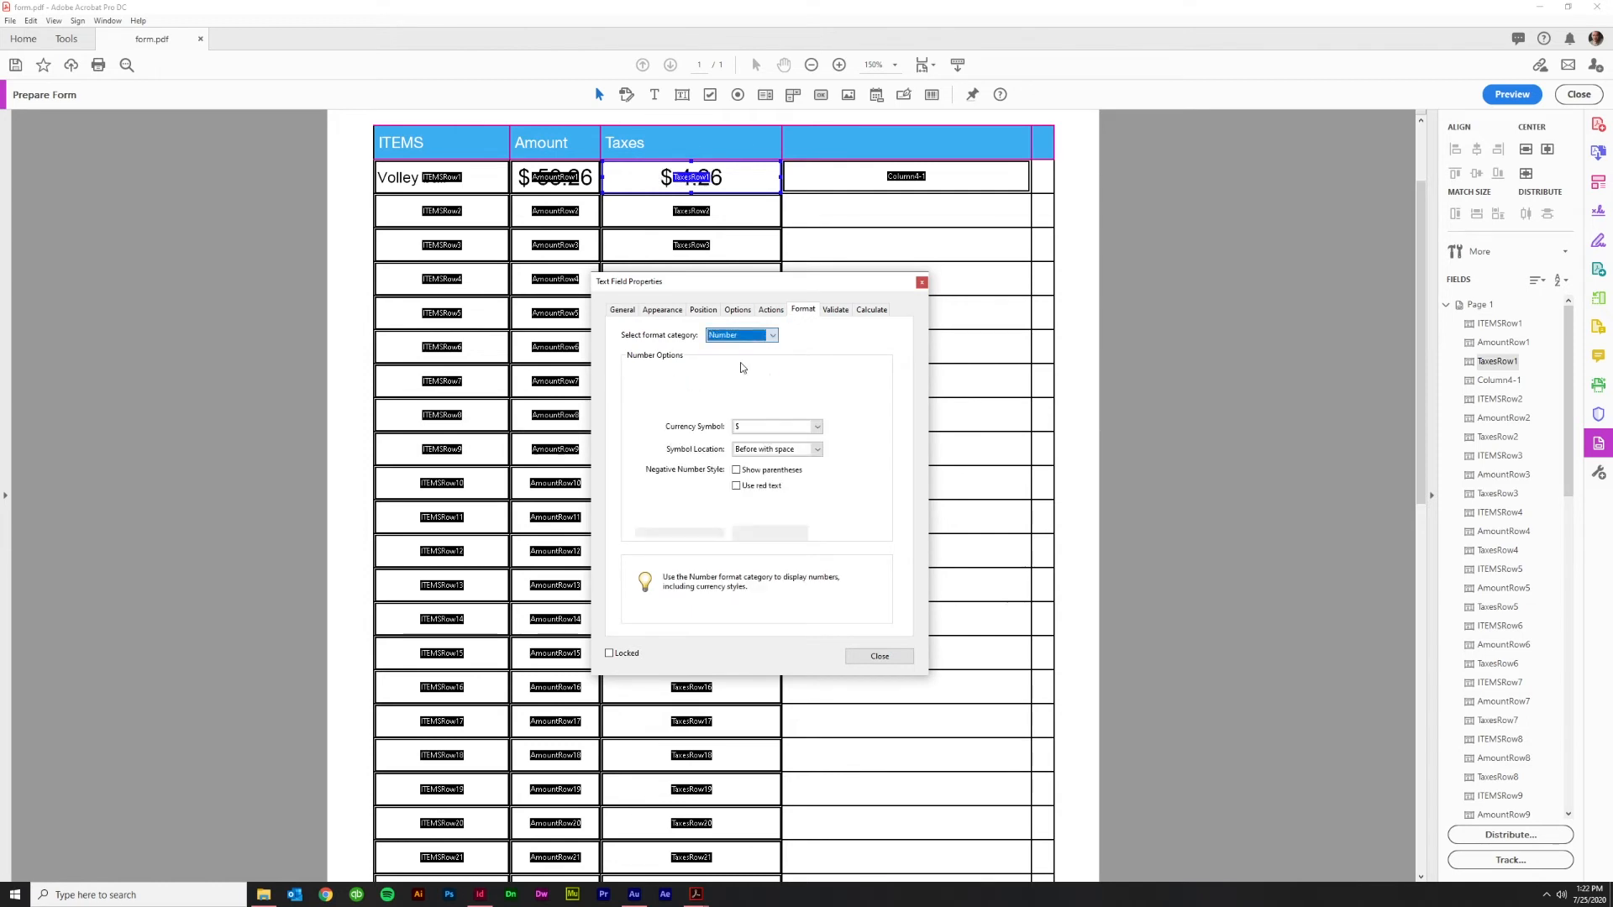
click(737, 428)
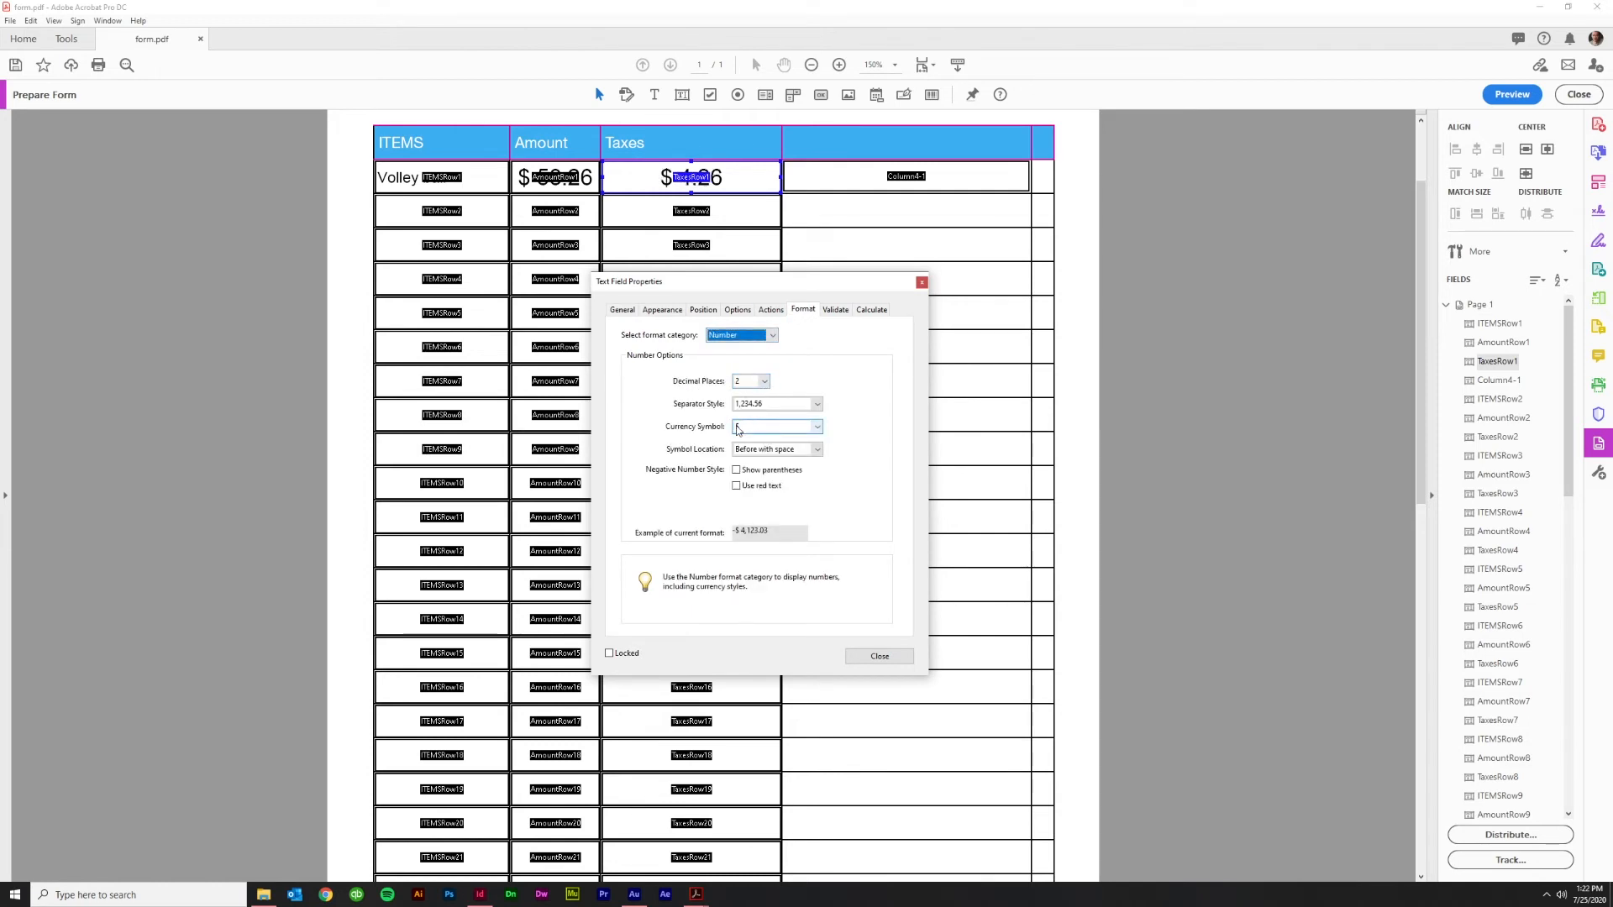
click(882, 656)
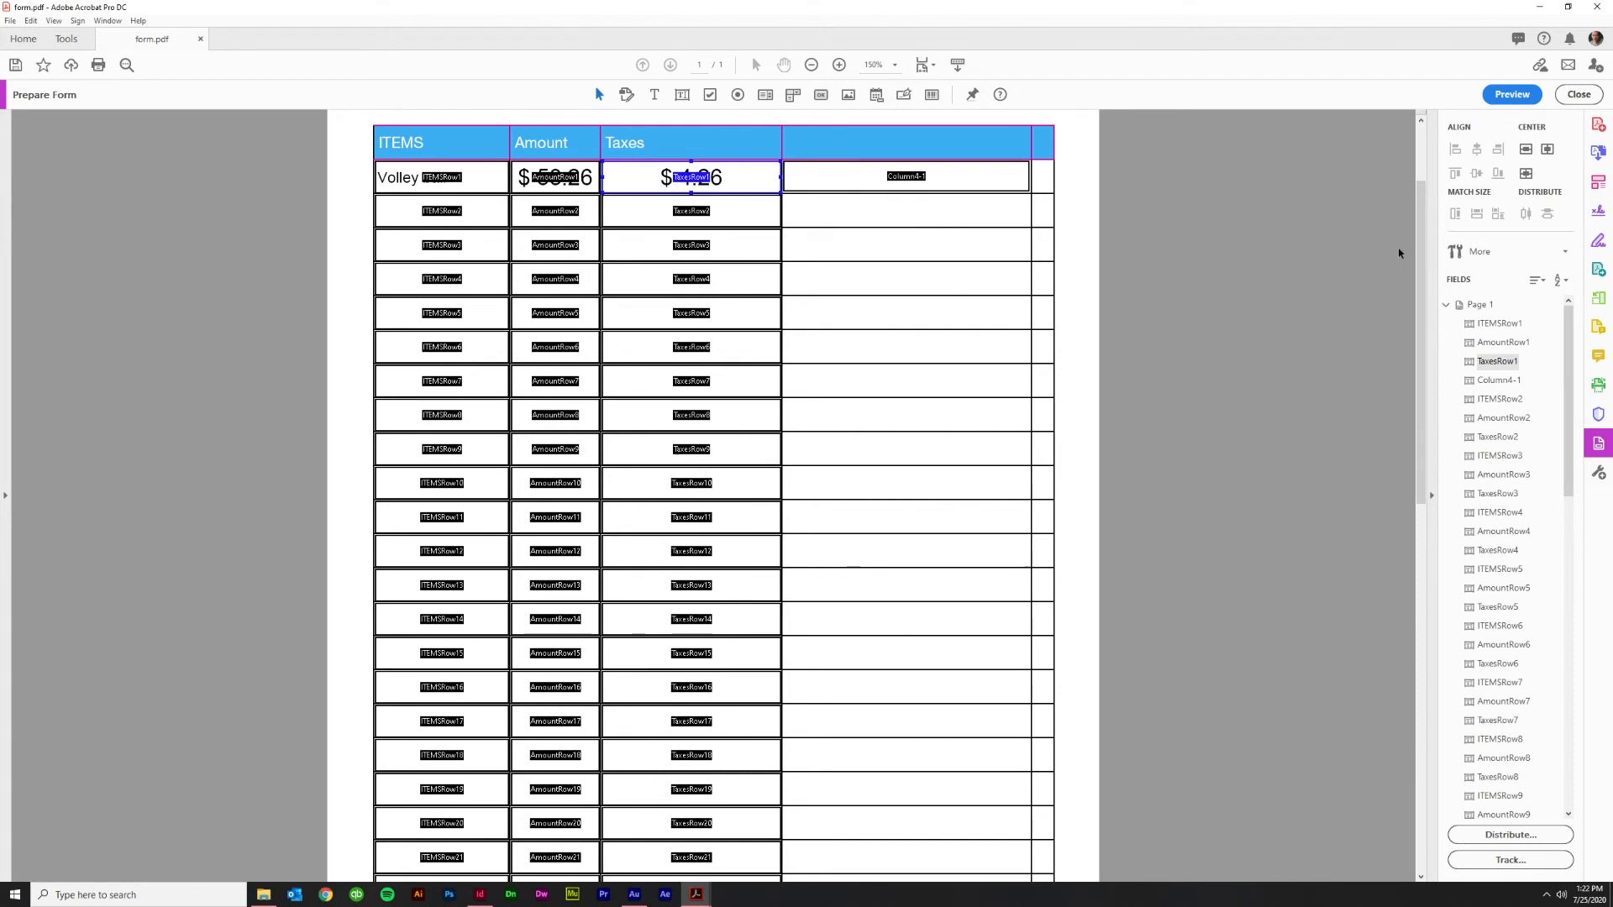
Preview the form and change the first-row Amount to 12.25 to test the tax calculation
click(1512, 94)
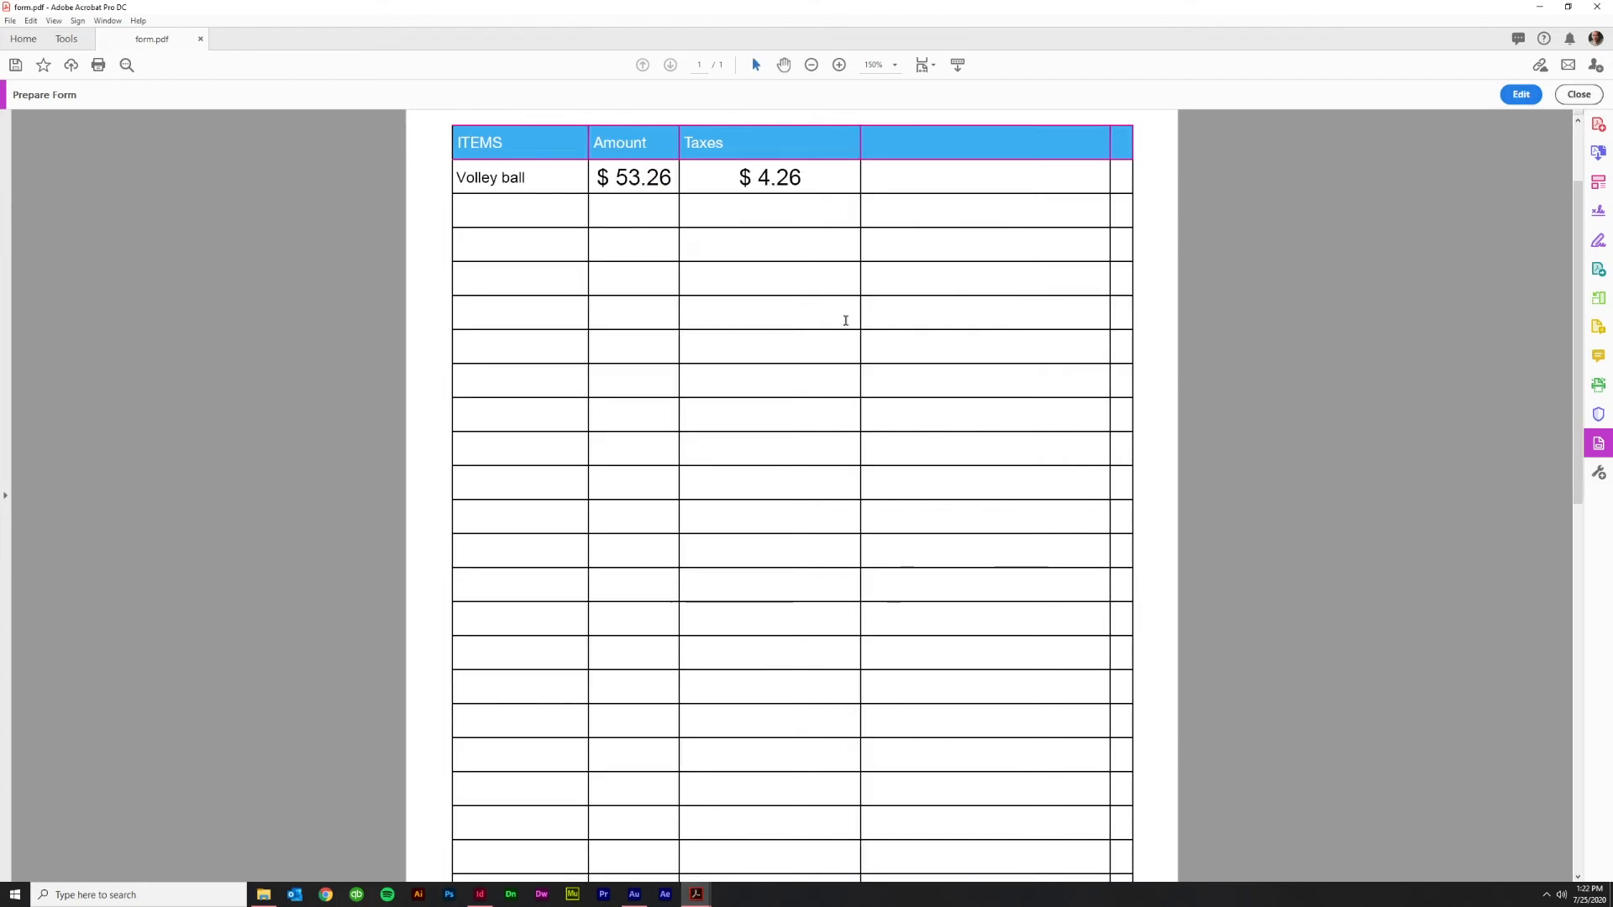
click(648, 184)
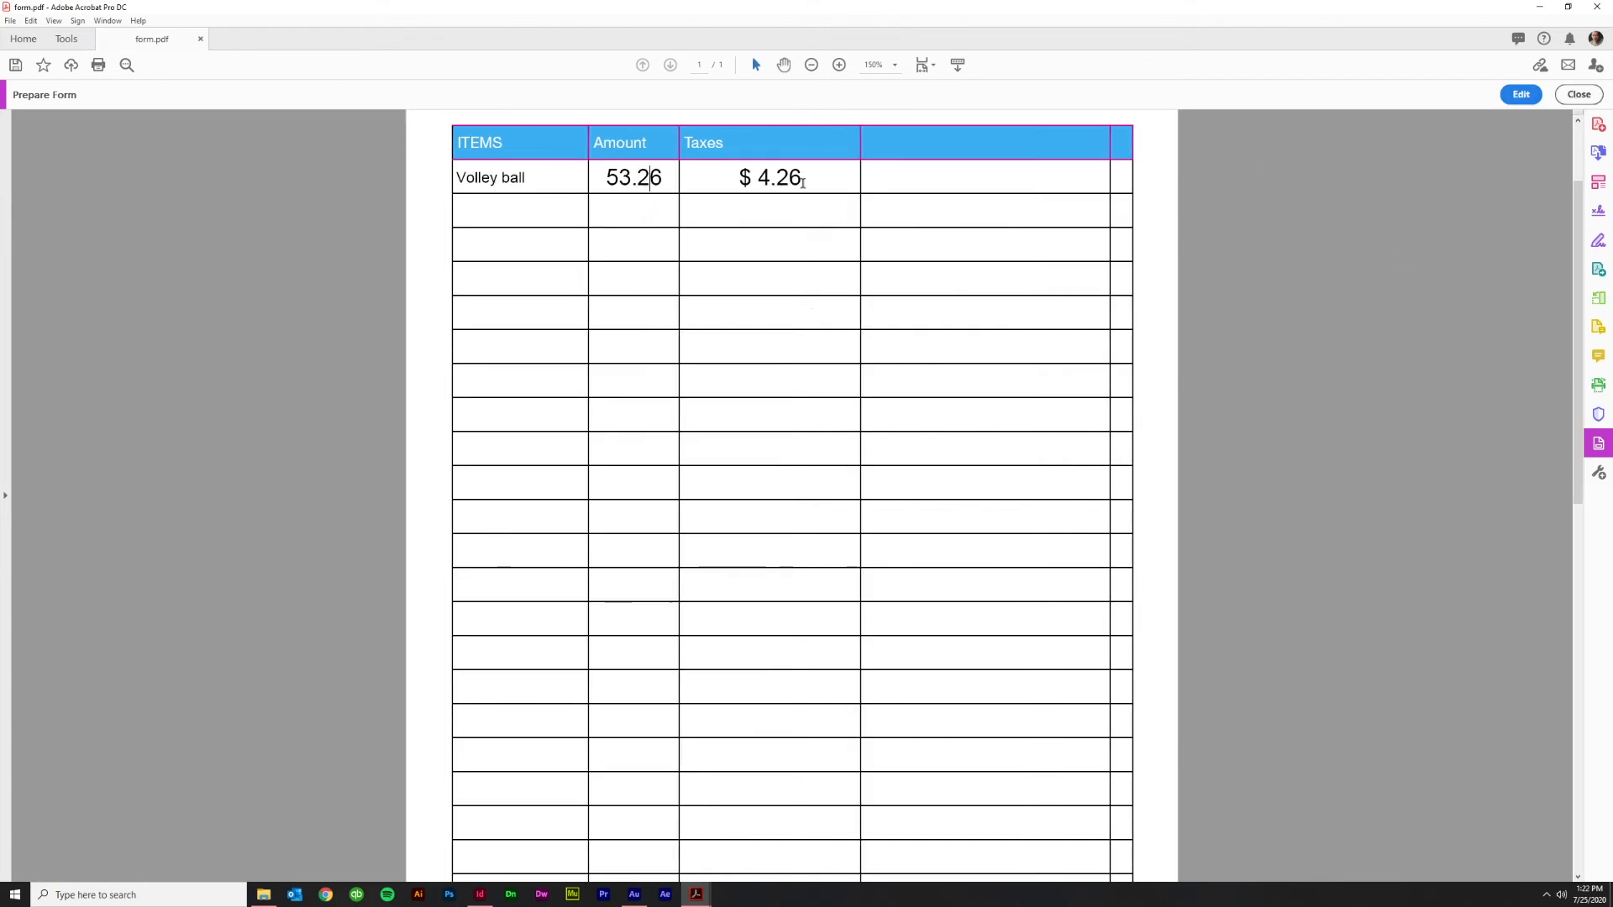
click(640, 210)
click(619, 178)
drag(607, 178, 662, 176)
text(12.25)
click(837, 367)
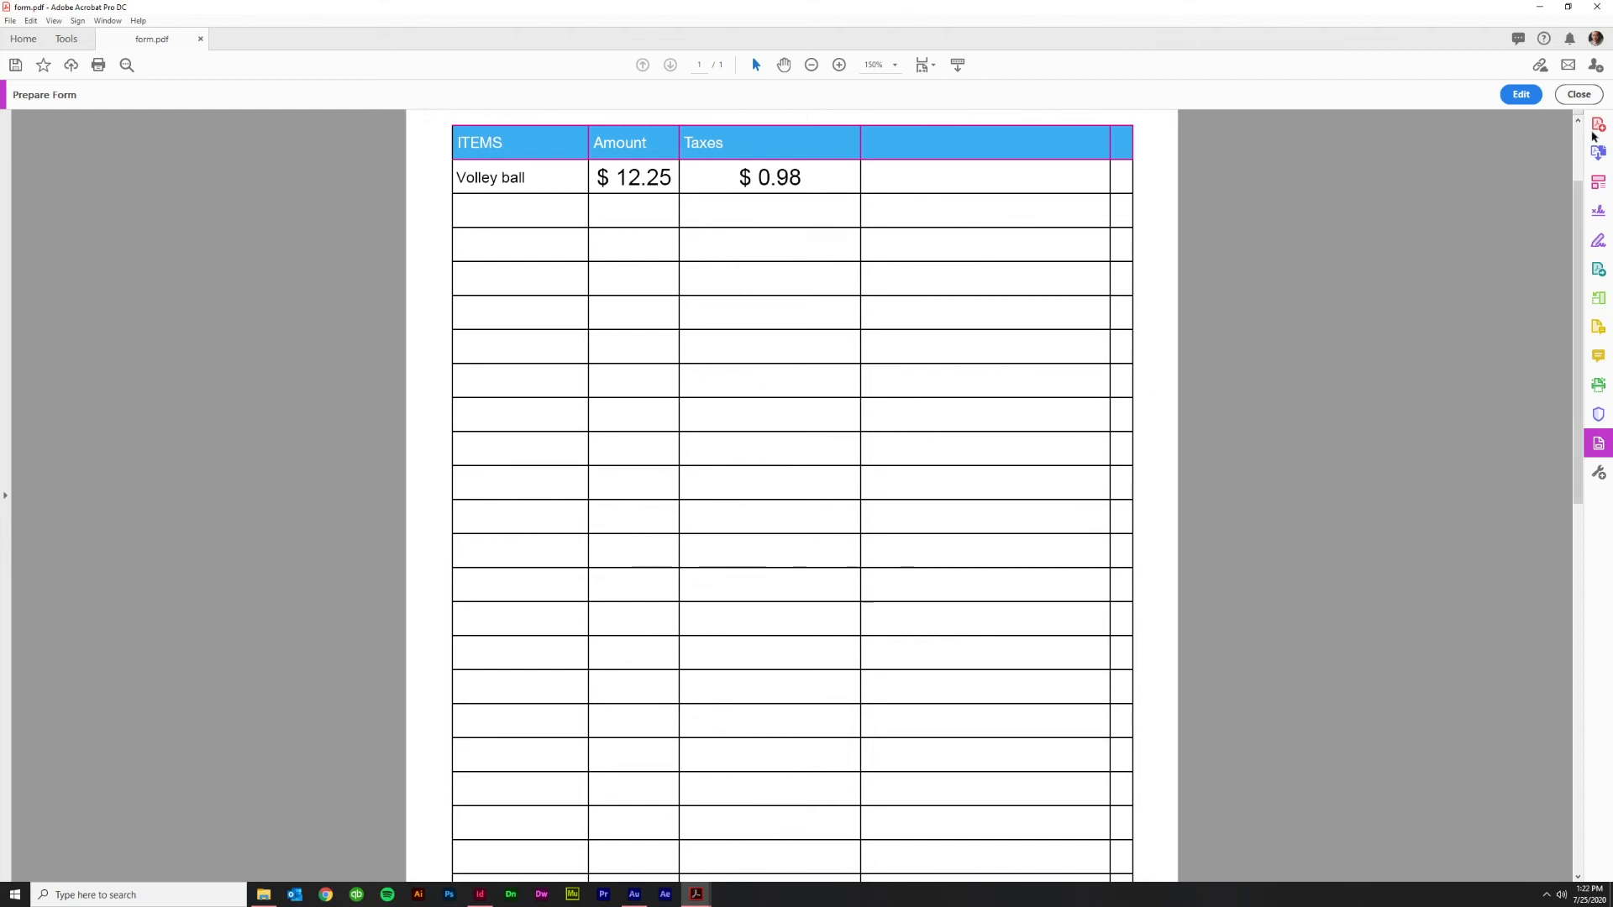
Exit form preparation and reopen the Prepare Form tool
click(1579, 94)
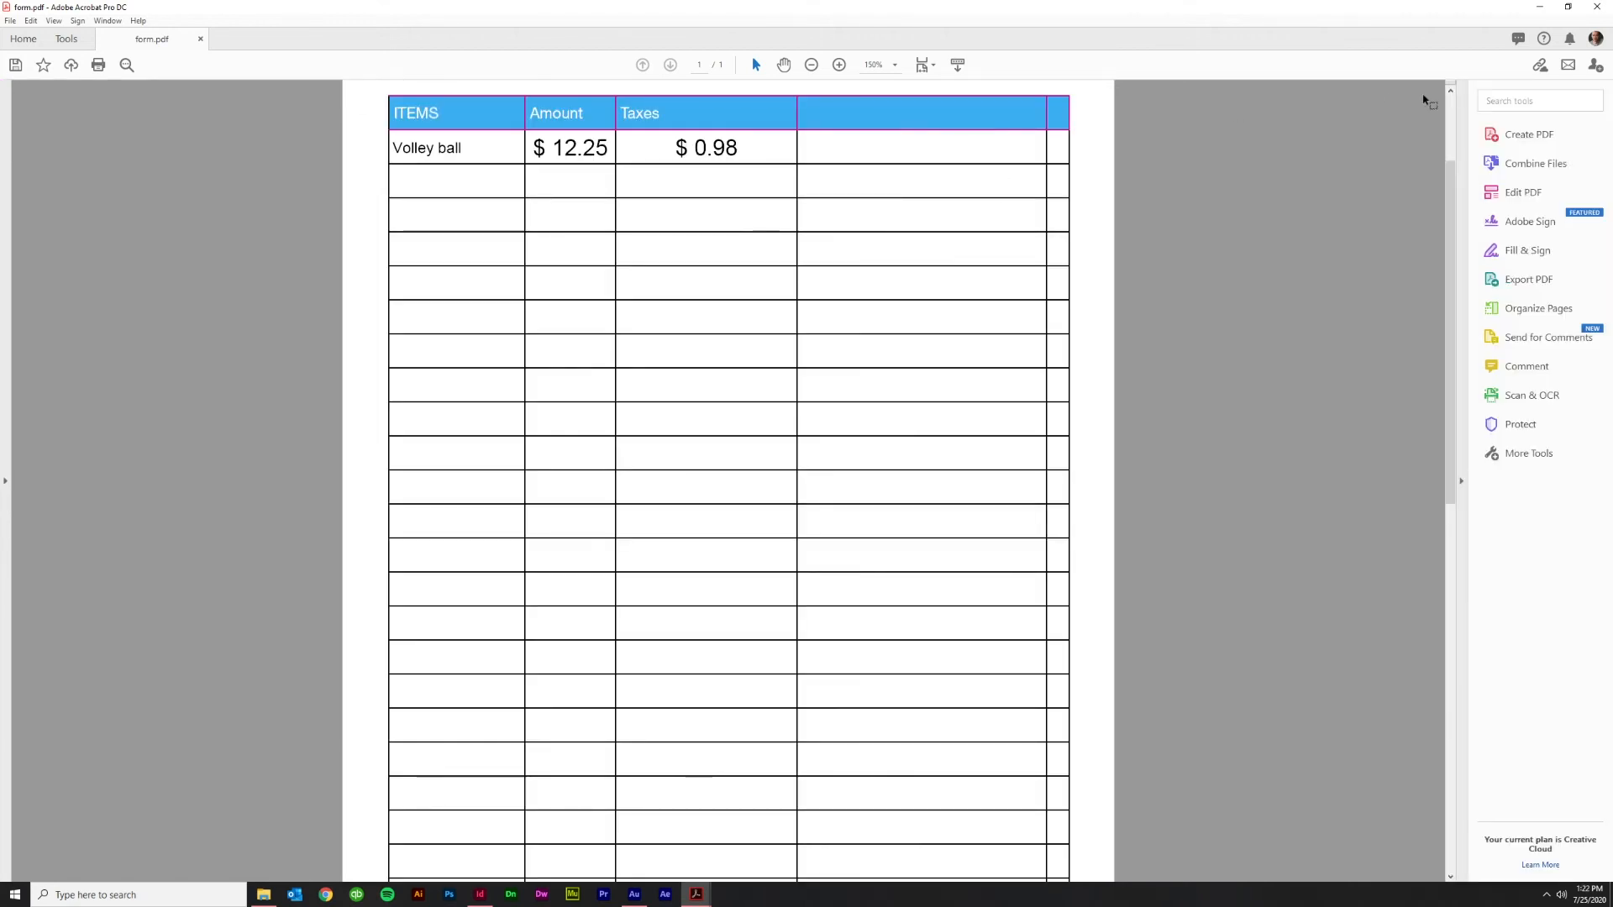
click(1517, 99)
text(prep)
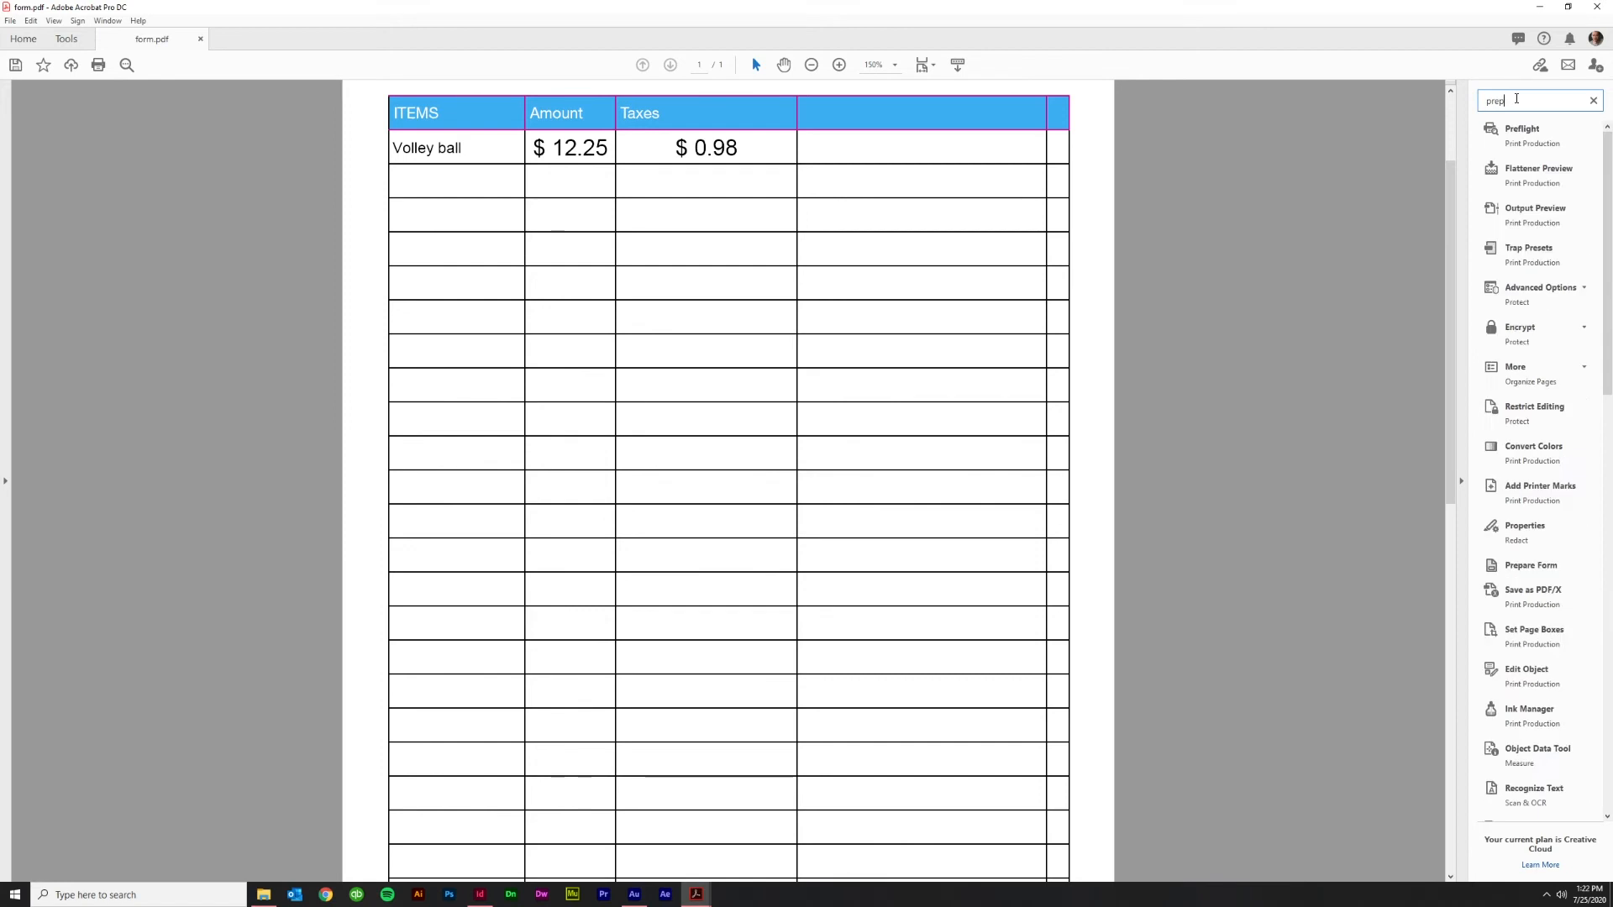
click(1525, 131)
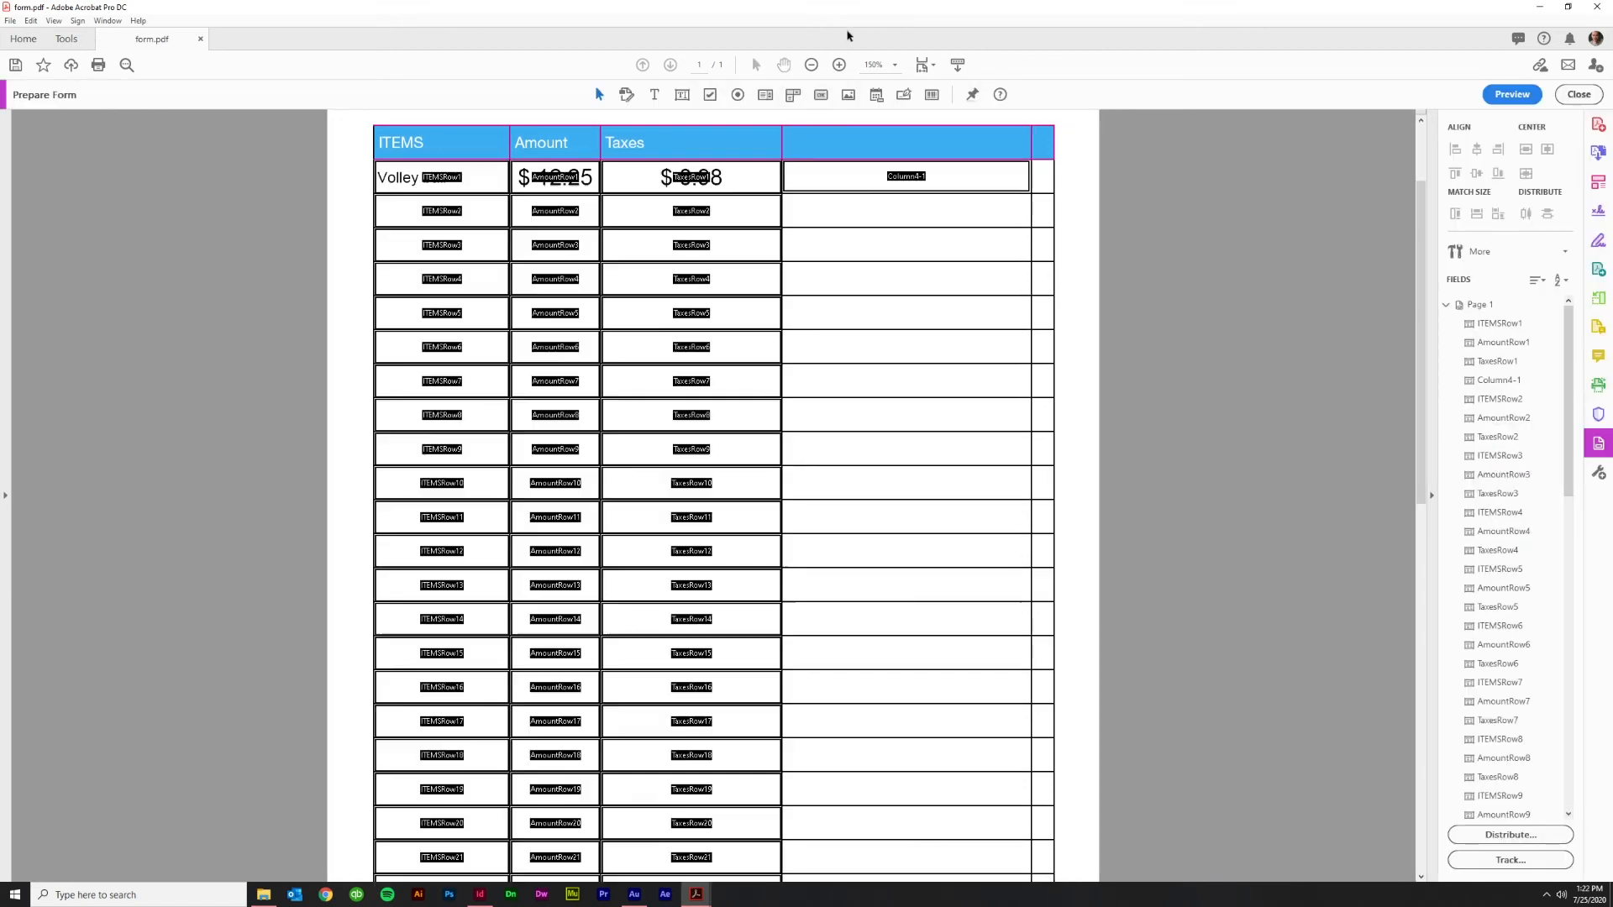
Open the properties of the Column4-1 field and set its format category to Number
click(851, 176)
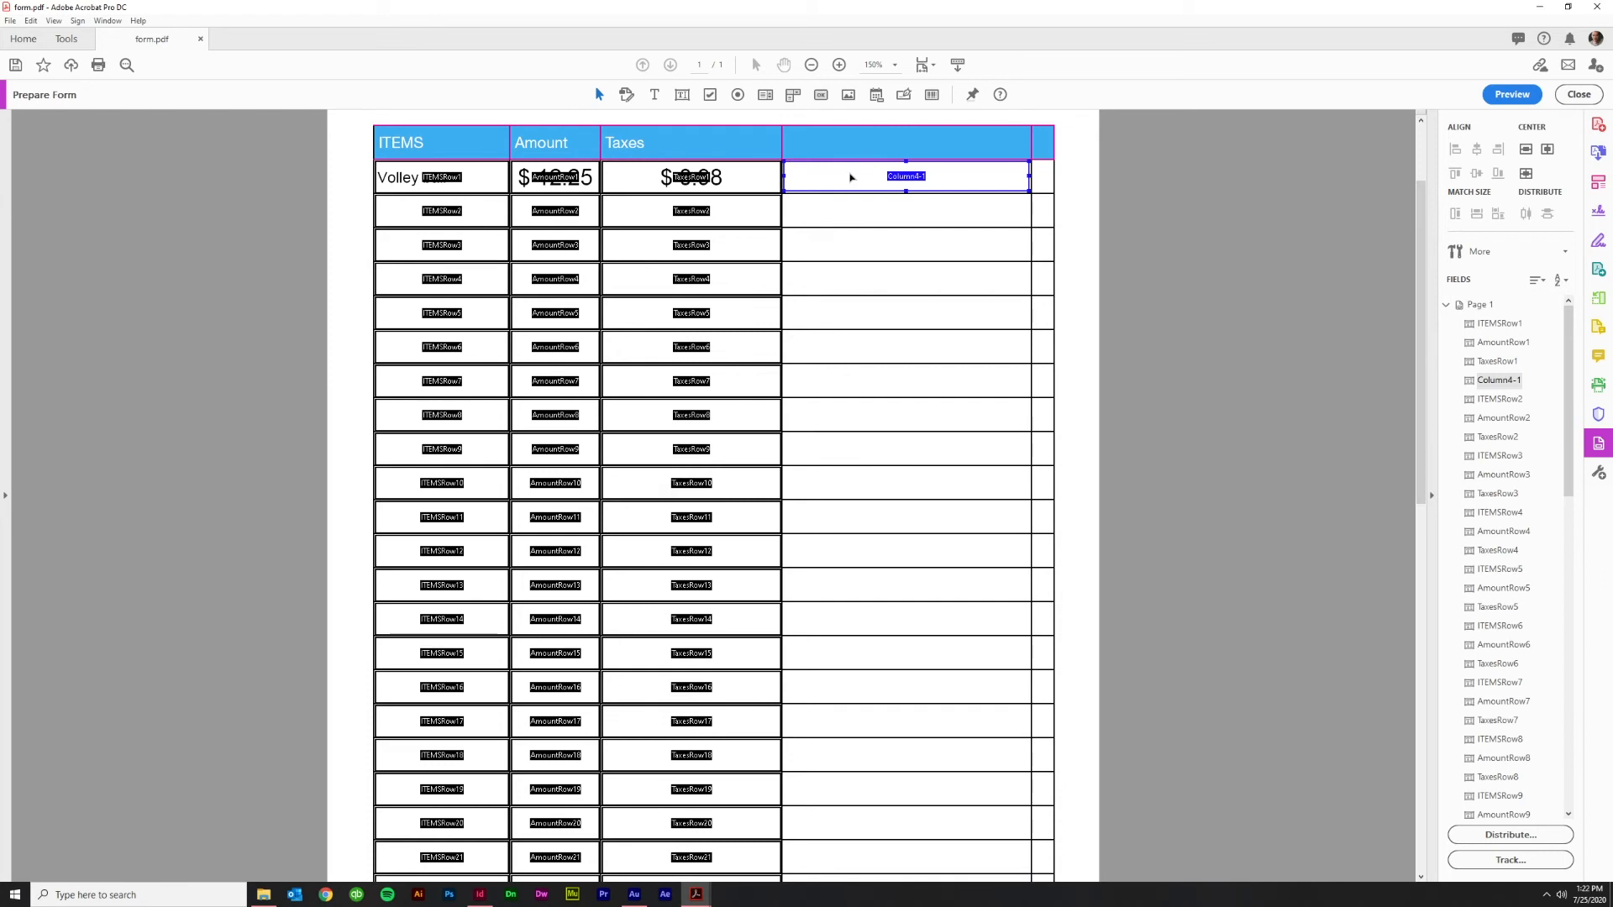
double_click(851, 177)
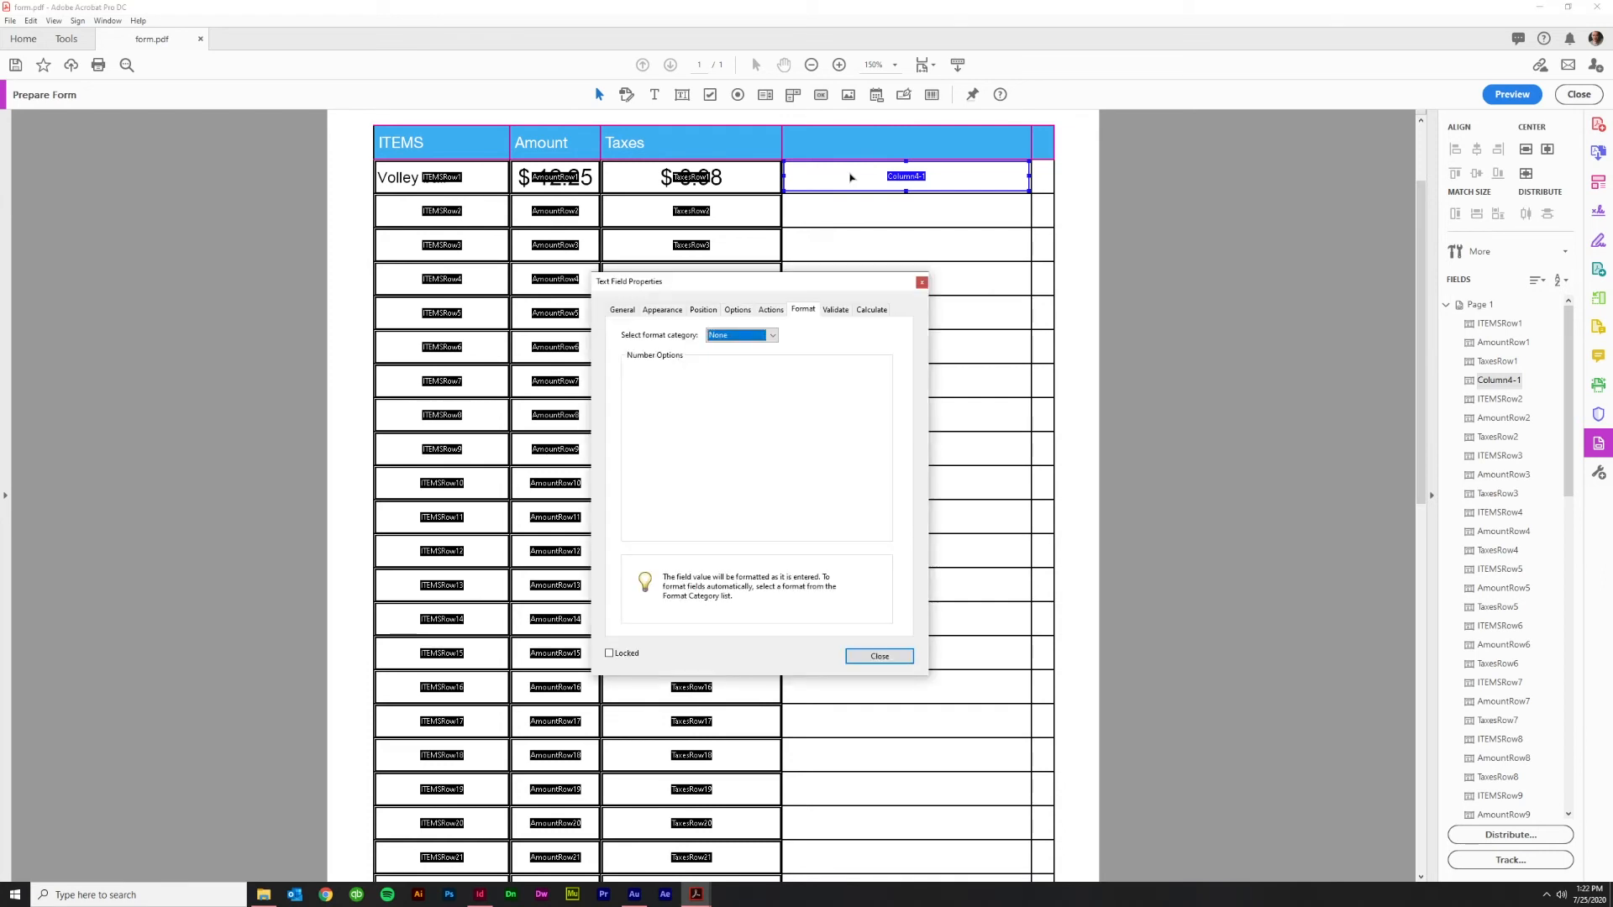
click(772, 336)
click(731, 363)
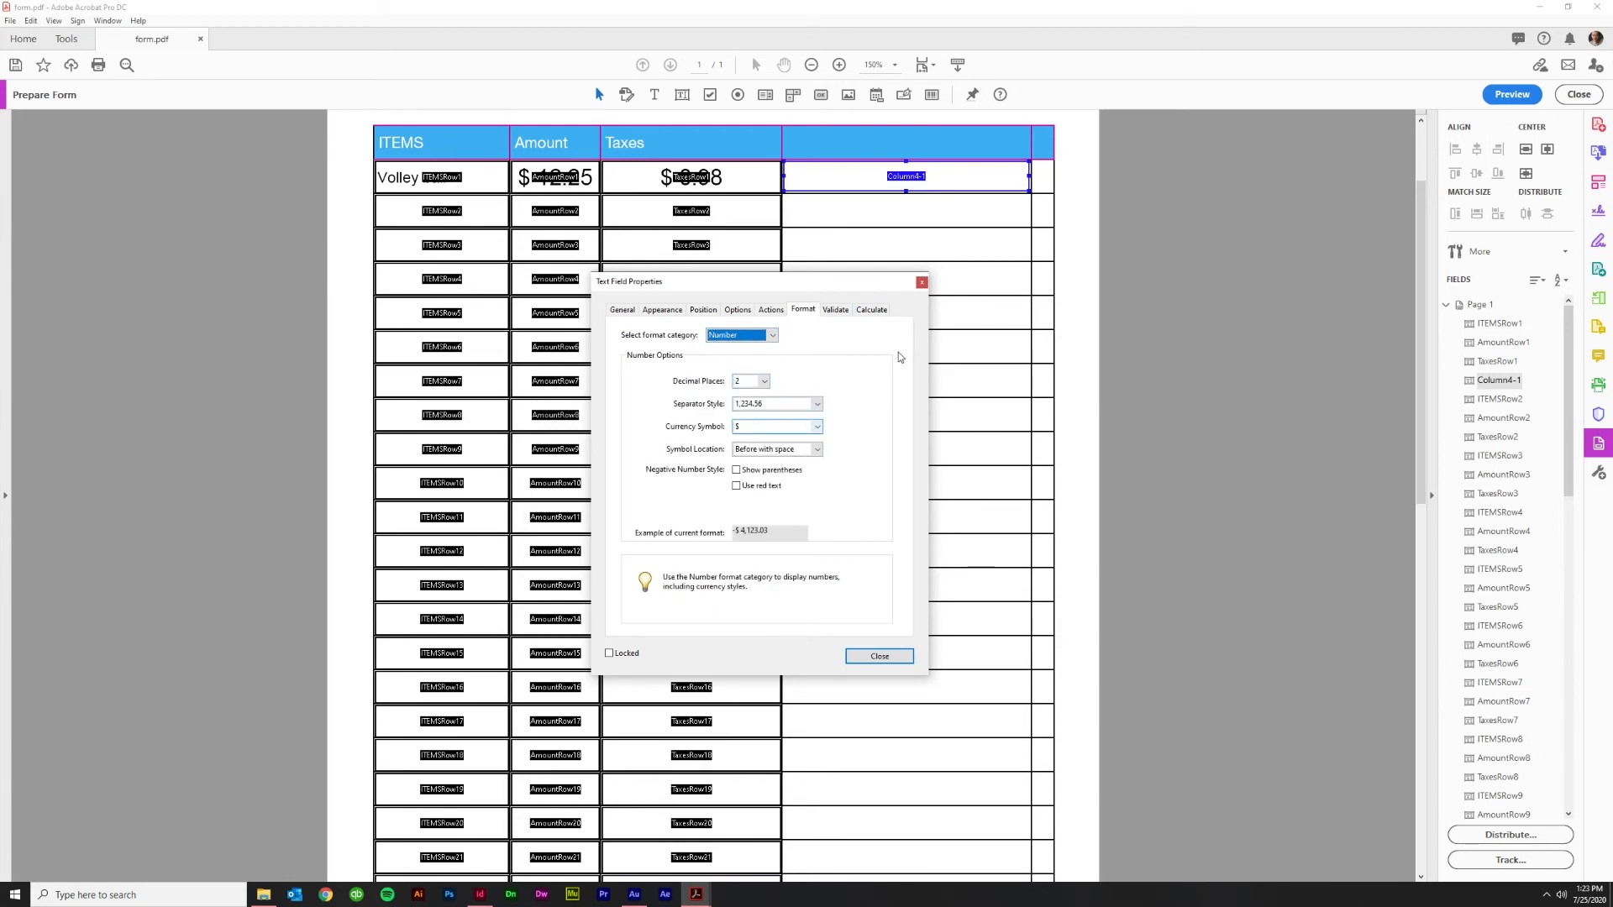
Set Column4-1 to calculate the sum of AmountRow1 and TaxesRow1, and close its properties
click(879, 312)
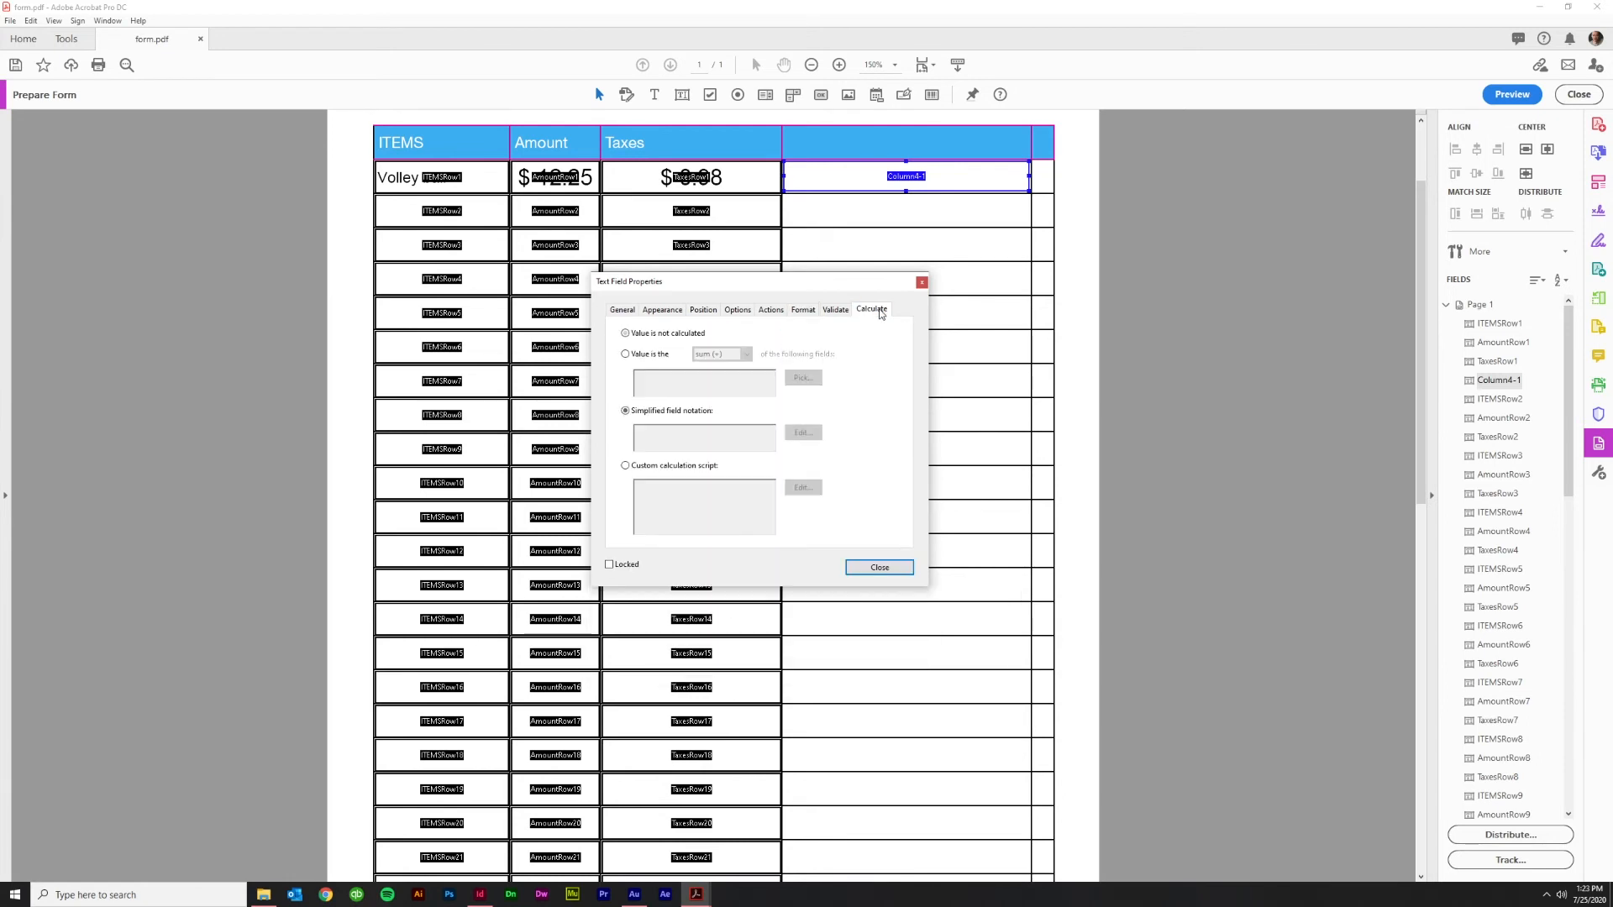
click(625, 355)
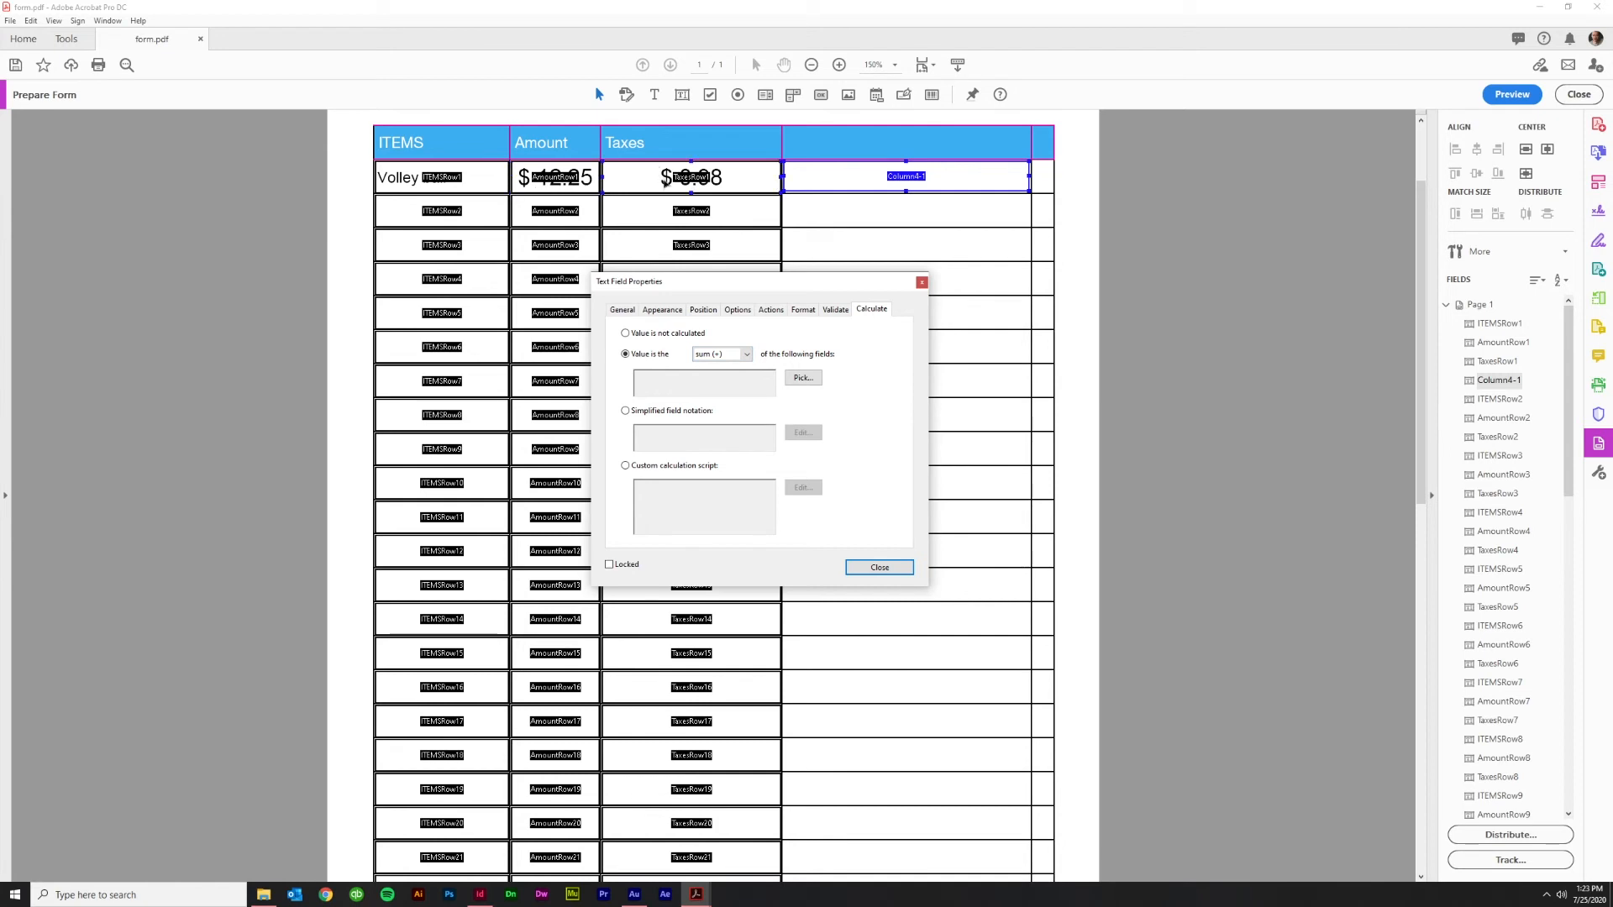
click(802, 378)
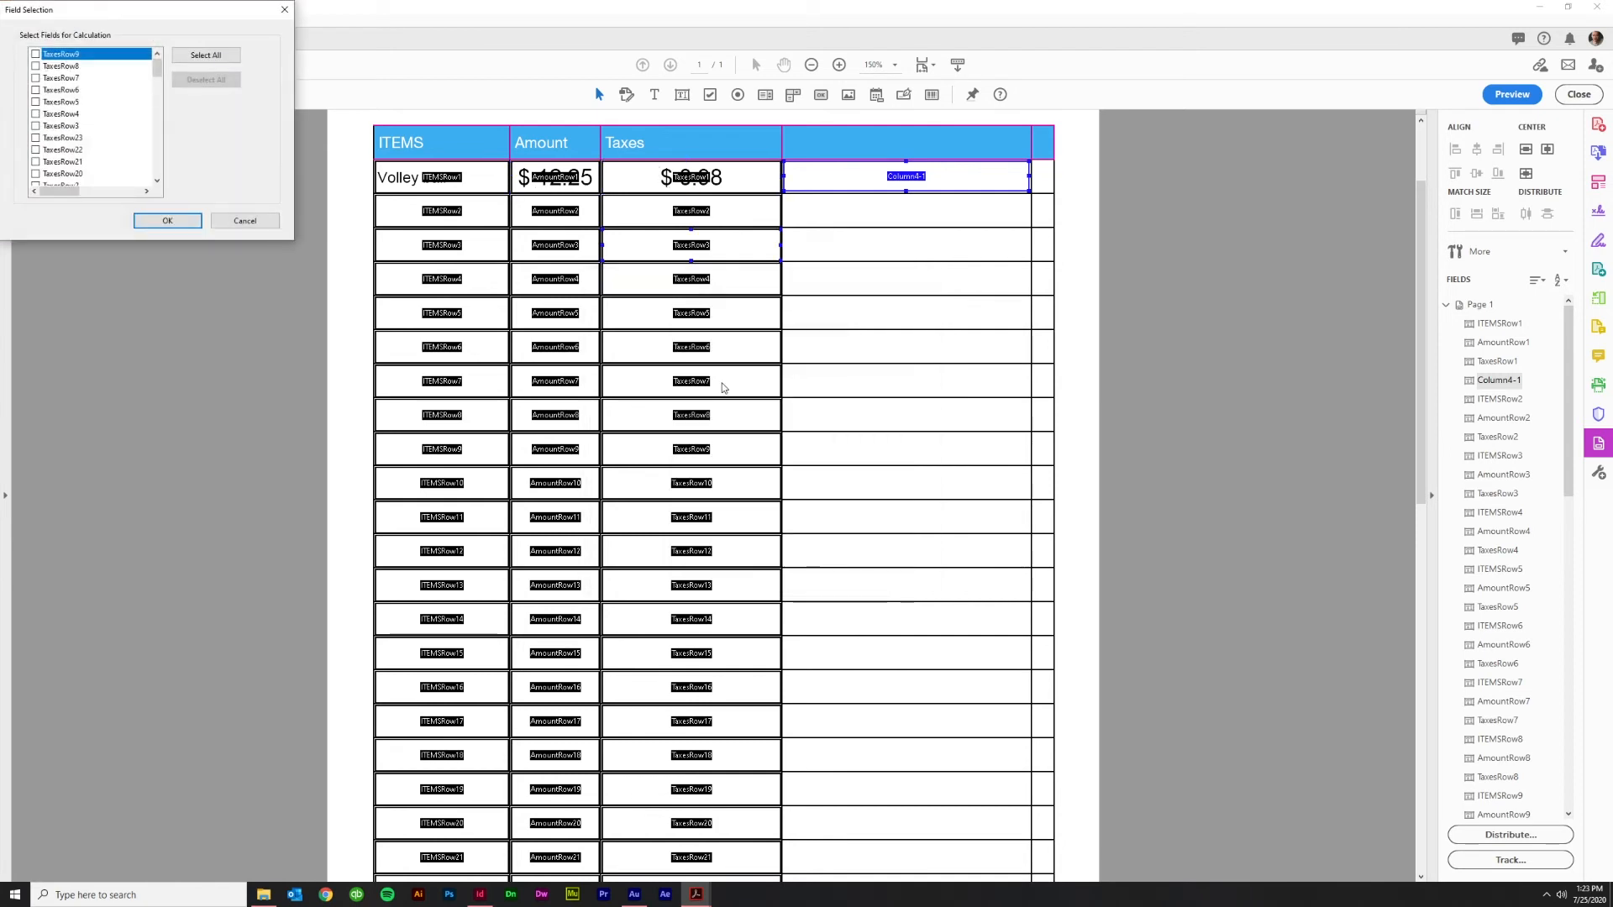
drag(168, 10, 1255, 225)
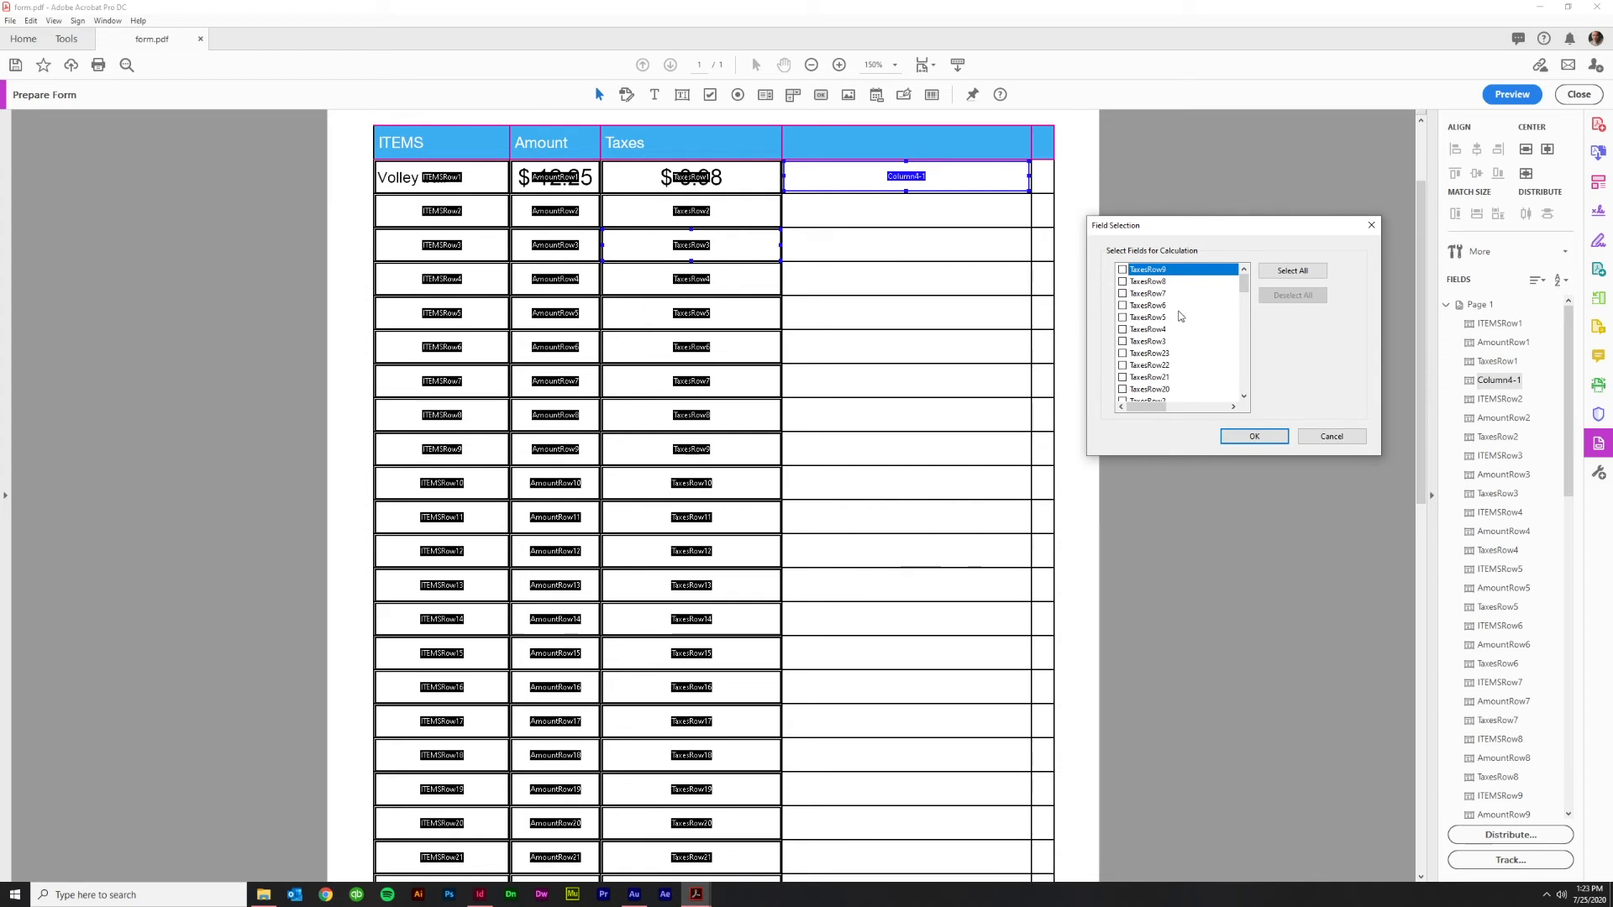
scroll(1190, 326, down, 7)
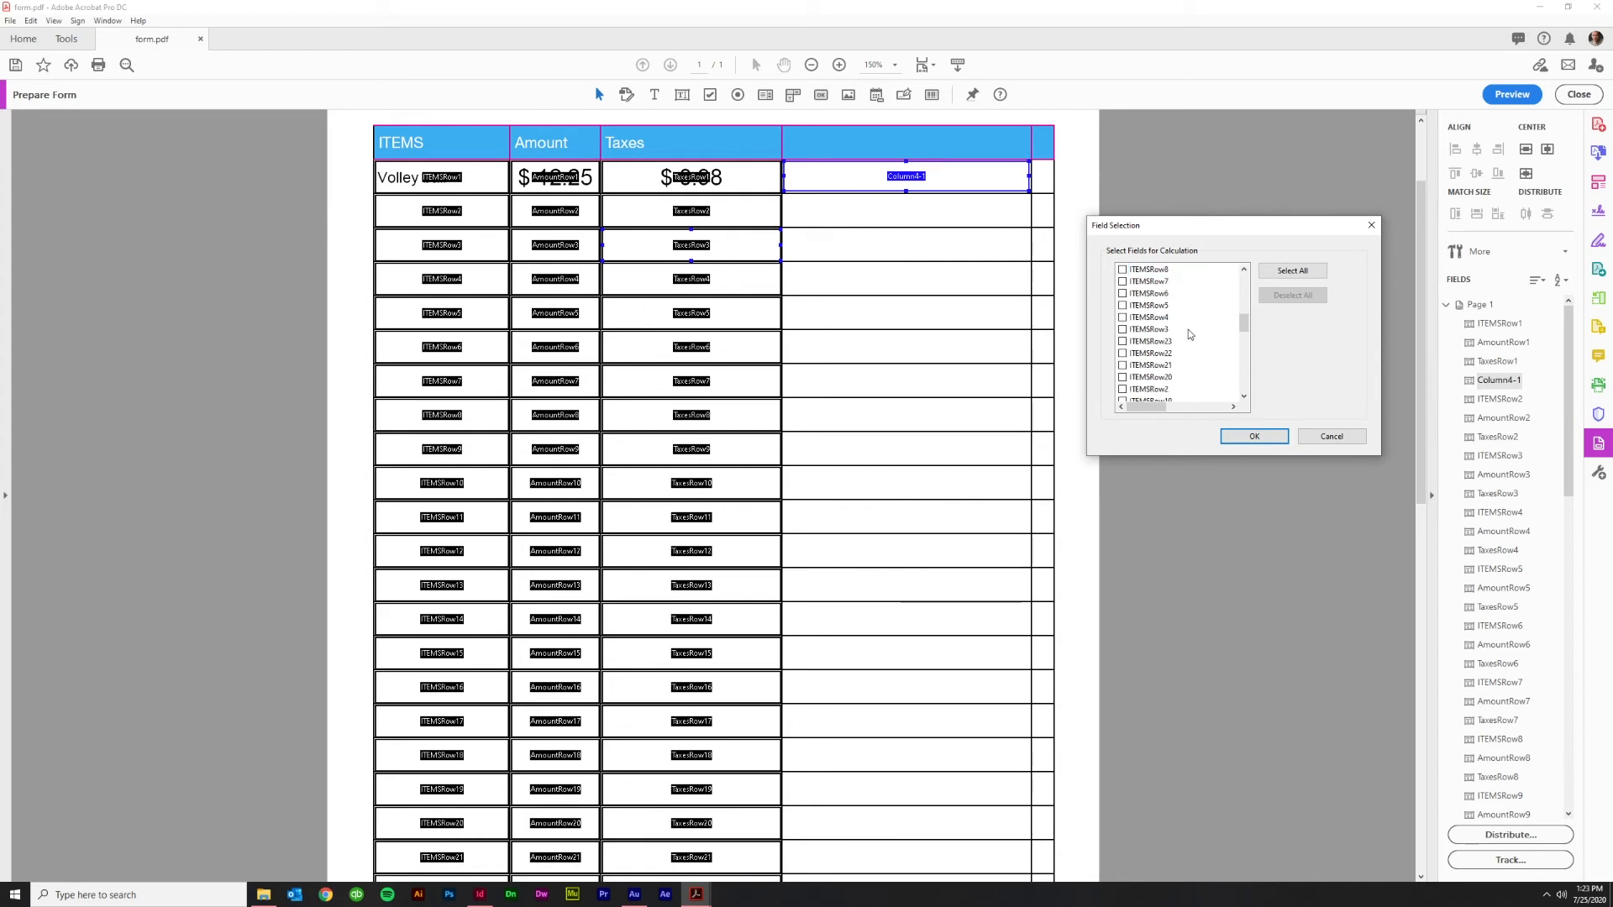
scroll(1188, 345, down, 10)
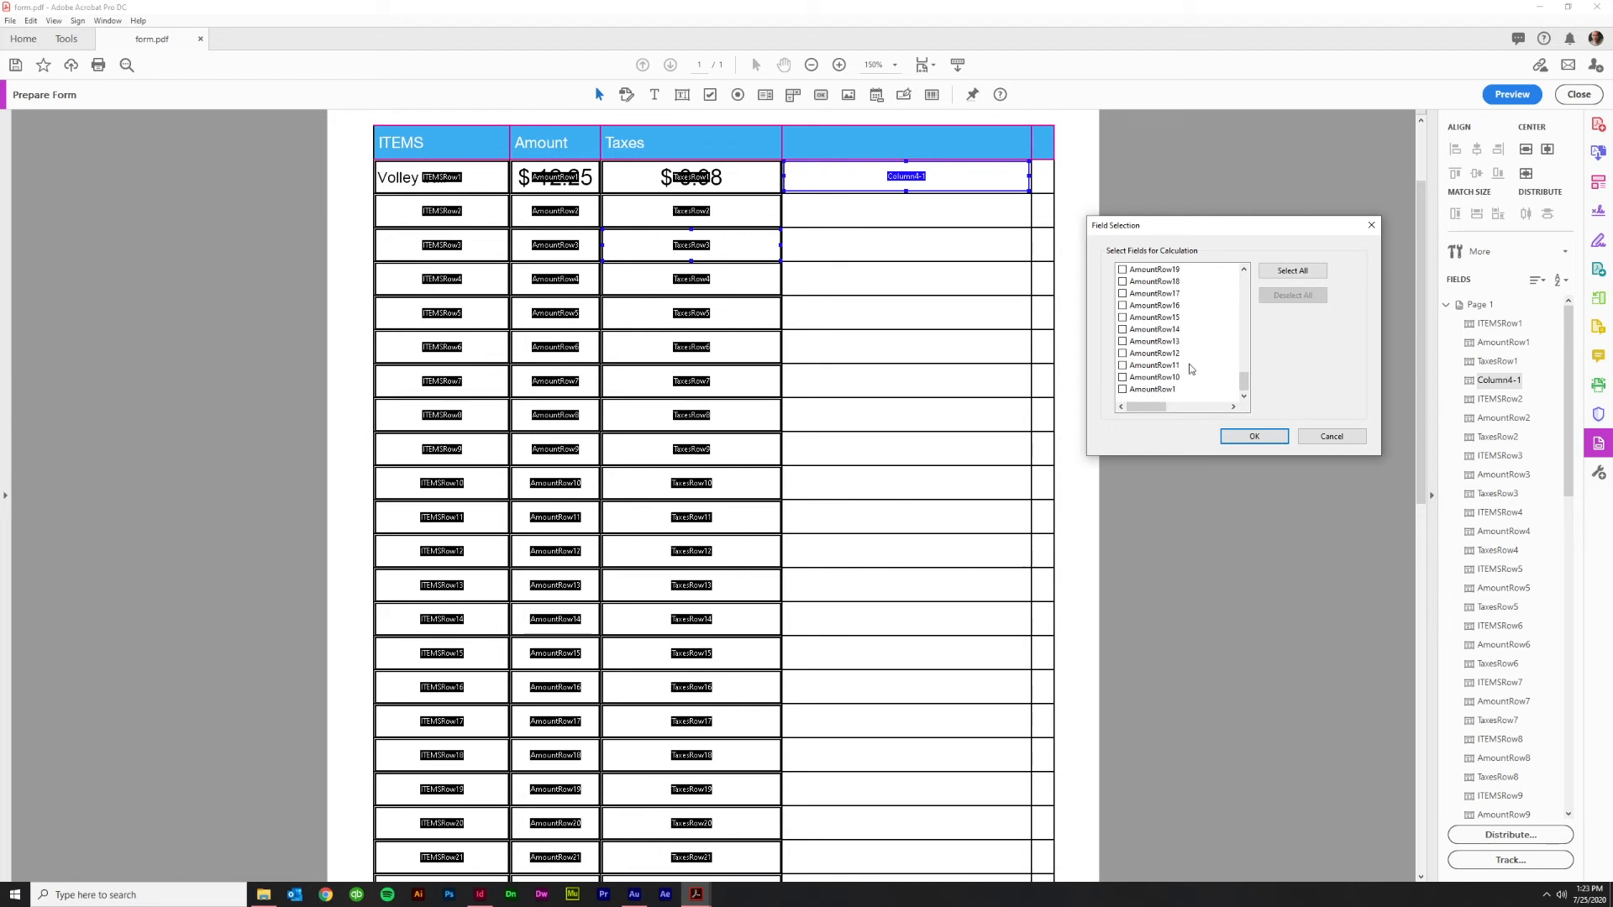
click(1124, 390)
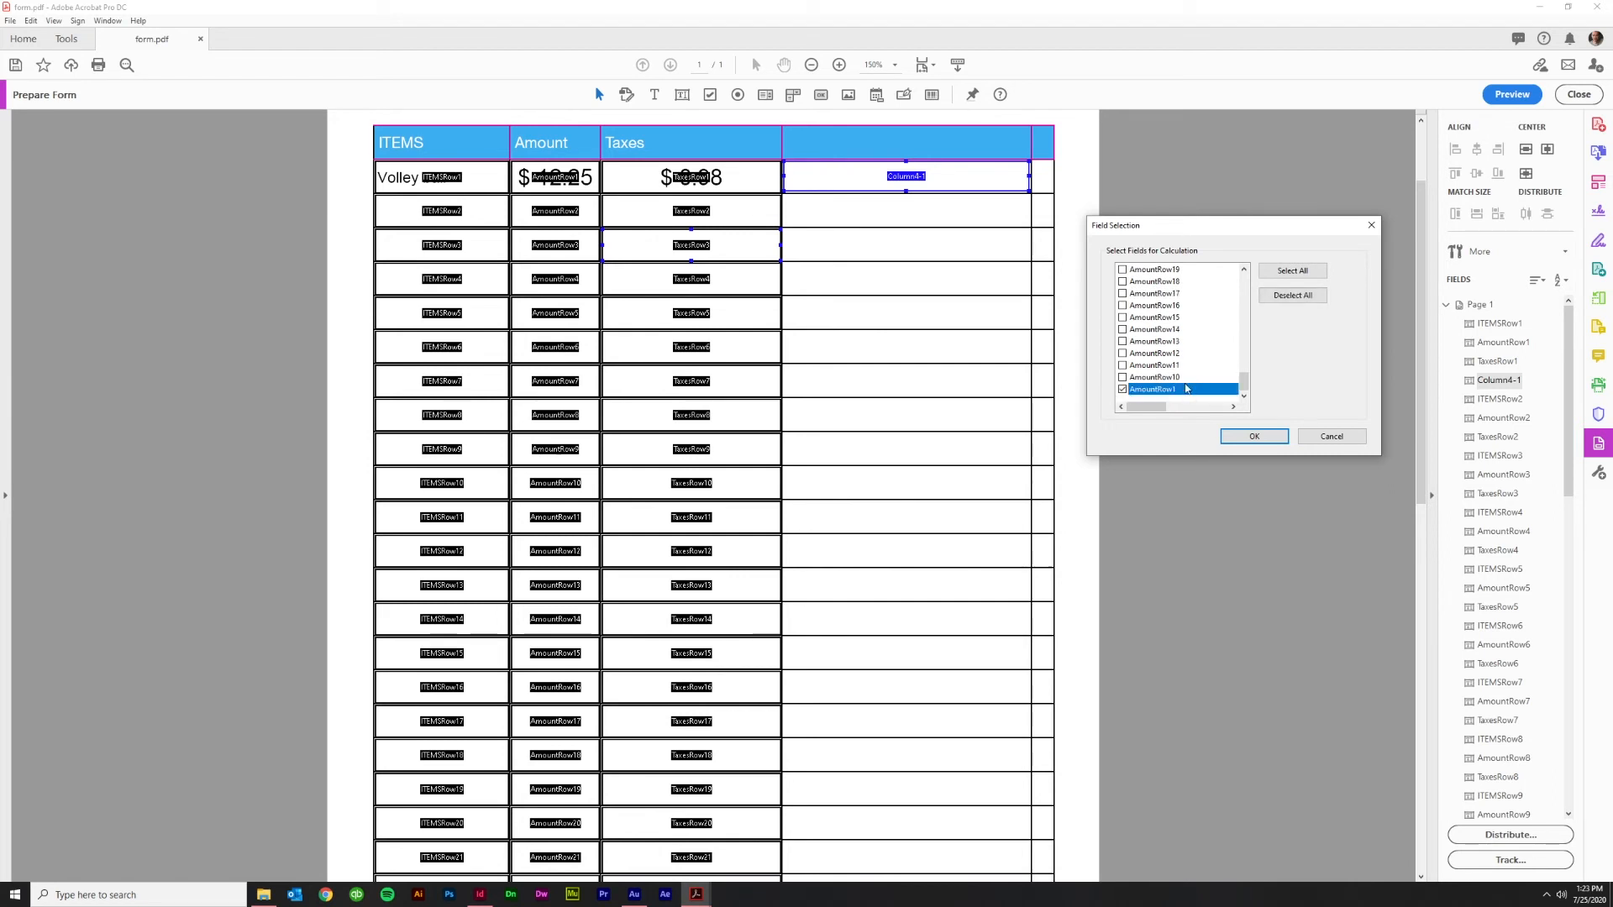
scroll(1187, 376, up, 10)
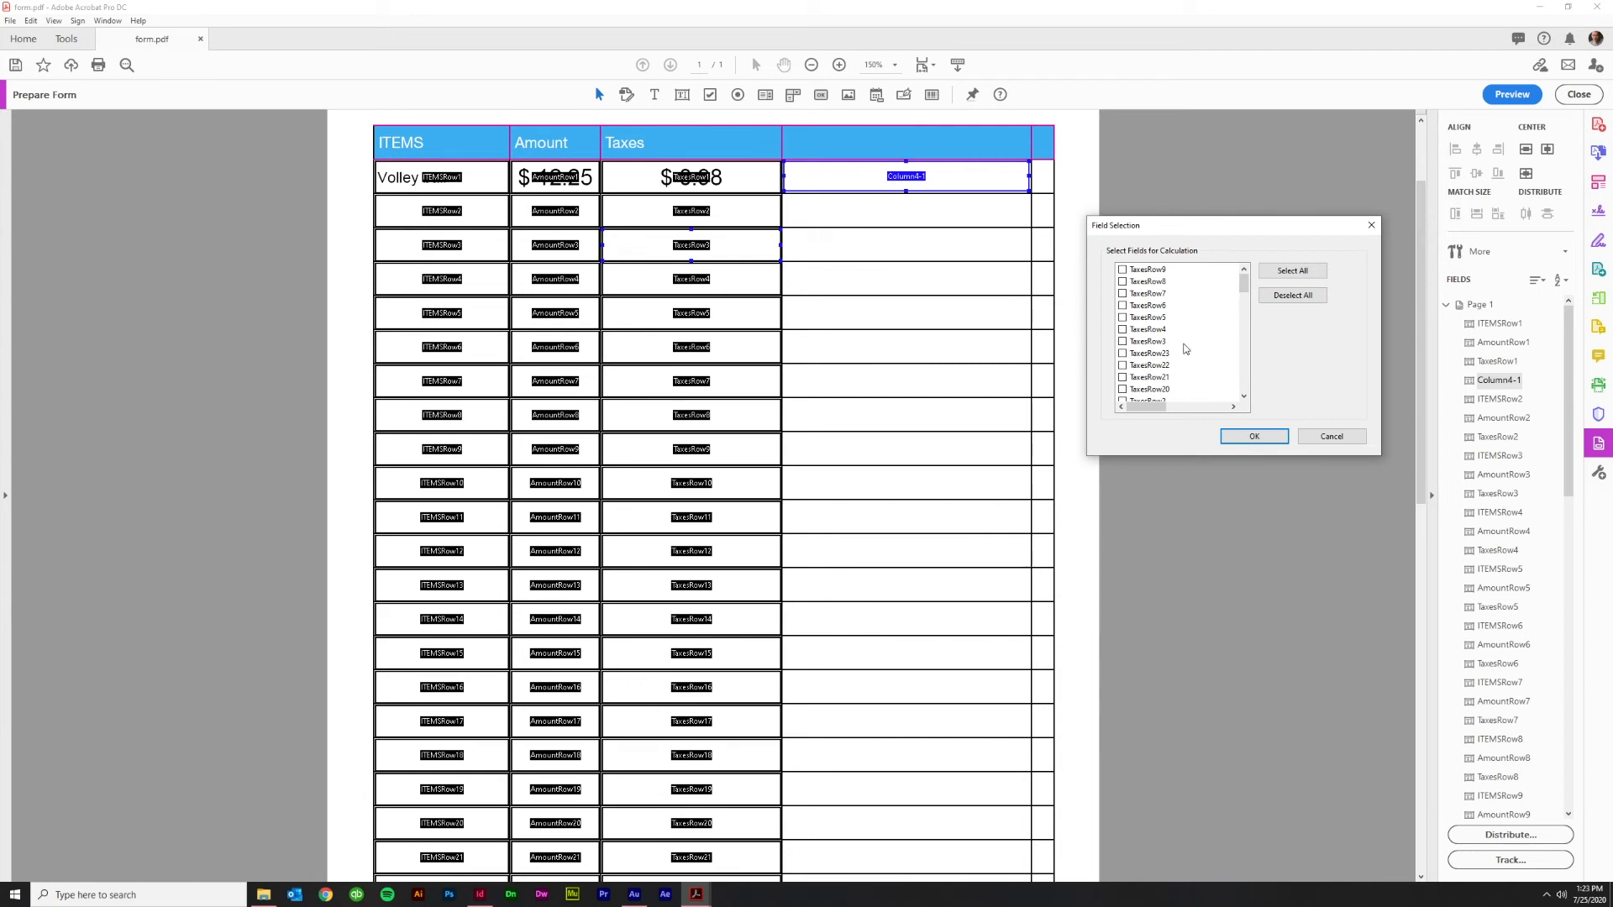
scroll(1185, 349, down, 3)
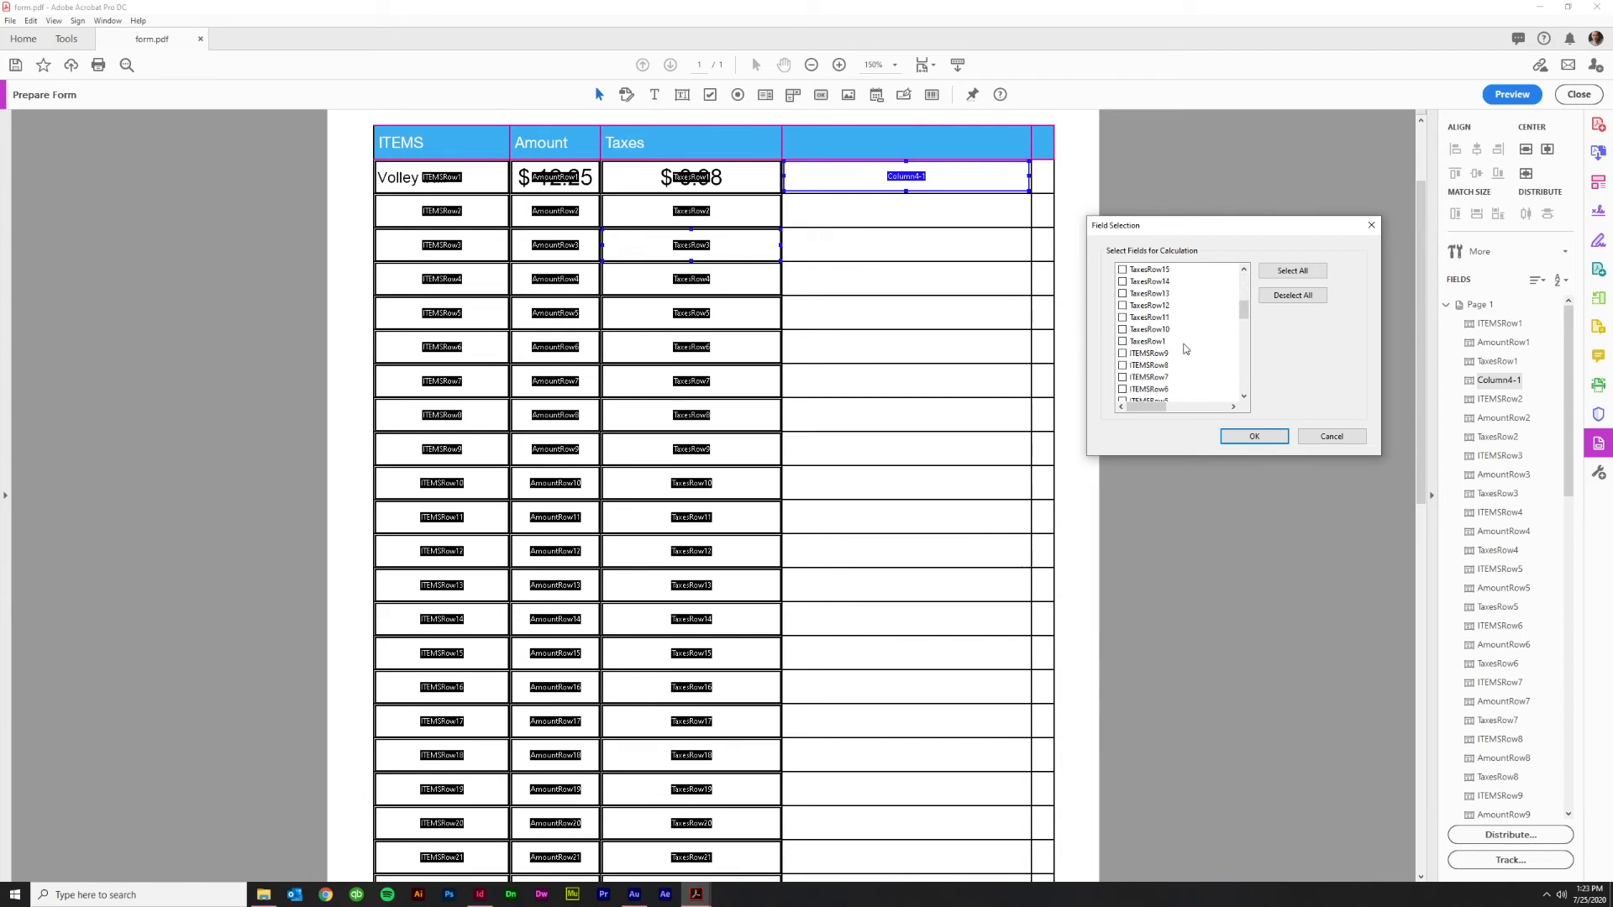
click(1123, 342)
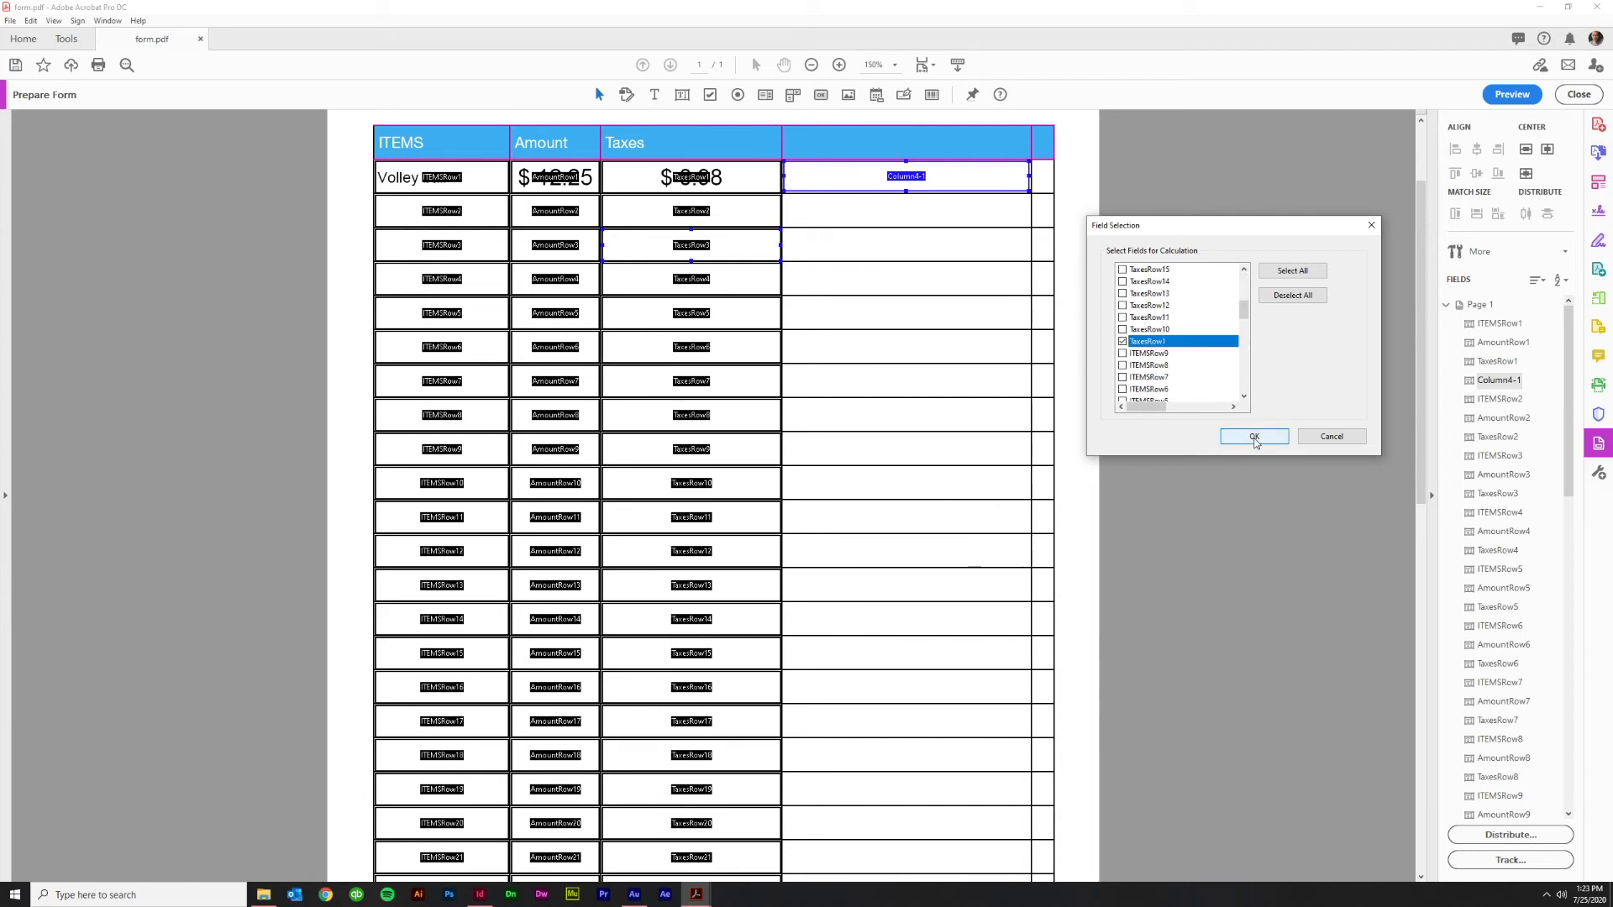
click(1254, 438)
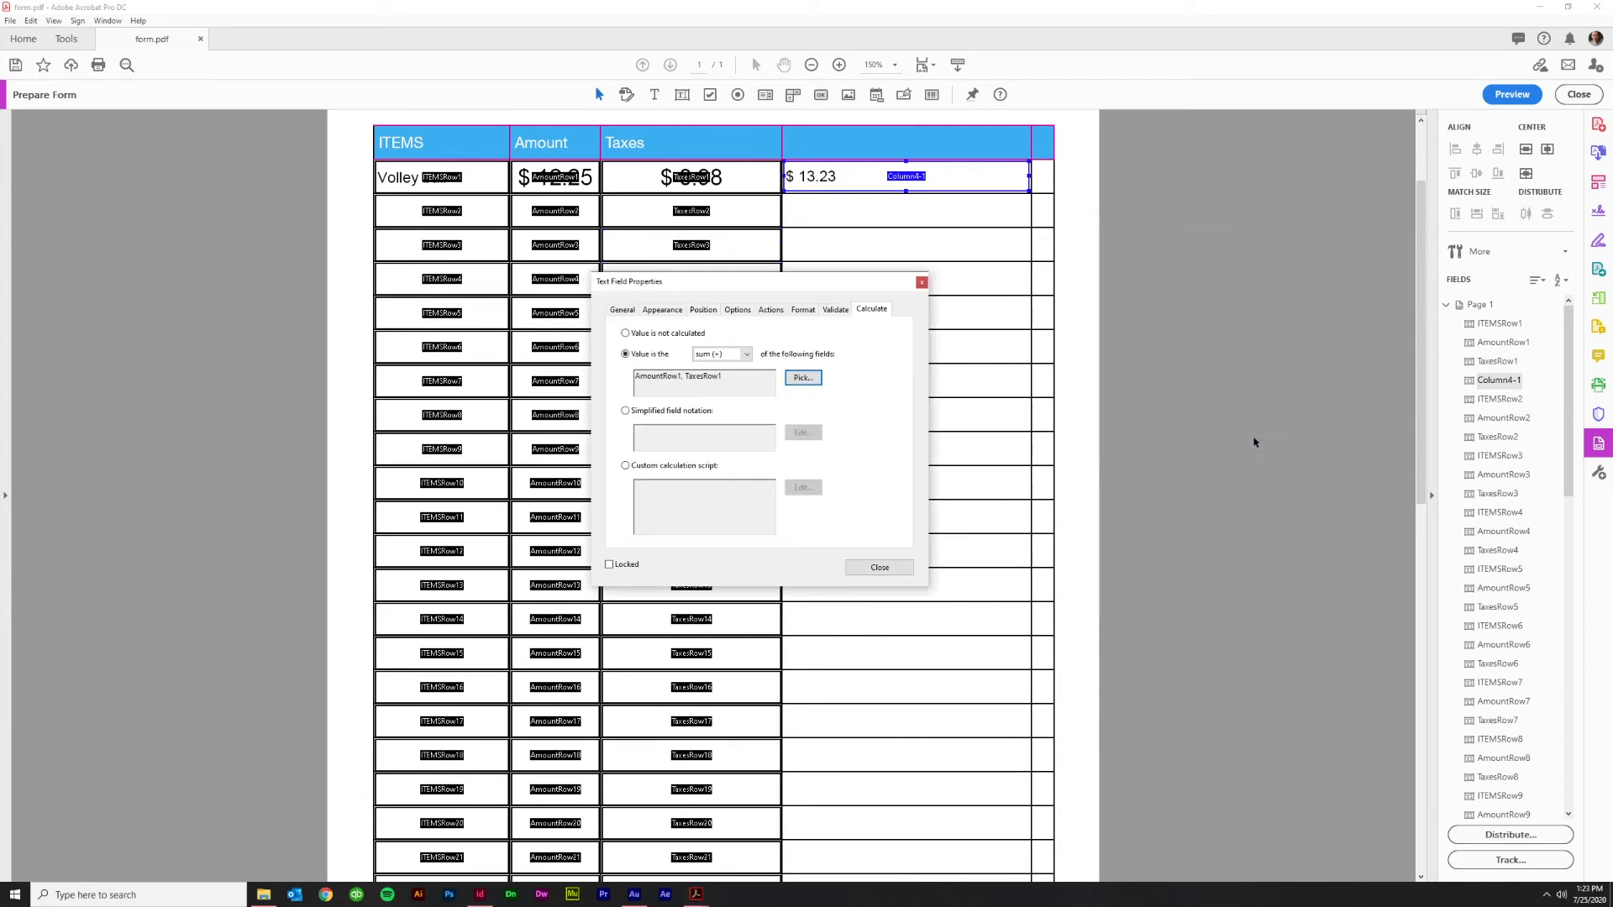
click(870, 567)
Preview the form and change the first-row Amount to 22.25 to test the tax and sum calculations
click(1512, 95)
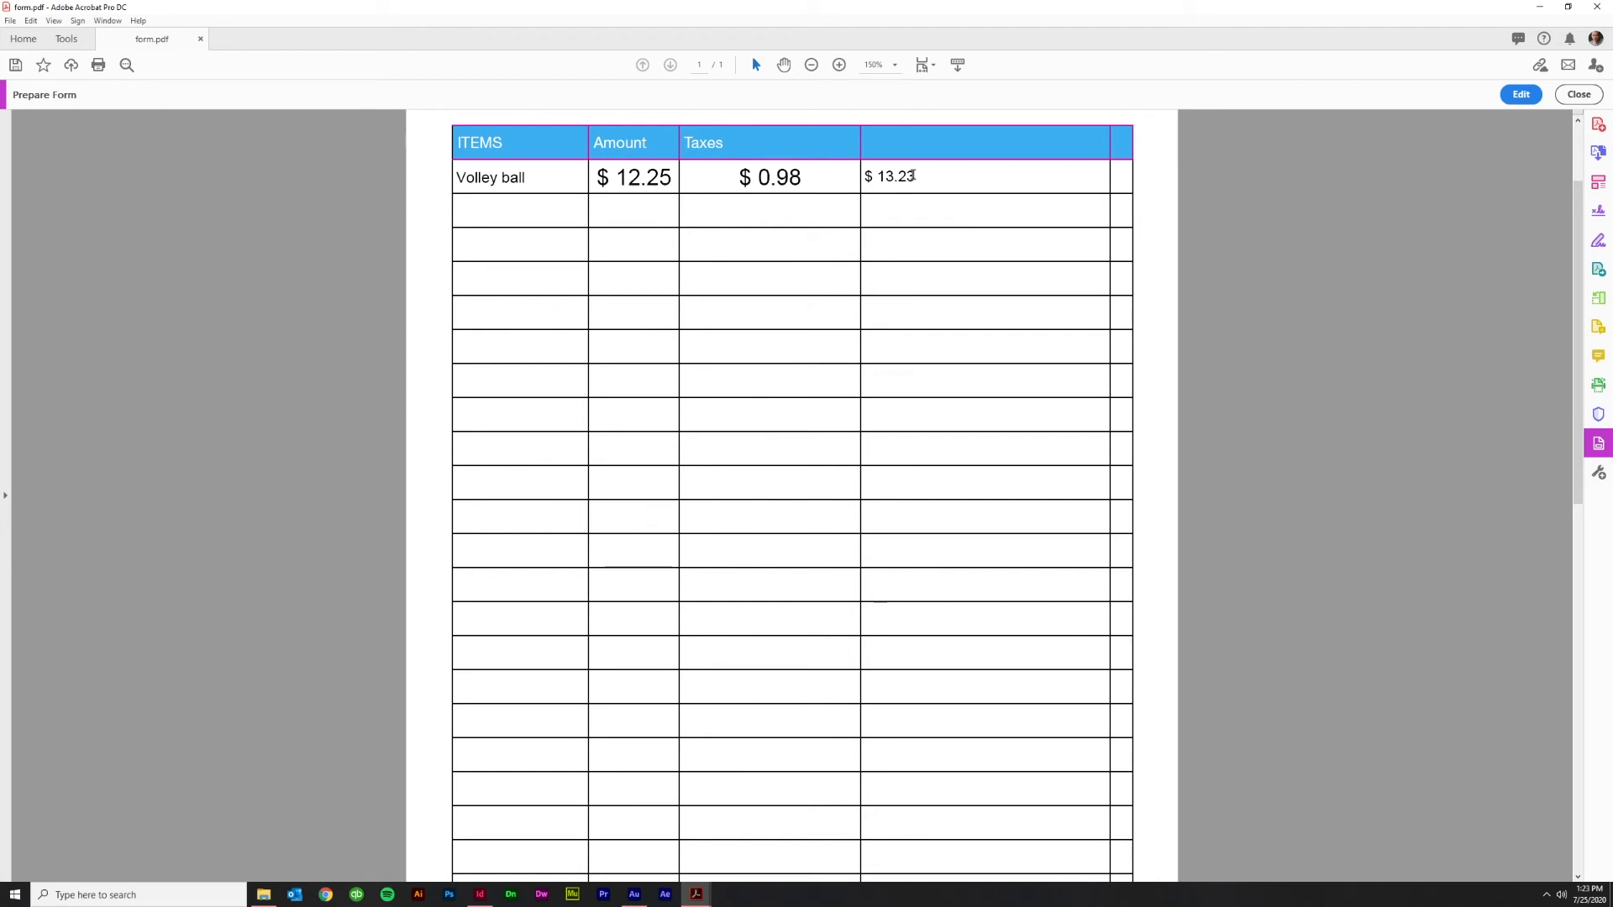
click(649, 177)
click(724, 180)
drag(617, 175, 667, 184)
key(shift+Left)
key(shift+Left)
key(shift+Left)
key(shift+Left)
key(BackSpace)
text(2)
click(737, 269)
Return to form editing and add the heading text "Total" in the fourth column's blank header cell
click(1520, 94)
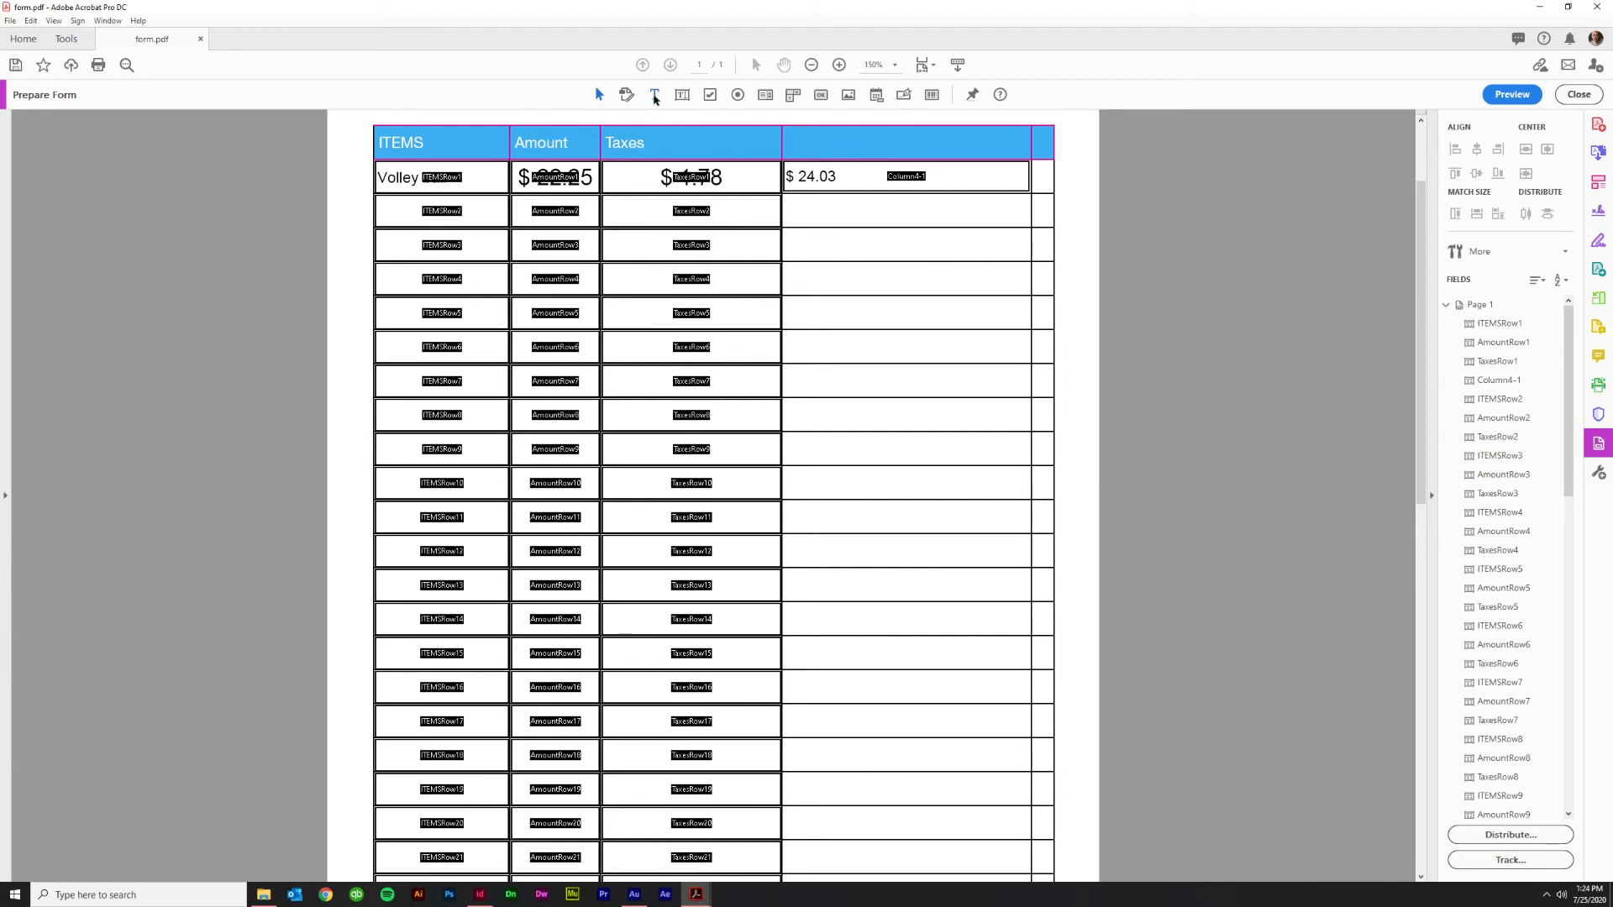
click(654, 95)
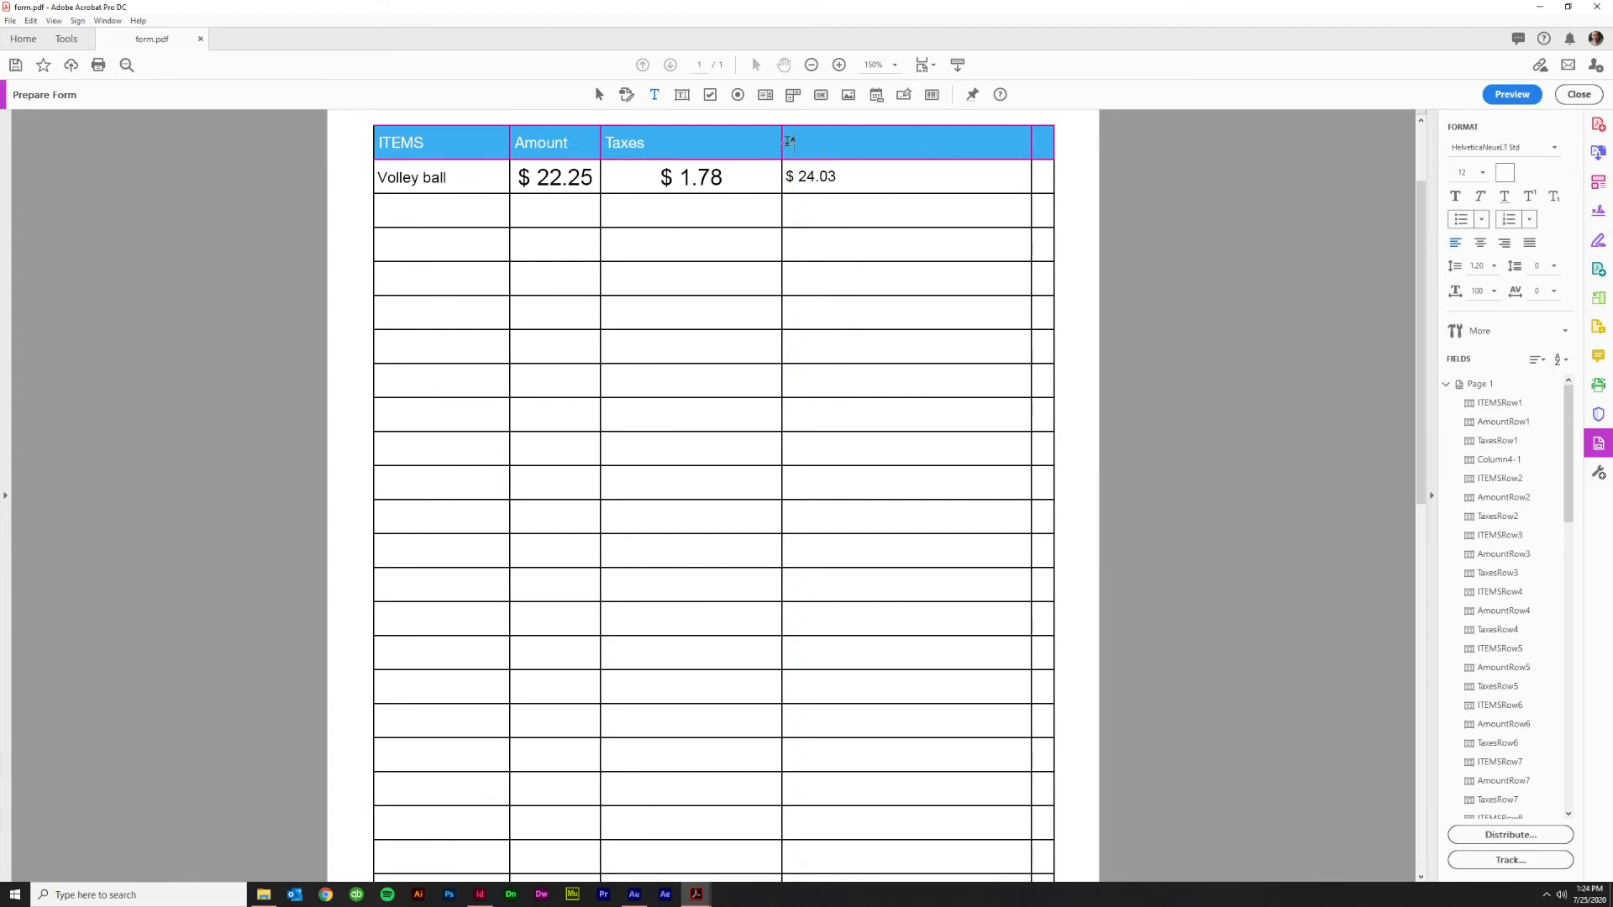
text(Total)
drag(819, 127, 819, 131)
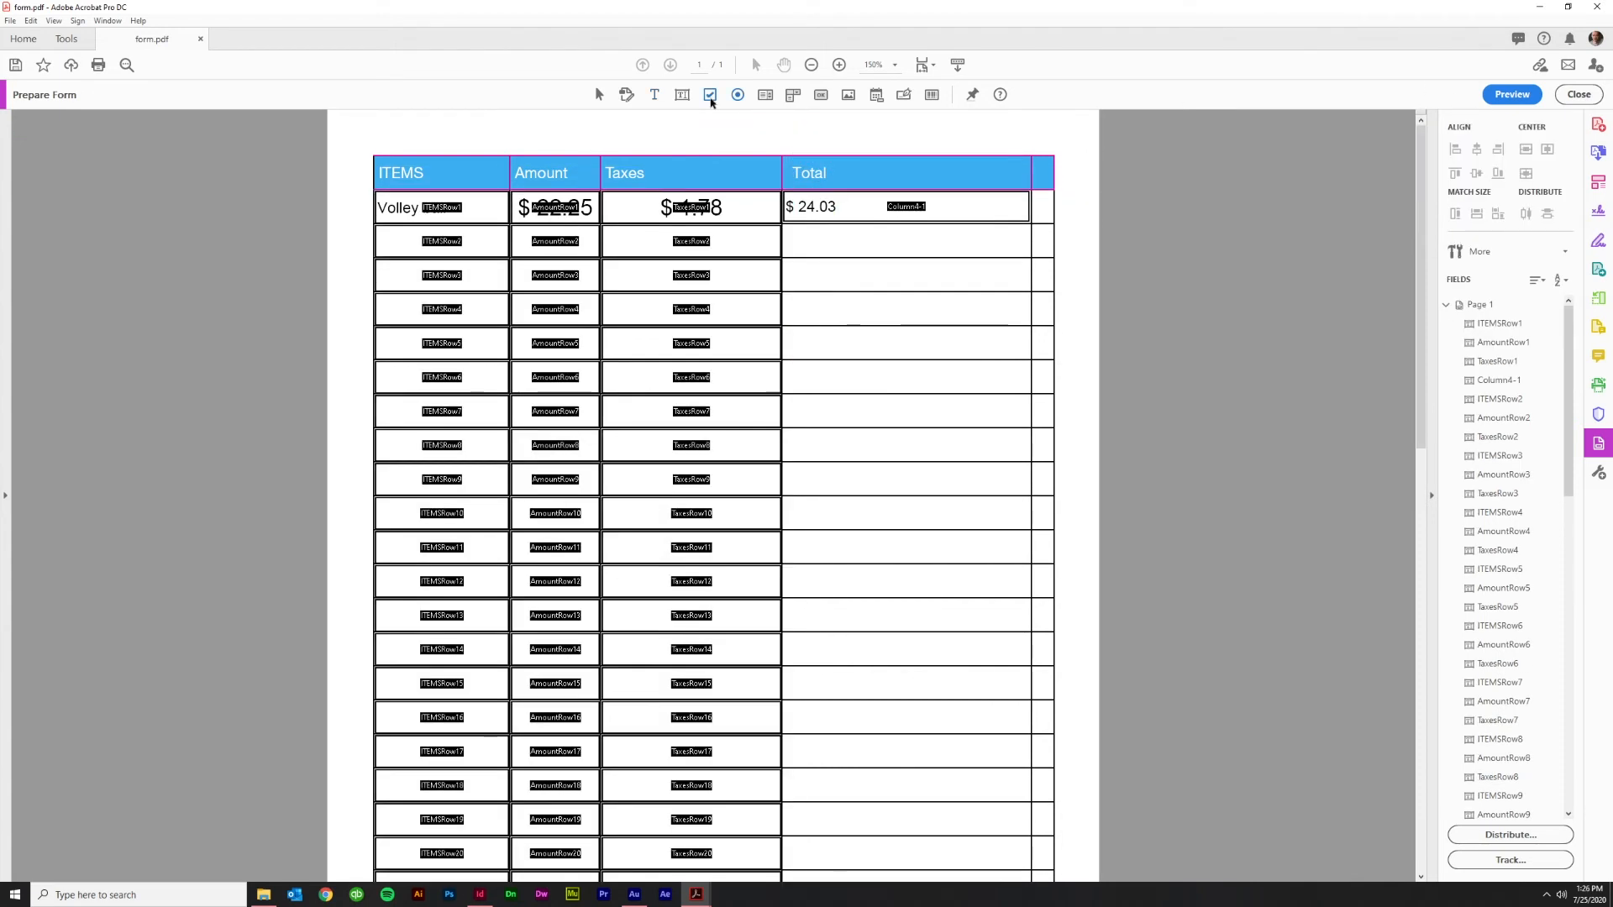
Add a check box in the first row's last-column cell, view its option settings, and close its properties
click(710, 95)
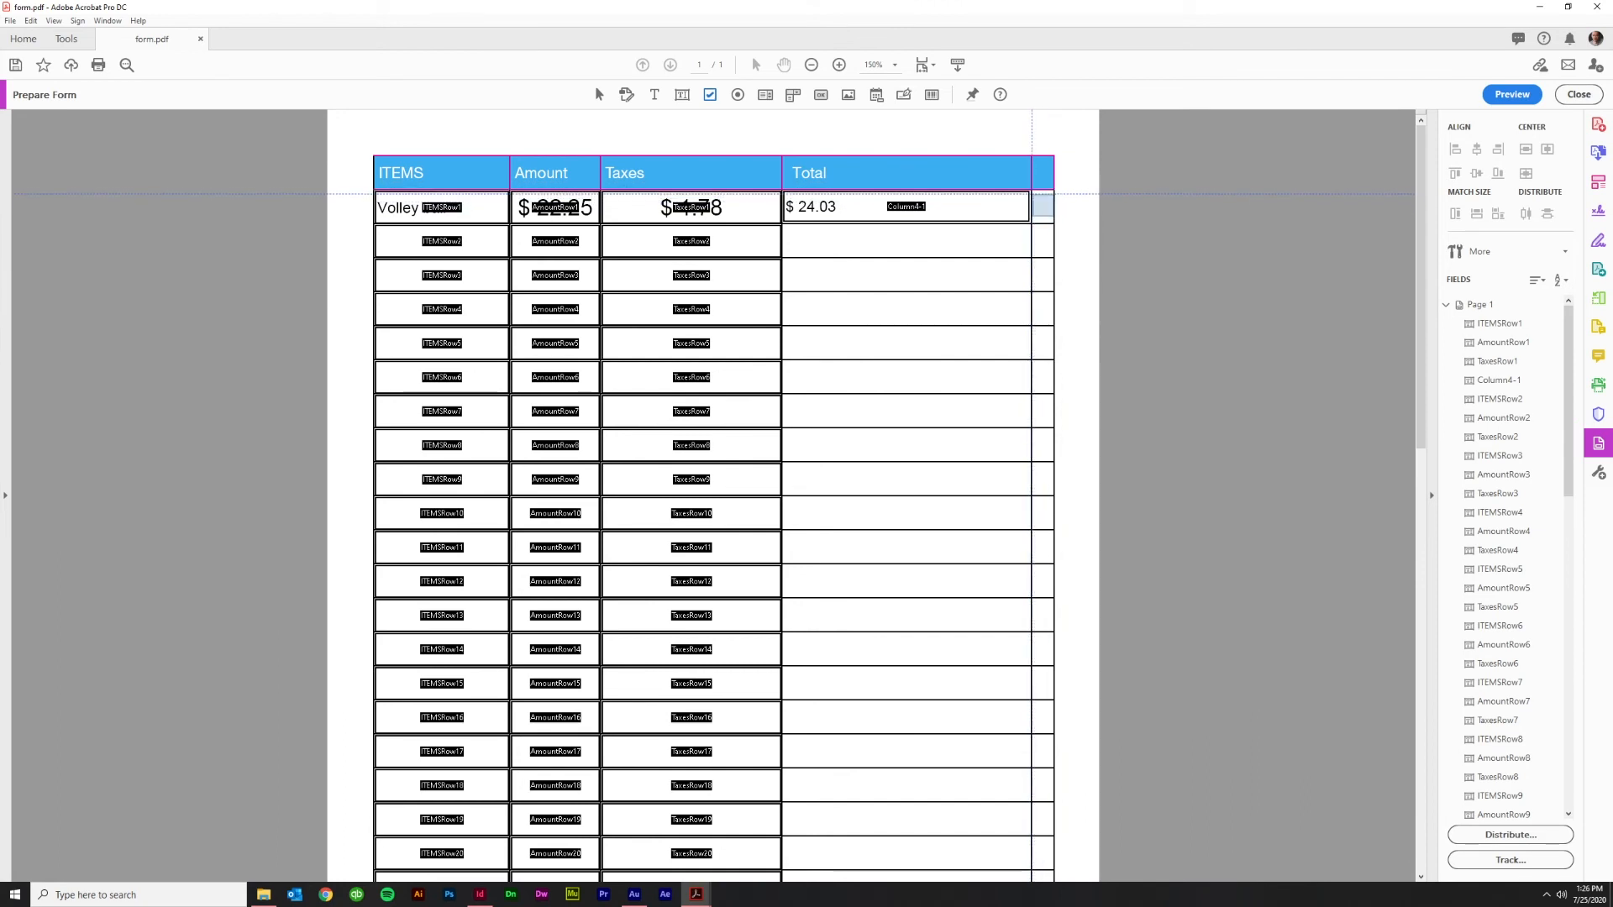
click(1042, 205)
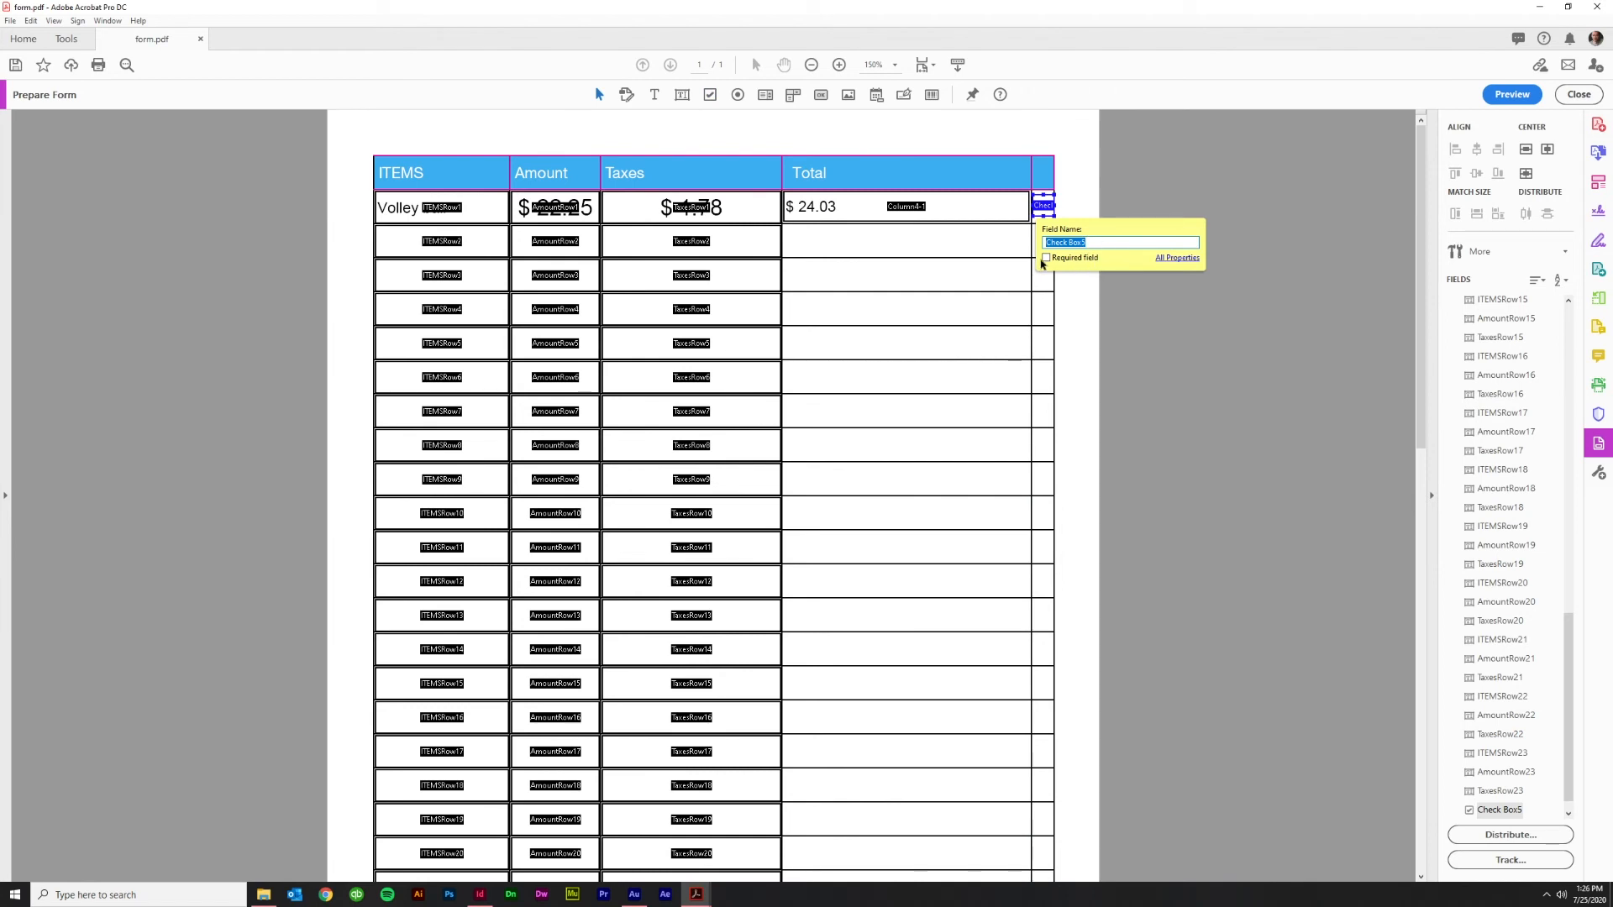
click(1179, 258)
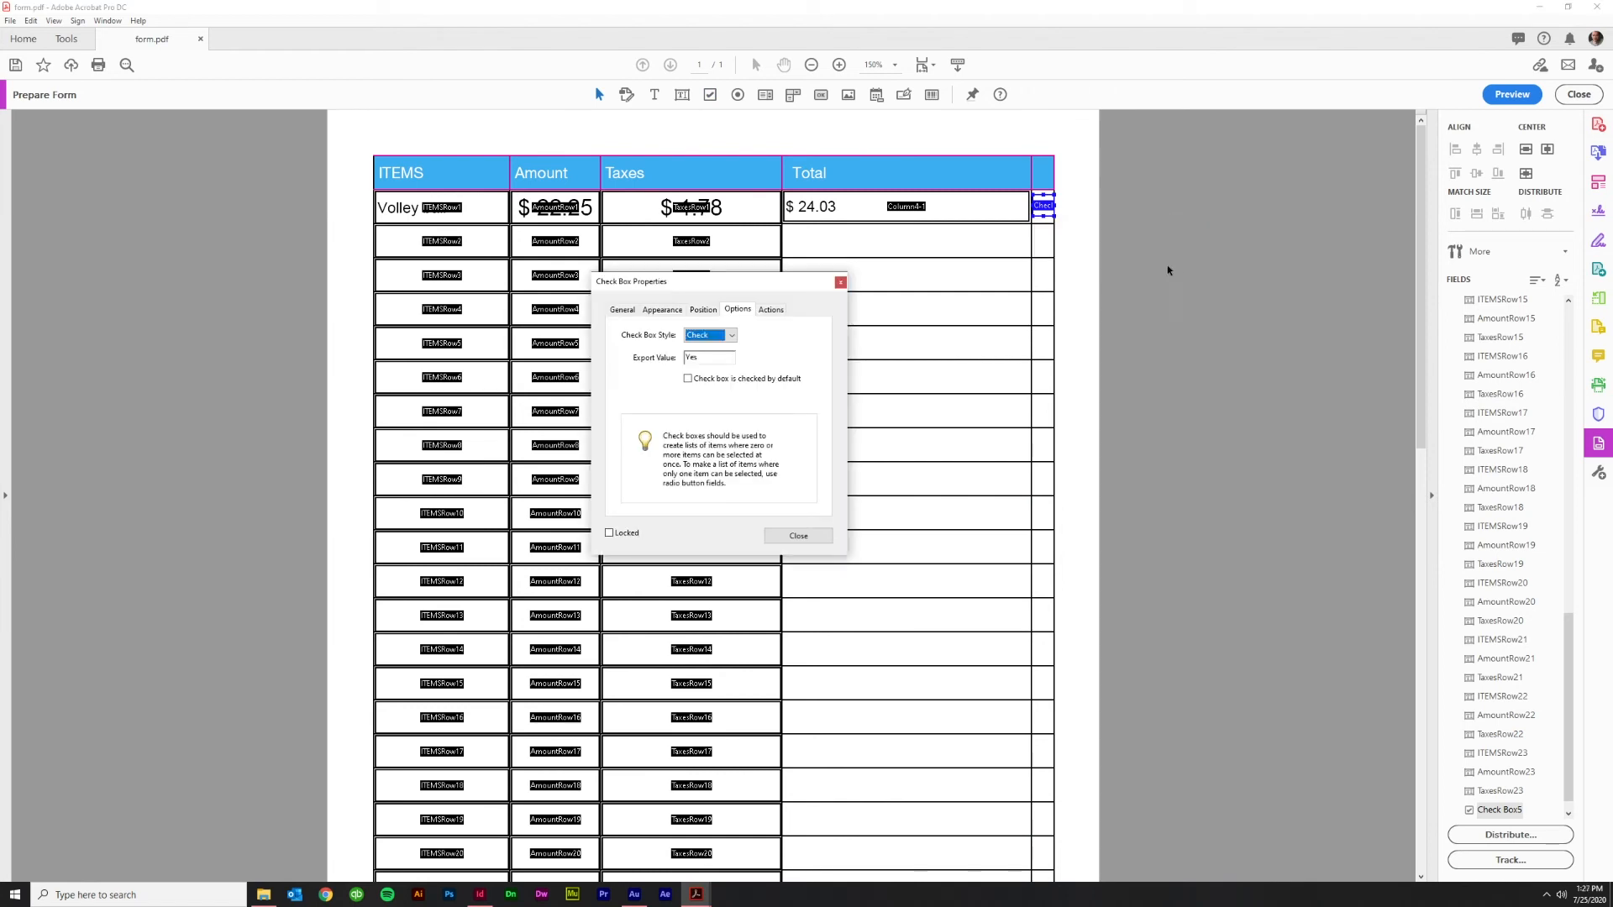
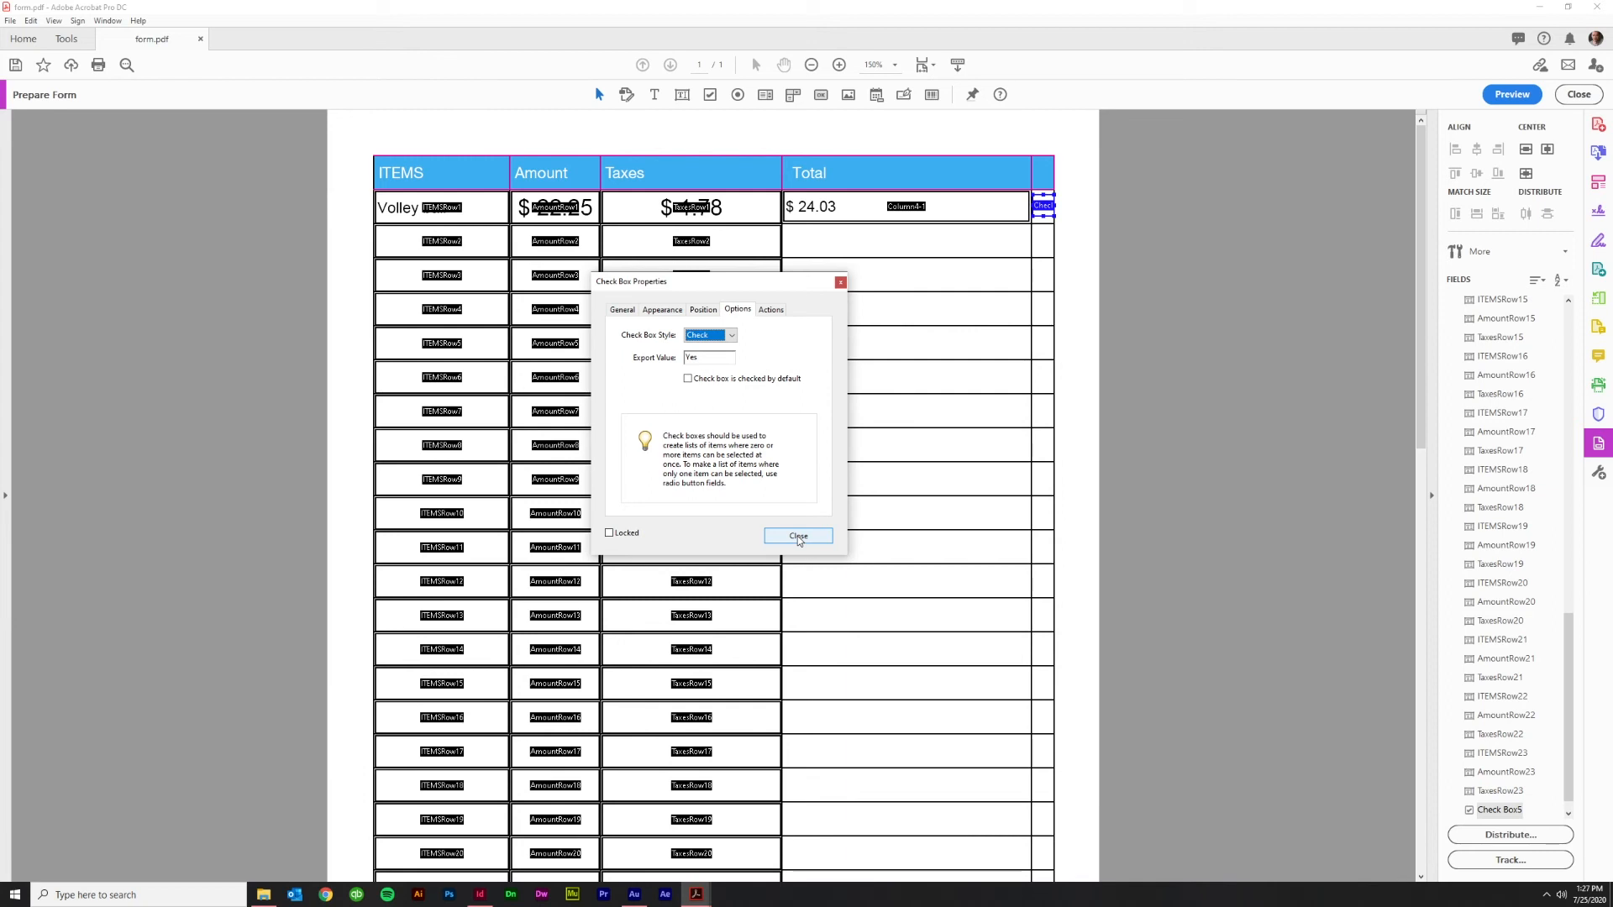
click(798, 536)
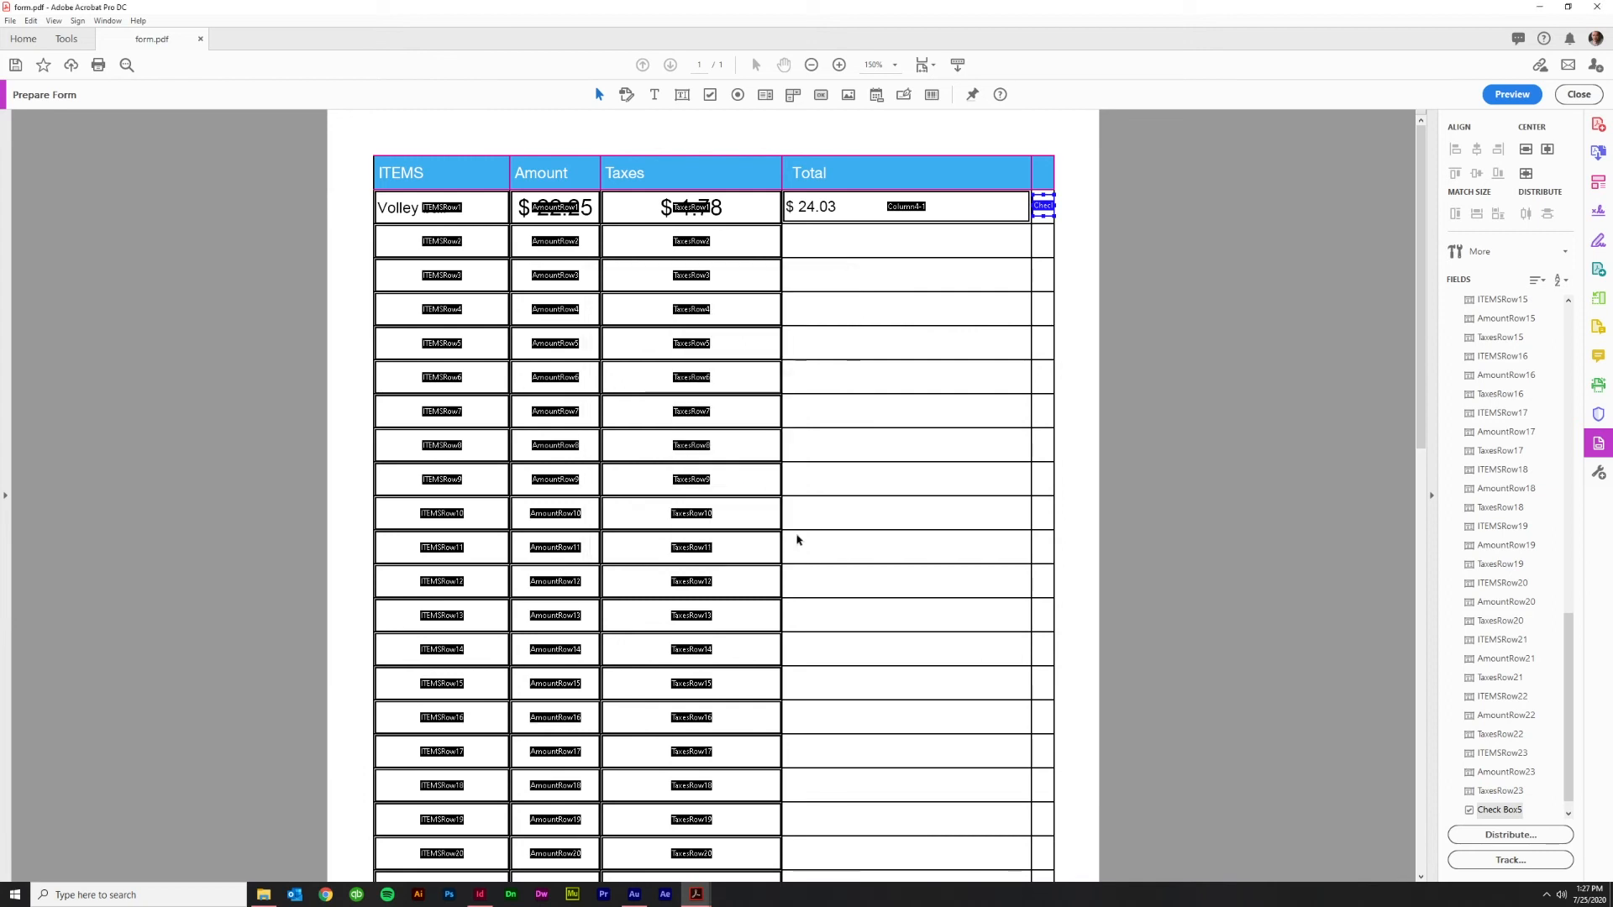
Preview the form, change the first-row Amount to 122.25, and tick the first-row check box
click(1512, 94)
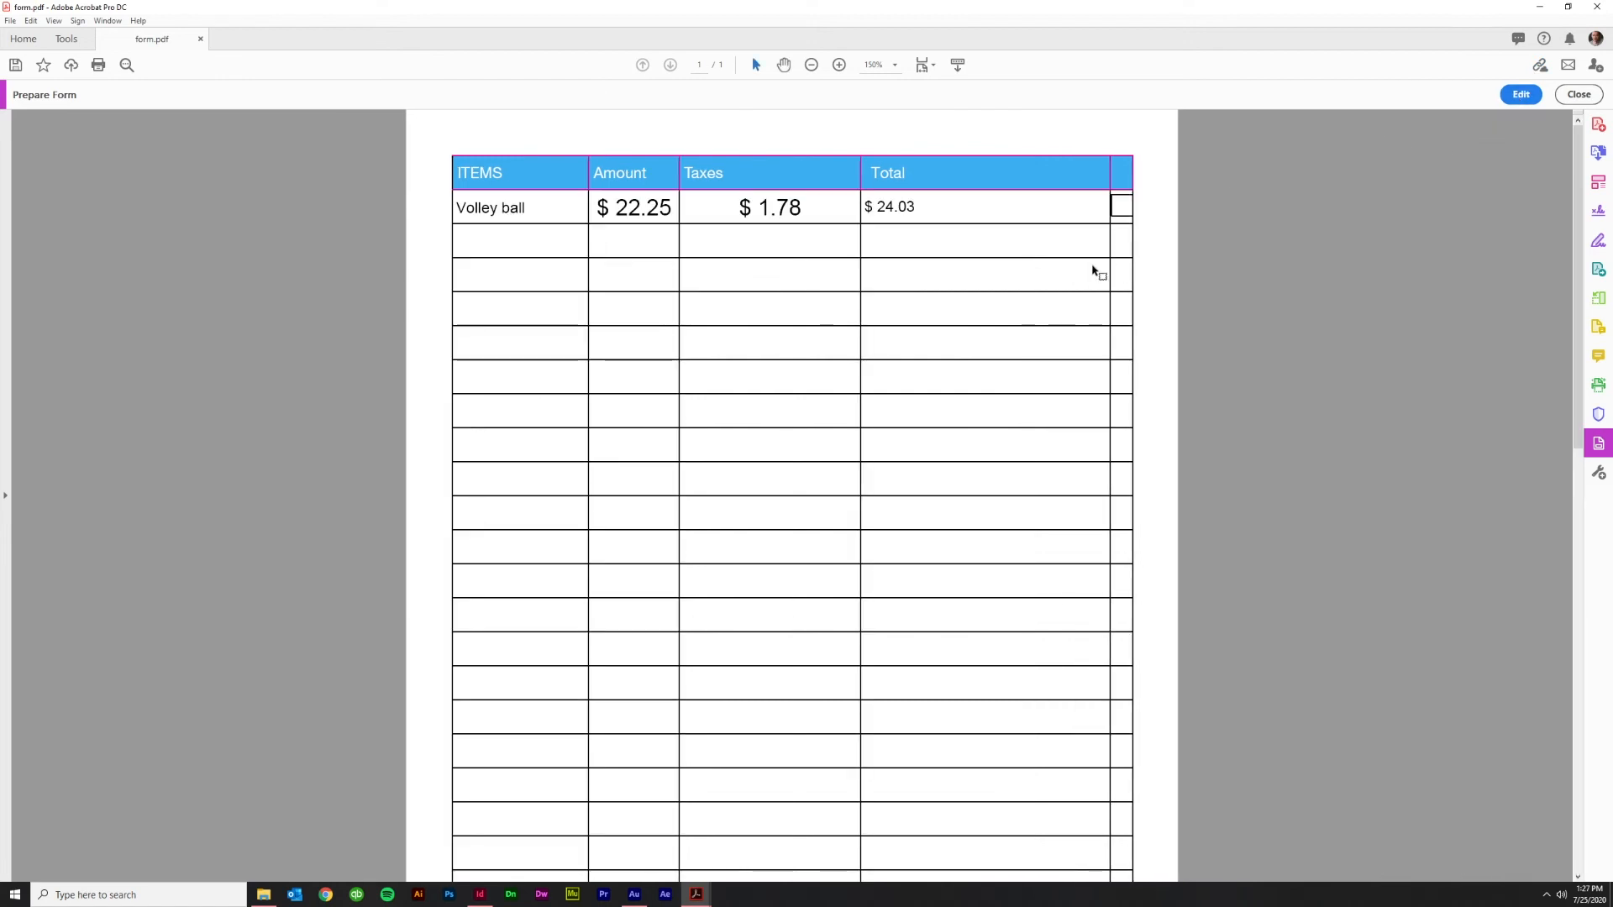
click(635, 208)
drag(601, 207, 618, 207)
text(12)
click(769, 271)
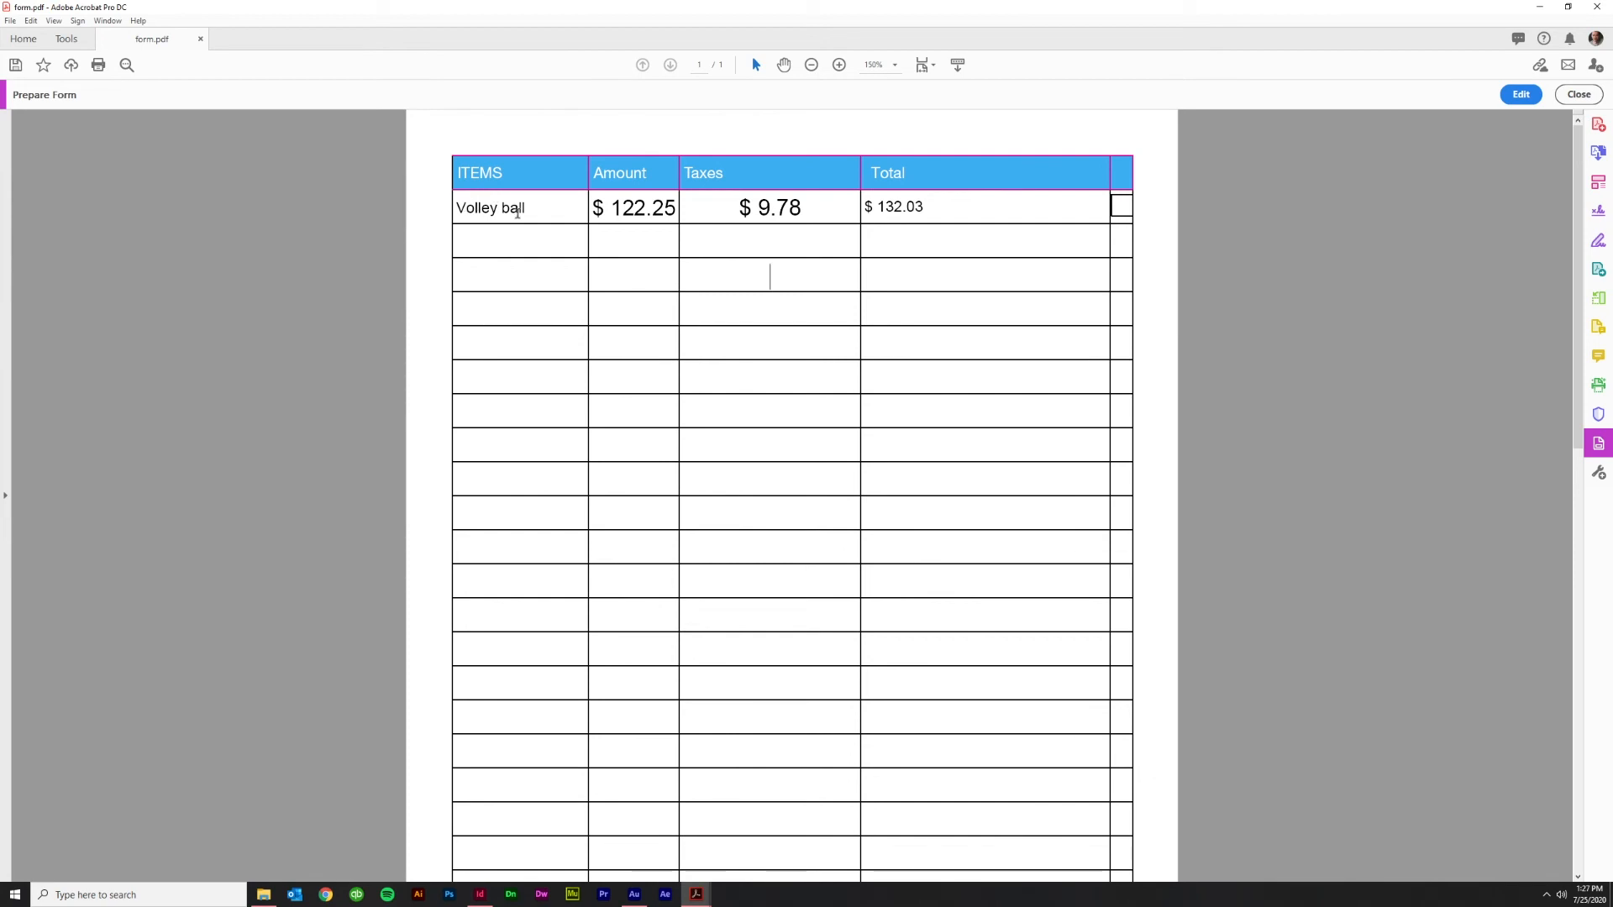
click(1124, 209)
Return to form editing and add a group of three radio buttons in the last column's second, third and fourth rows
click(1521, 94)
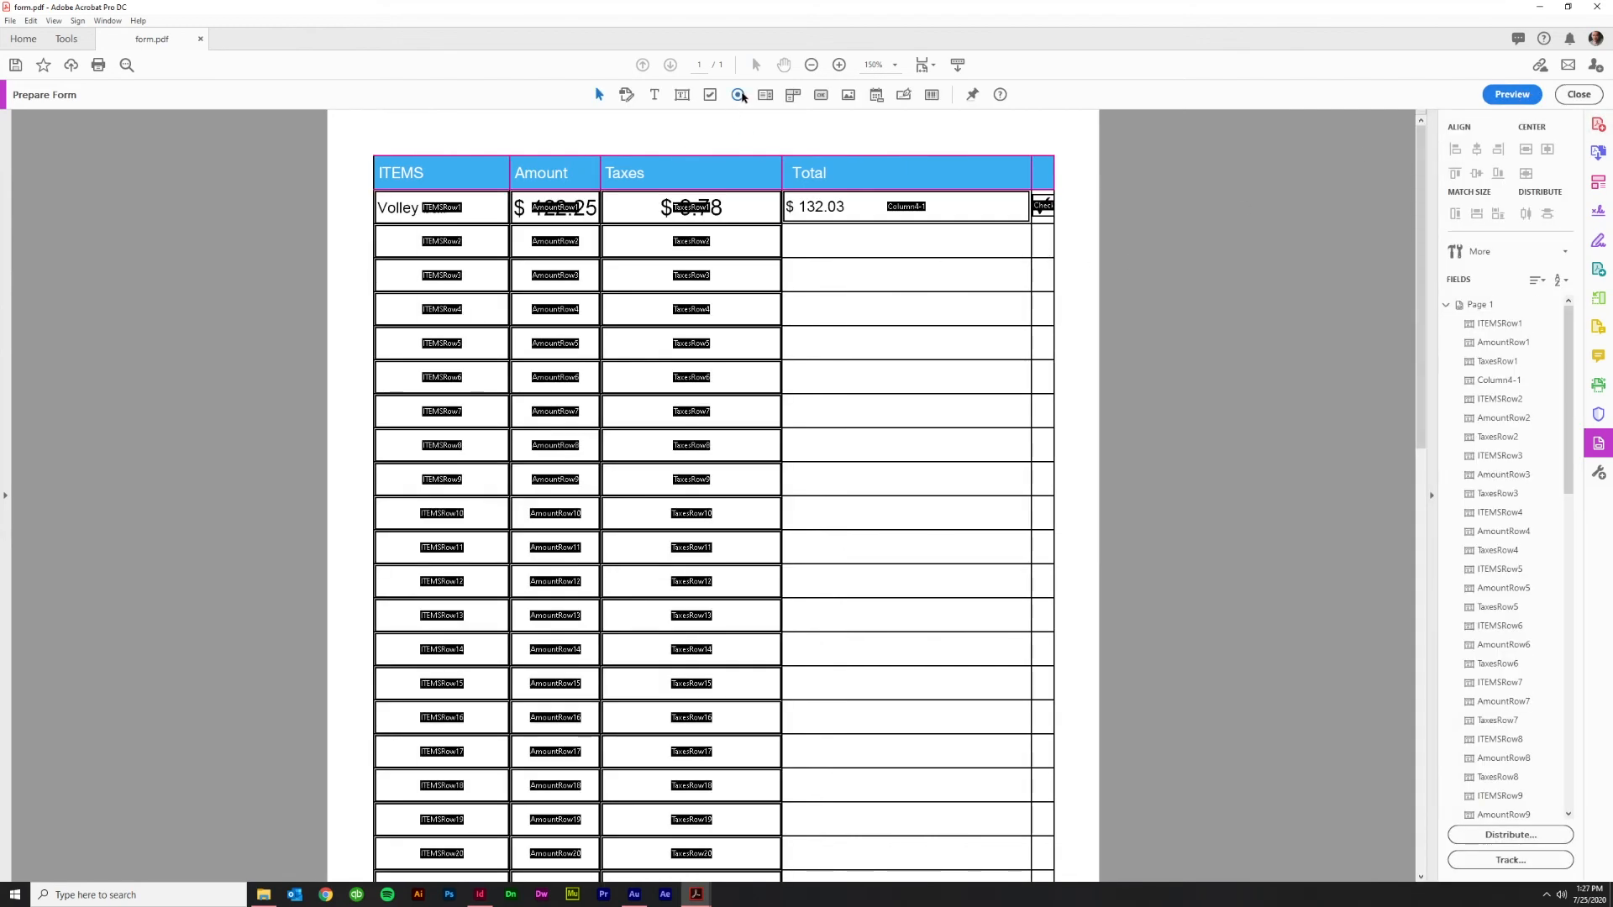
click(738, 95)
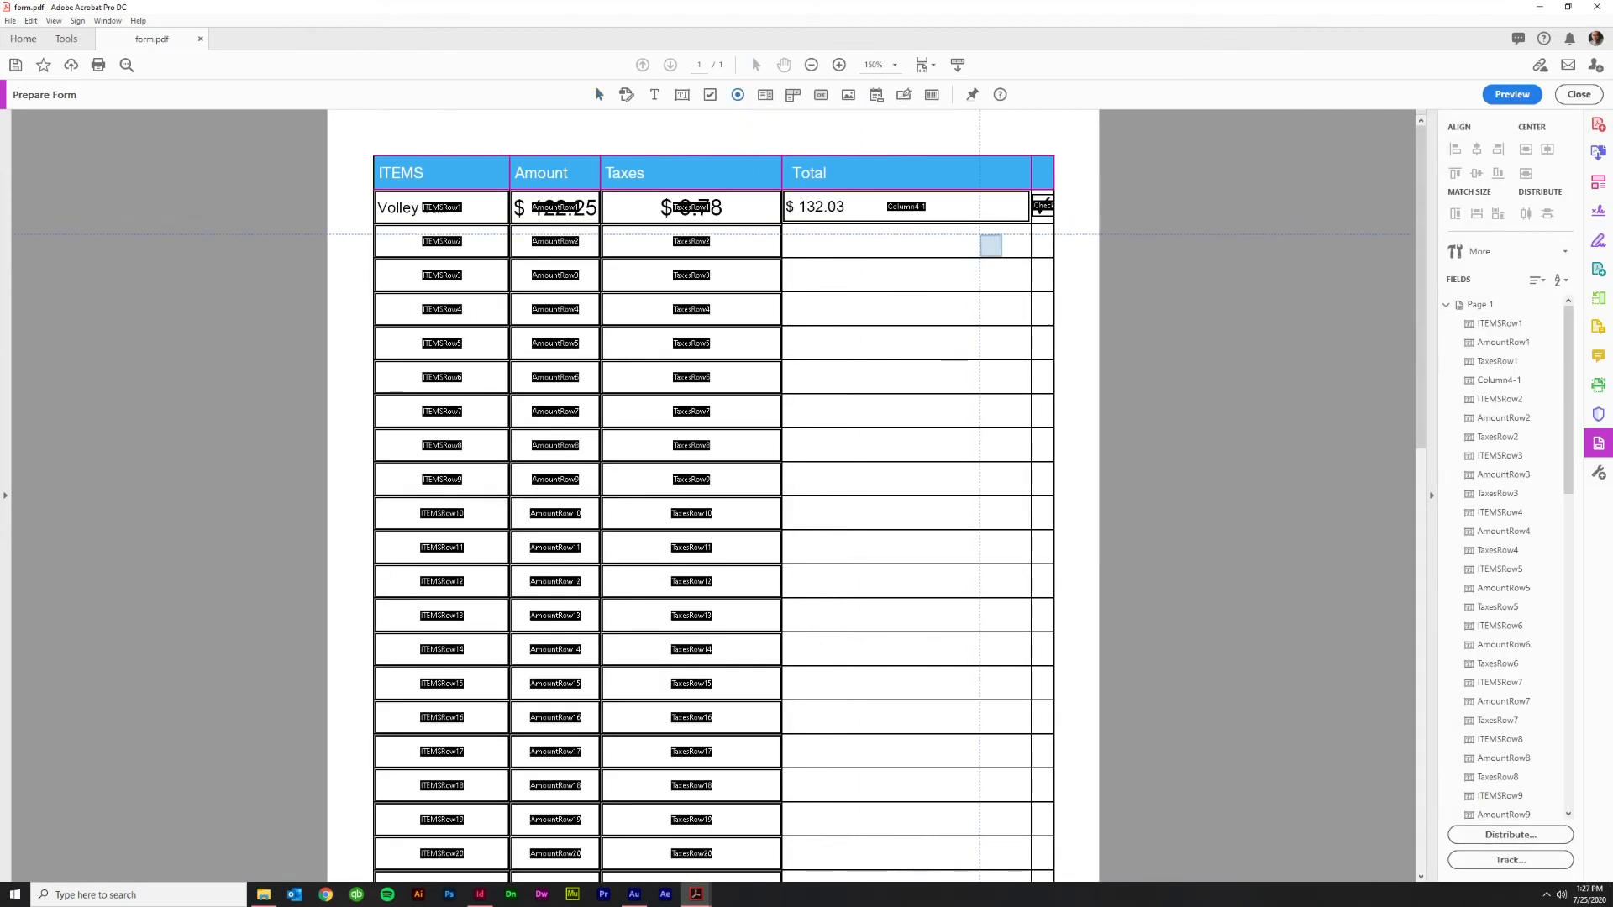
click(1041, 238)
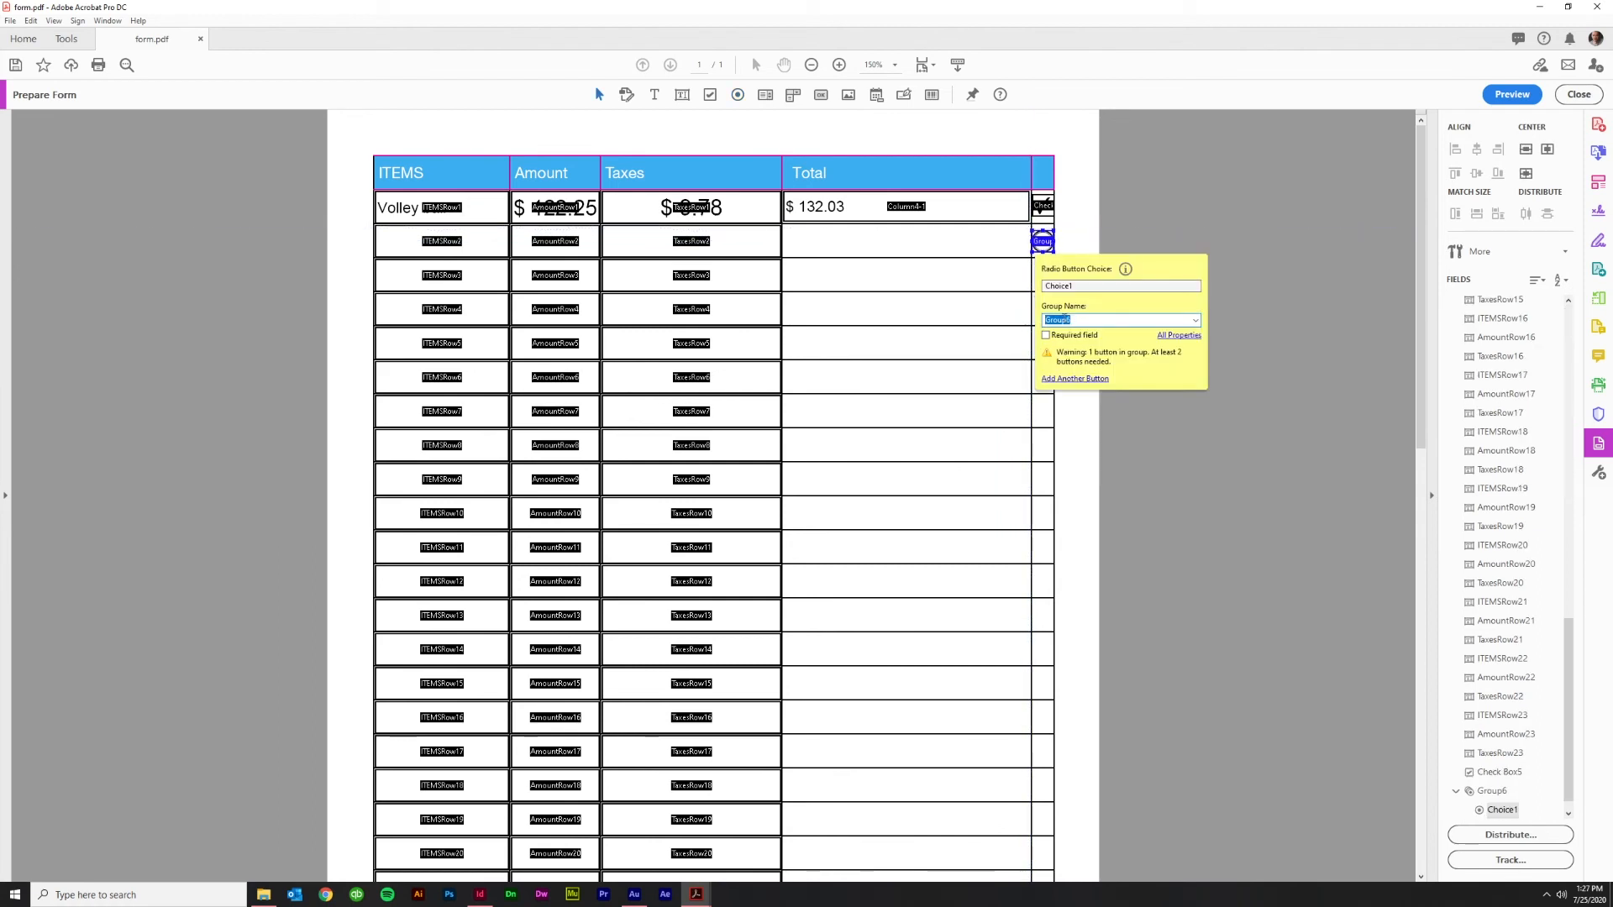
click(1075, 380)
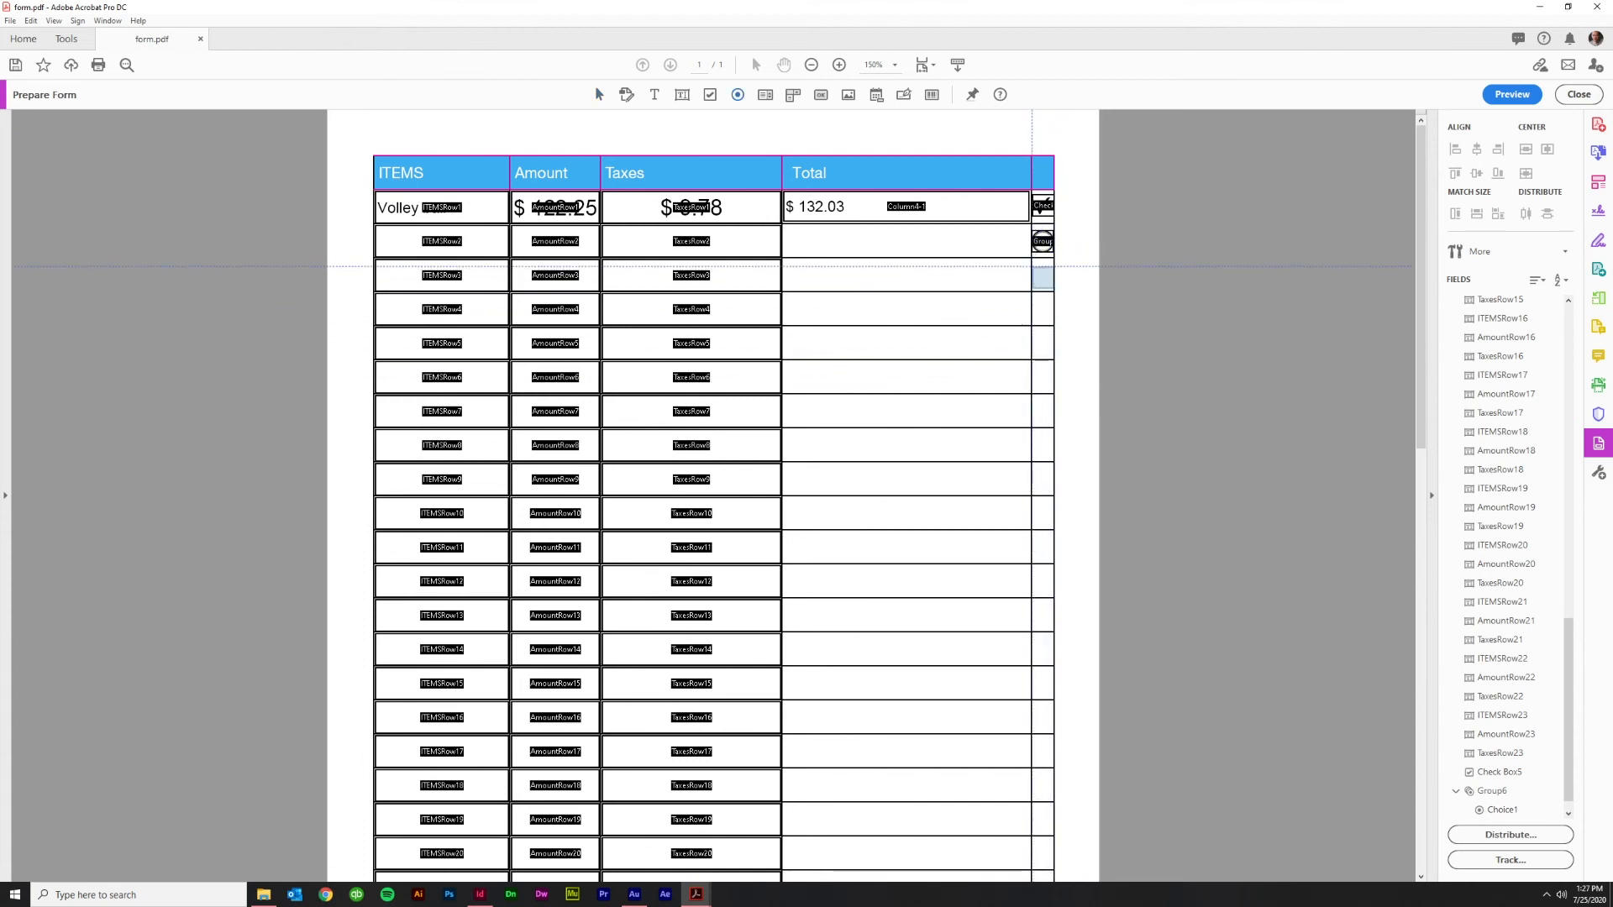
click(1041, 270)
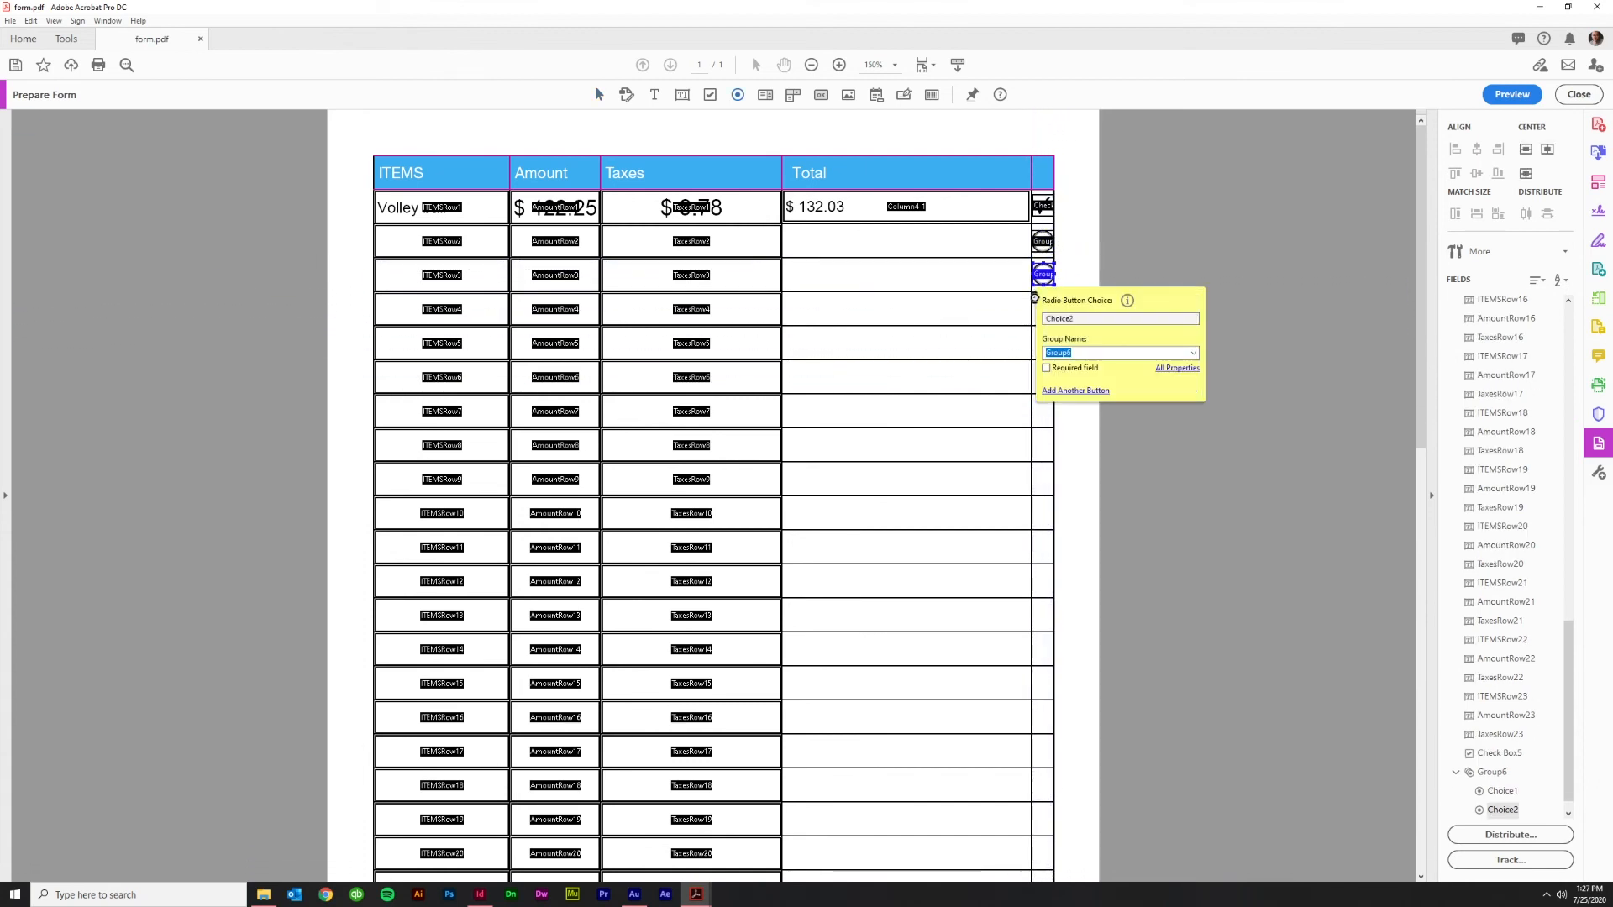
click(1084, 395)
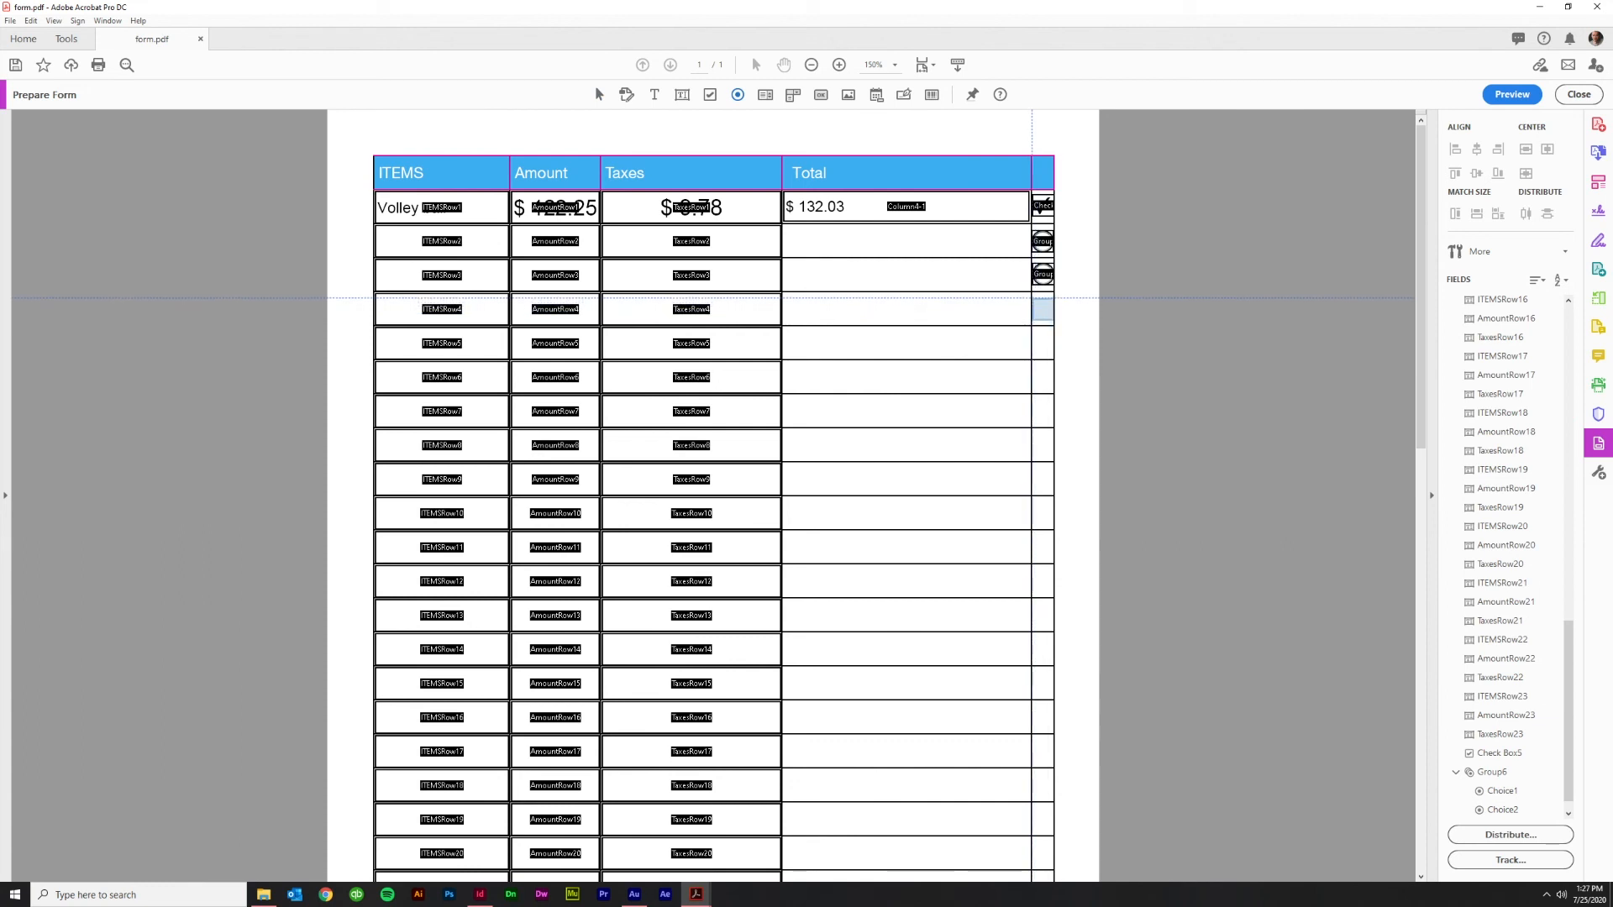
click(1042, 309)
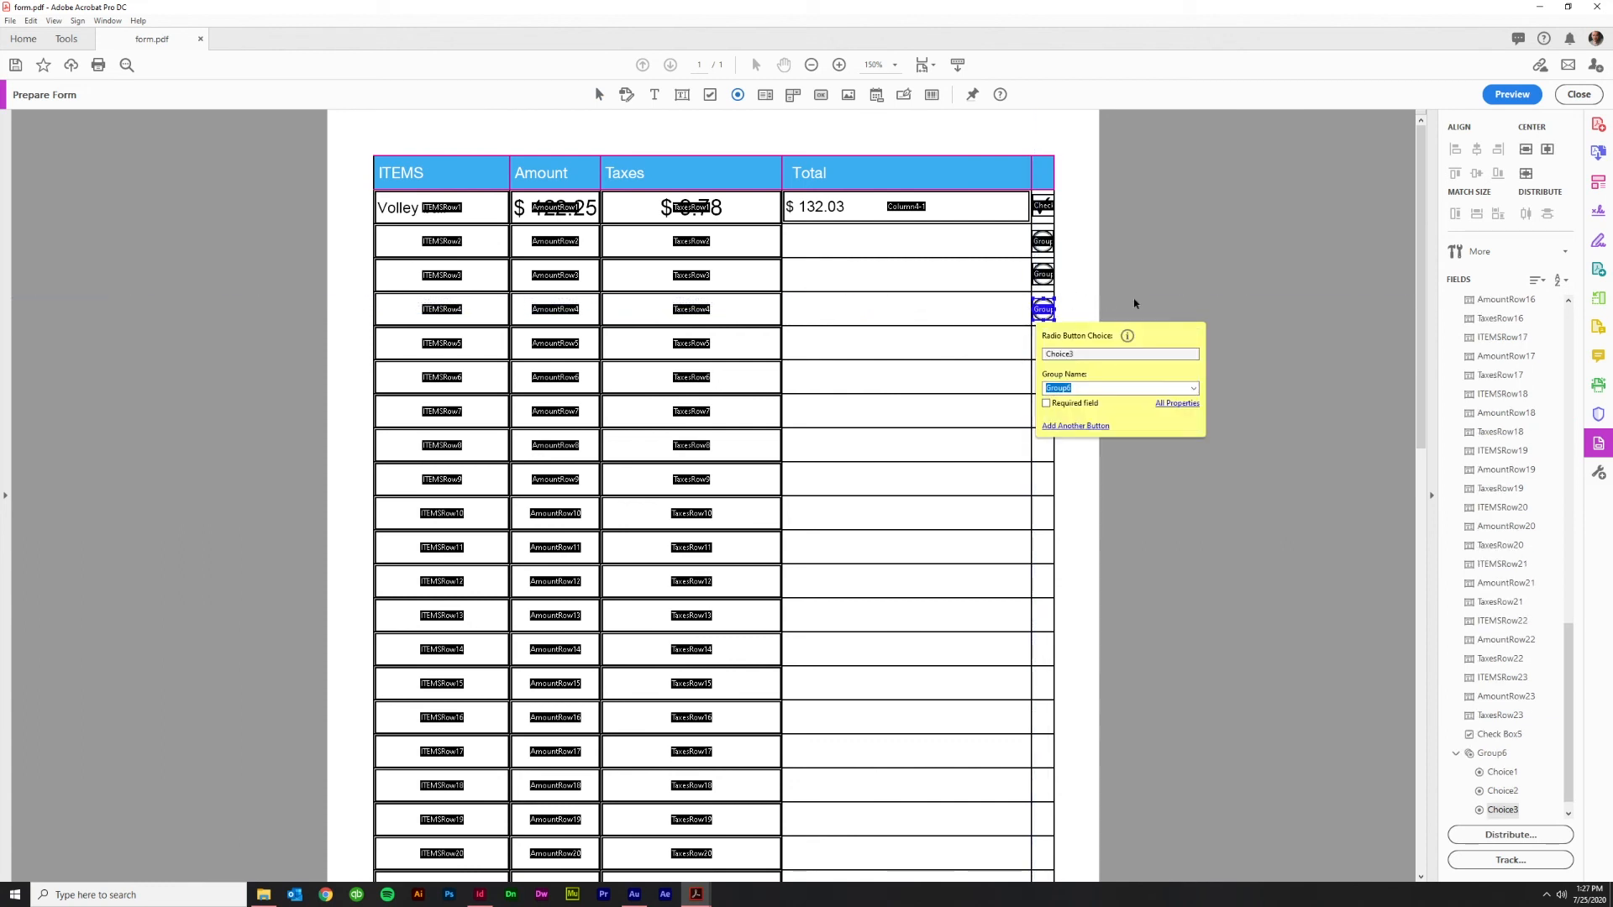
Examine the properties of the three radio buttons, including their button style and choice names, and close the dialog
click(1169, 403)
click(662, 310)
click(703, 310)
click(736, 309)
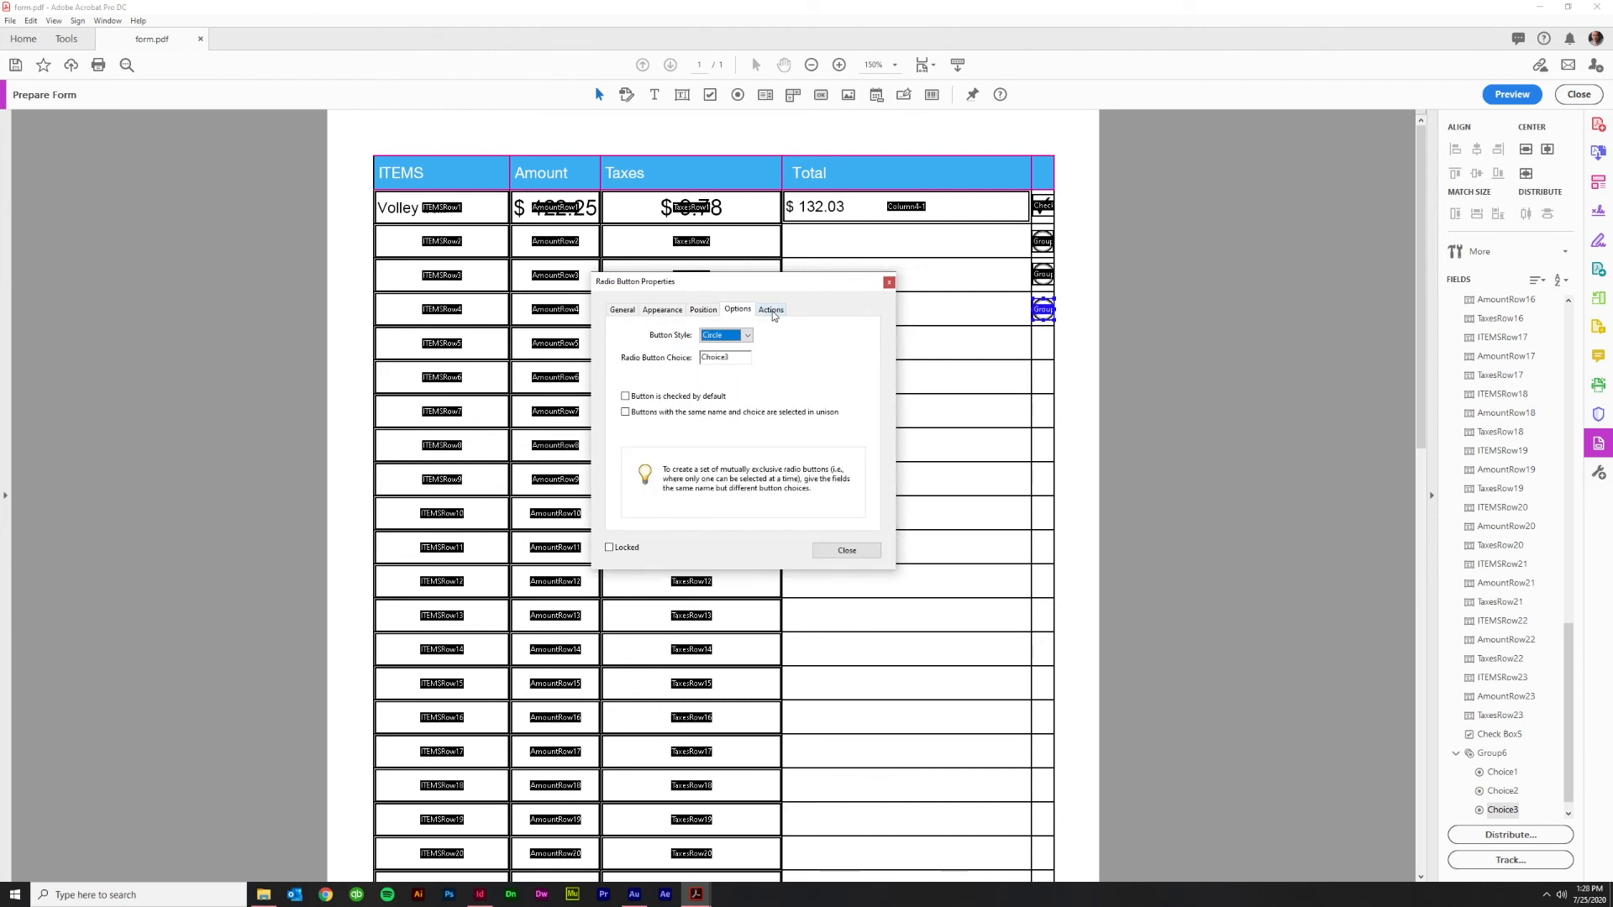
click(771, 310)
click(727, 313)
click(736, 358)
click(1041, 273)
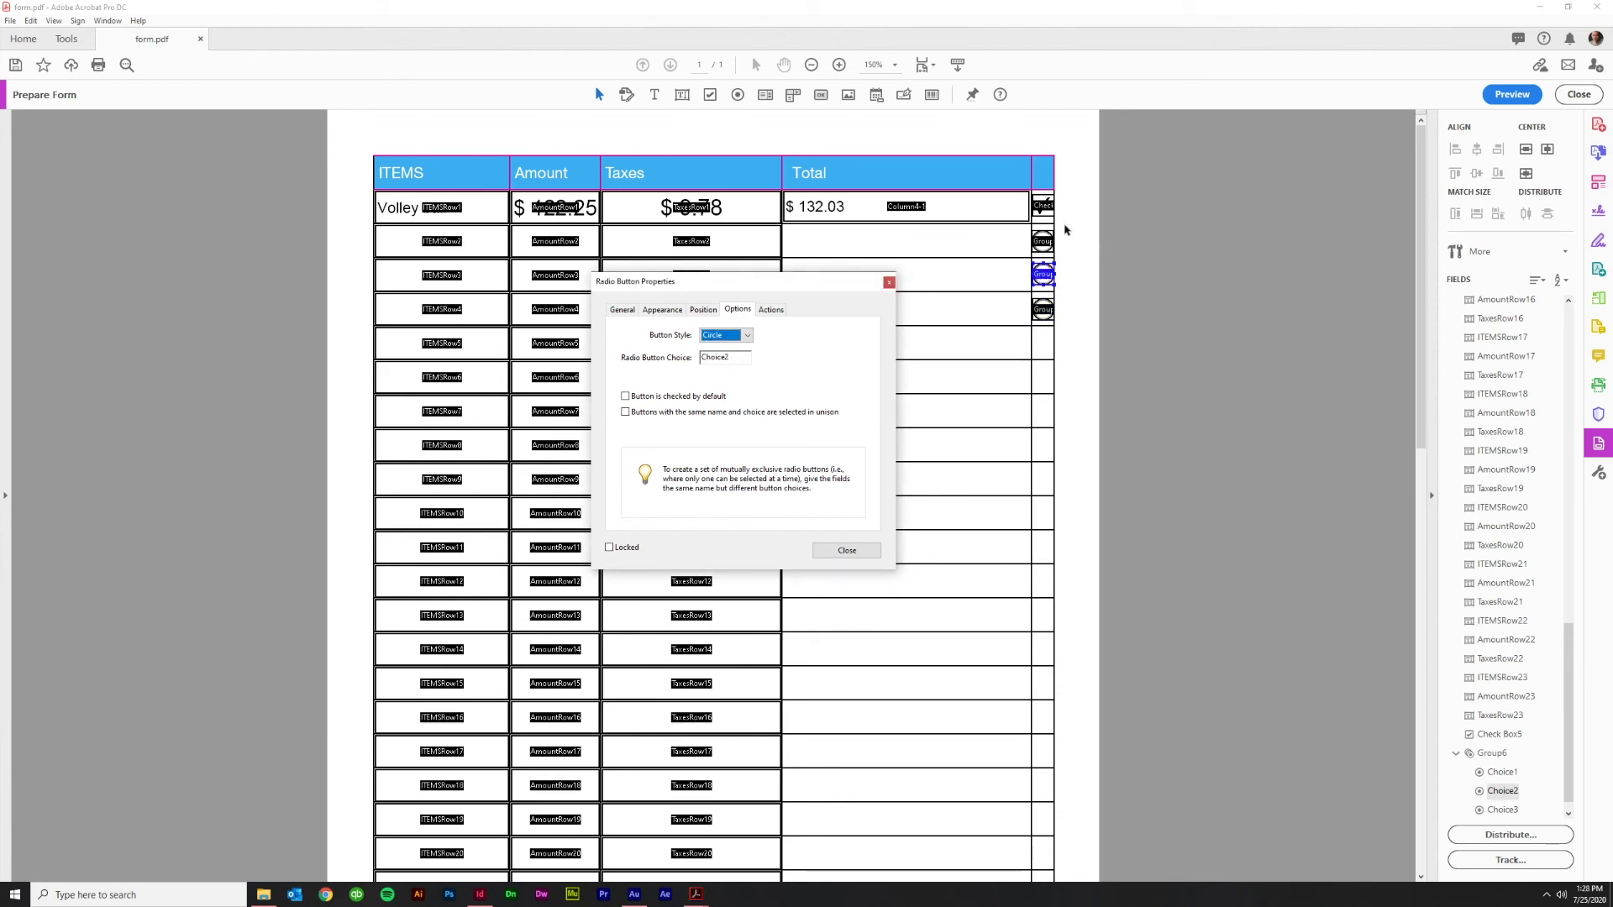
click(1042, 242)
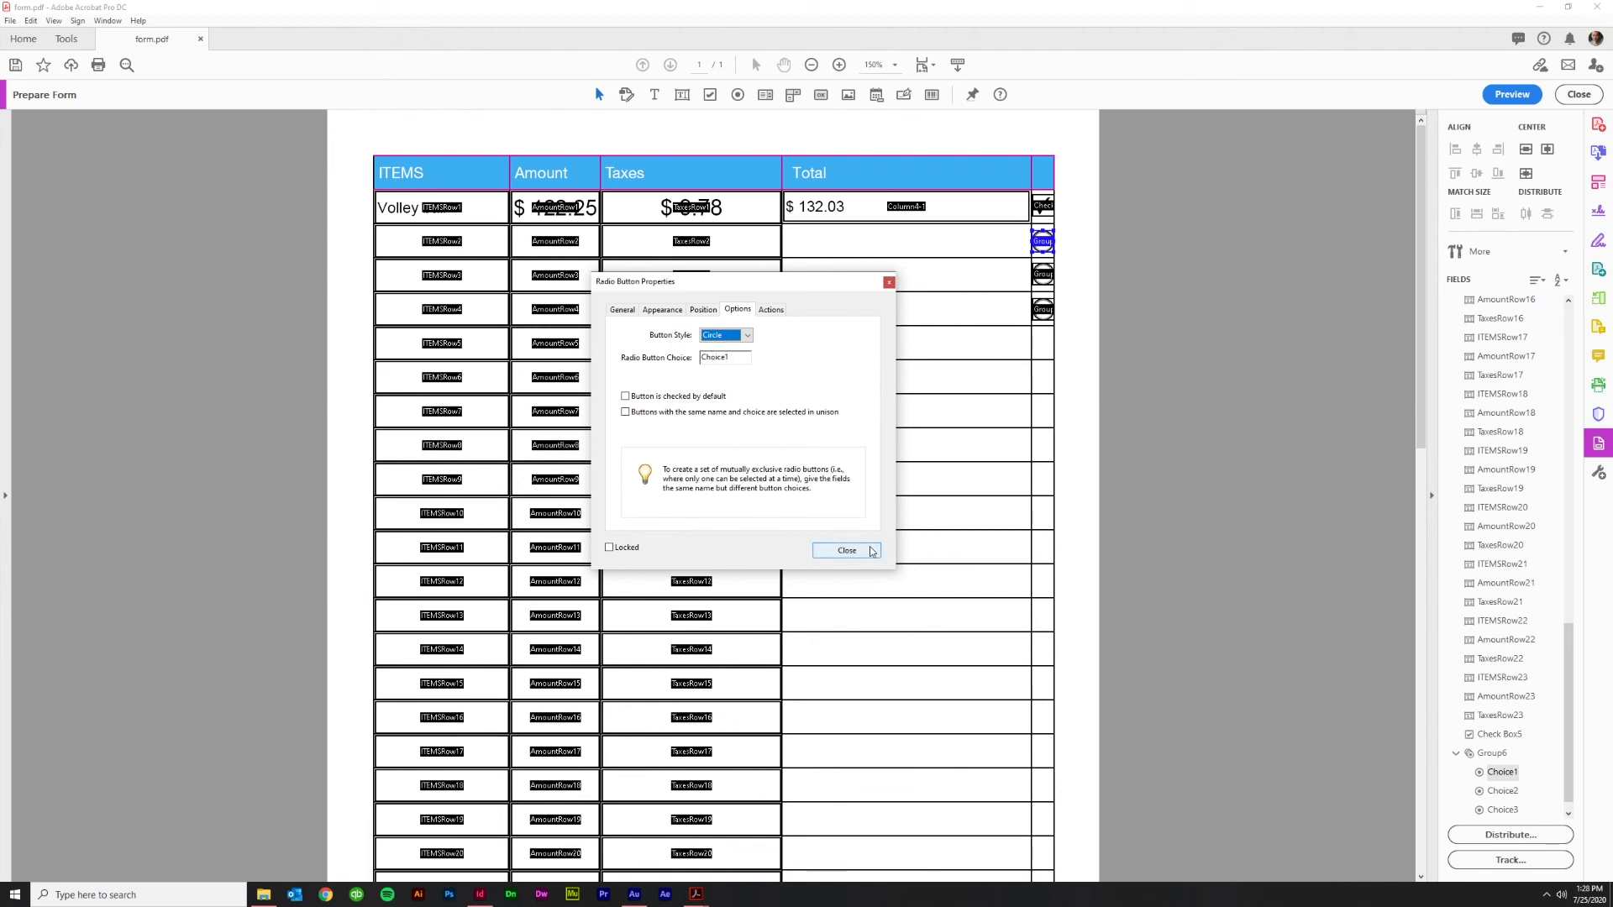
click(888, 283)
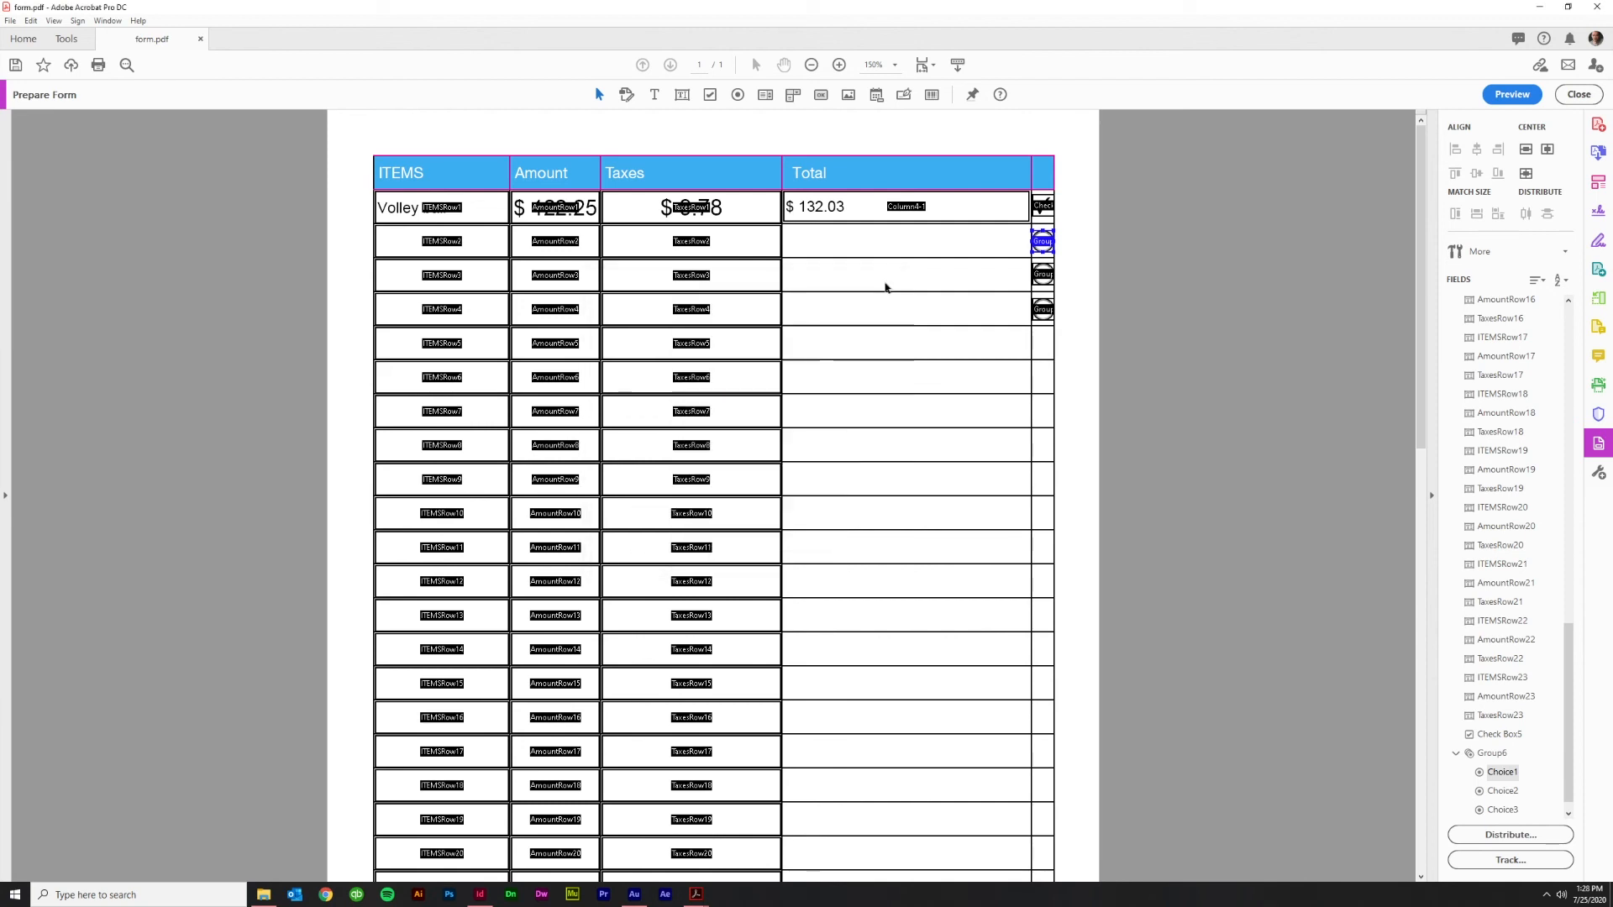
Preview the form and test the radio buttons alongside the check box, finishing with the second-row radio button selected
click(1510, 94)
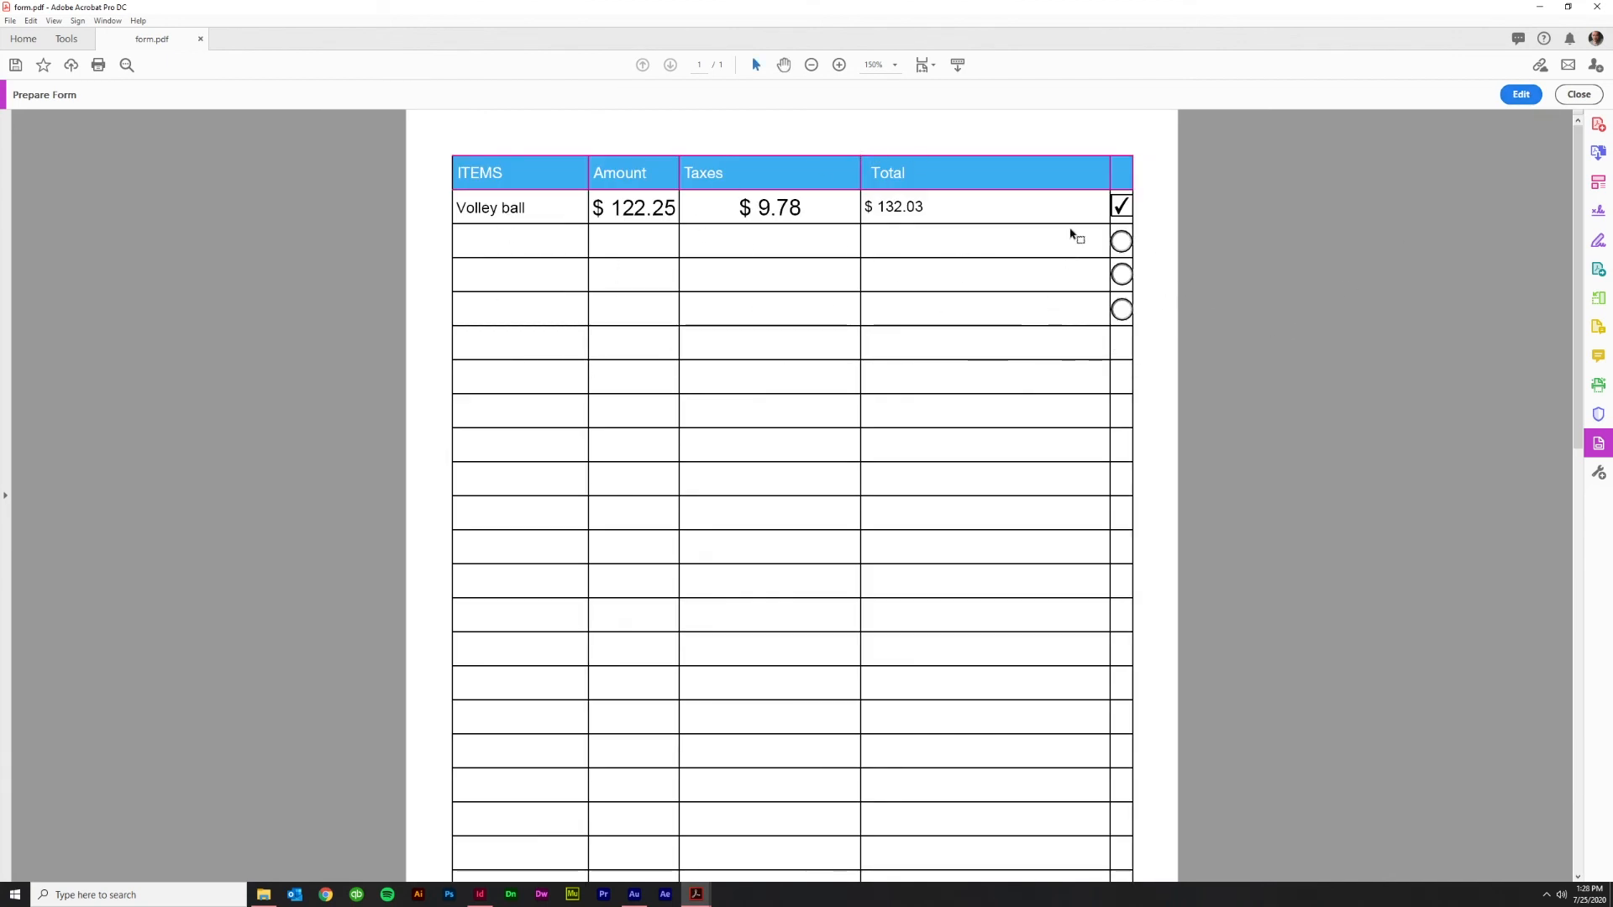
click(1121, 243)
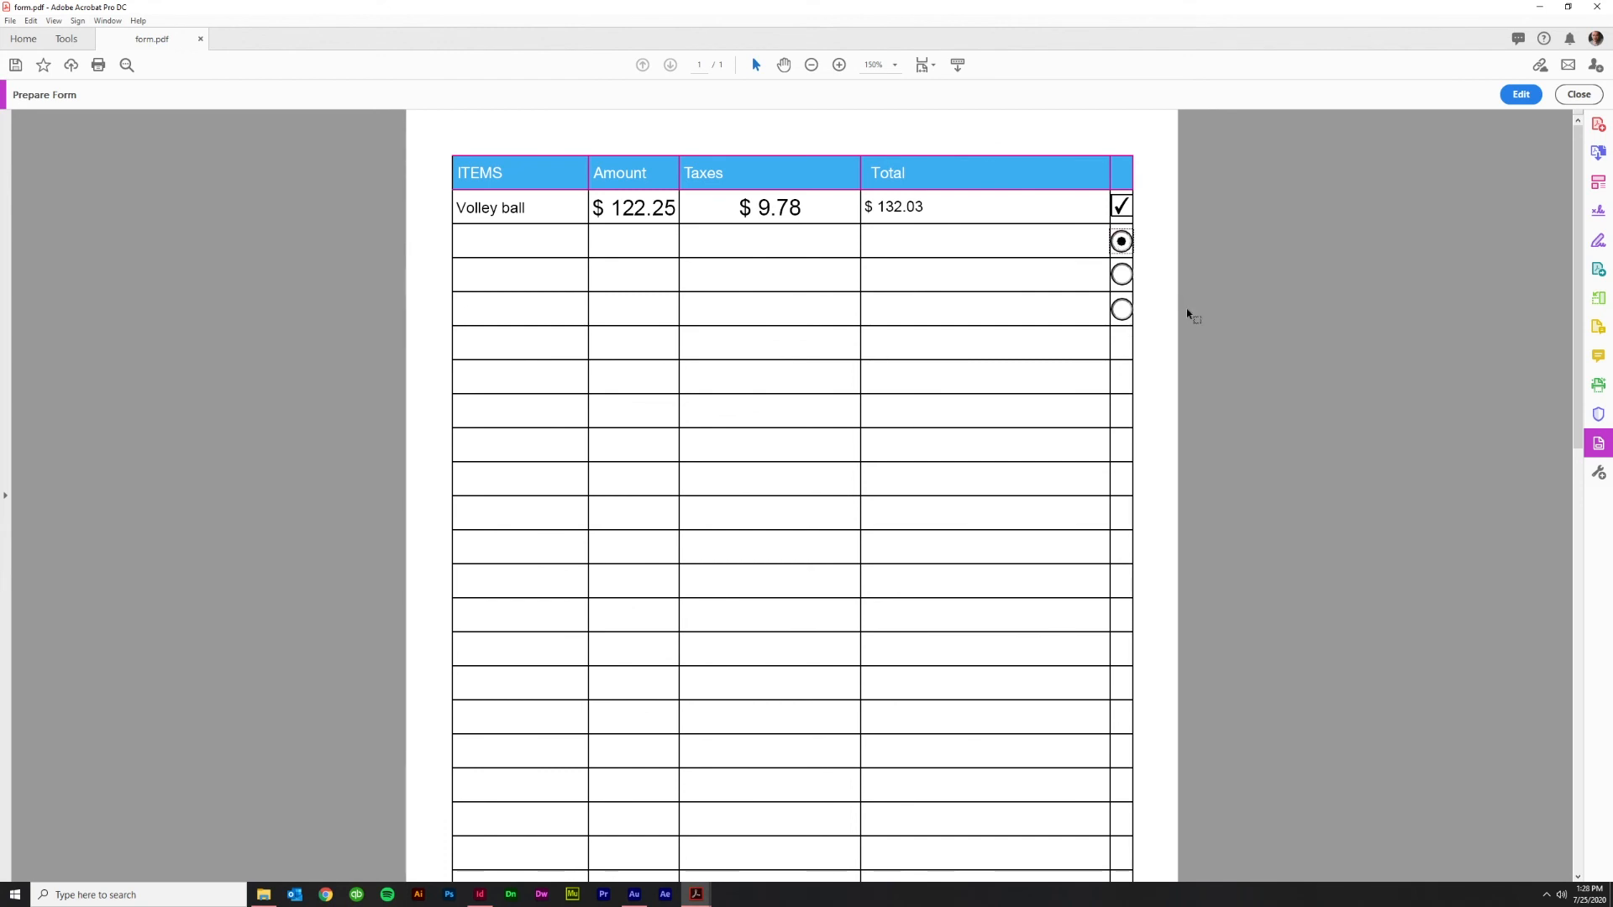
click(1122, 275)
click(1123, 311)
click(1122, 243)
click(1123, 276)
click(1122, 310)
click(1123, 243)
click(1121, 207)
click(1120, 273)
click(1122, 310)
click(1121, 241)
click(1121, 275)
click(1121, 309)
click(1122, 241)
Return to form editing, add a dropdown field filling the Total column's fifth-row cell, and open its option settings
click(1521, 94)
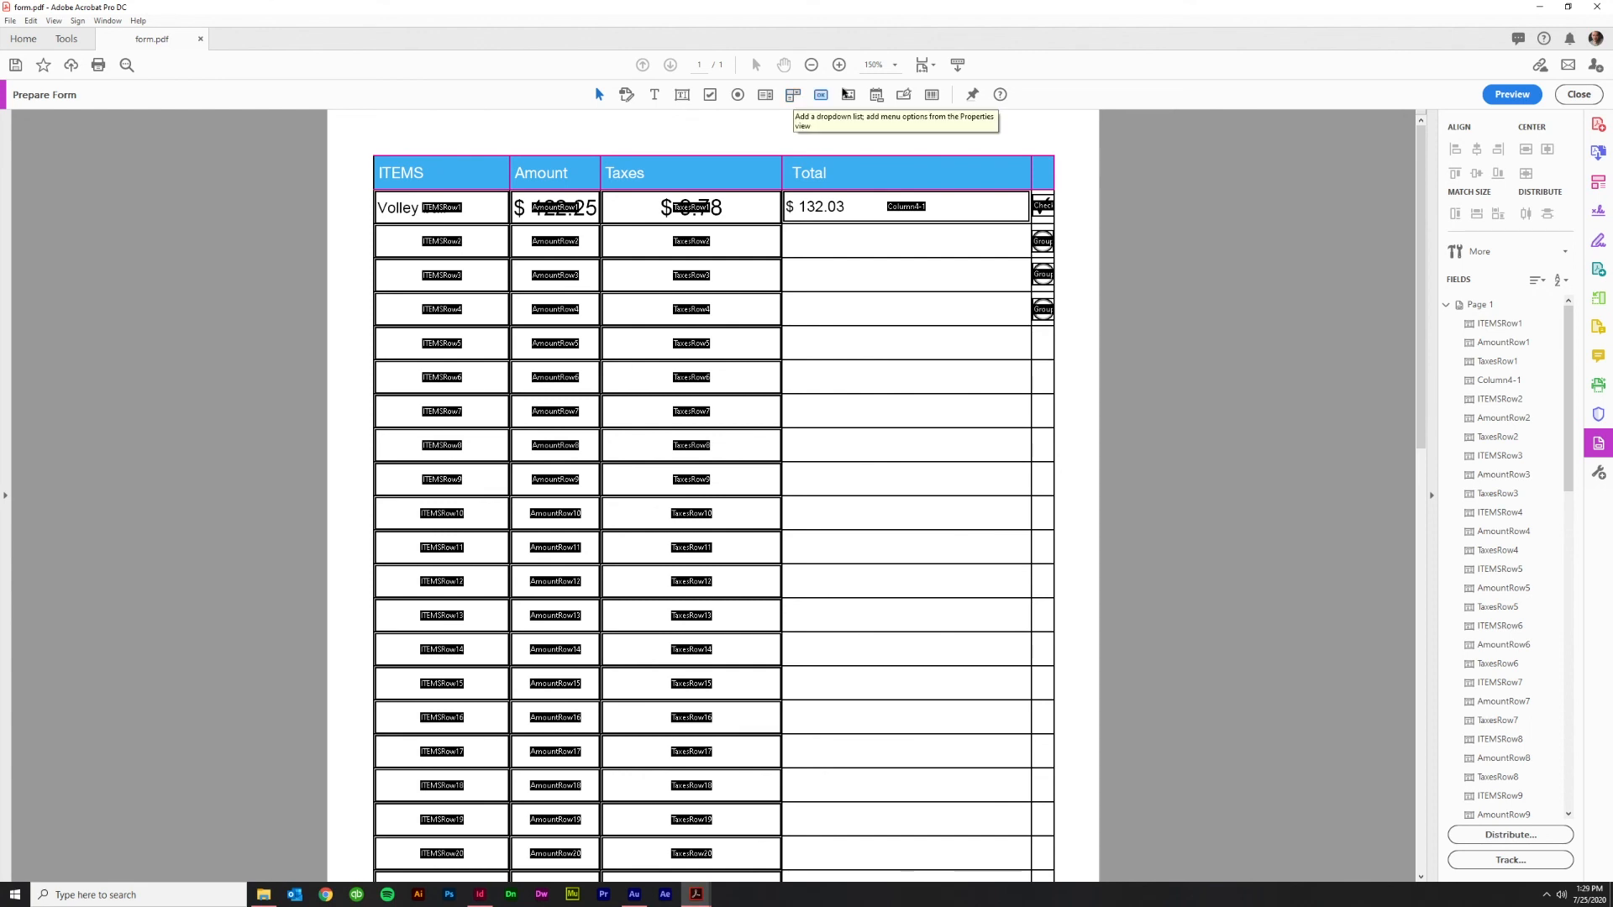
click(793, 94)
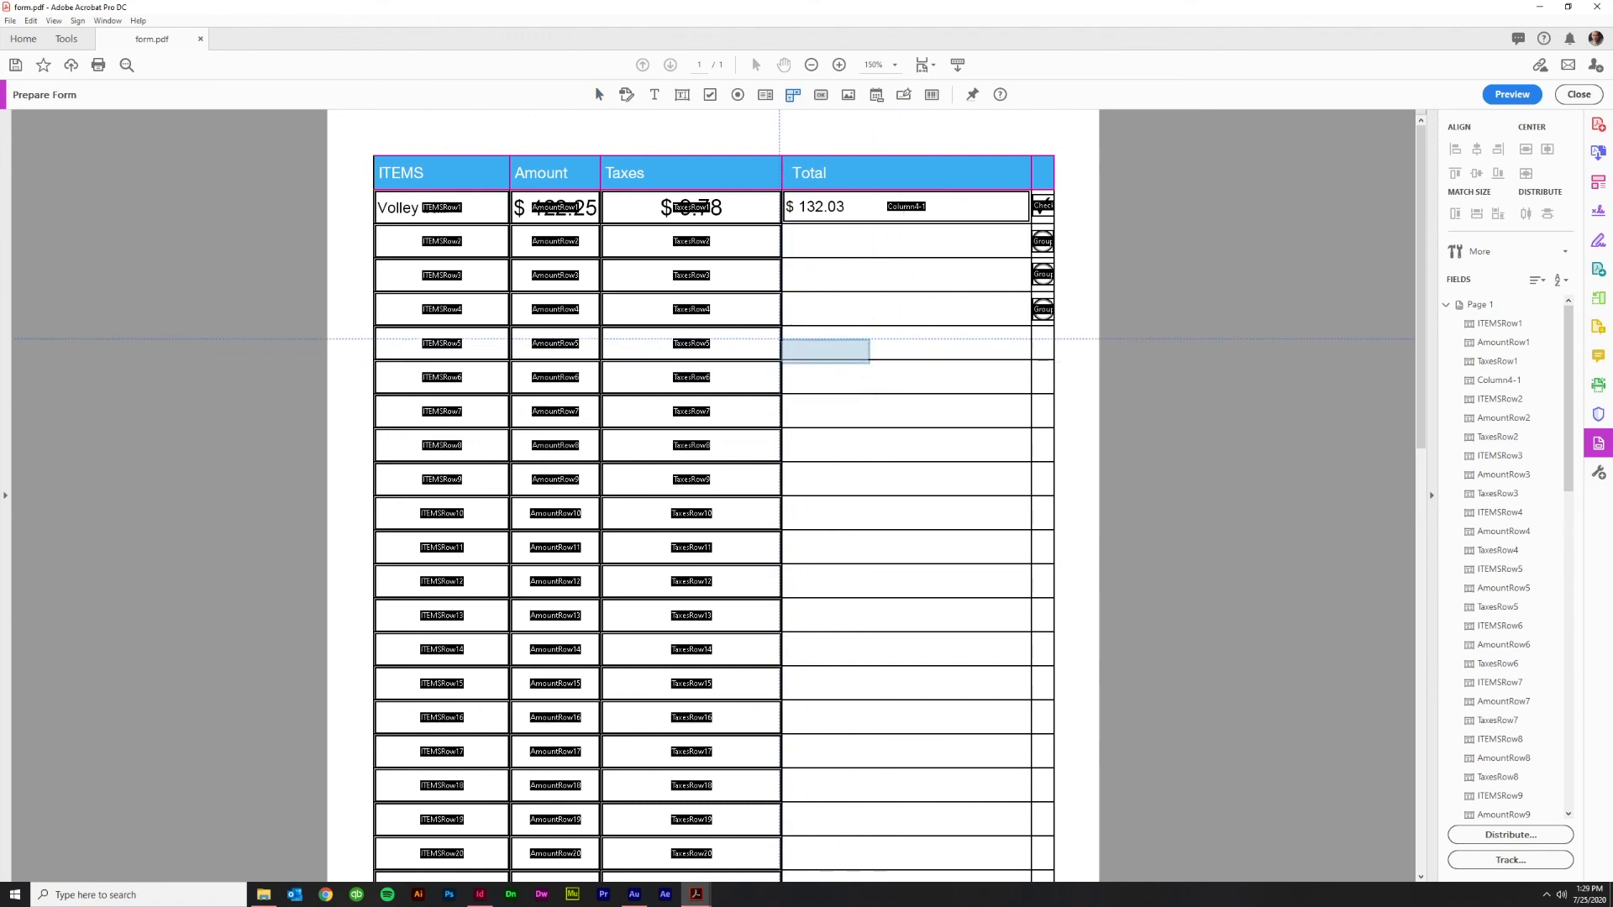
drag(782, 327, 1030, 362)
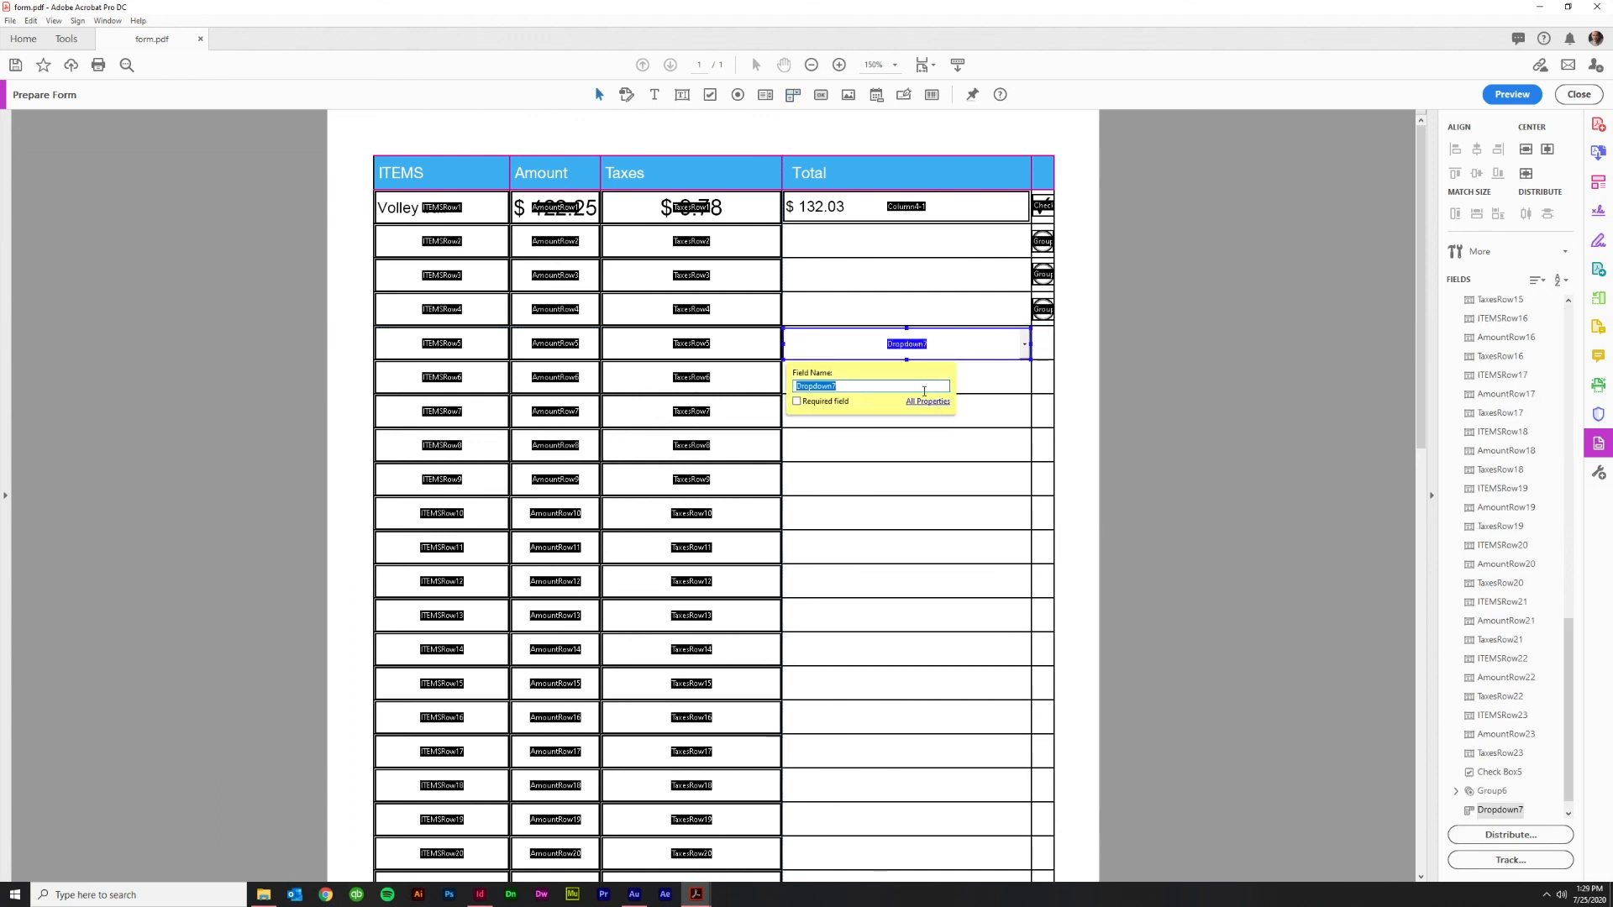
click(924, 401)
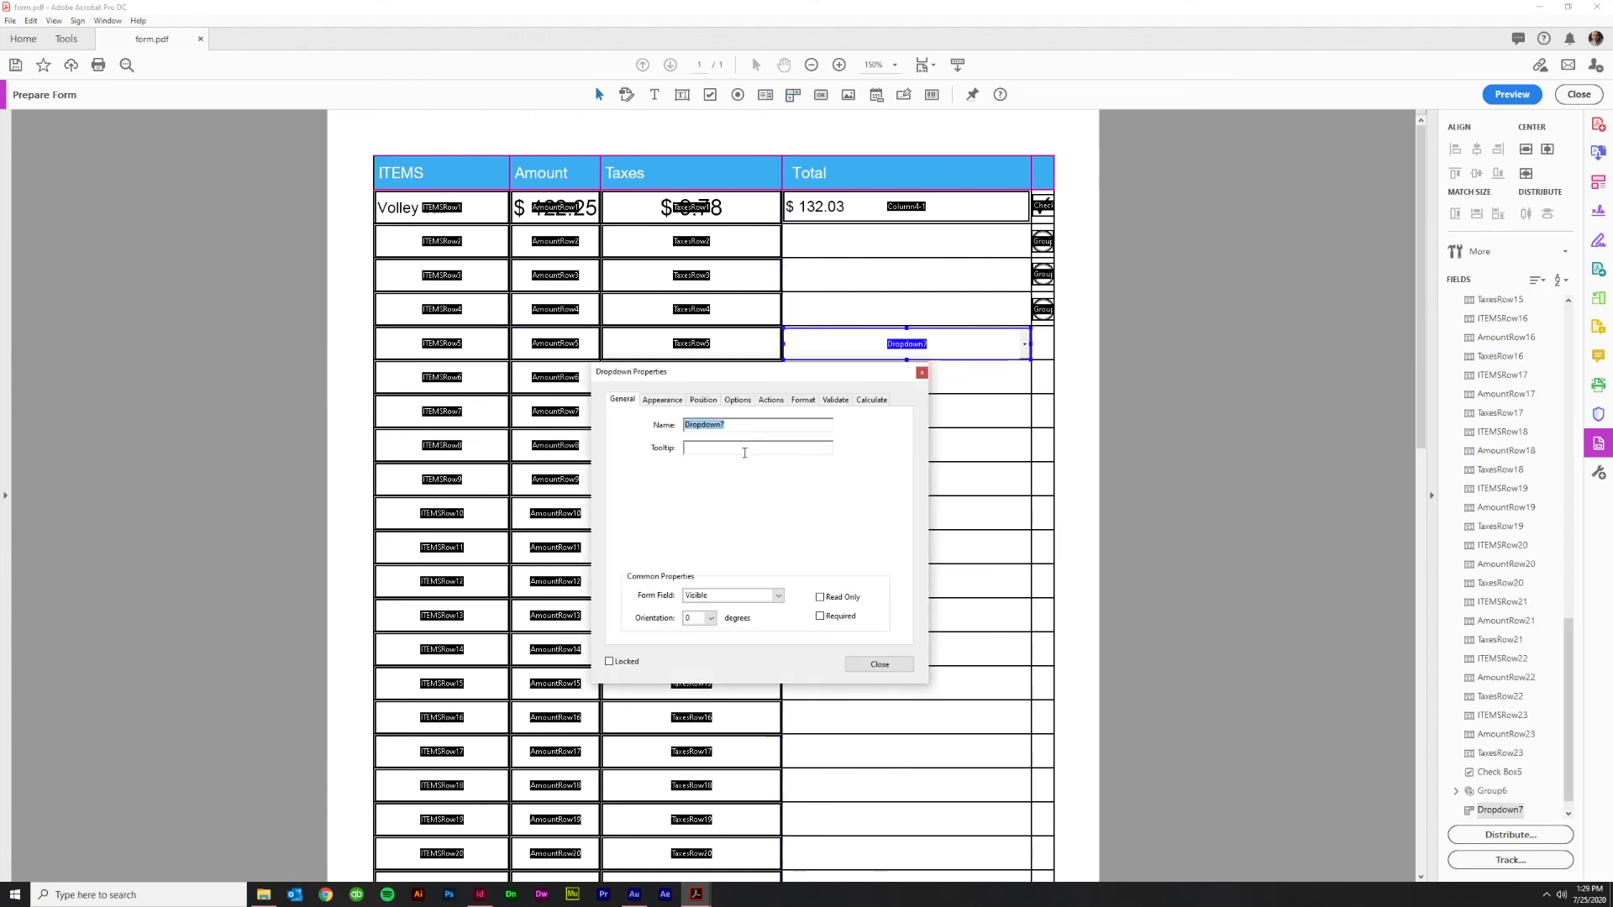
click(771, 401)
click(751, 403)
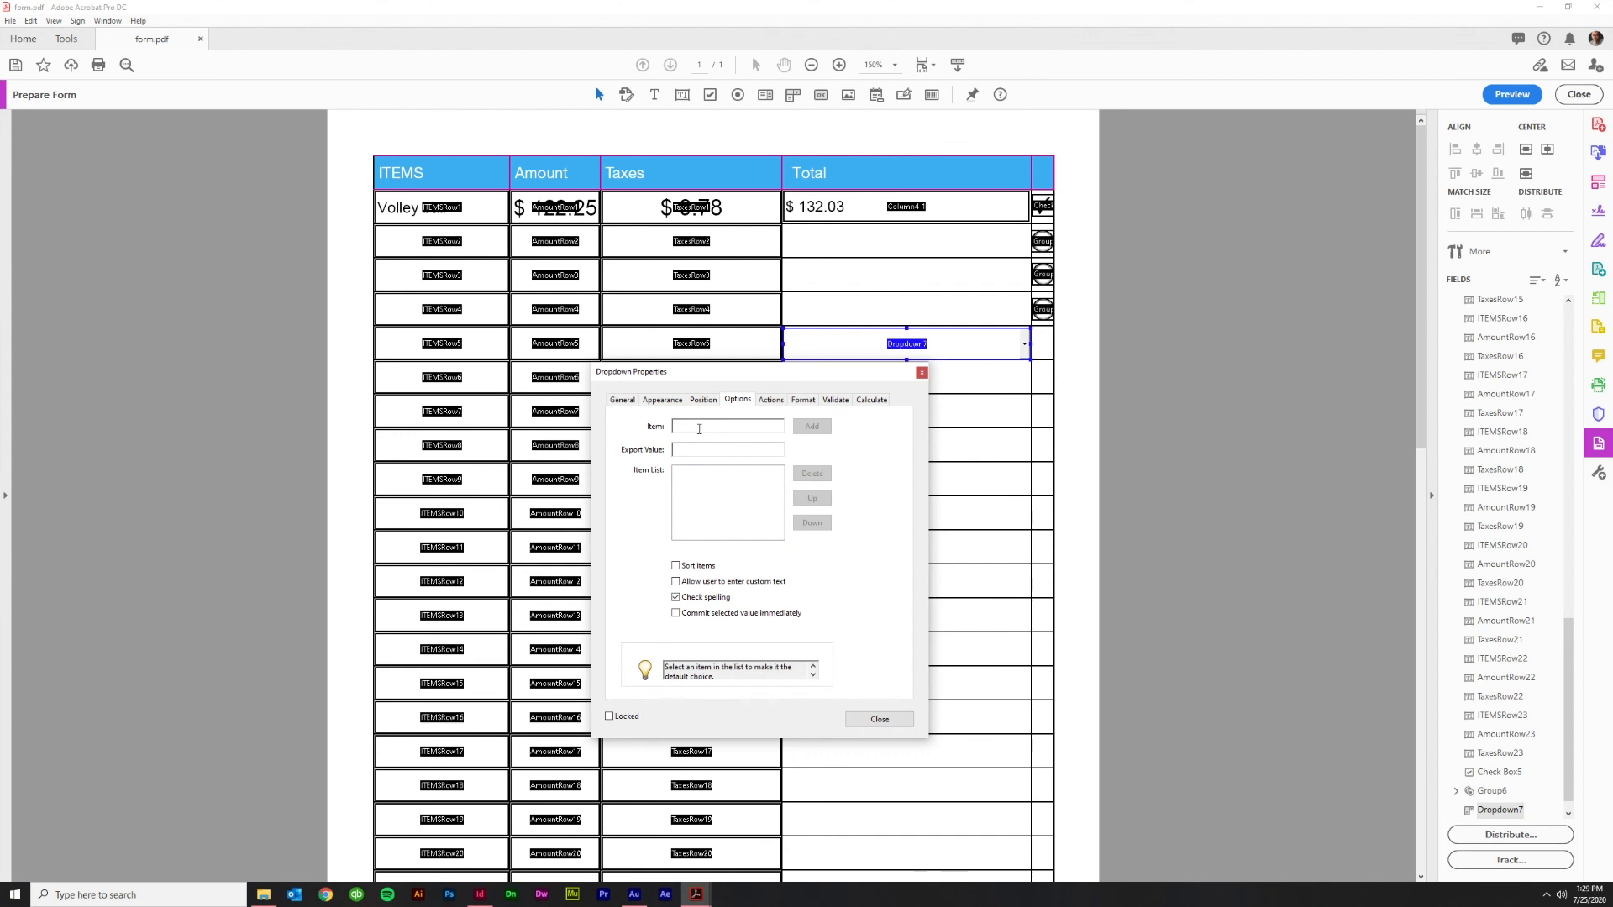
Add the items Option 1, Option 2 and Option 3 to the dropdown's item list
text(Option 1)
click(811, 426)
text(Otiopn)
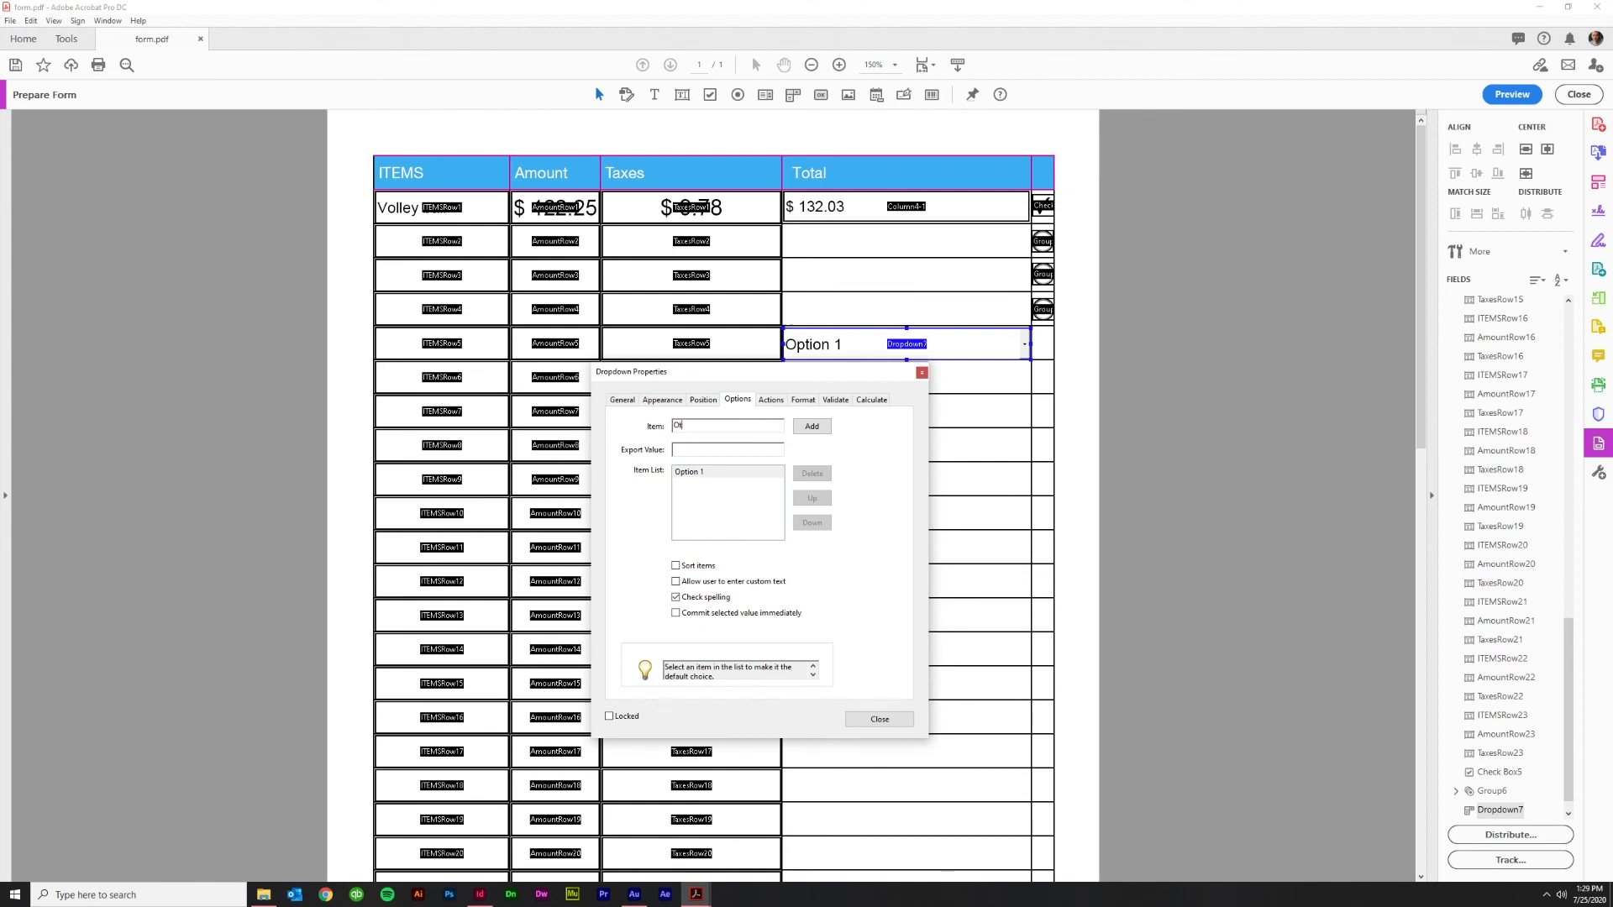
click(812, 425)
click(726, 431)
key(BackSpace)
text(3)
click(812, 428)
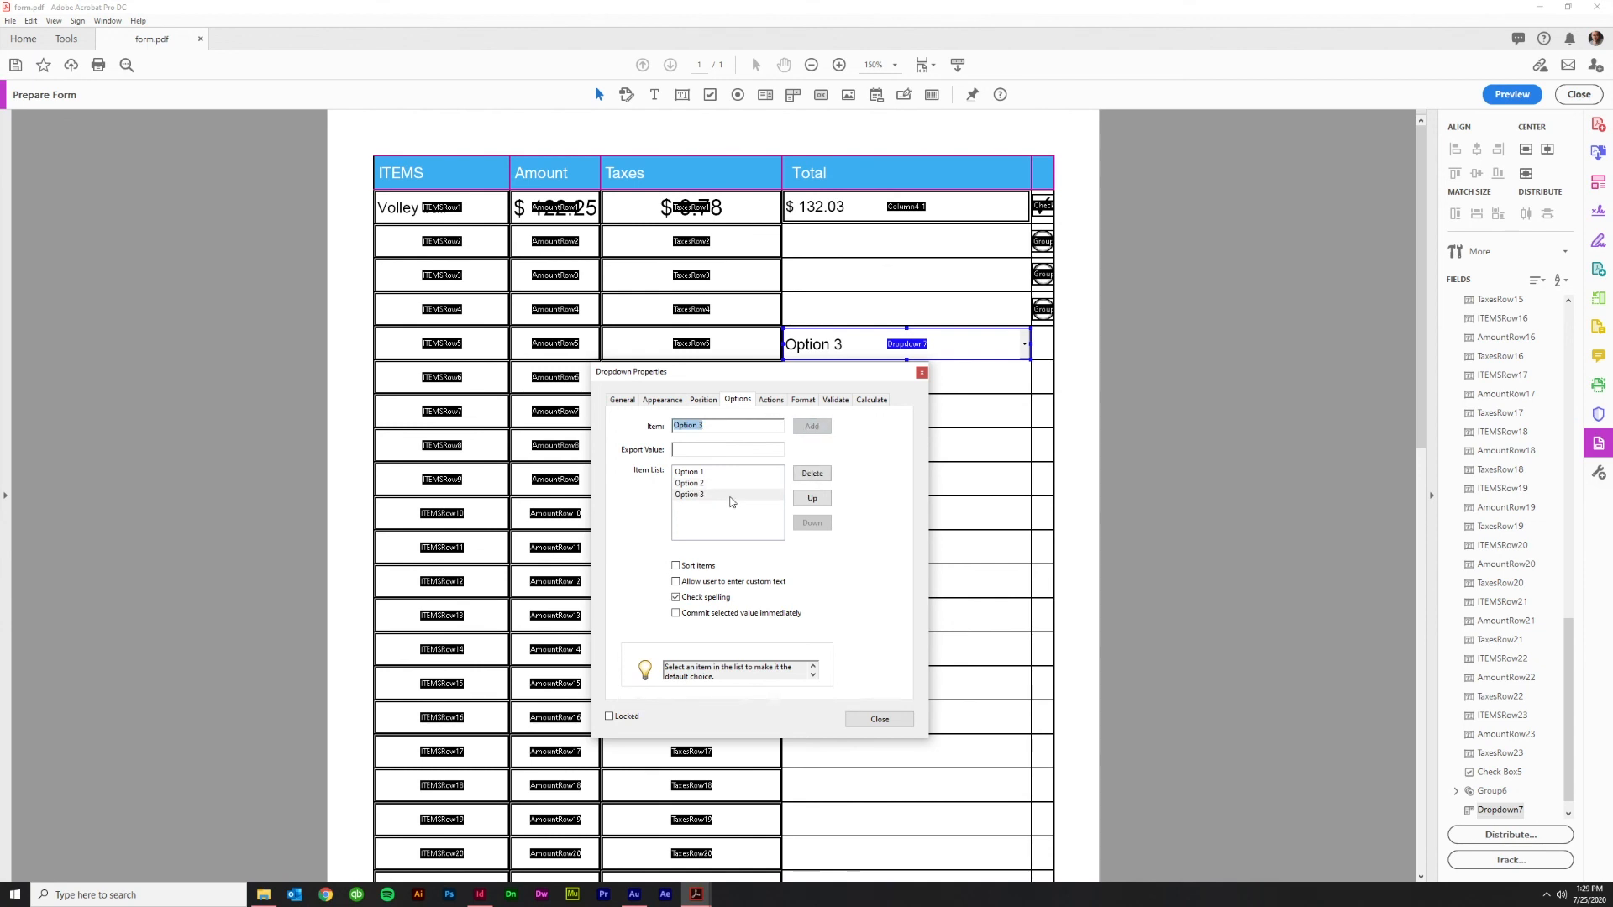
Set the export values of Option 1, Option 2 and Option 3 to 1, 2 and 3
click(686, 472)
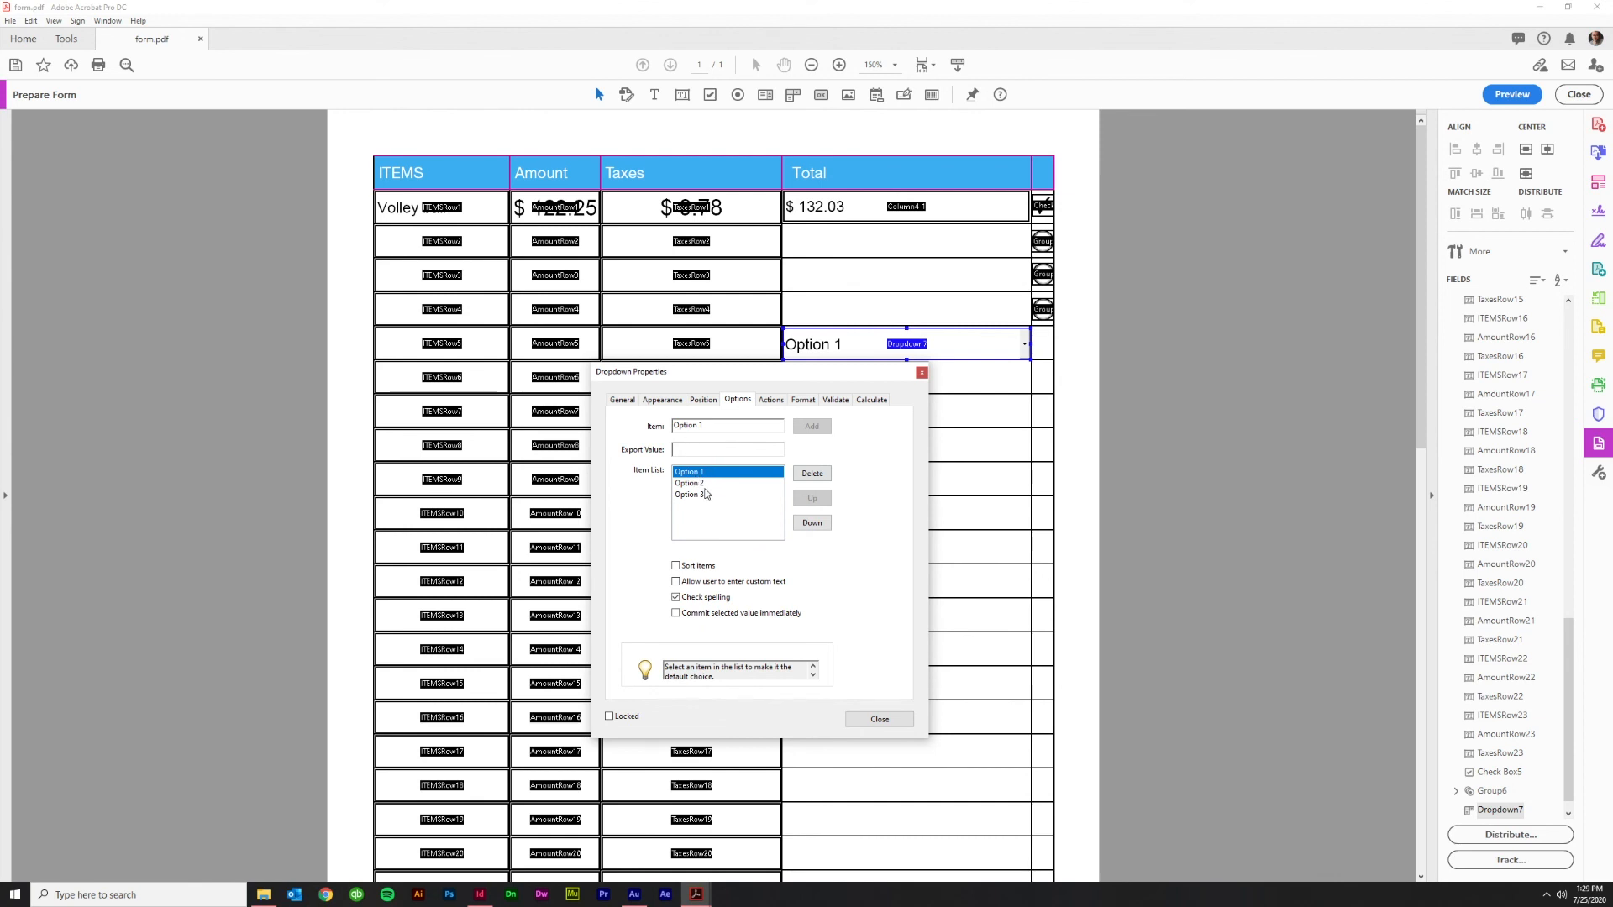
click(688, 455)
text(1)
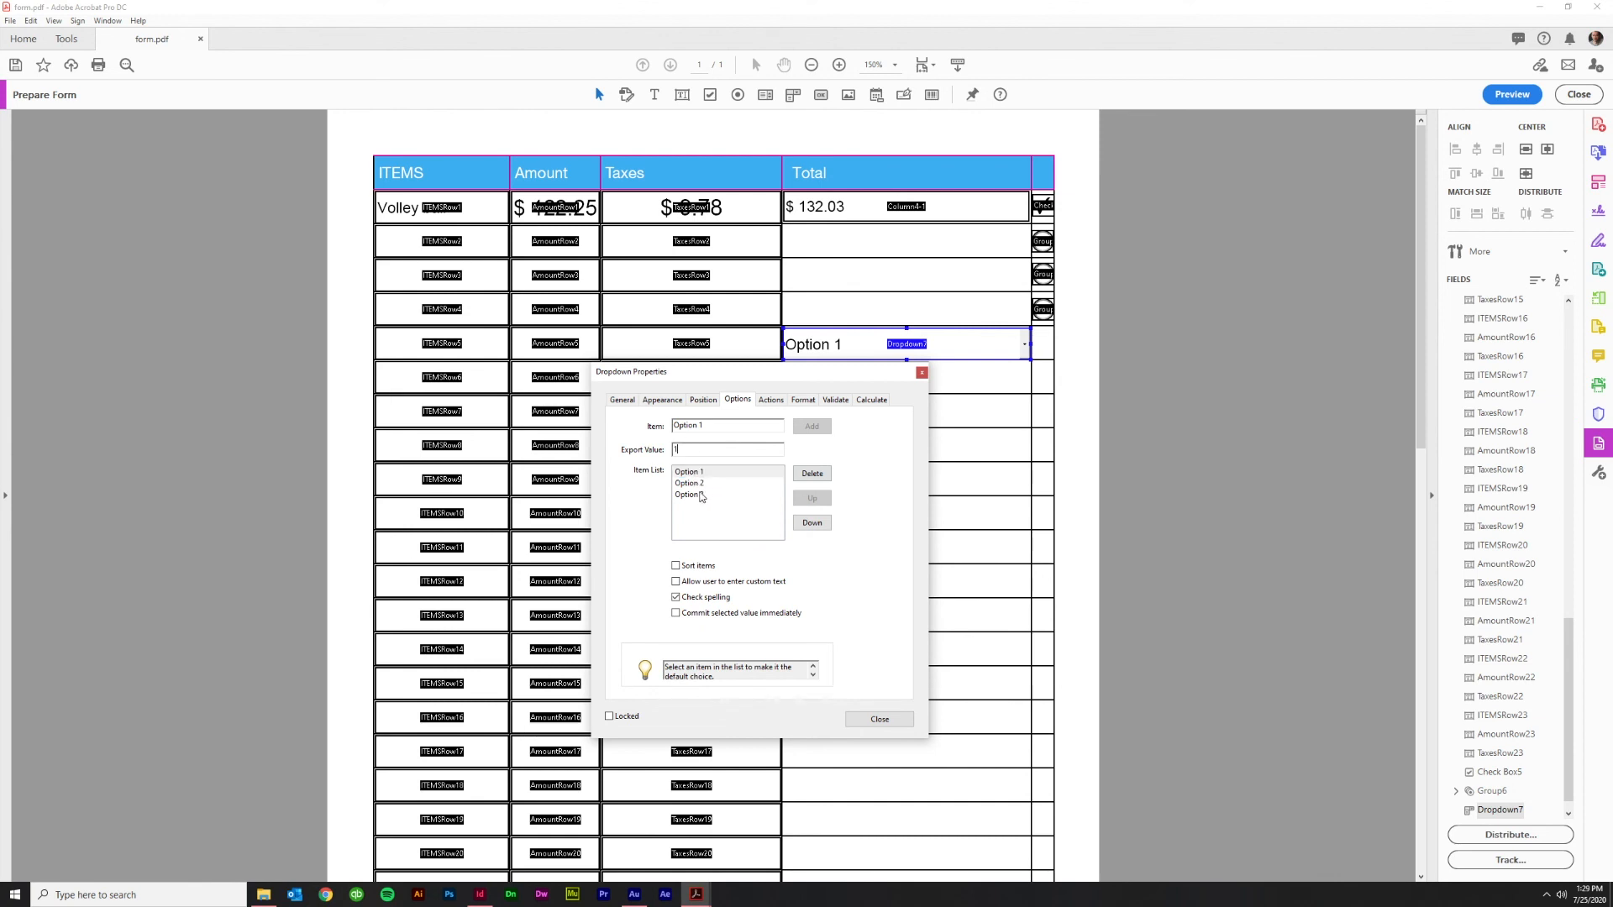
click(697, 483)
click(687, 449)
text(2)
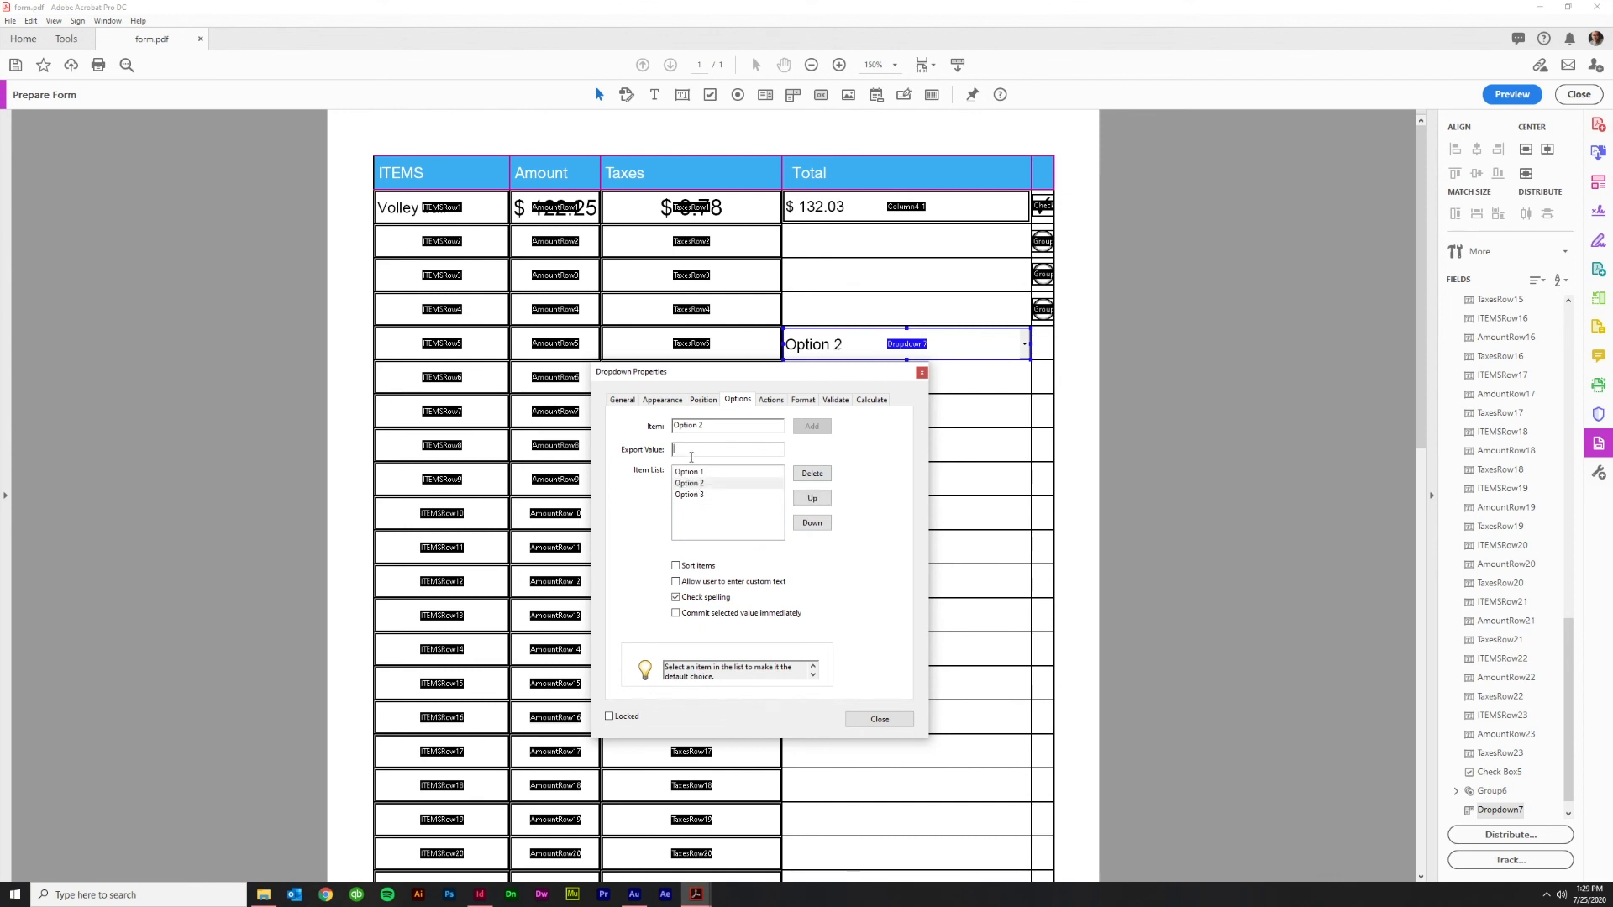
click(693, 495)
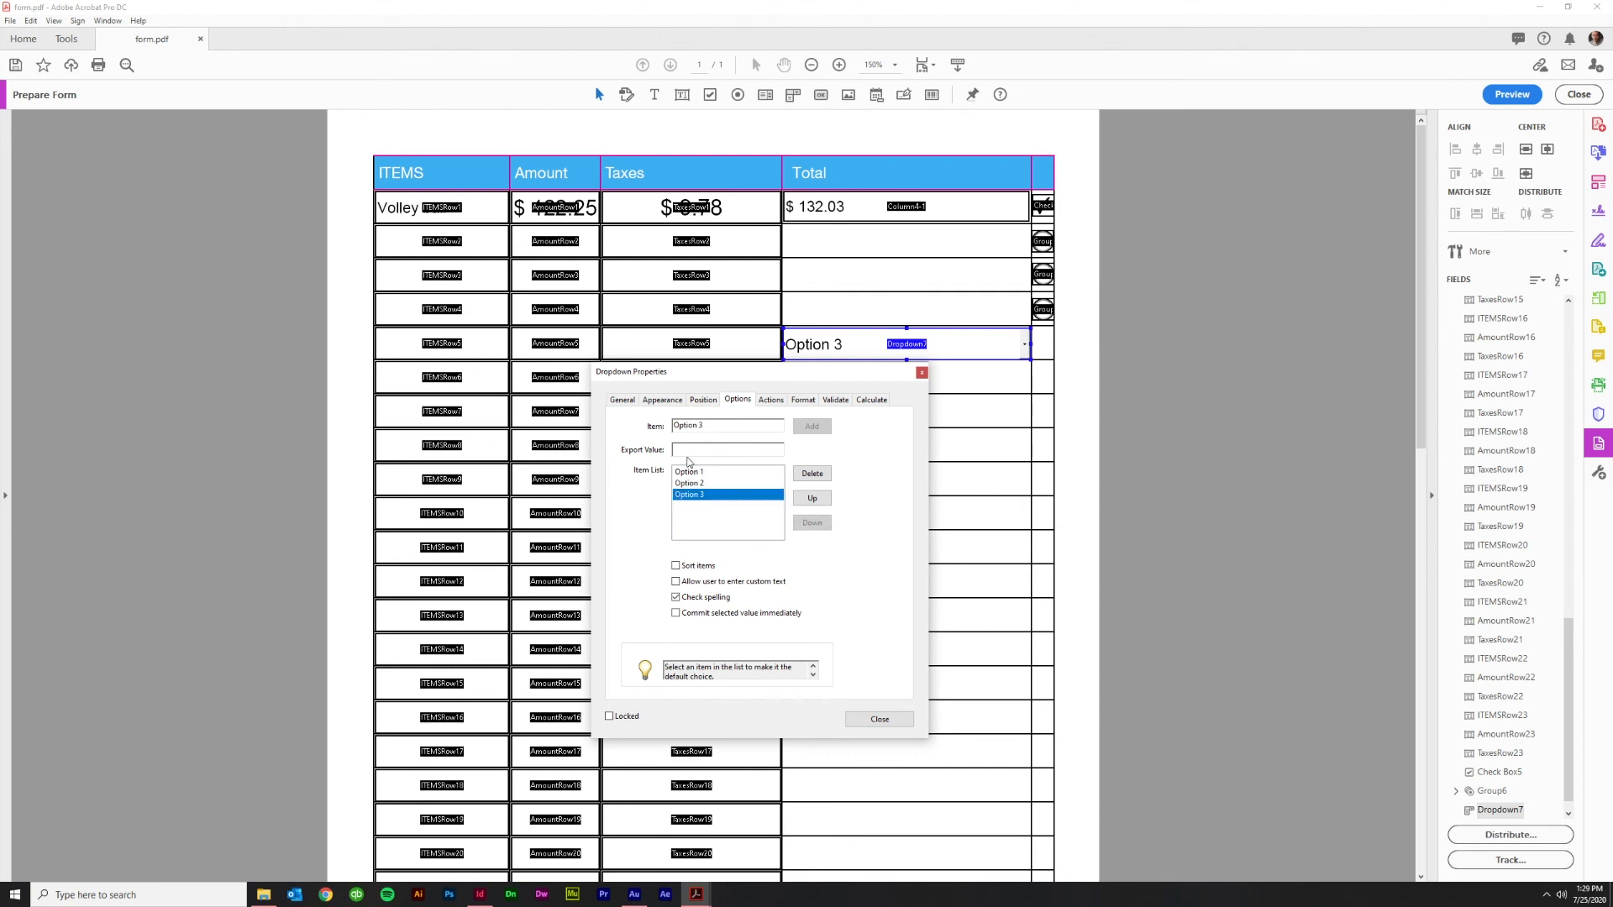
click(687, 450)
click(708, 524)
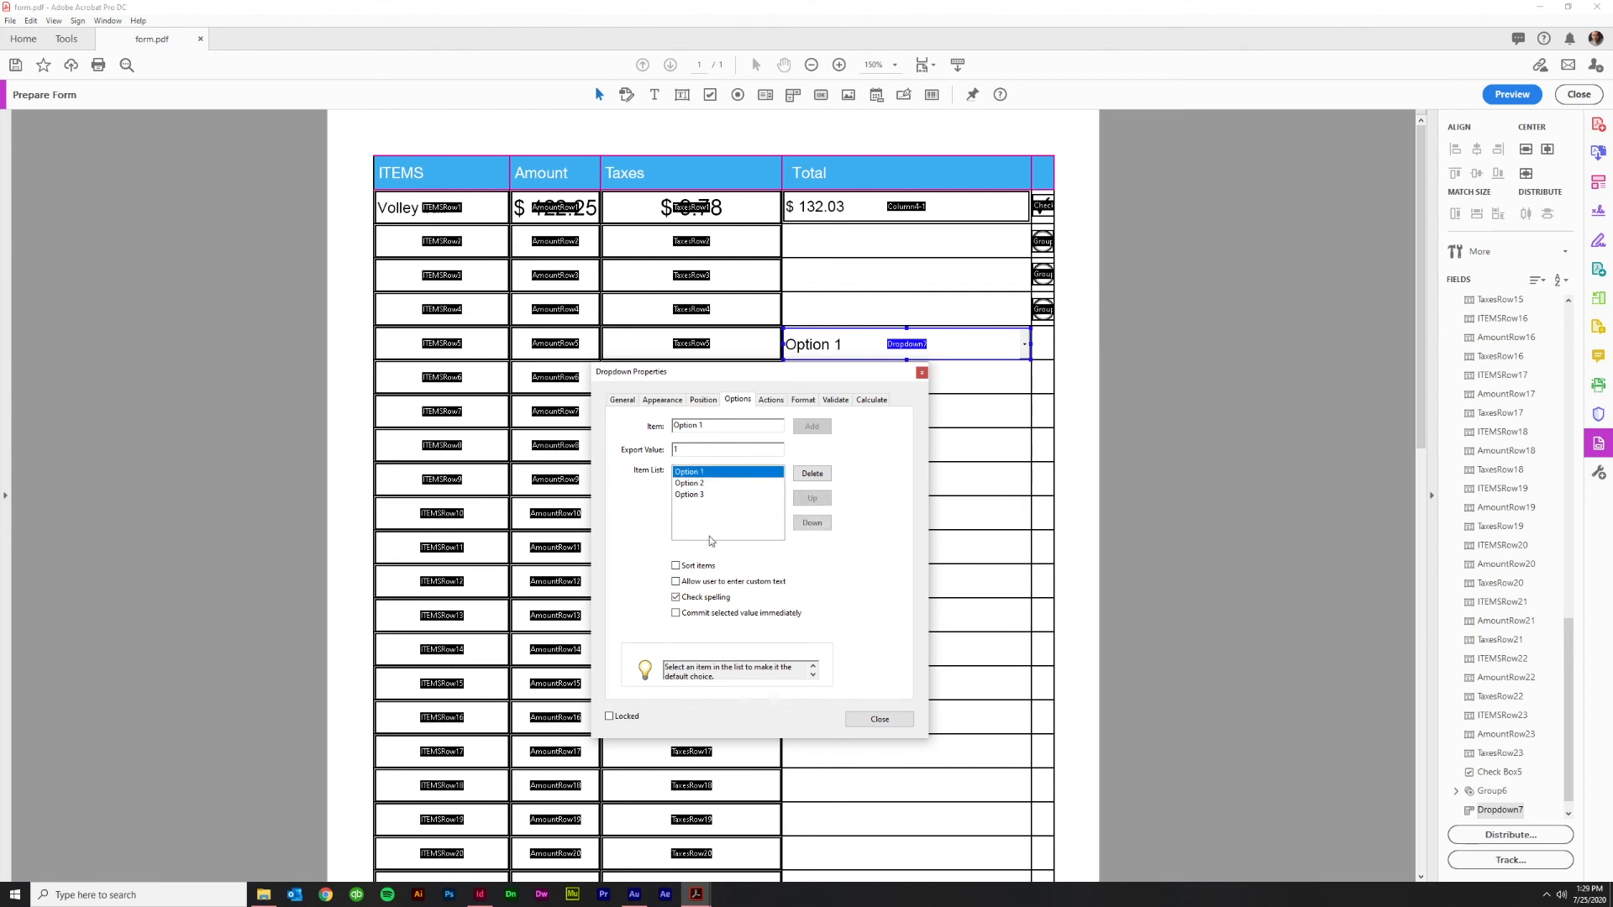
Review the dropdown items' export values, select Option 3 as the default choice, and close the dropdown's properties
click(697, 485)
click(689, 494)
click(692, 472)
click(690, 483)
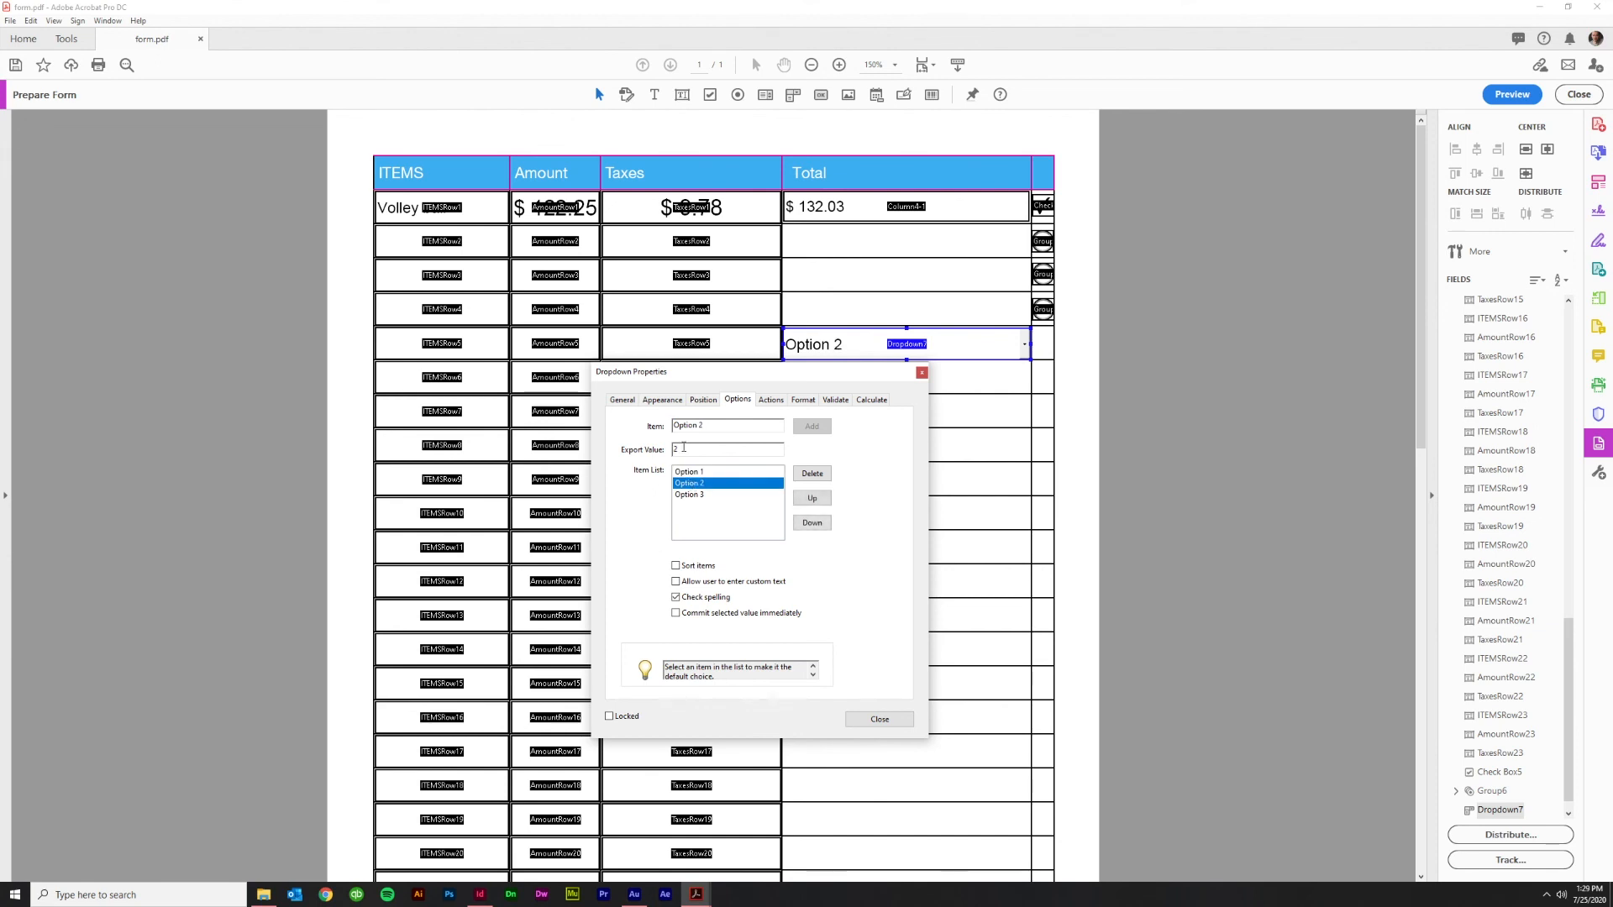
click(690, 495)
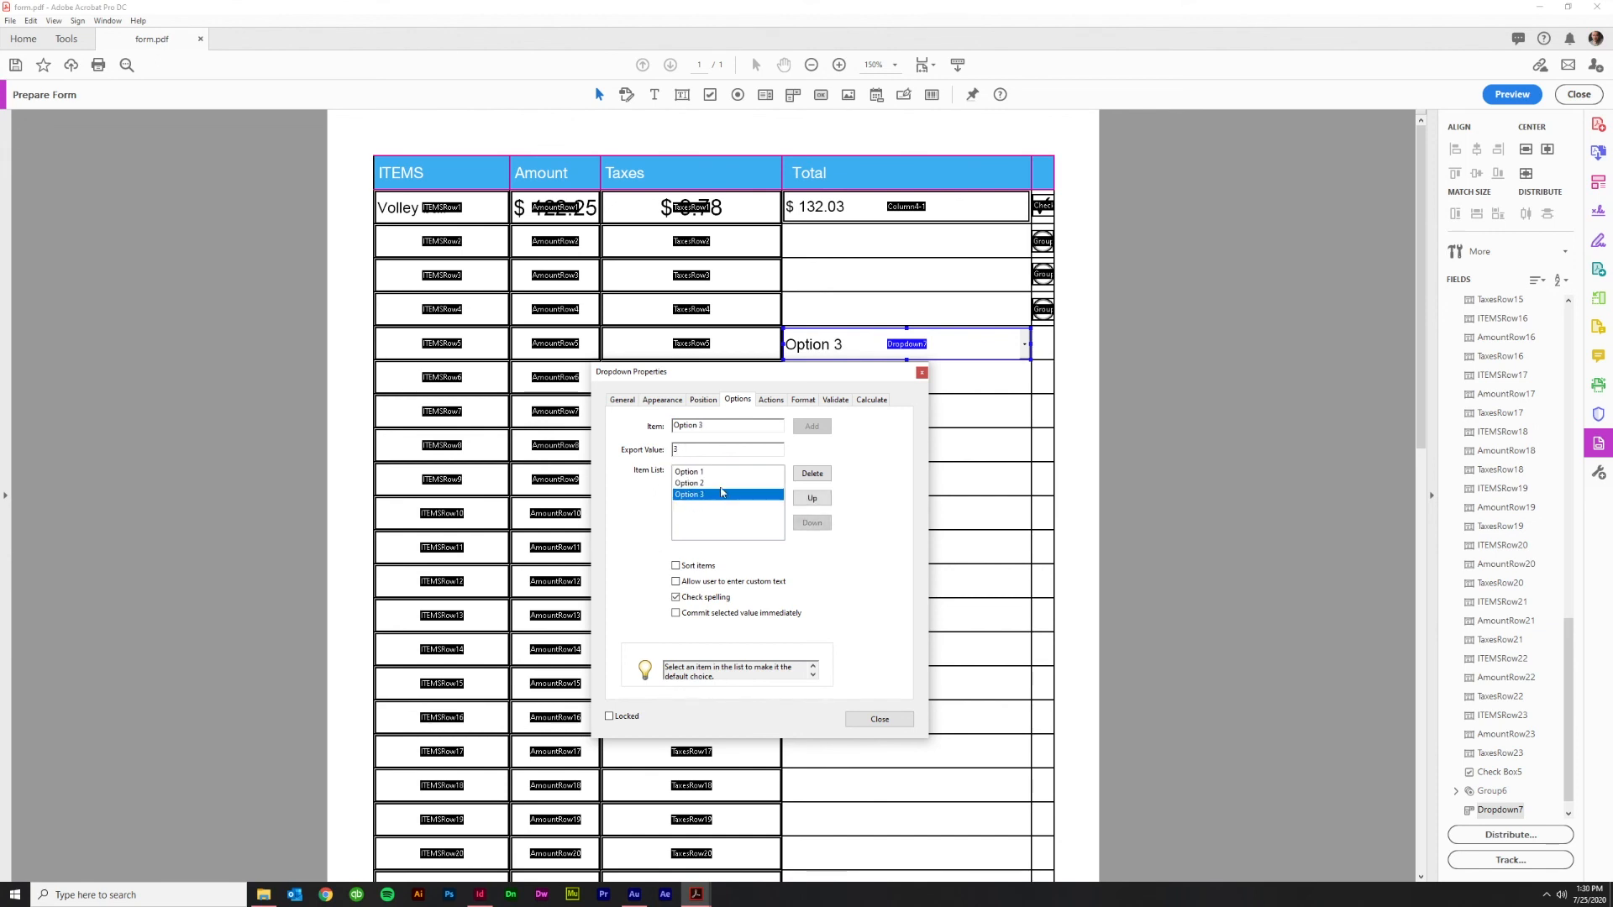
click(880, 720)
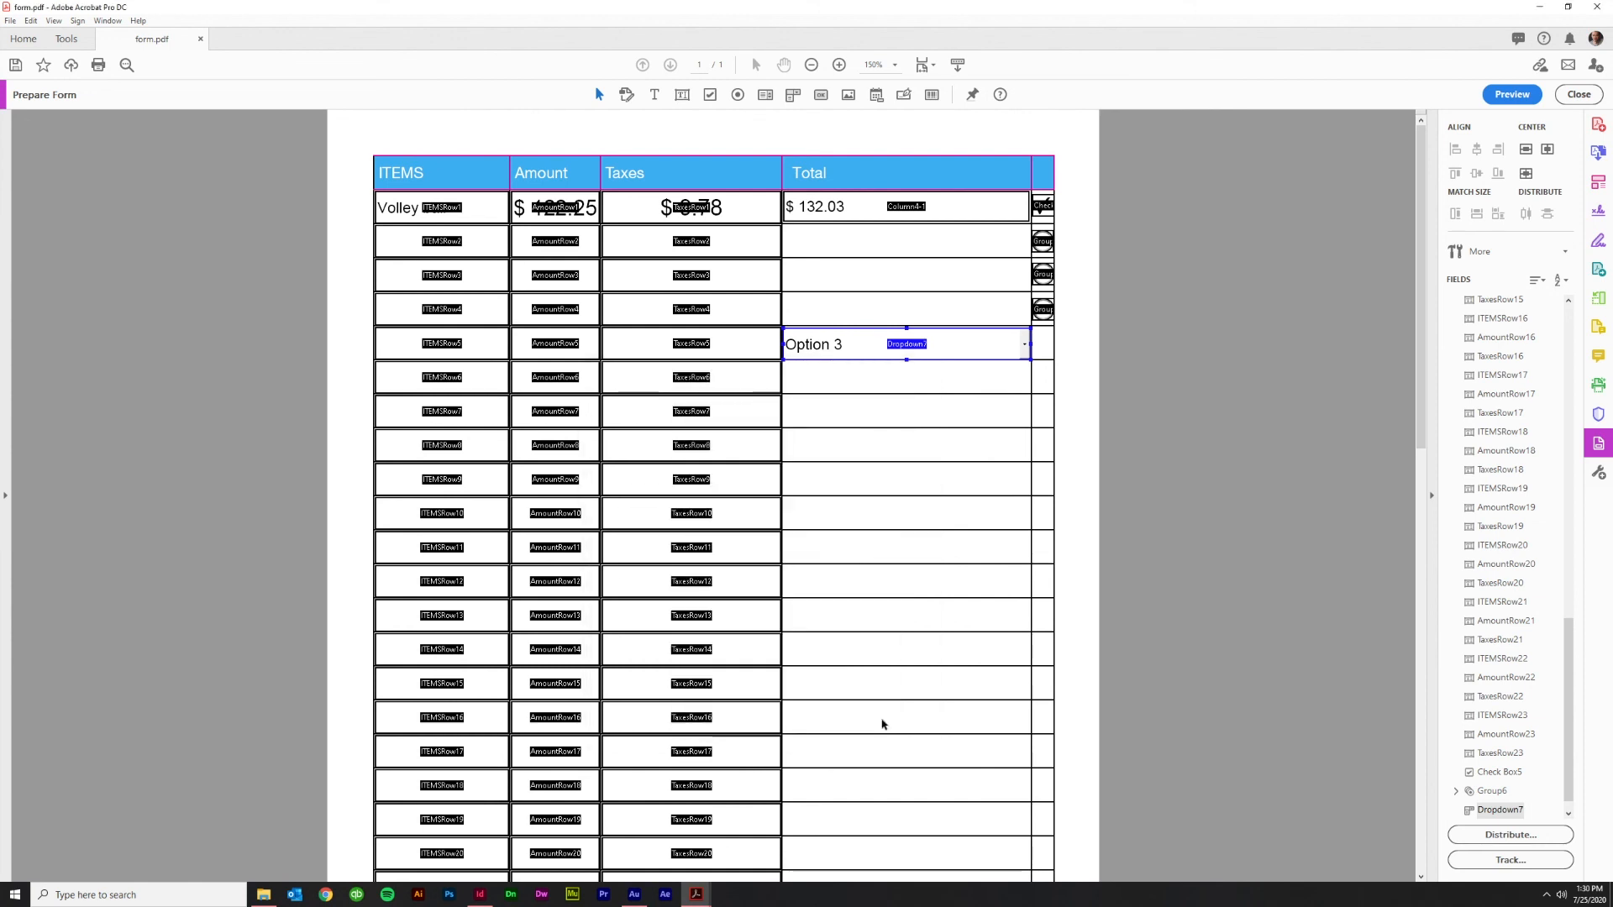
Preview the form, try several choices in the Total column's dropdown, and leave Option 1 selected
click(1510, 94)
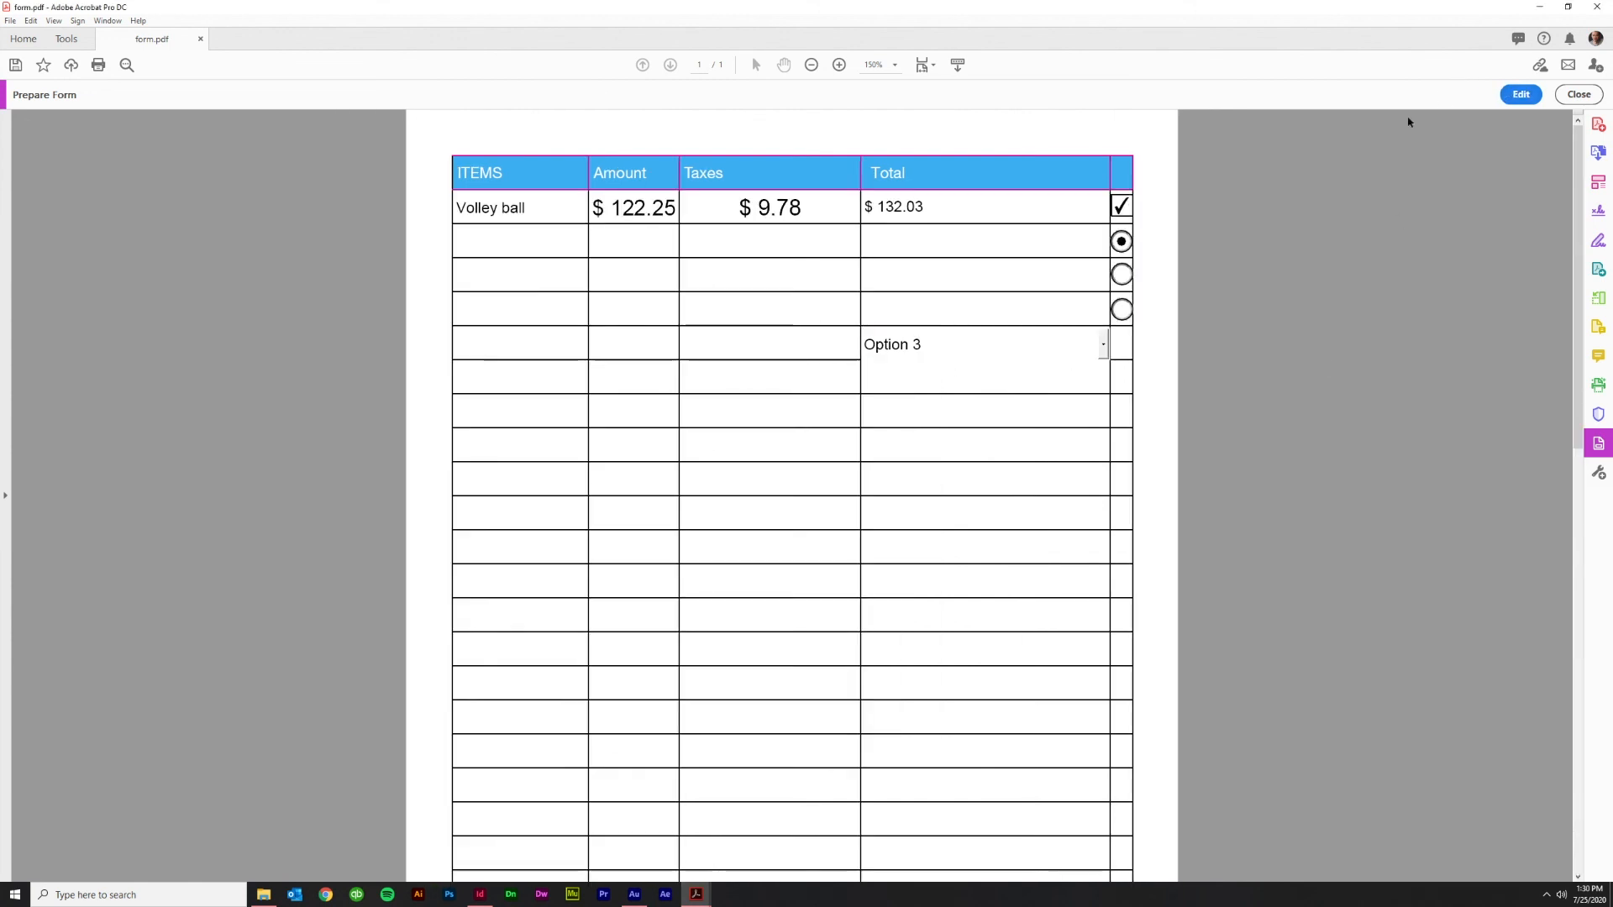
click(1103, 345)
click(878, 370)
click(1103, 344)
click(916, 388)
click(1103, 344)
click(865, 371)
click(1225, 488)
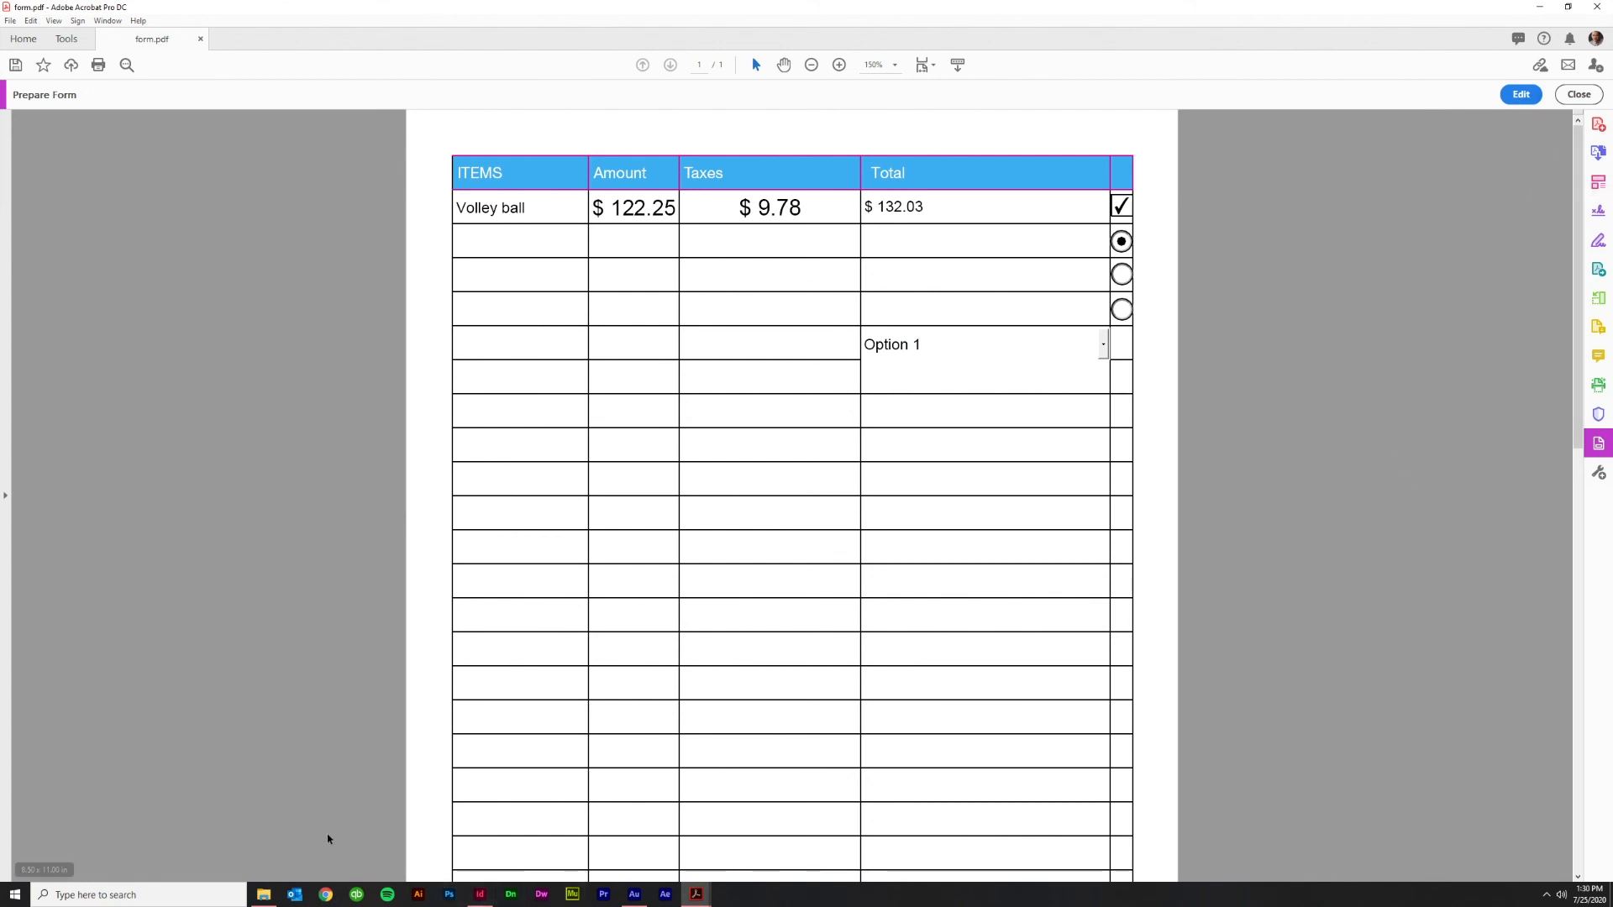
Enable the border hover color for fields in the Forms preferences and apply the change
click(9, 21)
mouse_move(26, 25)
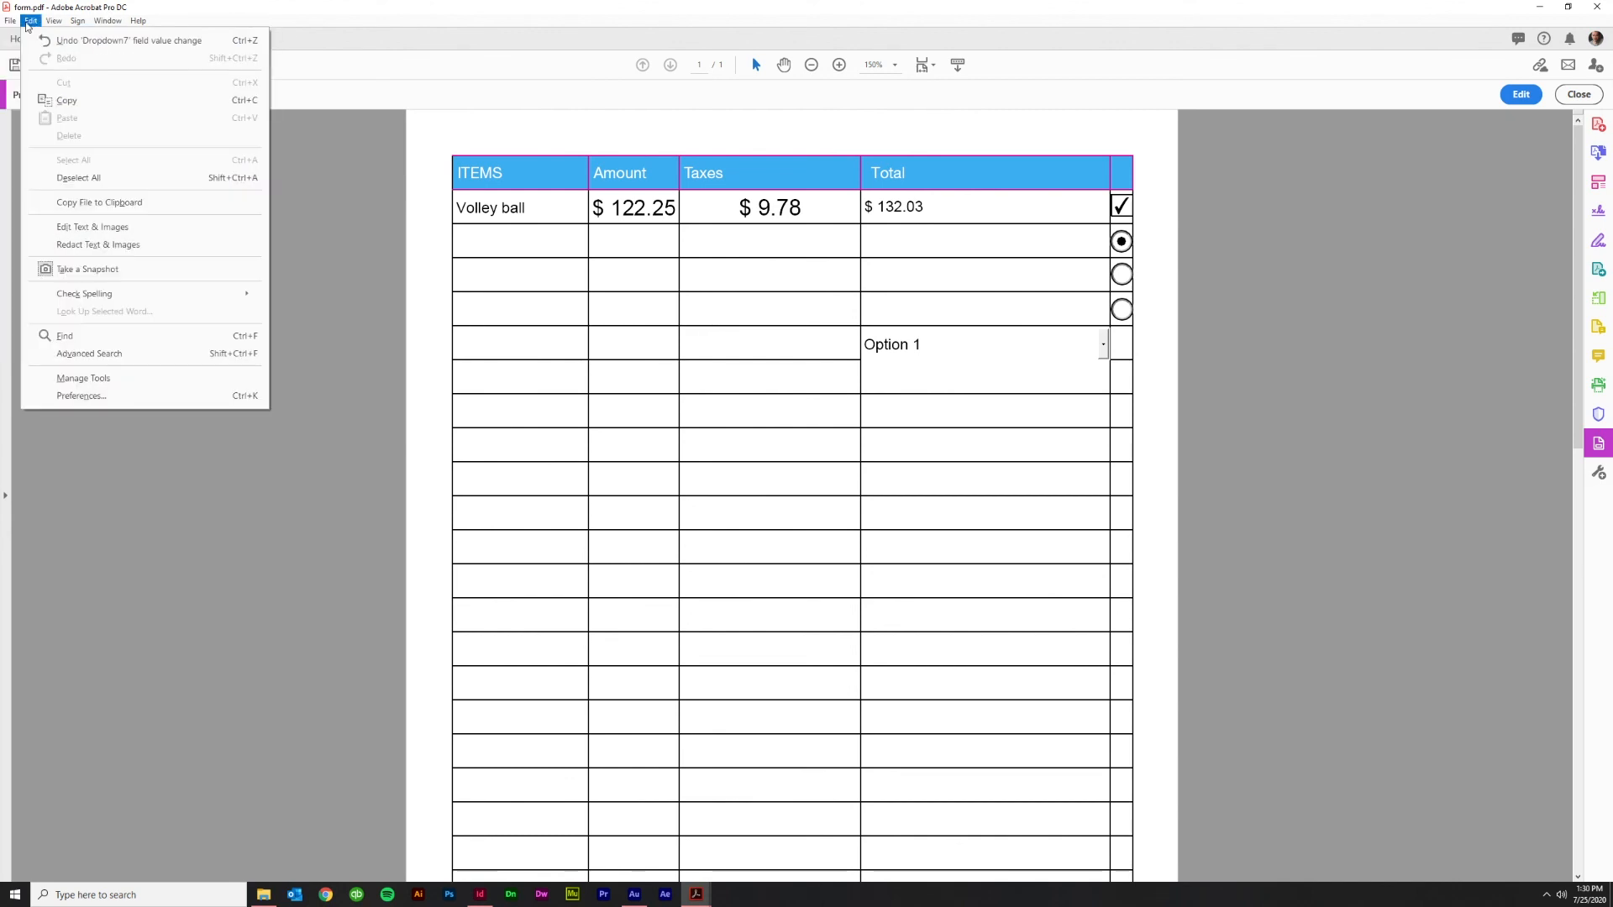
click(81, 395)
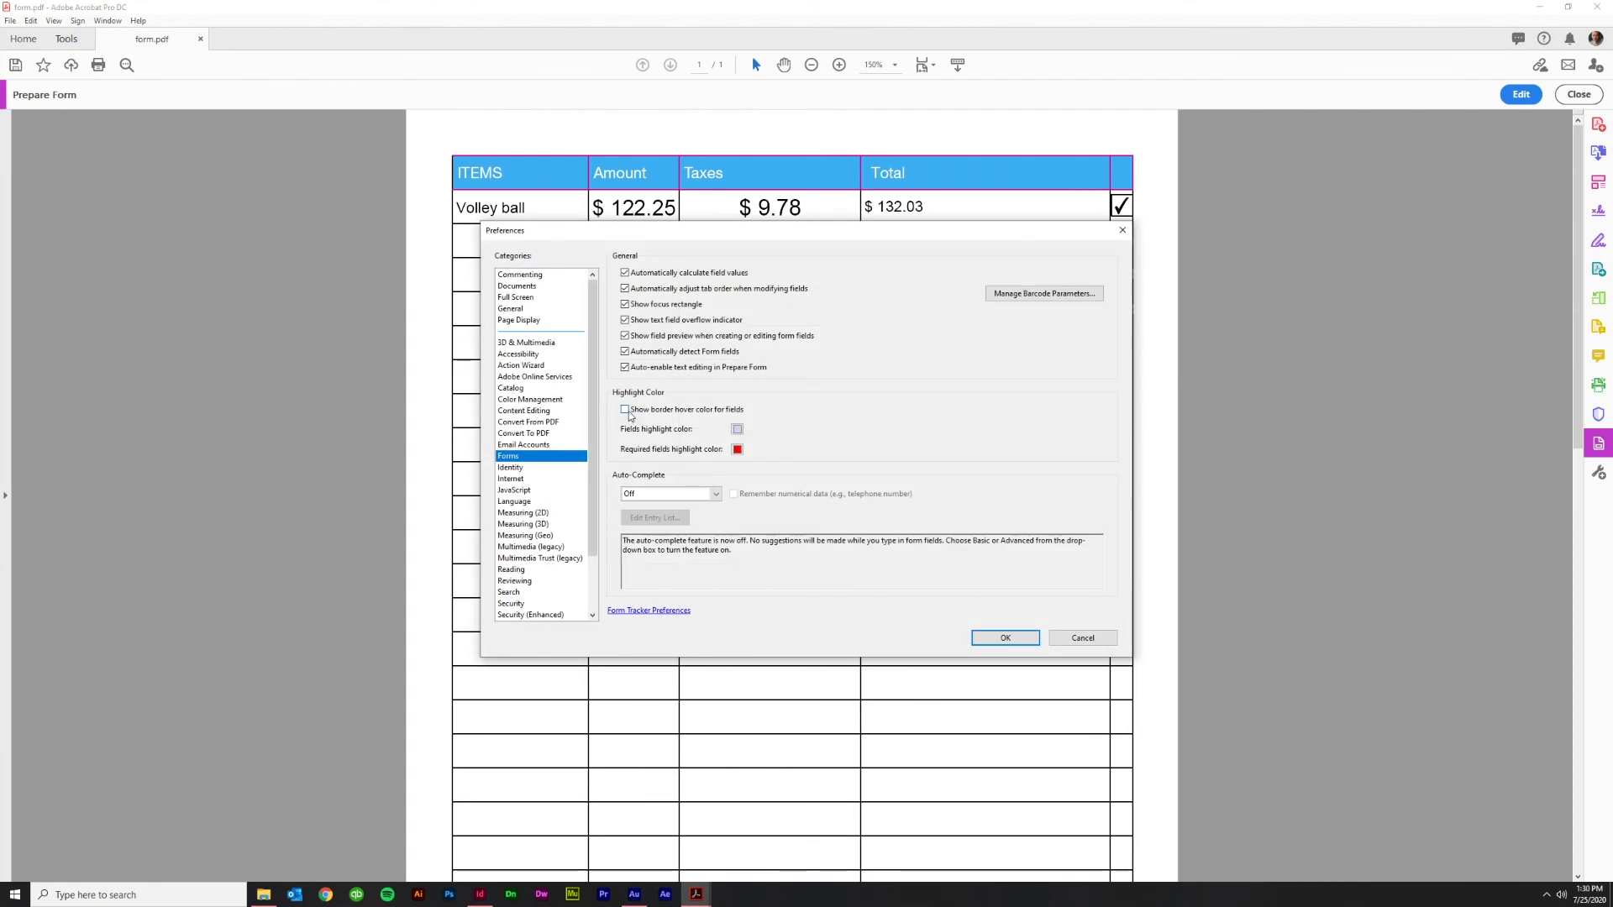
drag(757, 236, 411, 328)
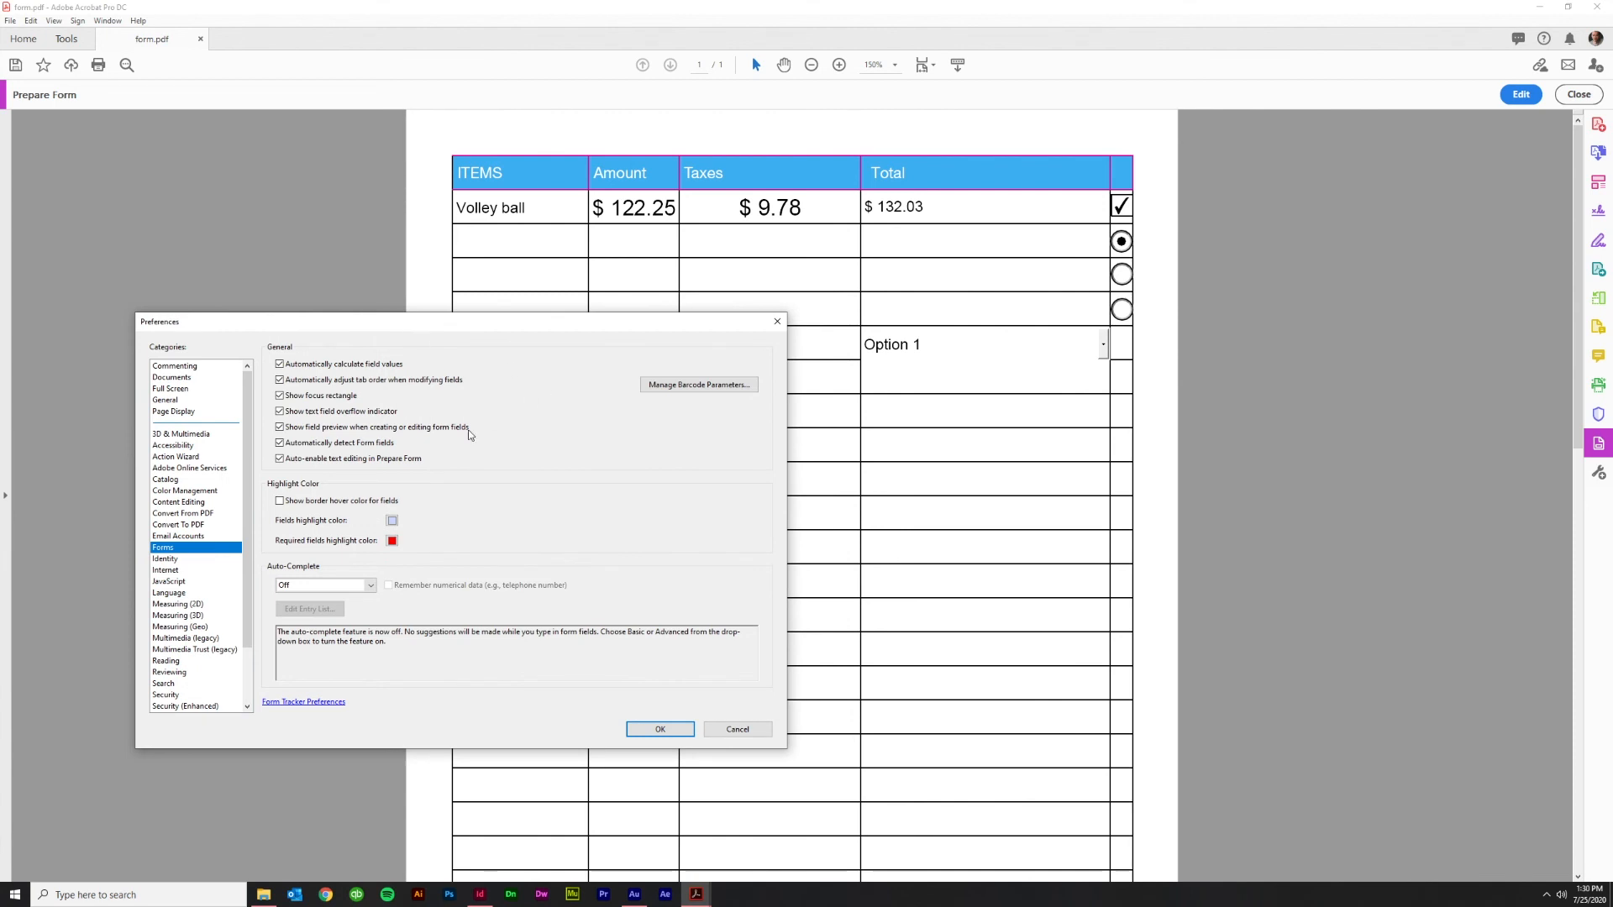
click(279, 502)
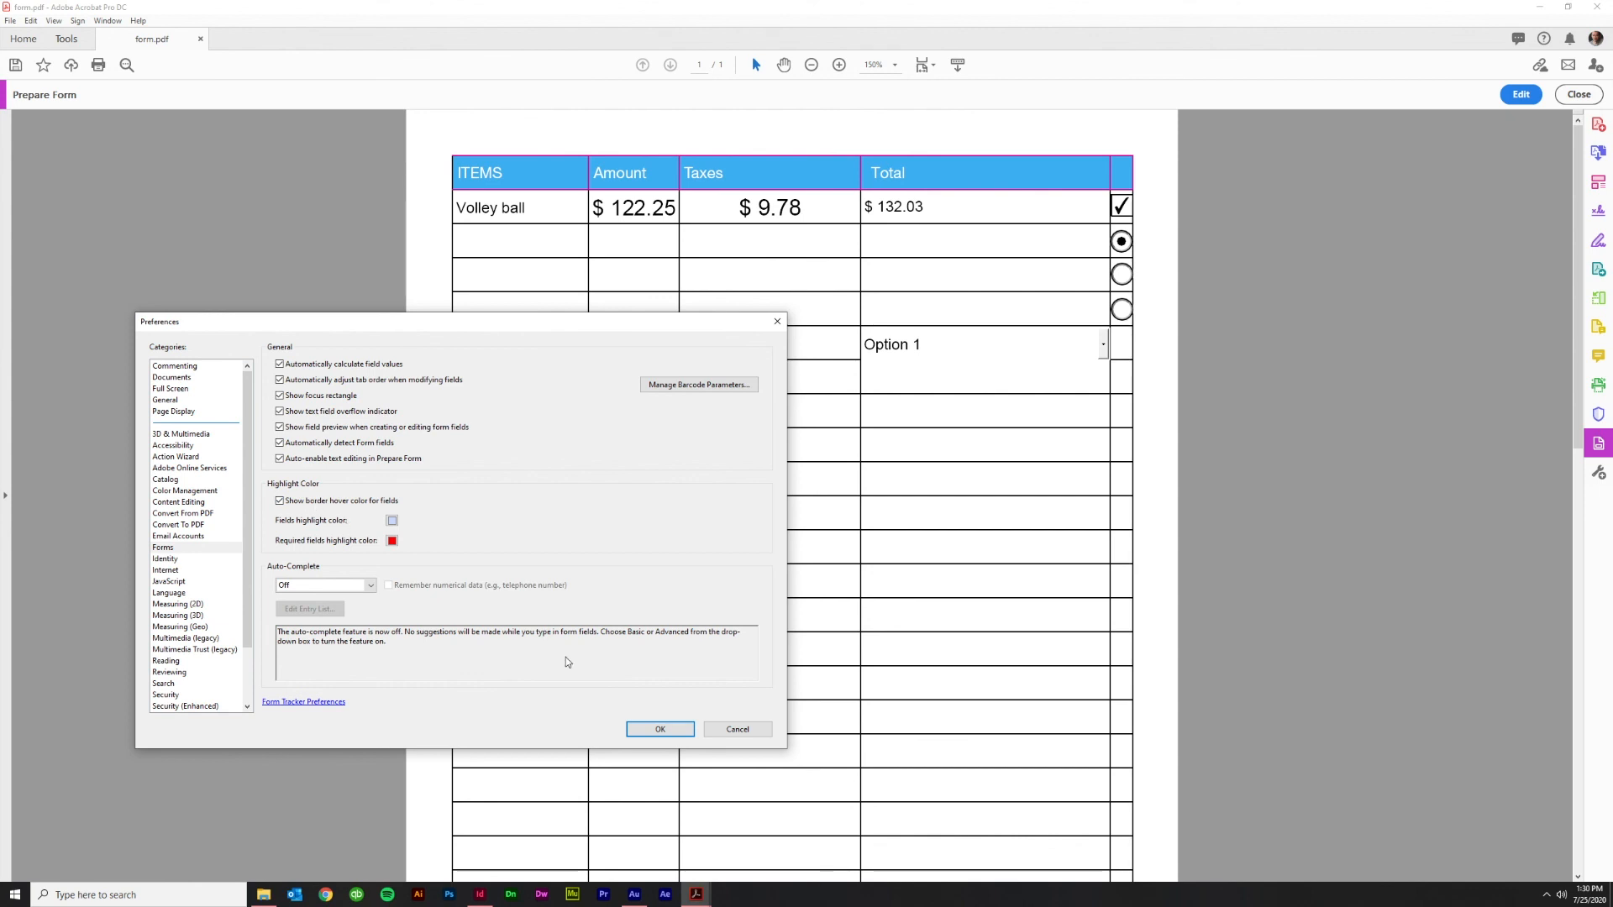
click(661, 729)
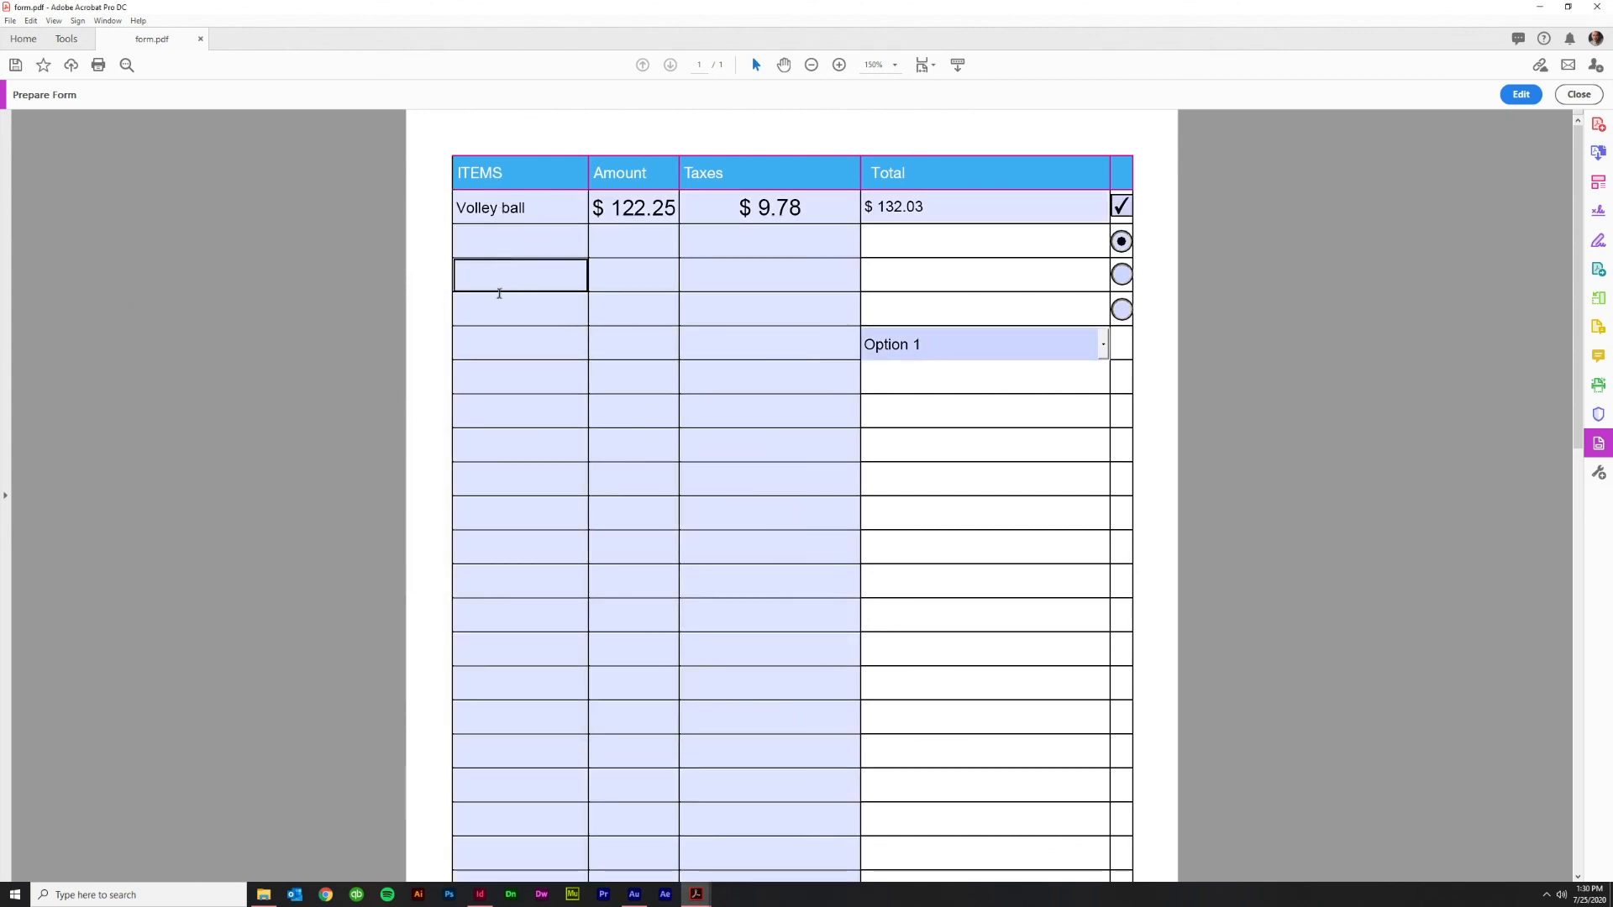
Examine the highlighted fields throughout the previewed form and check the empty Items, Amount and Taxes cells in the second and third rows
scroll(706, 615, down, 3)
scroll(936, 591, up, 3)
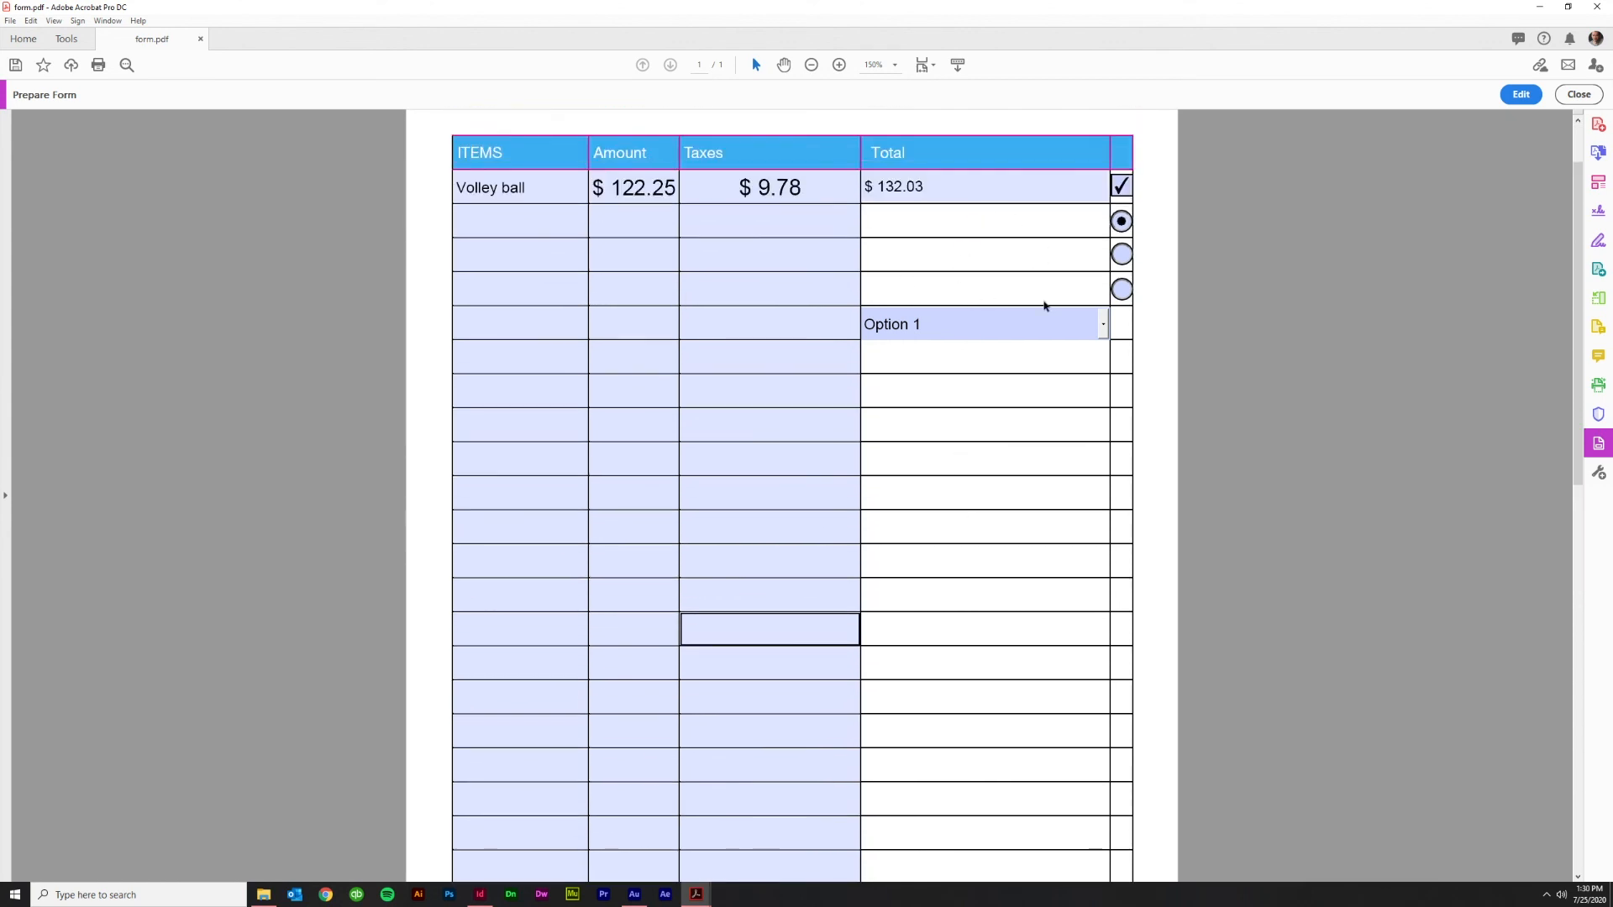
scroll(883, 494, down, 1)
scroll(1045, 513, up, 1)
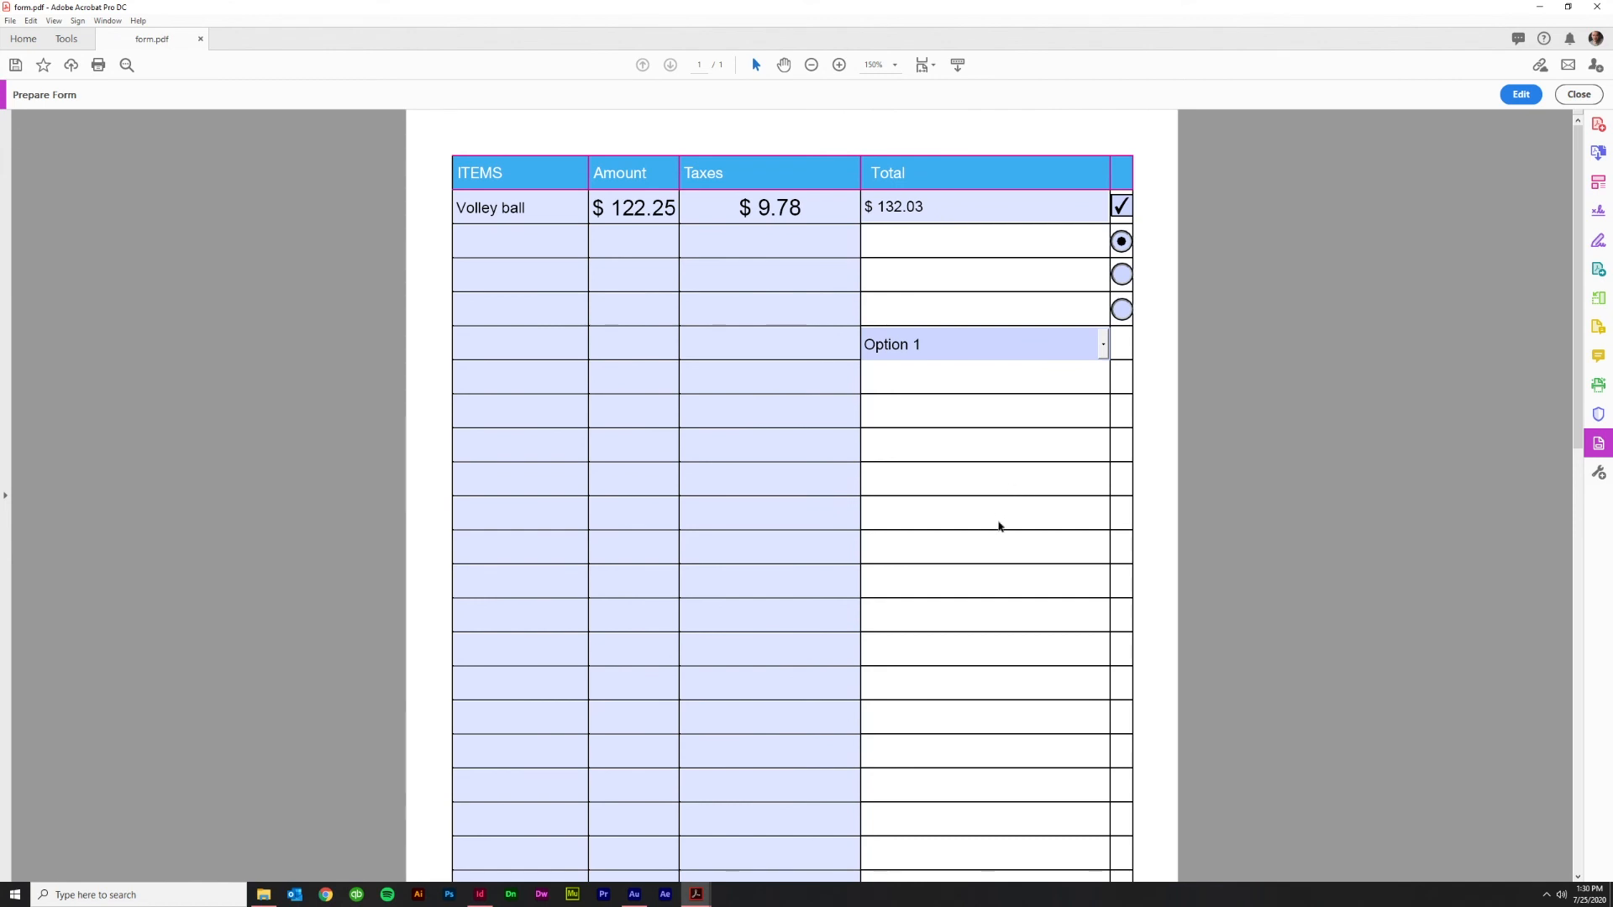
click(516, 241)
click(726, 241)
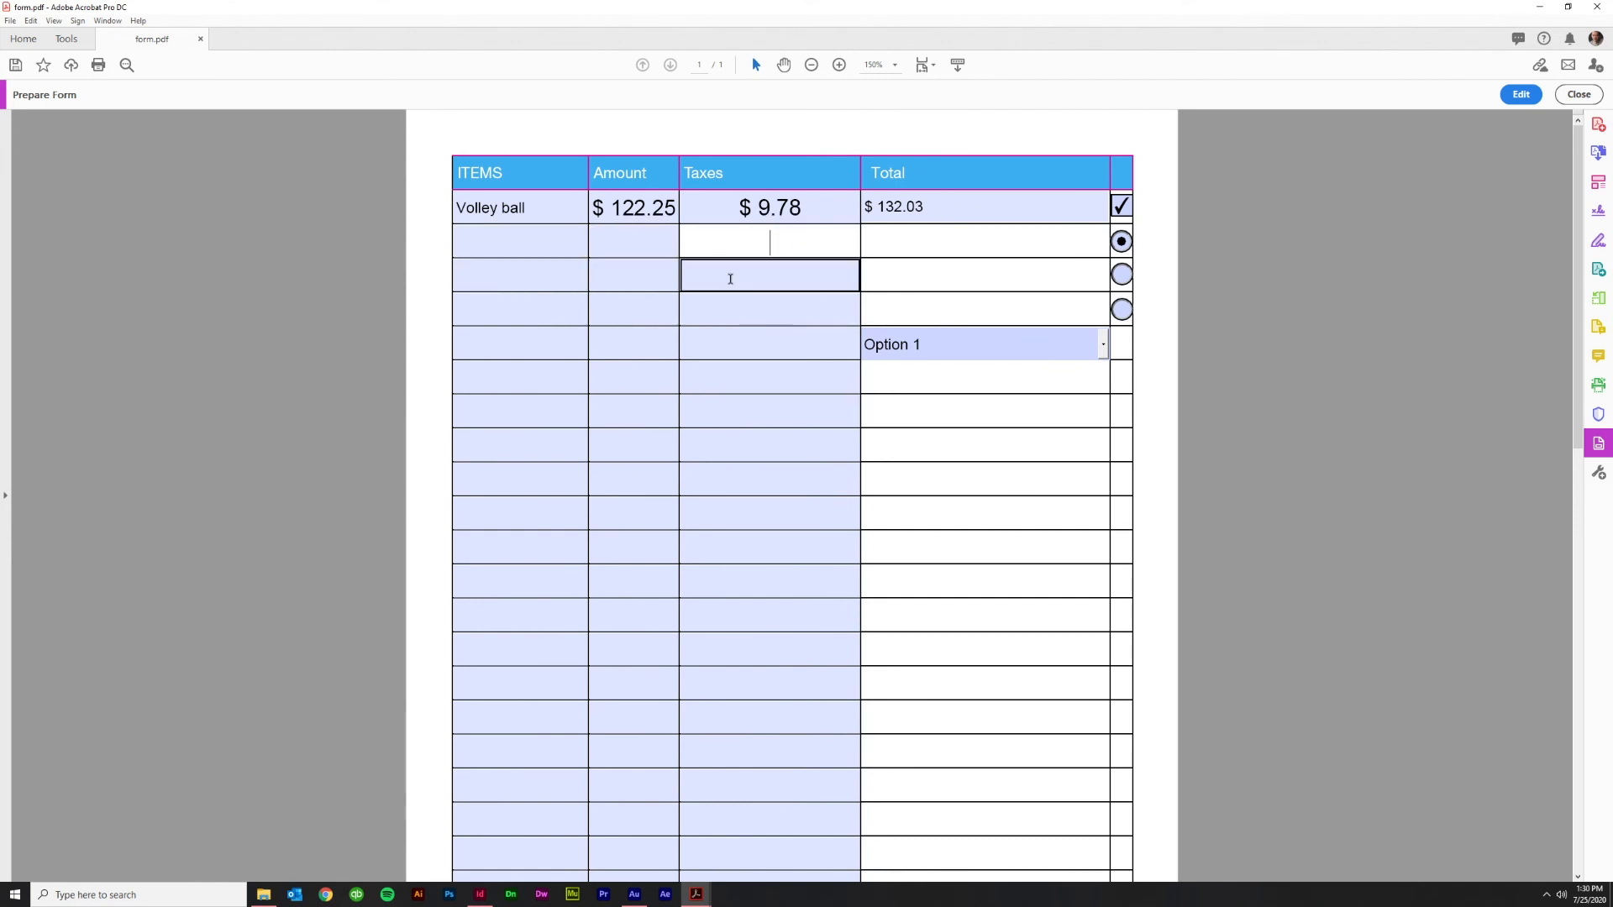
click(540, 280)
click(687, 282)
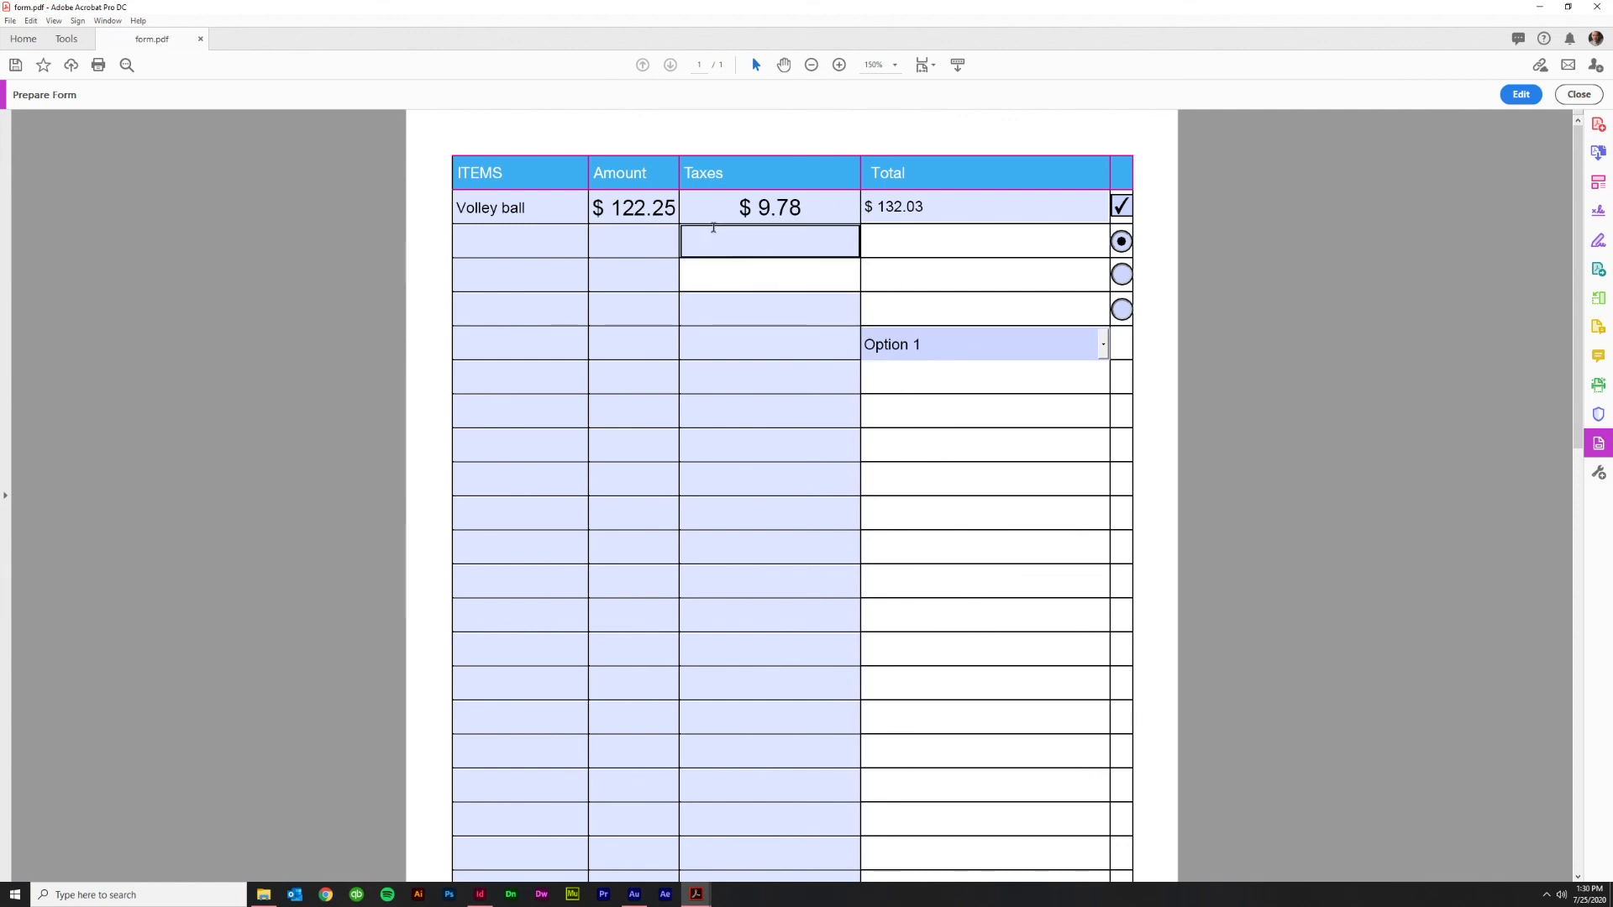
click(639, 274)
Switch to form editing and back to preview, and check the tab order across the second row's Items, Amount and Taxes fields
click(1520, 94)
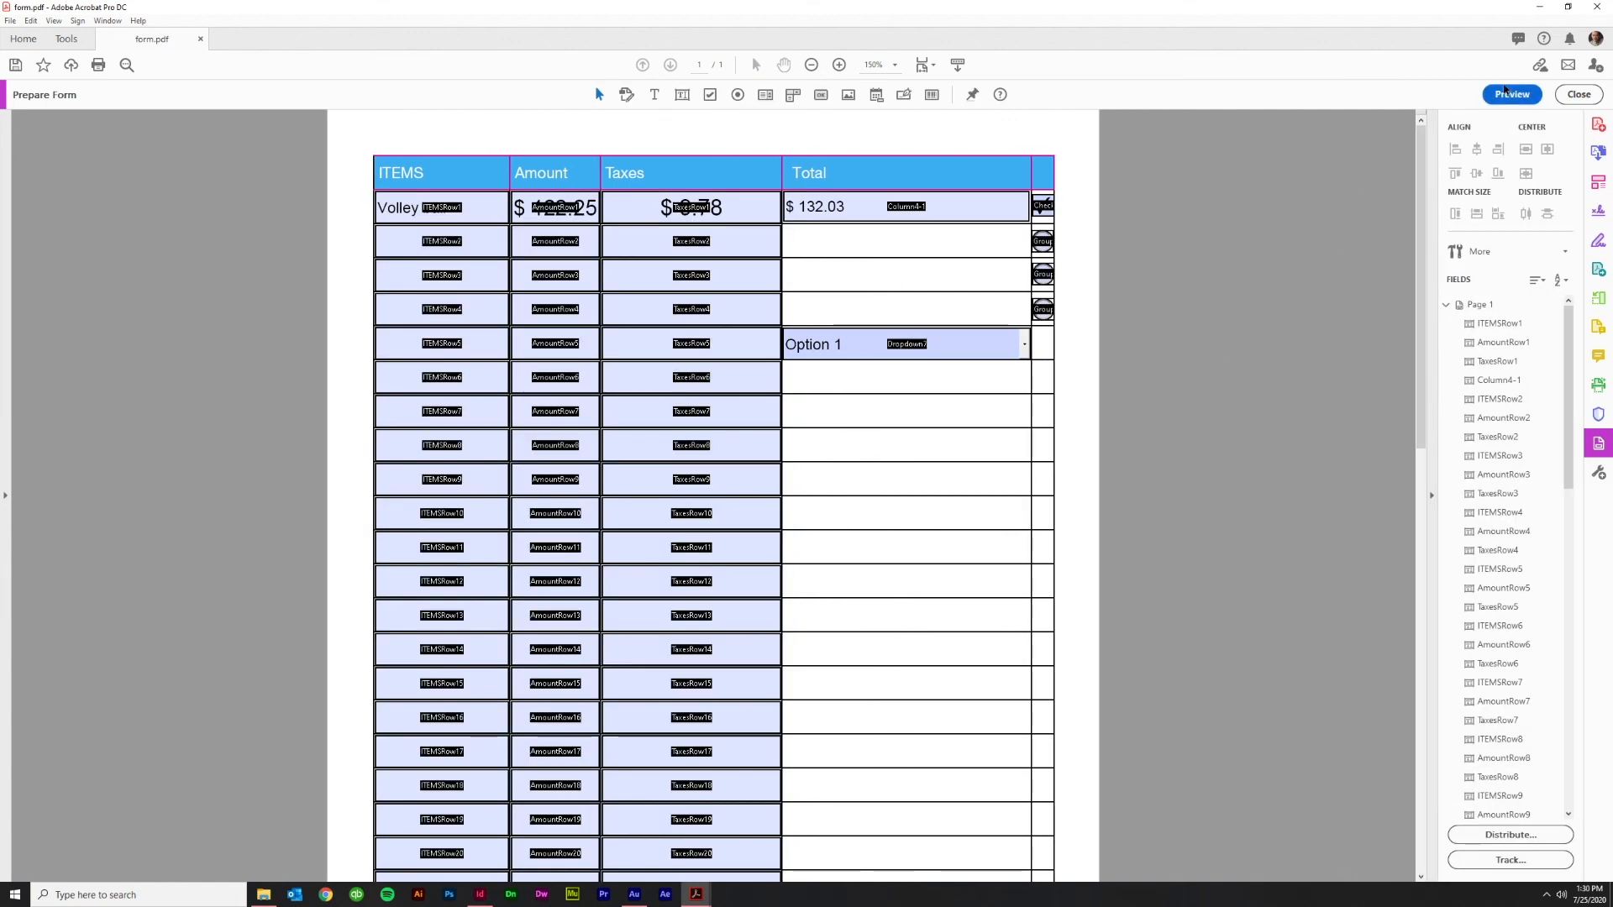
click(1512, 94)
click(458, 250)
key(Tab)
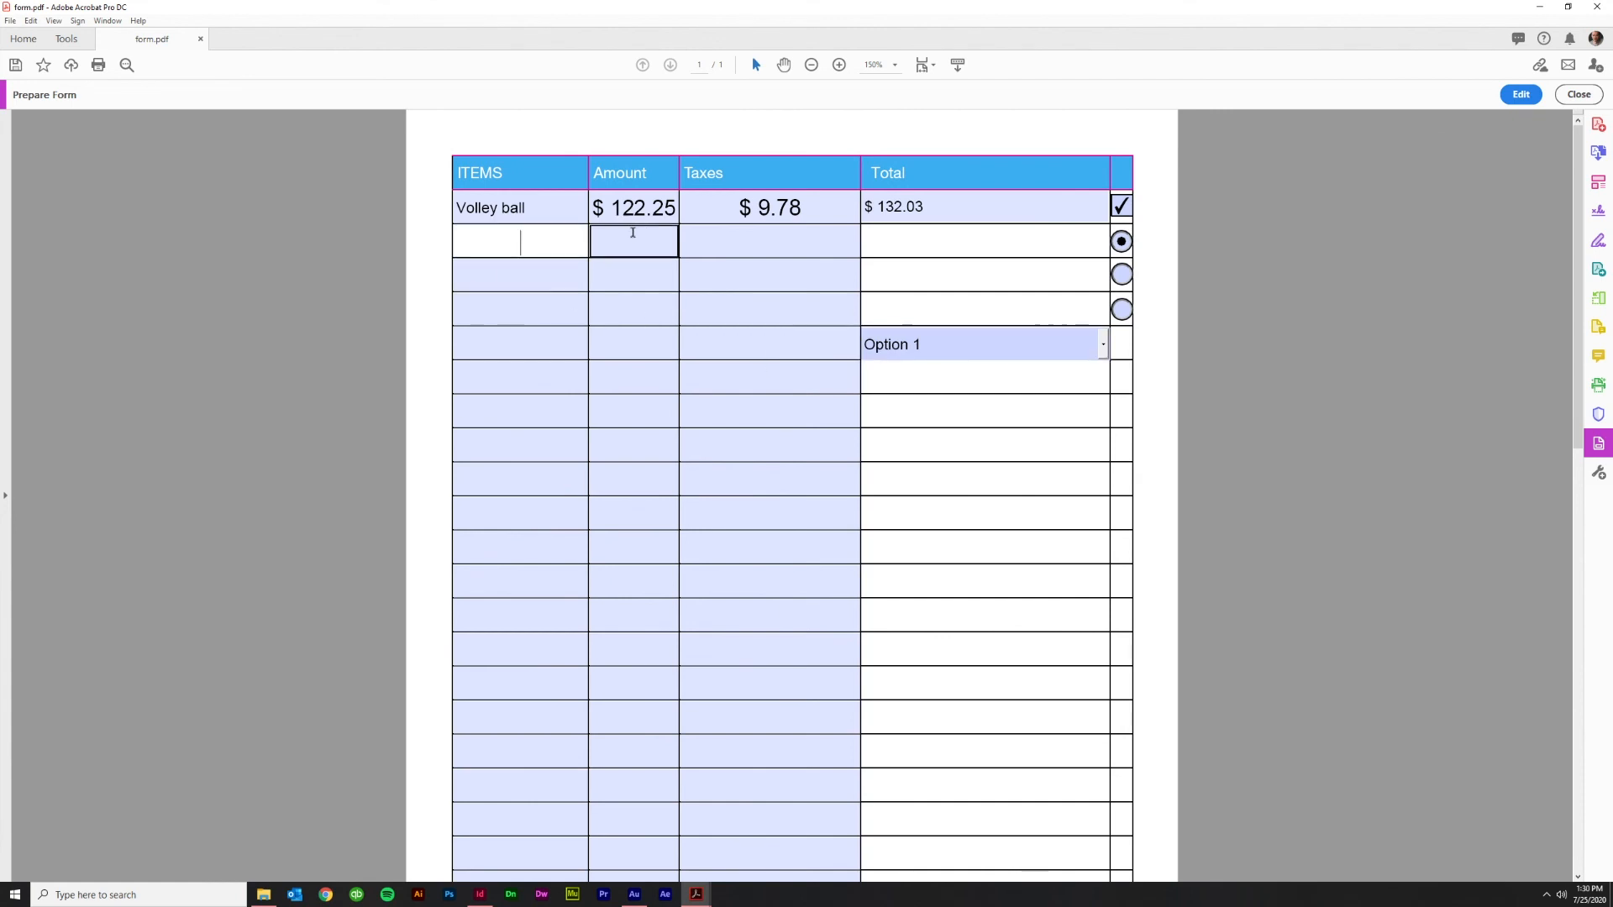
key(Tab)
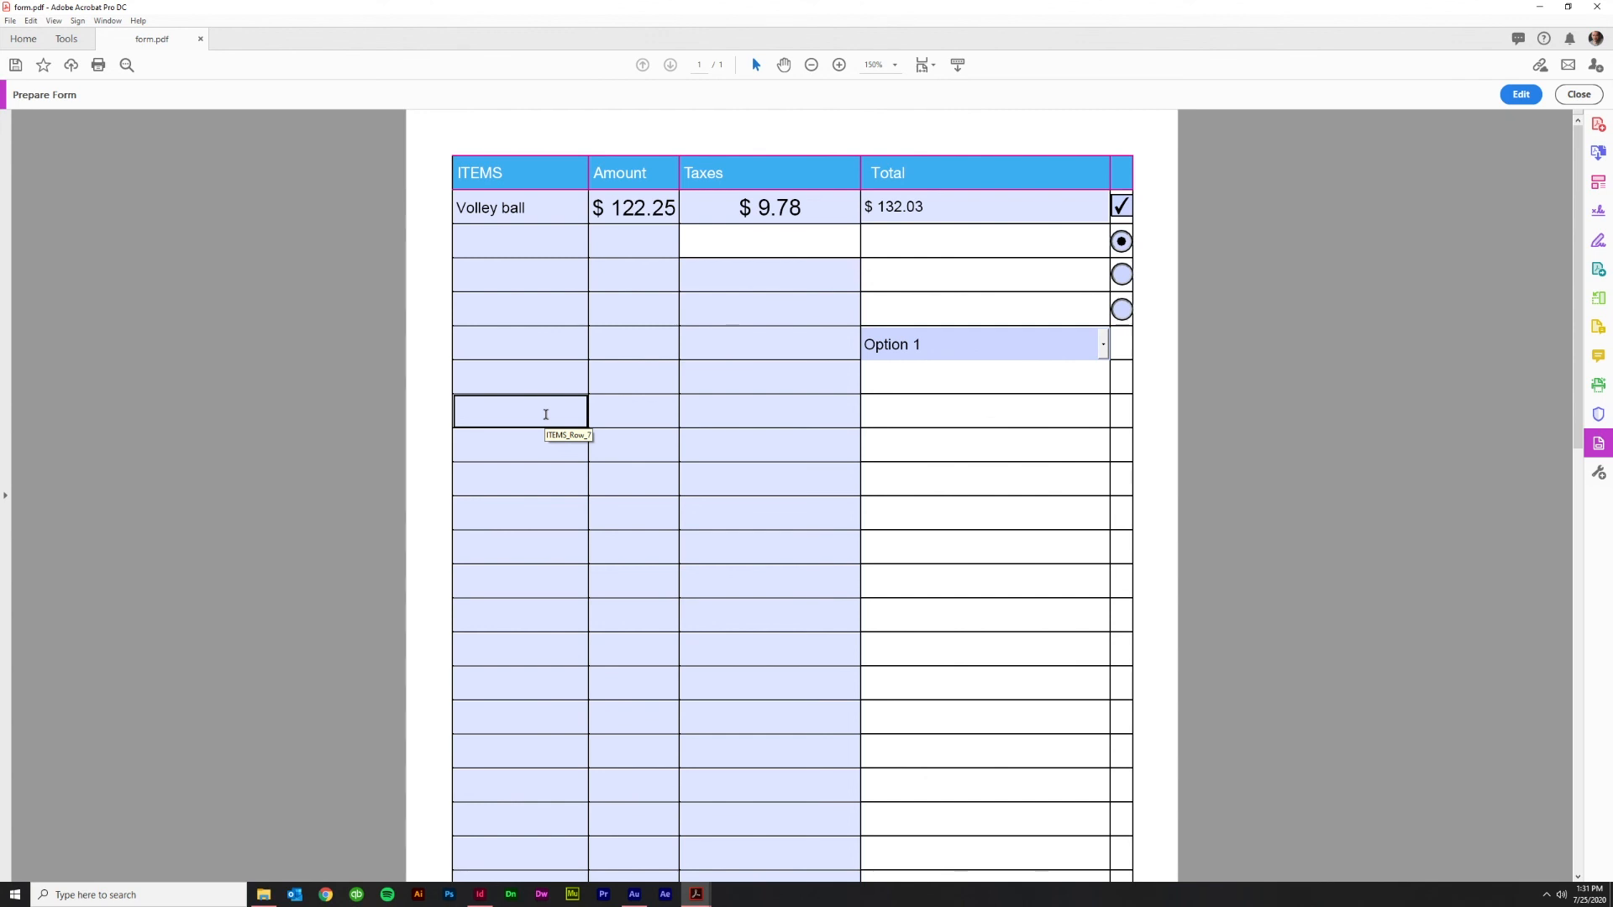
click(1274, 573)
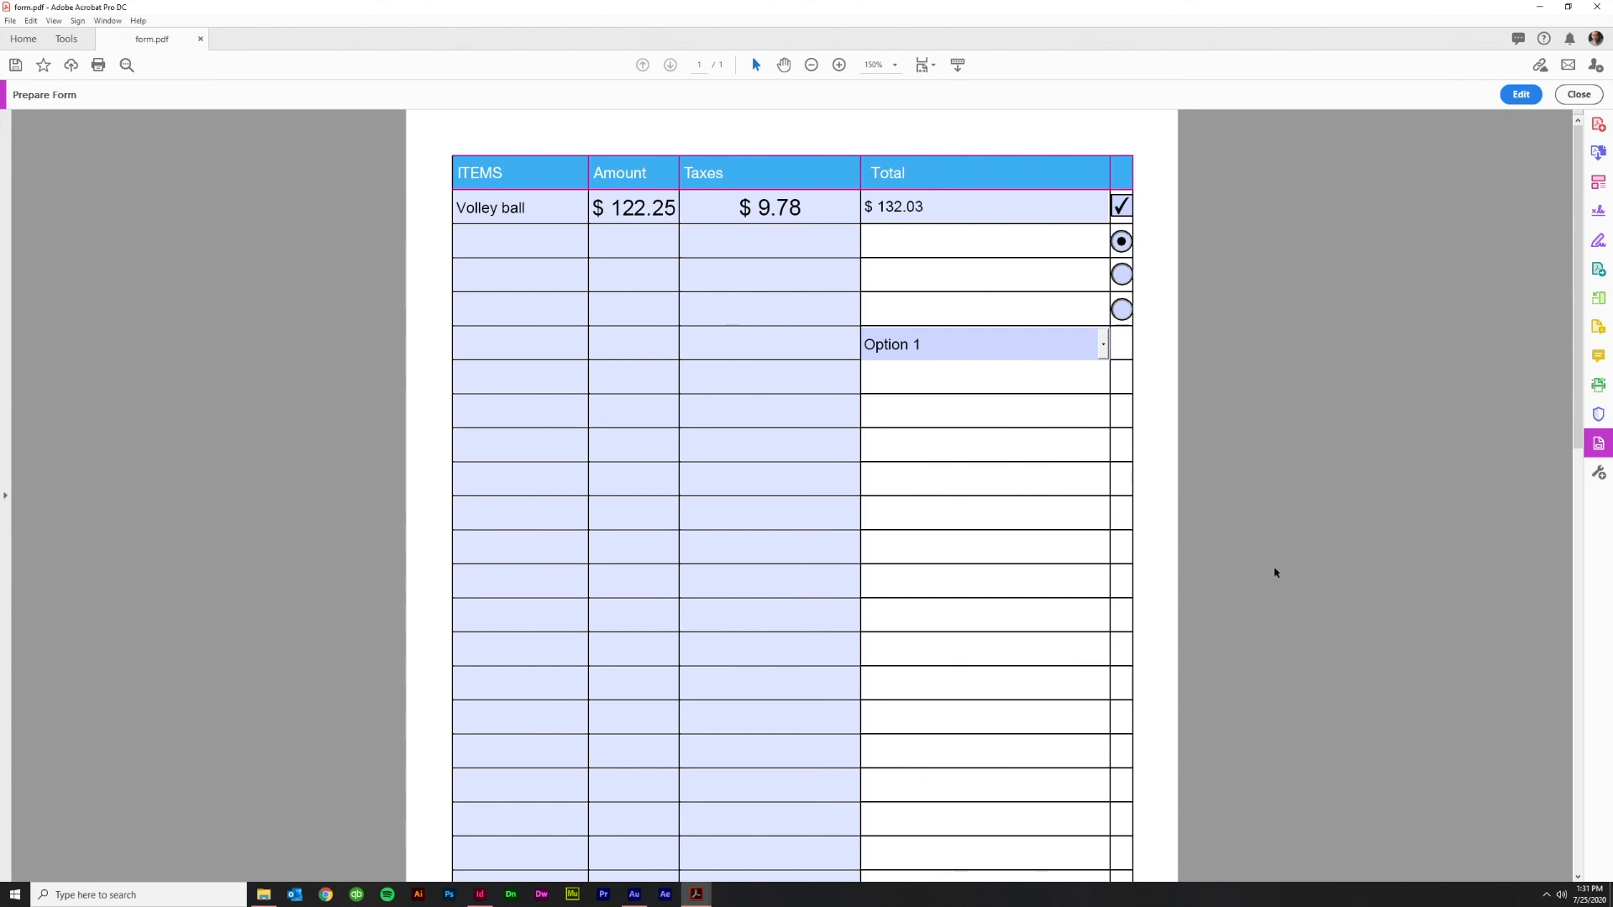